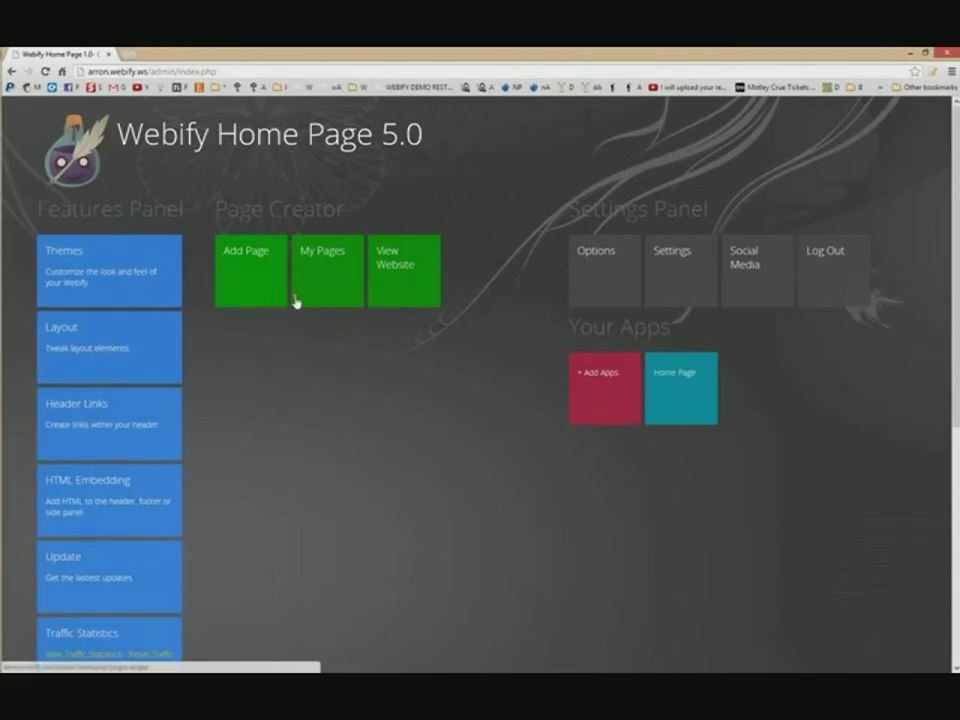
# View the public website's default home page, and return to the admin dashboard
pyautogui.click(405, 299)
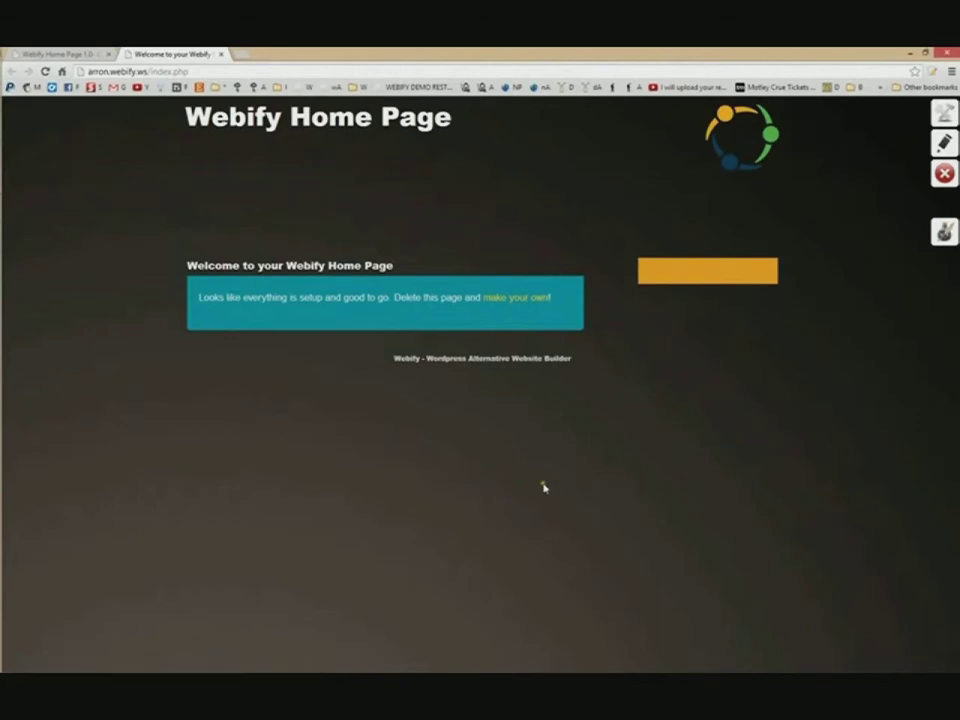
pyautogui.click(85, 52)
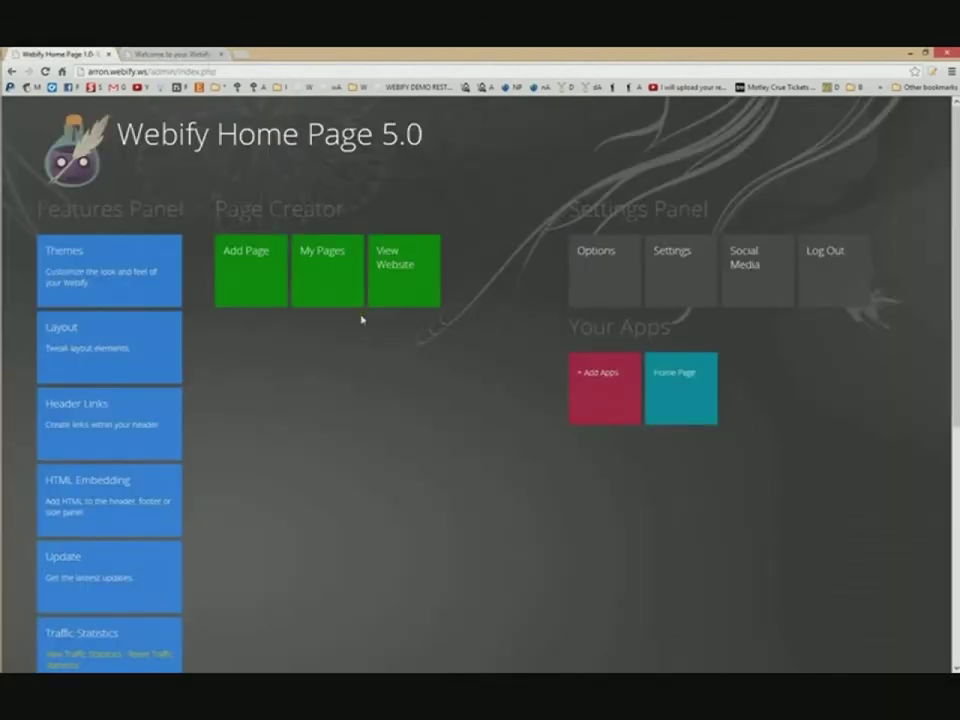
# Start a new page titled "Hello World" with the summary "This is my summary."
pyautogui.click(250, 273)
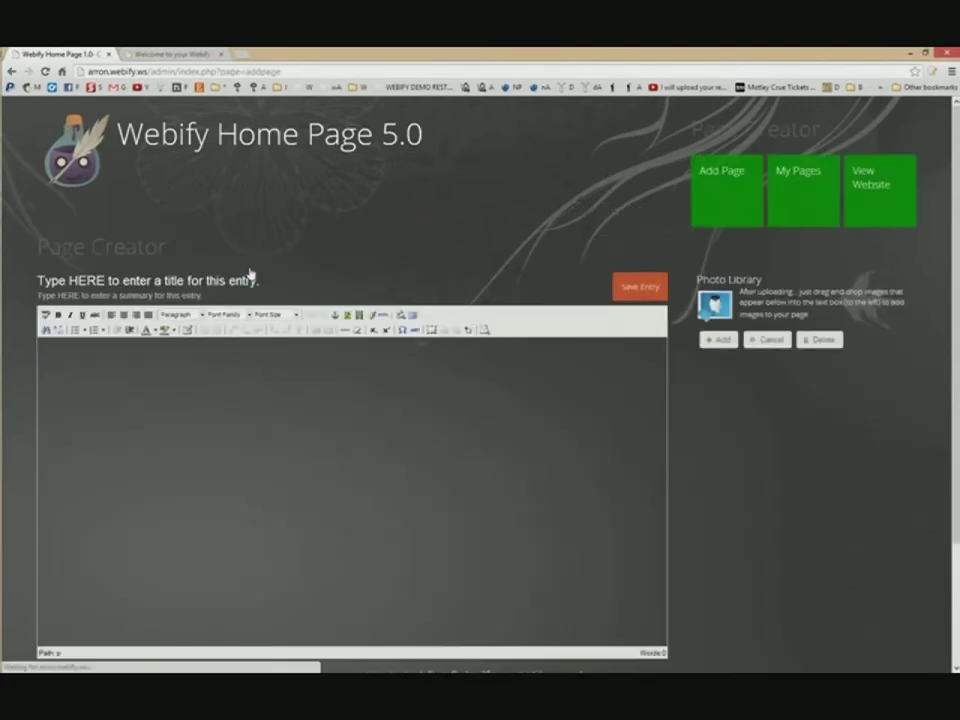
pyautogui.tripleClick(176, 281)
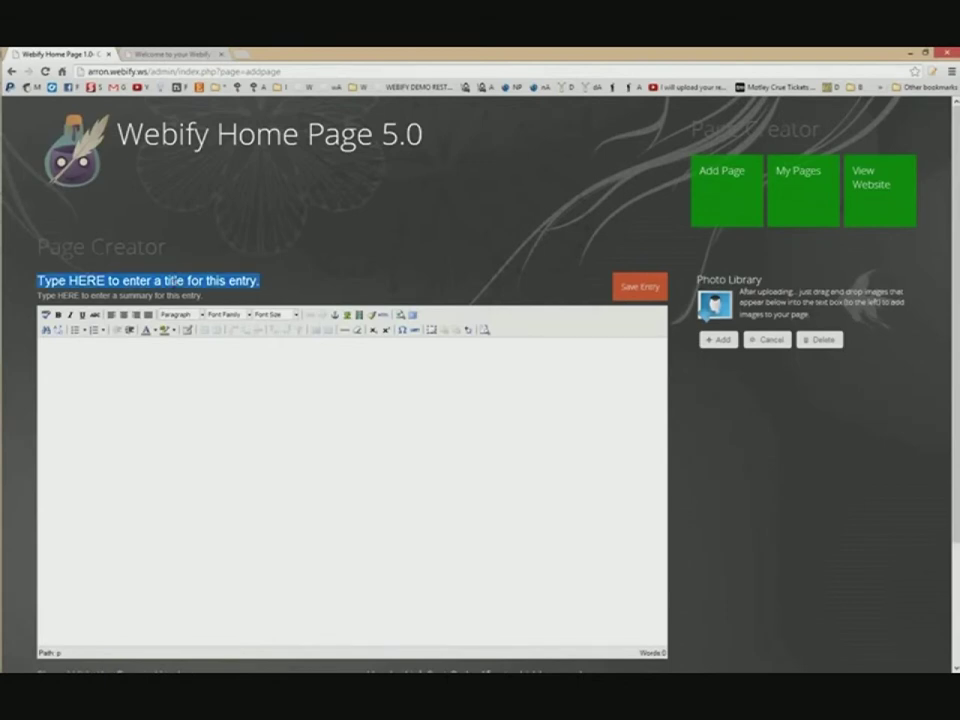
pyautogui.write('Hello World')
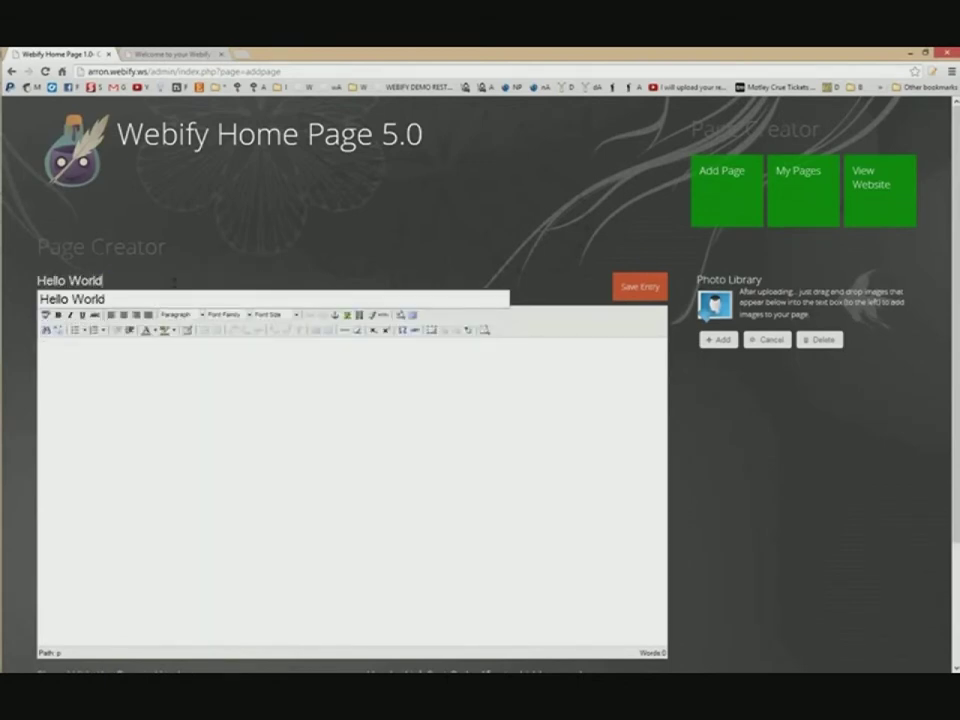
pyautogui.press('Tab')
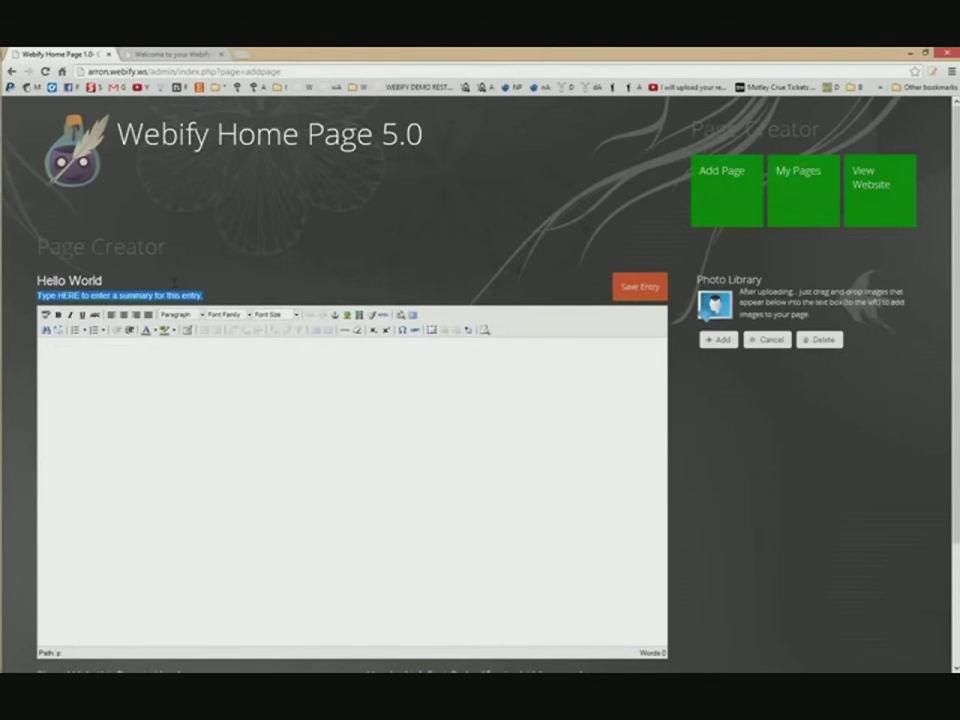
pyautogui.write('Th')
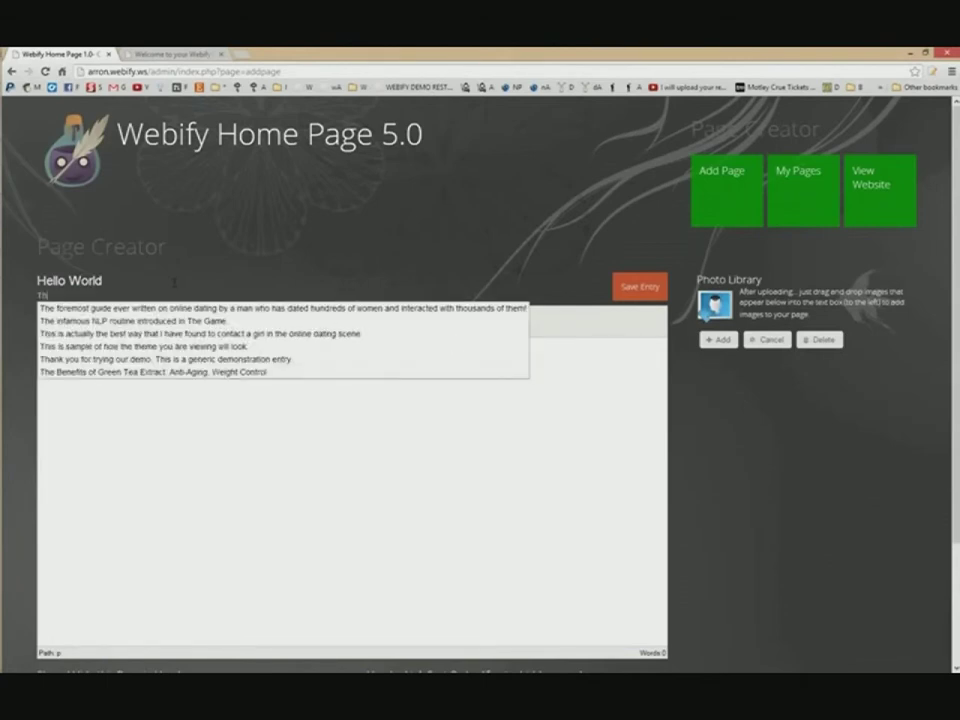
pyautogui.write('is is my summary.')
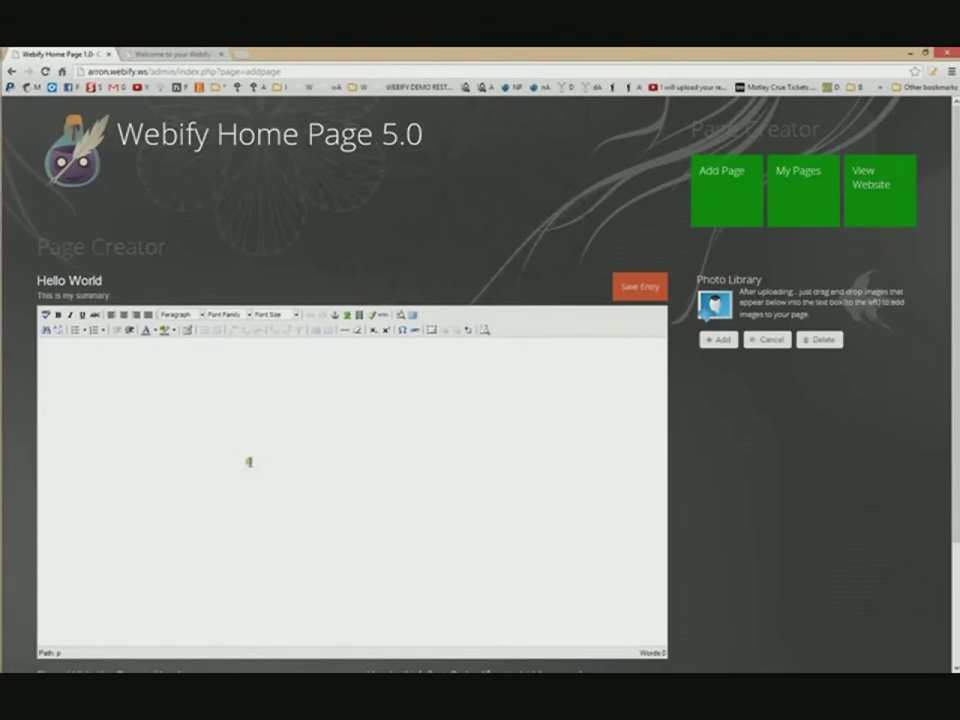
# Paste the two lorem ipsum paragraphs into the page body and save the entry
pyautogui.hotkey('ctrl', 'v')
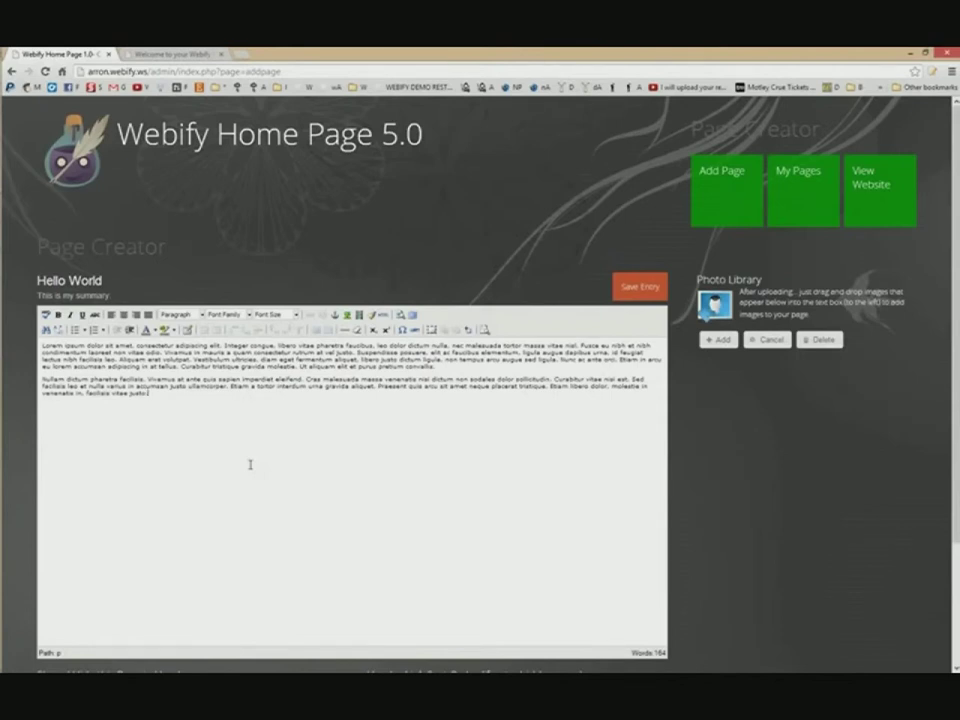
pyautogui.click(636, 285)
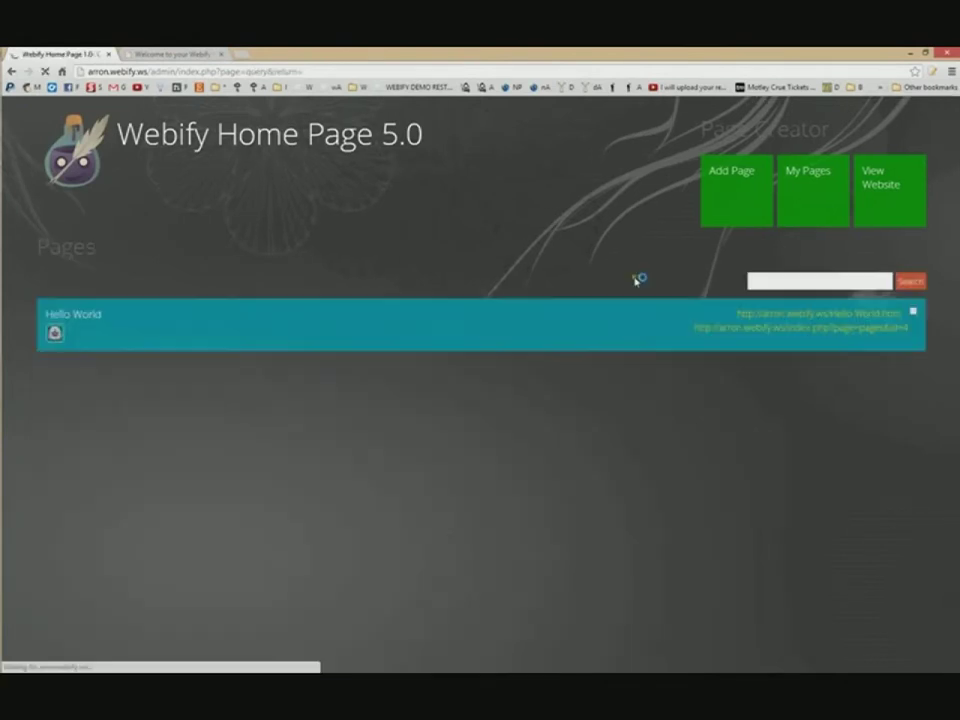
# Open the published Hello World page and compare its title with the entry's title in the page editor
pyautogui.click(728, 331)
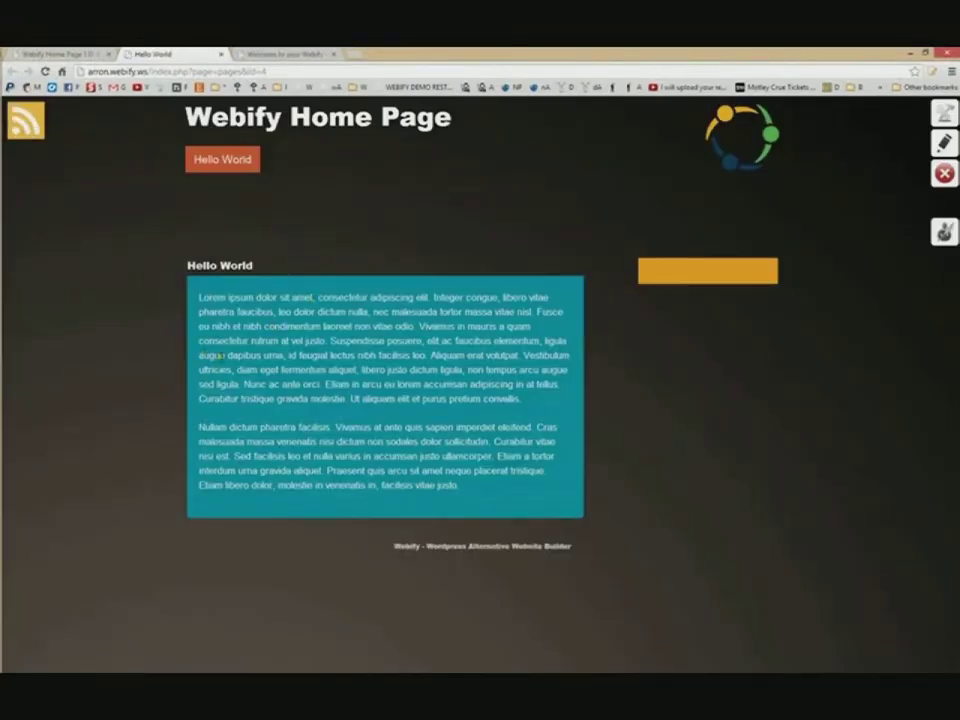
pyautogui.click(55, 53)
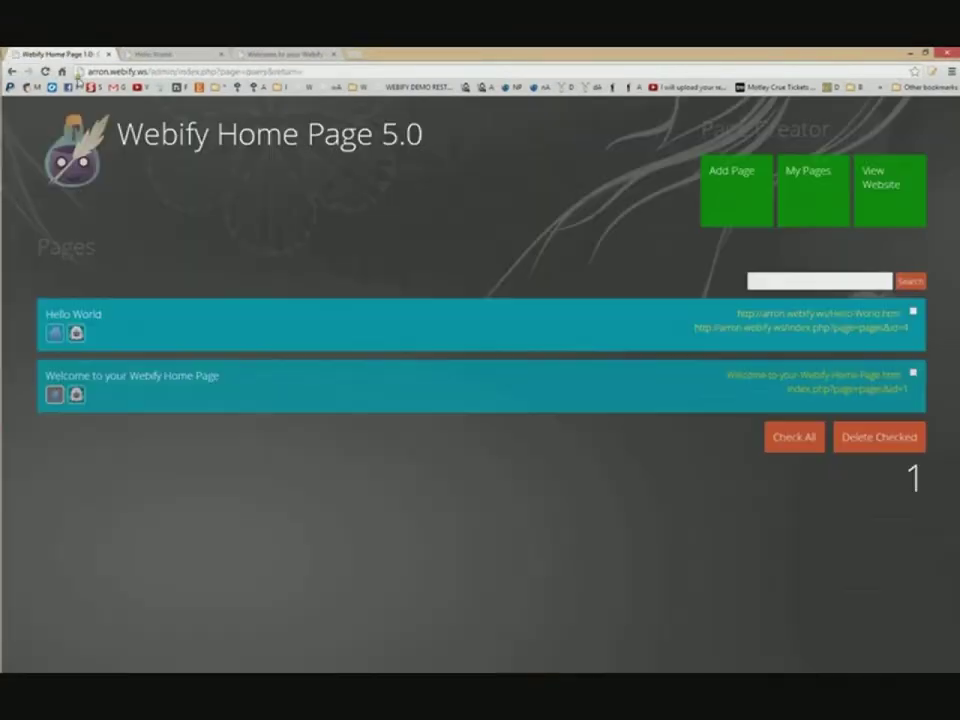
pyautogui.click(128, 320)
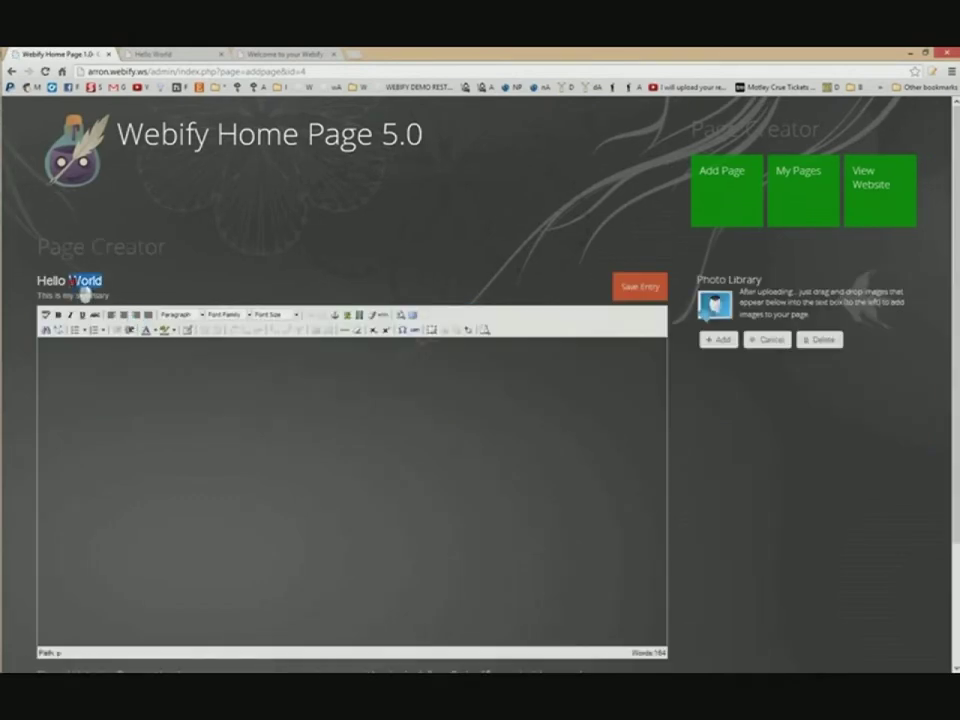
pyautogui.tripleClick(86, 281)
pyautogui.click(207, 55)
pyautogui.click(233, 265)
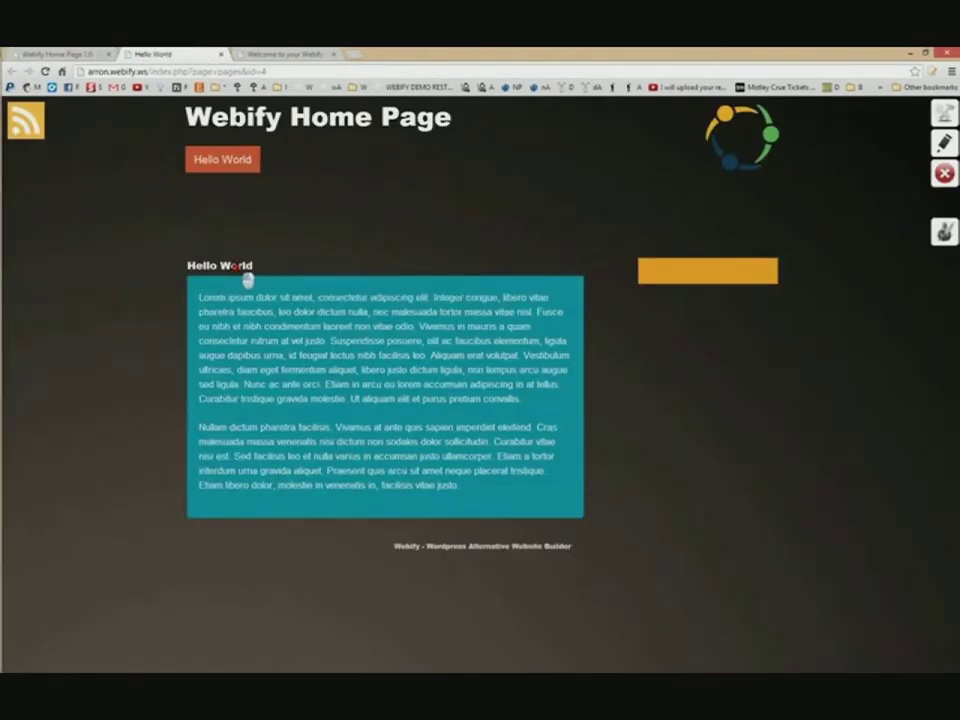
# Compare the entry's body text in the editor with the content and header link on the published page
pyautogui.click(55, 53)
pyautogui.moveTo(150, 393); pyautogui.dragTo(30, 323)
pyautogui.click(208, 54)
pyautogui.click(57, 52)
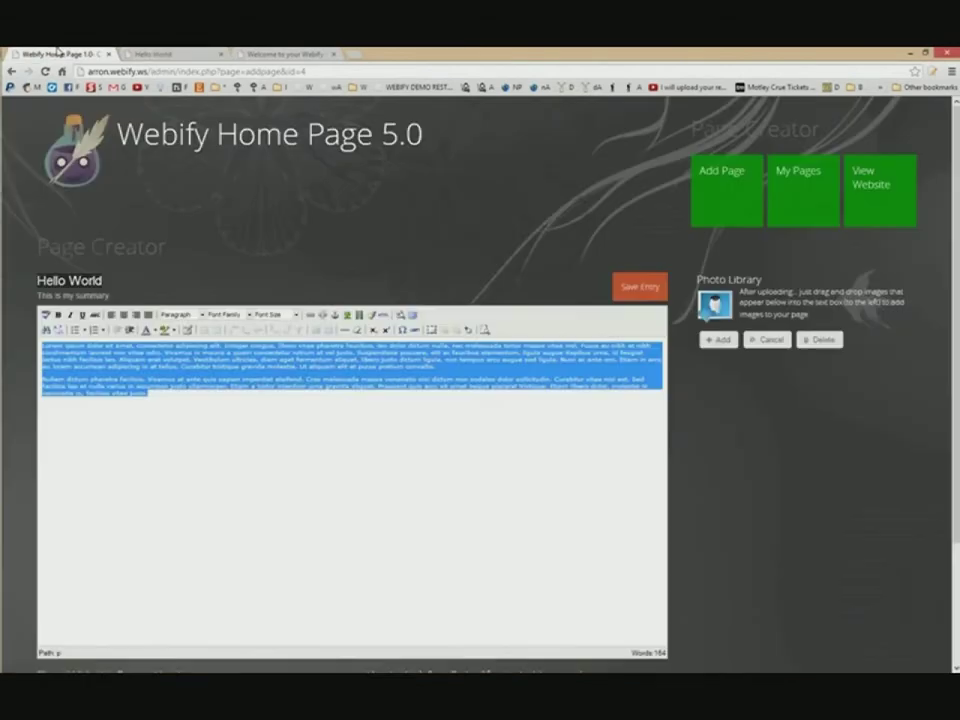
pyautogui.click(150, 54)
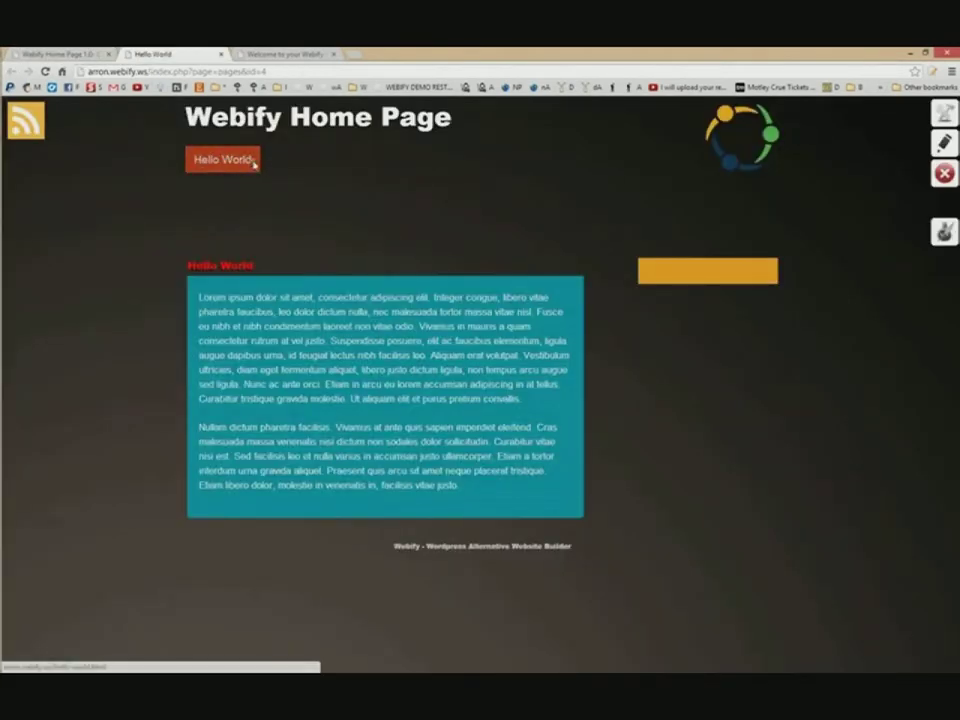
# Set the Hello World entry to "Hidden Page (can be viewed only with a direct link)", save it and reload the published page
pyautogui.click(95, 54)
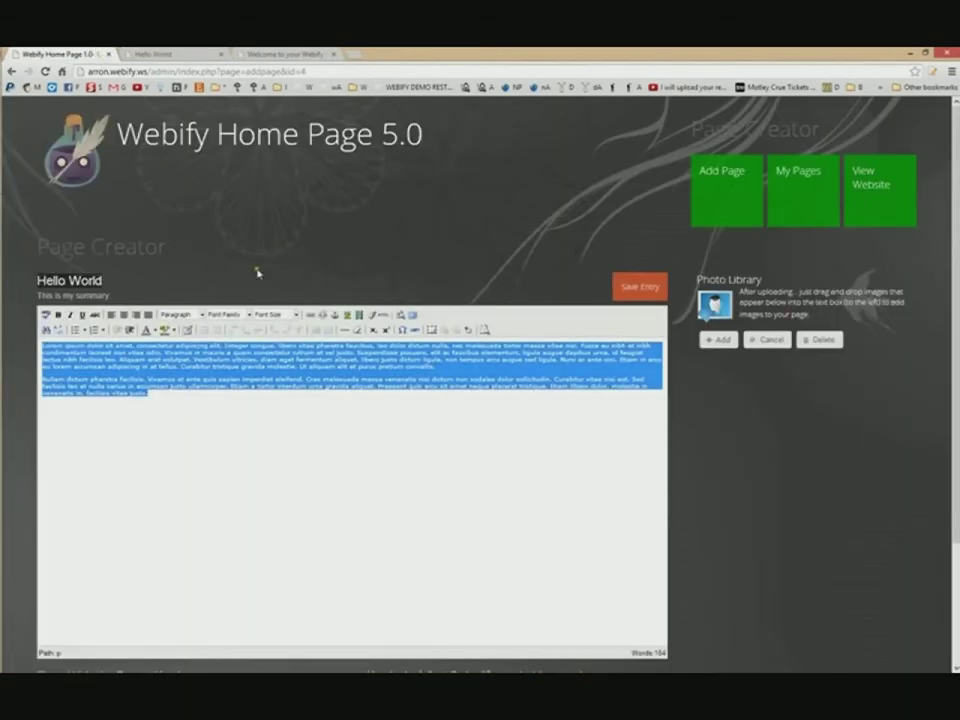
pyautogui.scroll(-3, 681, 579)
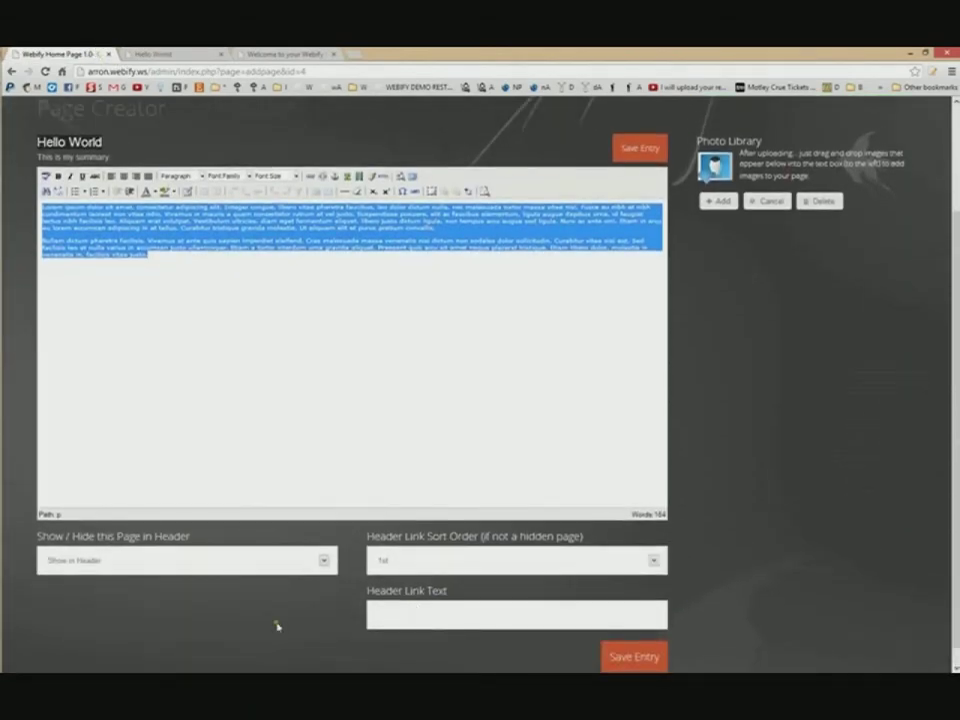
pyautogui.click(128, 566)
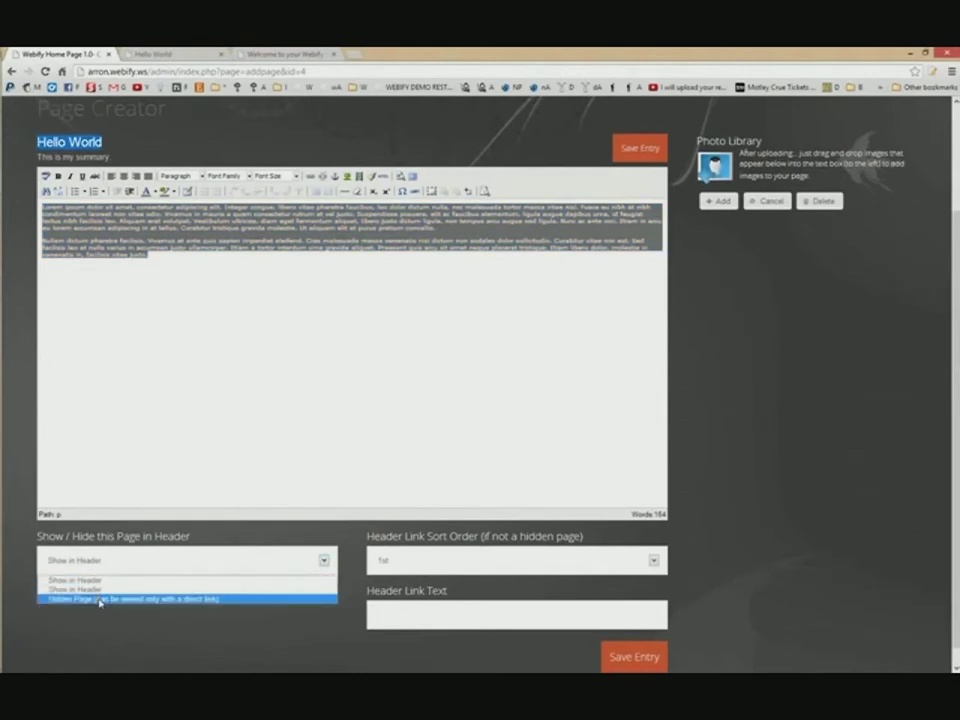
pyautogui.click(100, 600)
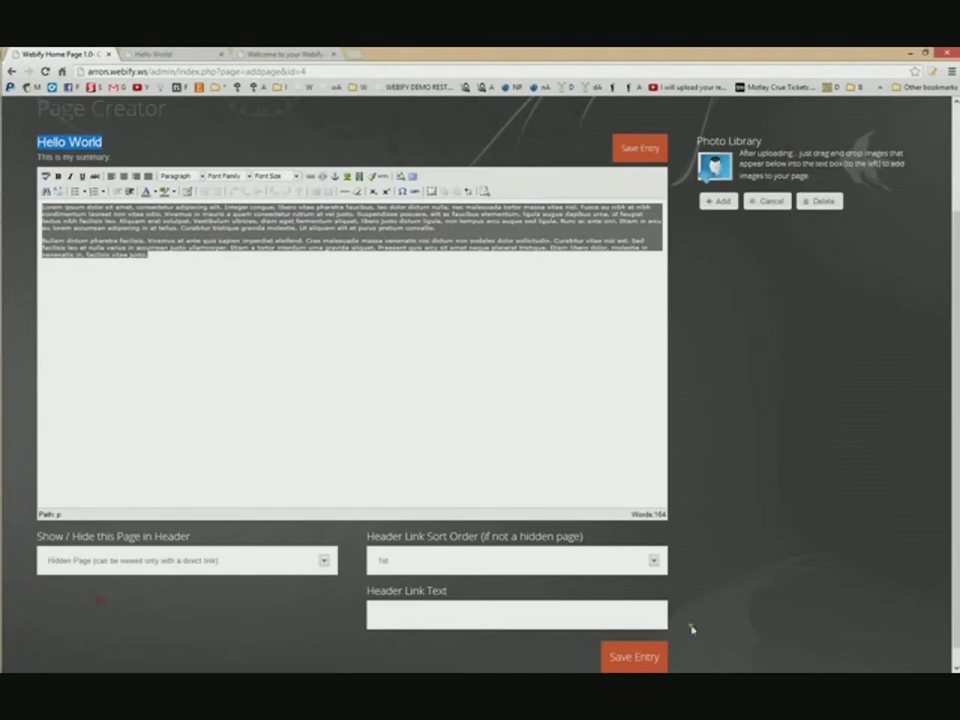
pyautogui.click(636, 658)
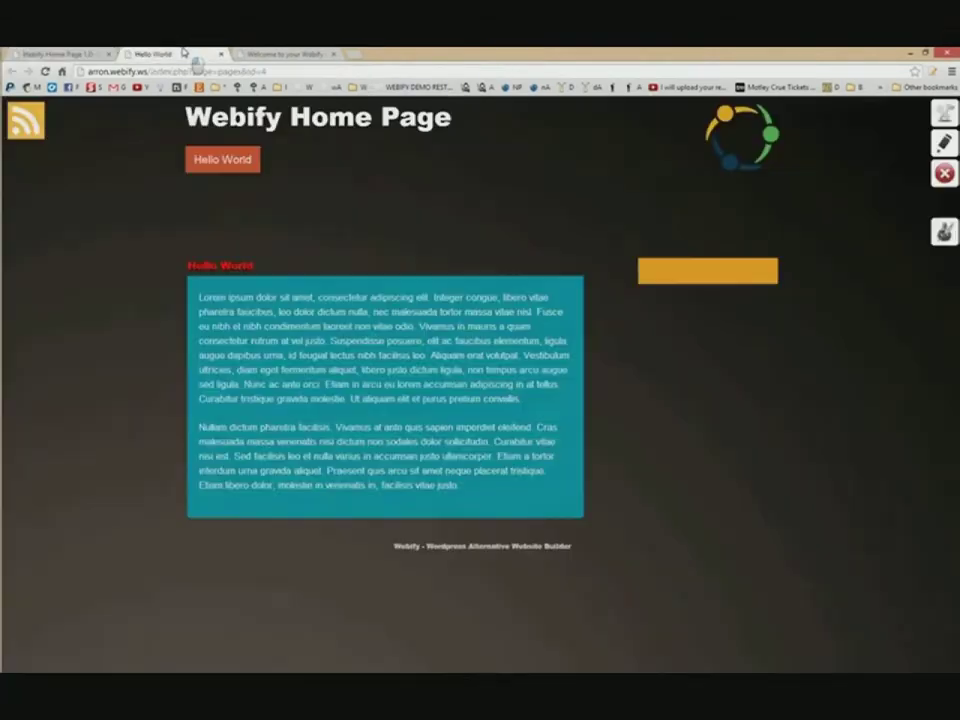
pyautogui.click(180, 54)
pyautogui.press('F5')
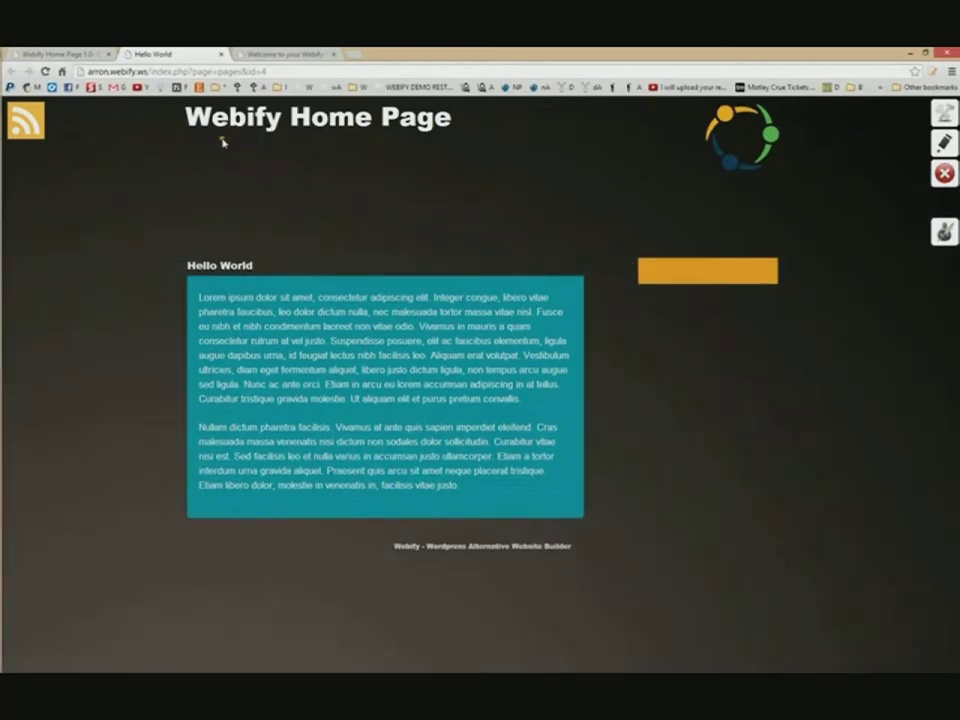
# Reopen the Hello World entry, set it to "Show in Header", save it and reload the published page
pyautogui.click(34, 53)
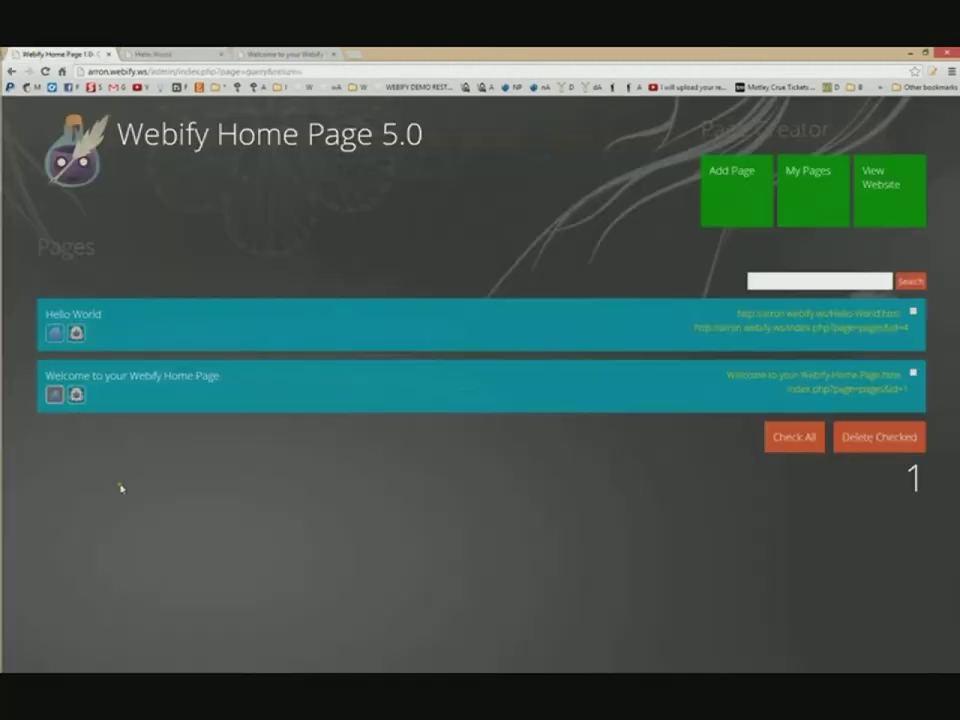
pyautogui.press('F5')
pyautogui.scroll(-2, 131, 561)
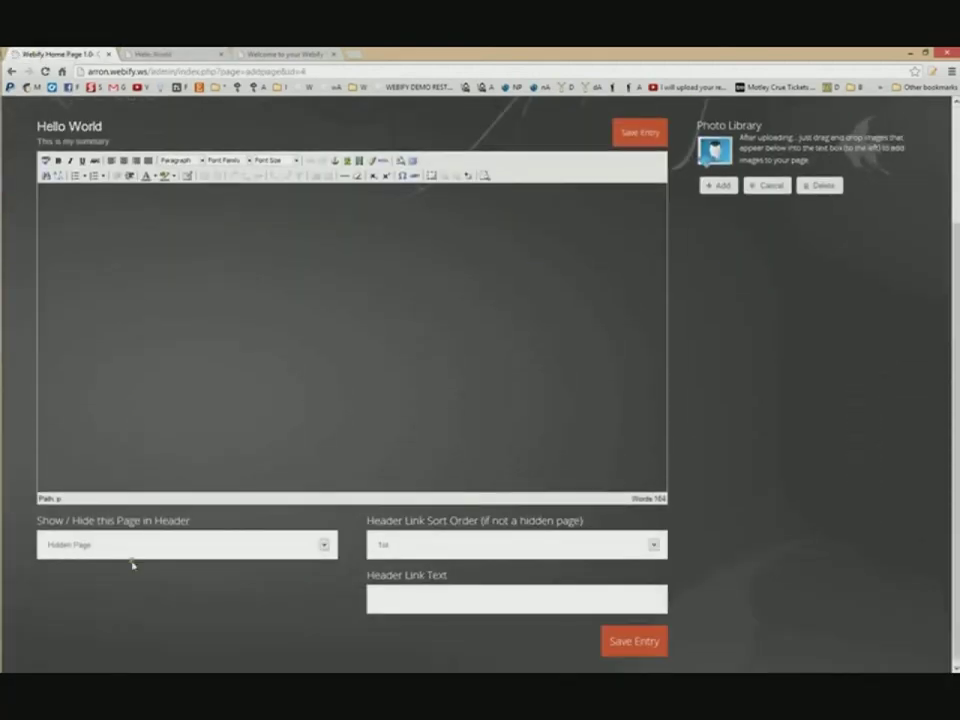
pyautogui.click(181, 560)
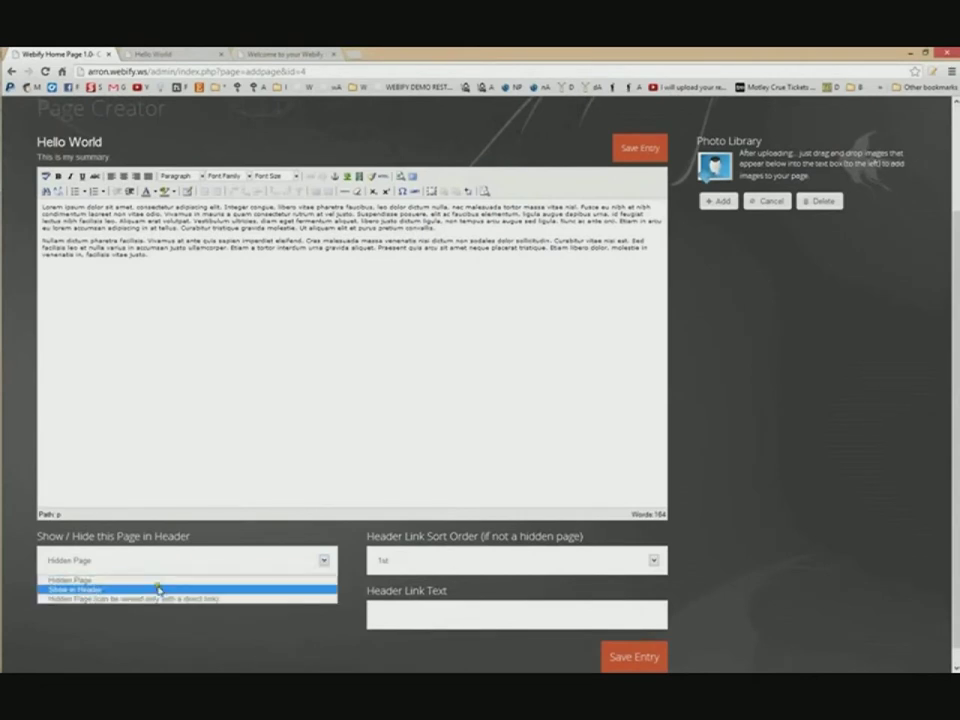
pyautogui.click(157, 588)
pyautogui.click(607, 656)
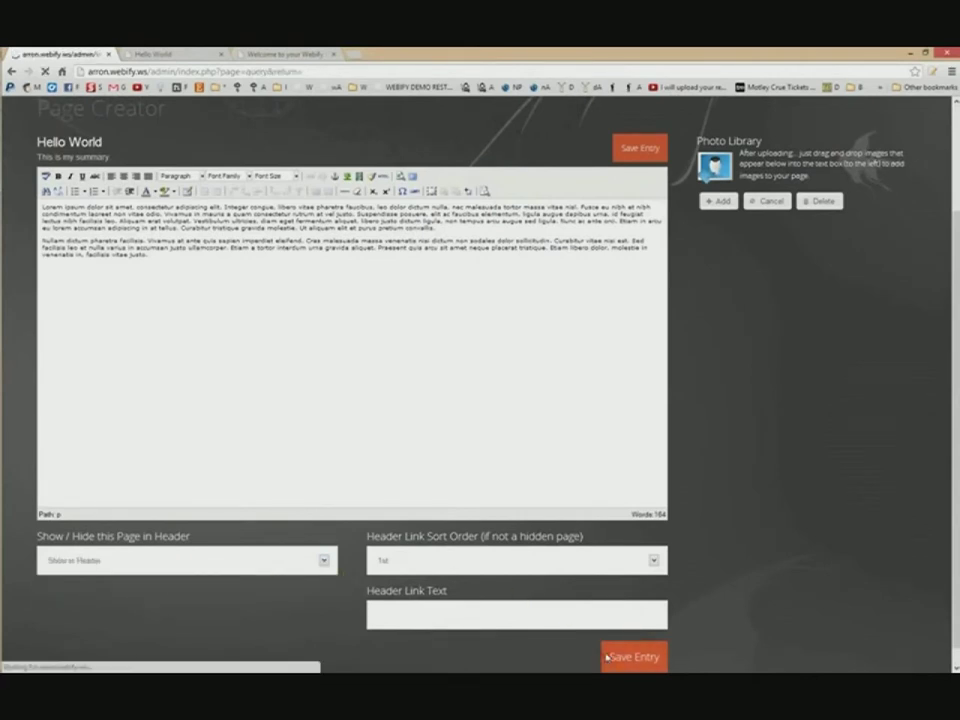
pyautogui.click(199, 52)
pyautogui.press('F5')
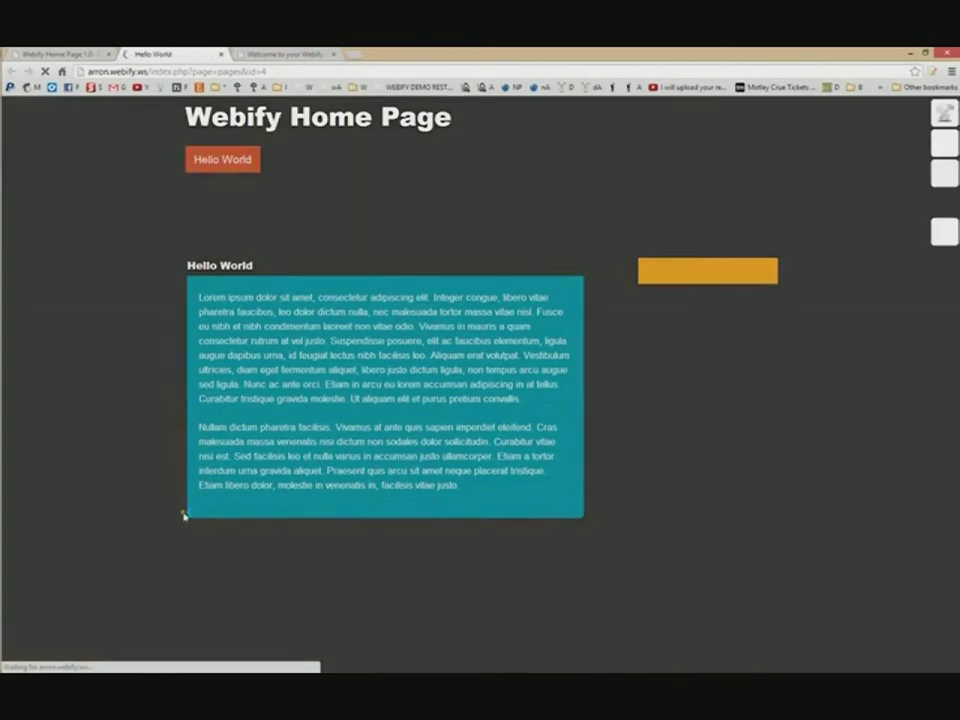
# Reopen the Hello World entry for editing and close the browser page showing the default Welcome page
pyautogui.click(68, 52)
pyautogui.click(163, 318)
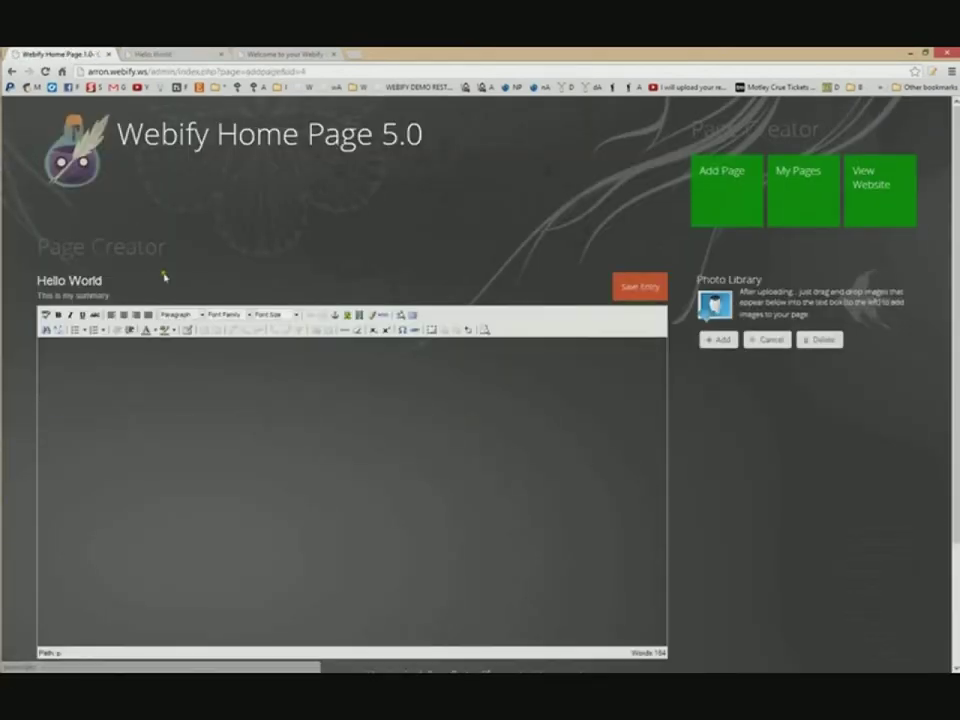
pyautogui.click(279, 55)
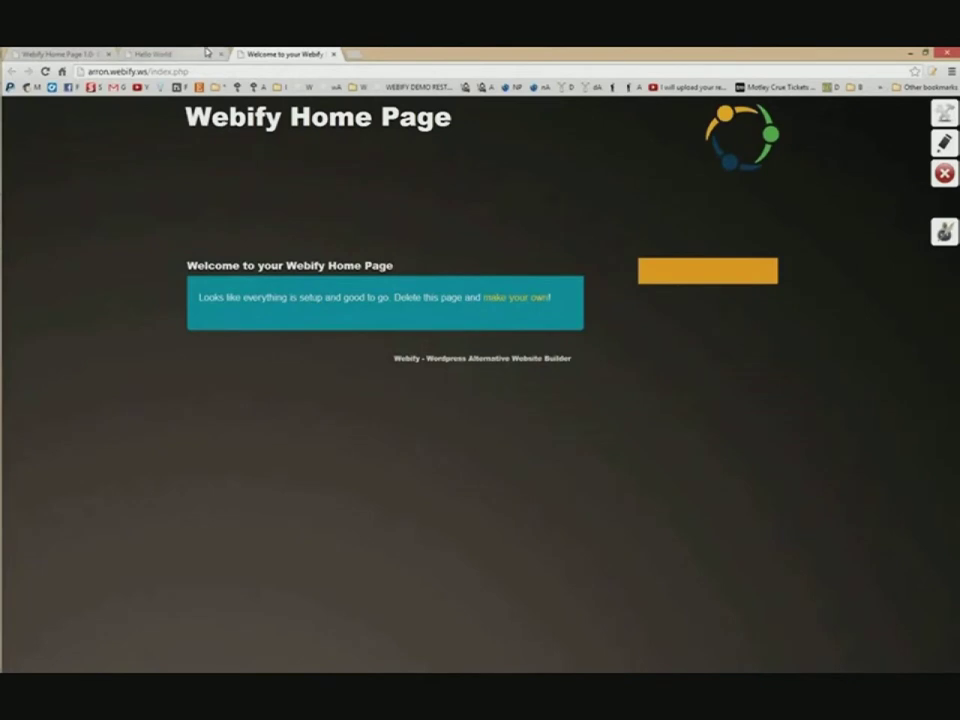
pyautogui.click(333, 54)
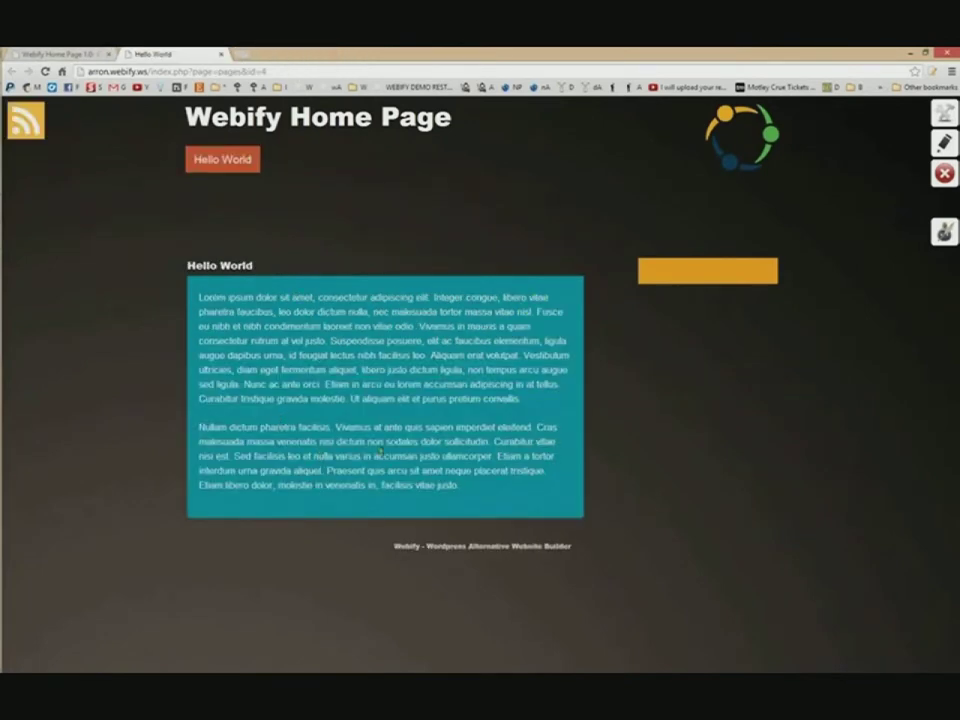
pyautogui.click(88, 53)
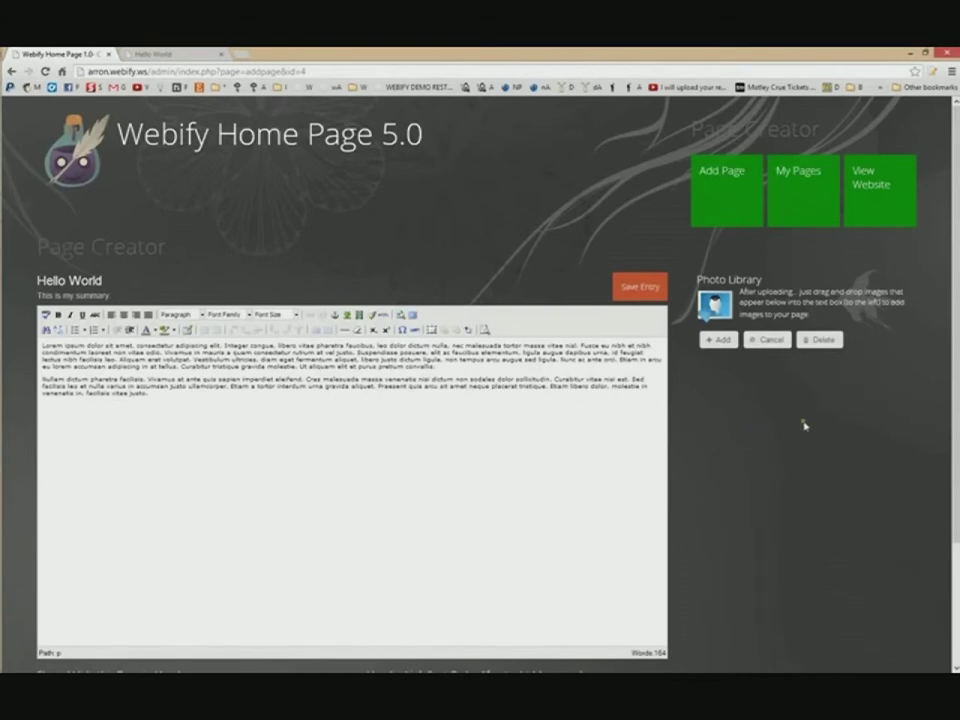
# Upload the "island" image from the design parts folder to the Photo Library
pyautogui.click(724, 339)
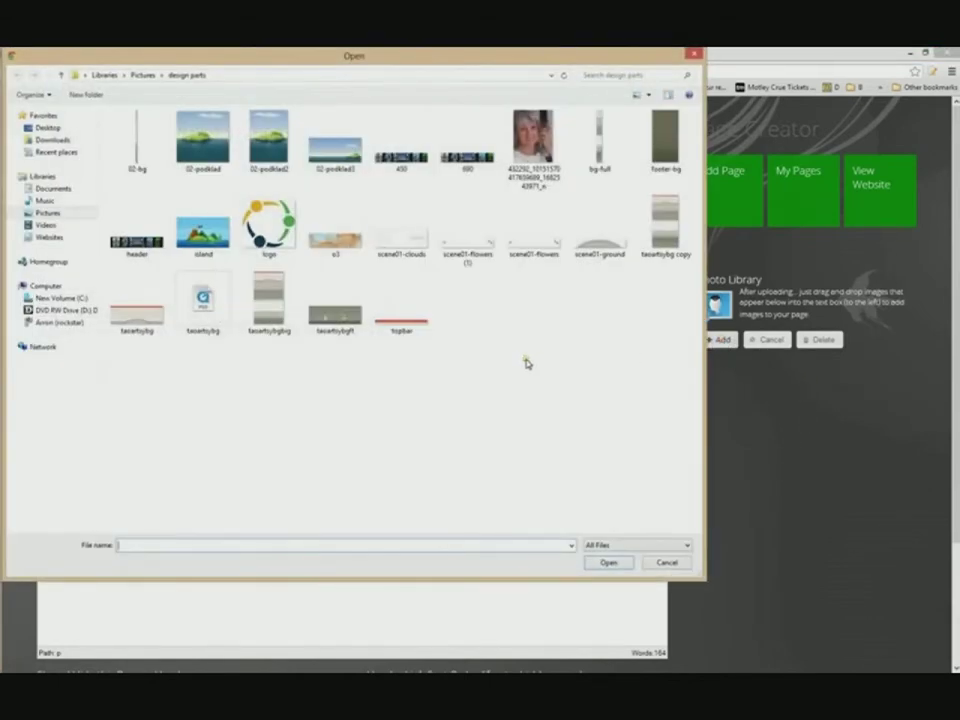
pyautogui.click(208, 246)
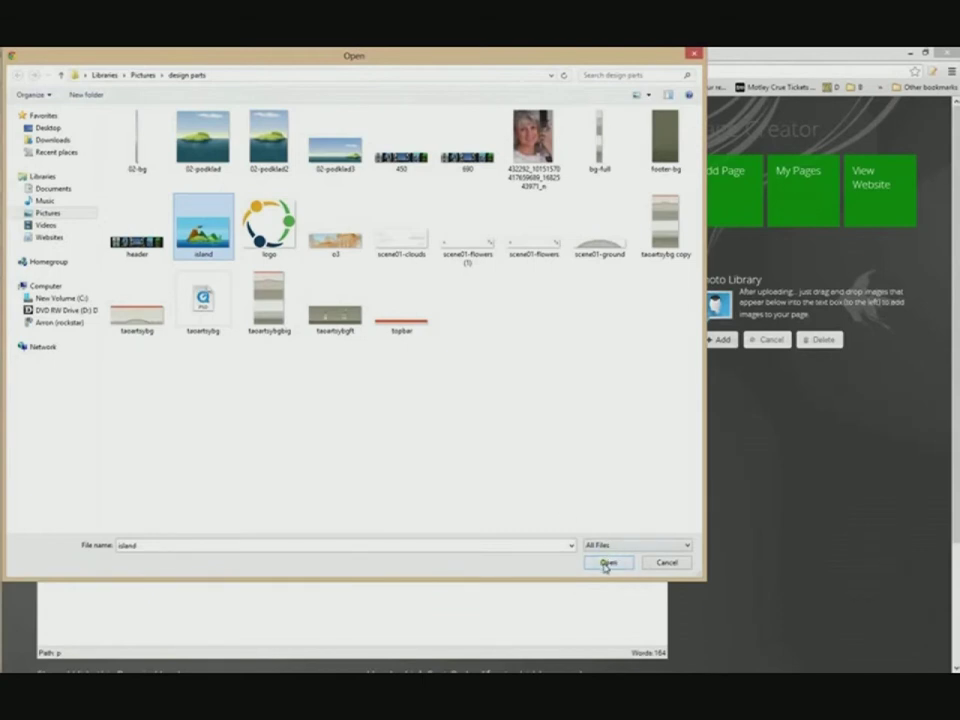
pyautogui.keyDown('shift'); pyautogui.click(336, 245); pyautogui.keyUp('shift')
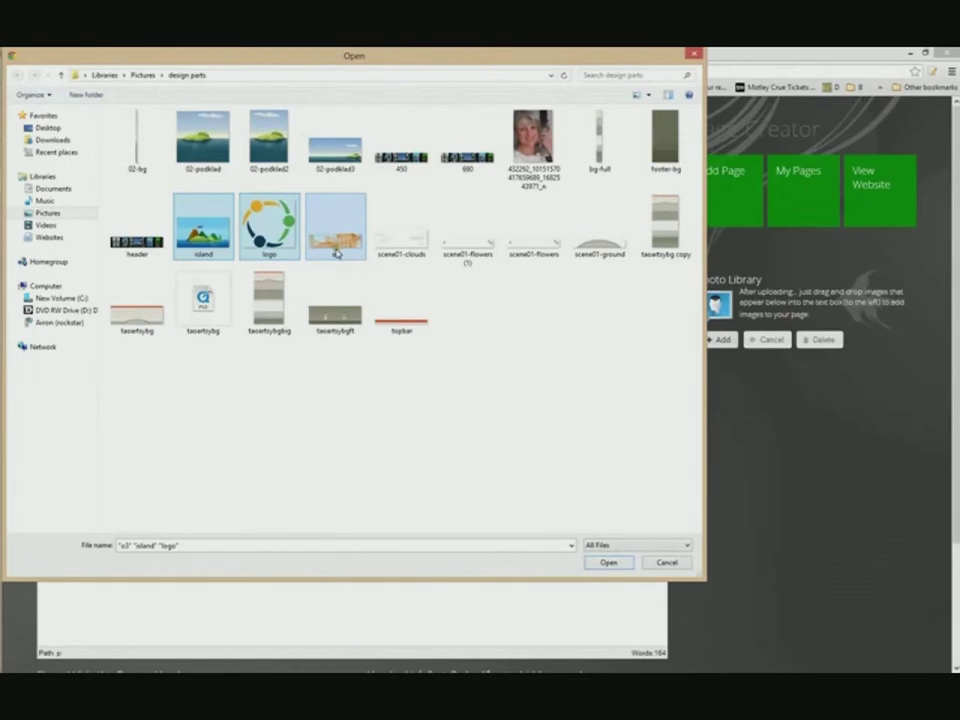
pyautogui.click(200, 222)
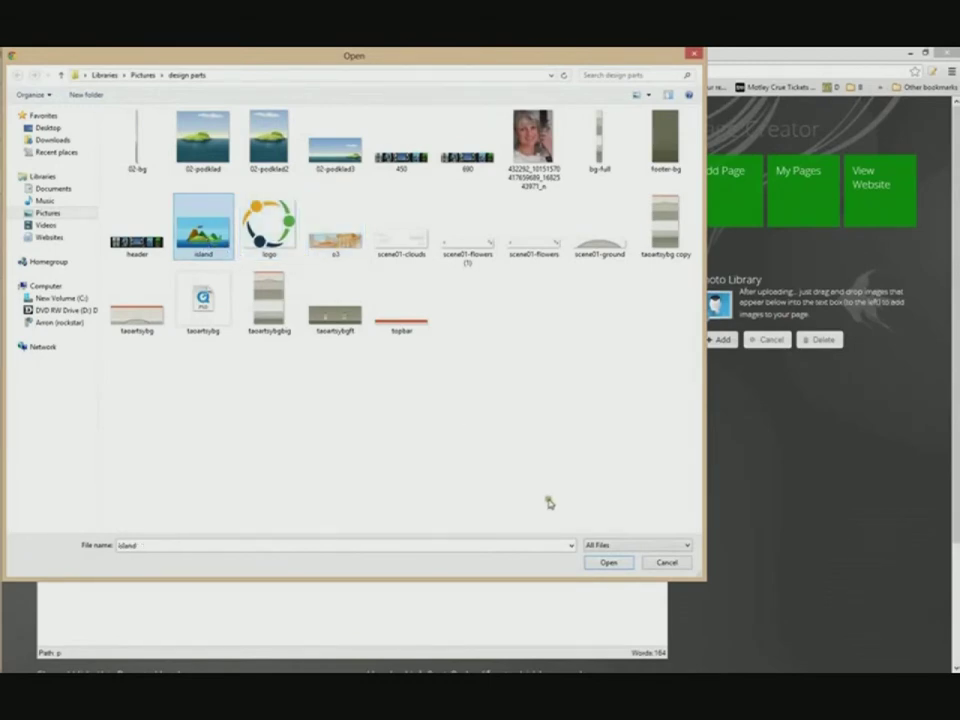
pyautogui.click(606, 562)
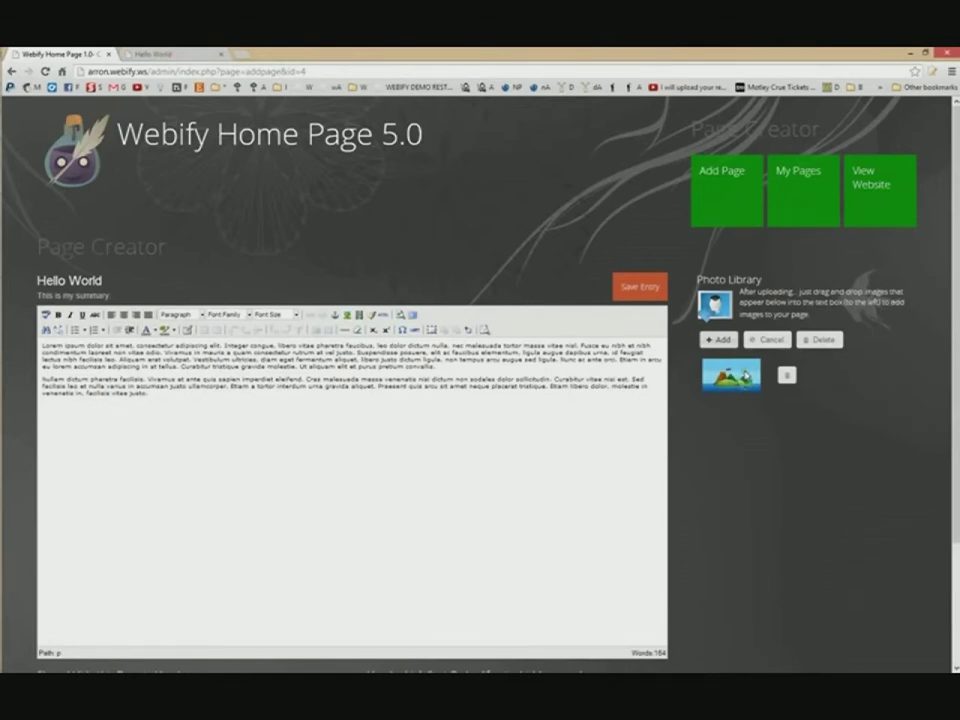
# Insert the island image from the Photo Library into the body text and move it to the start of the first paragraph
pyautogui.moveTo(752, 388); pyautogui.dragTo(63, 404)
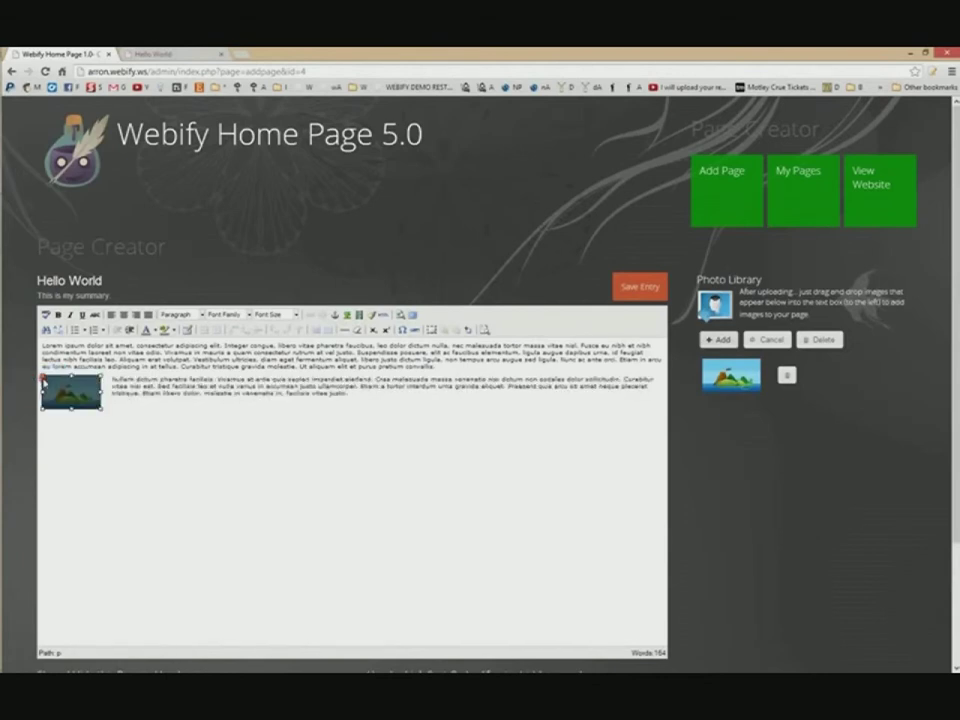
pyautogui.click(129, 387)
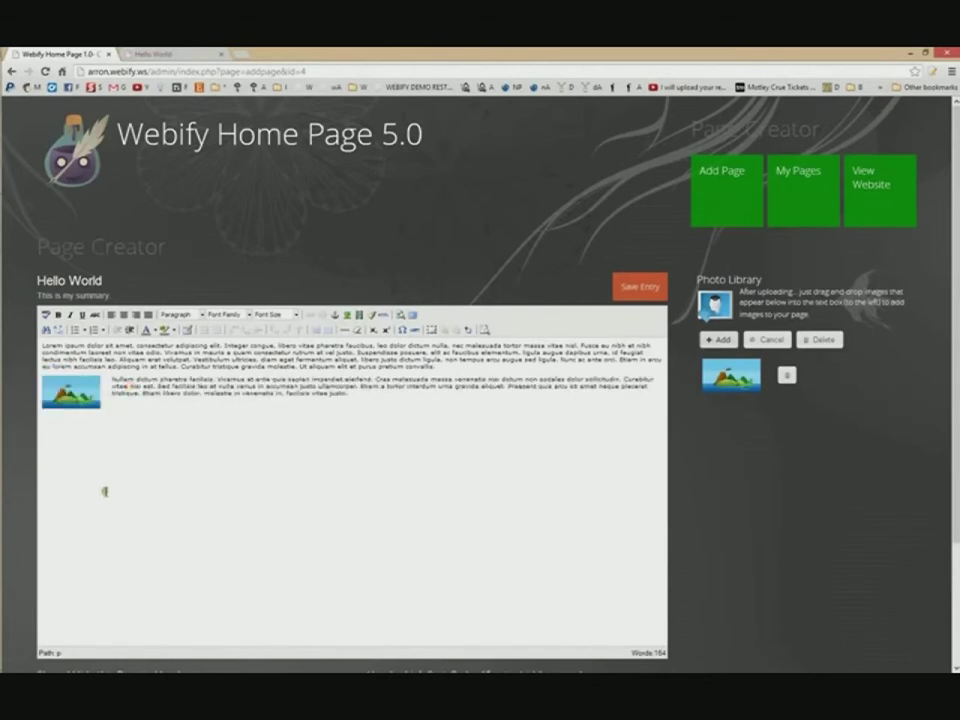
pyautogui.moveTo(70, 393); pyautogui.dragTo(45, 362)
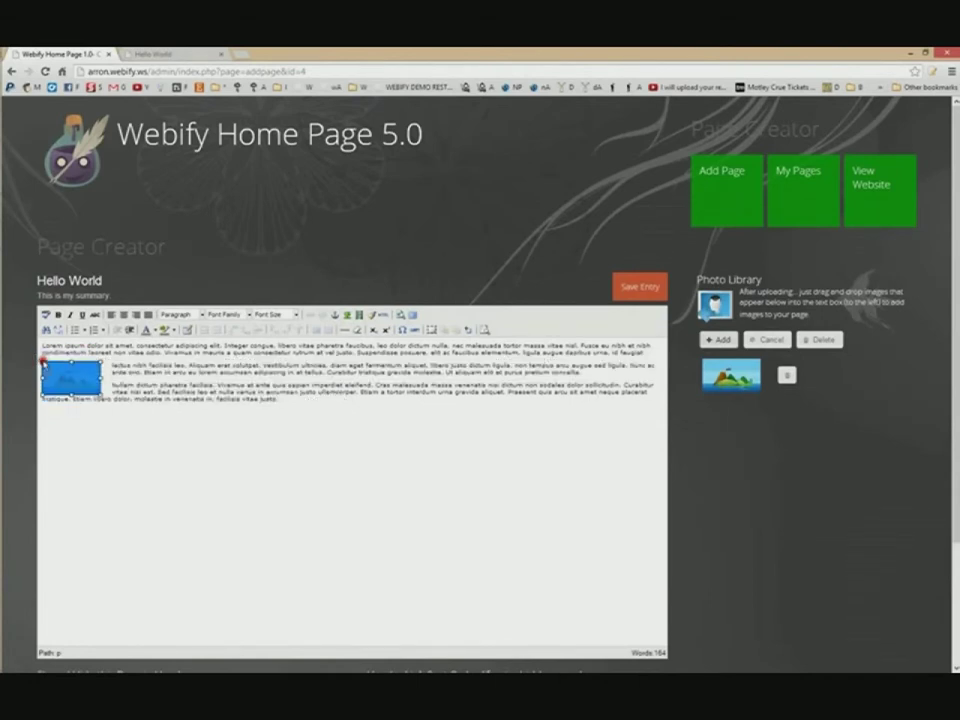
pyautogui.click(193, 378)
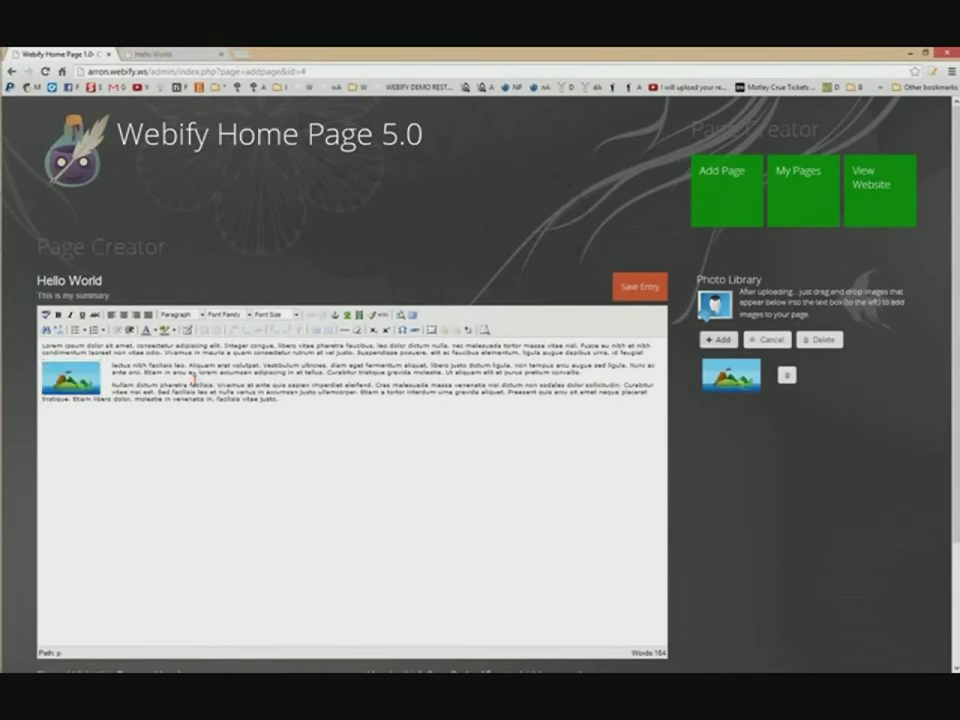
pyautogui.moveTo(70, 378); pyautogui.dragTo(196, 372)
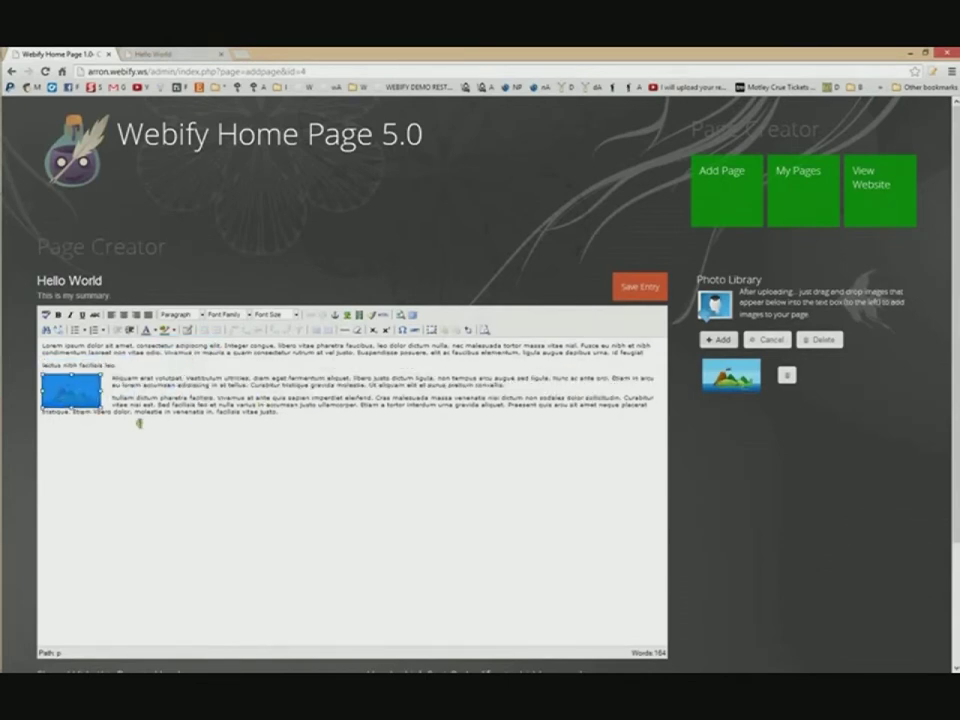
pyautogui.moveTo(68, 388); pyautogui.dragTo(45, 346)
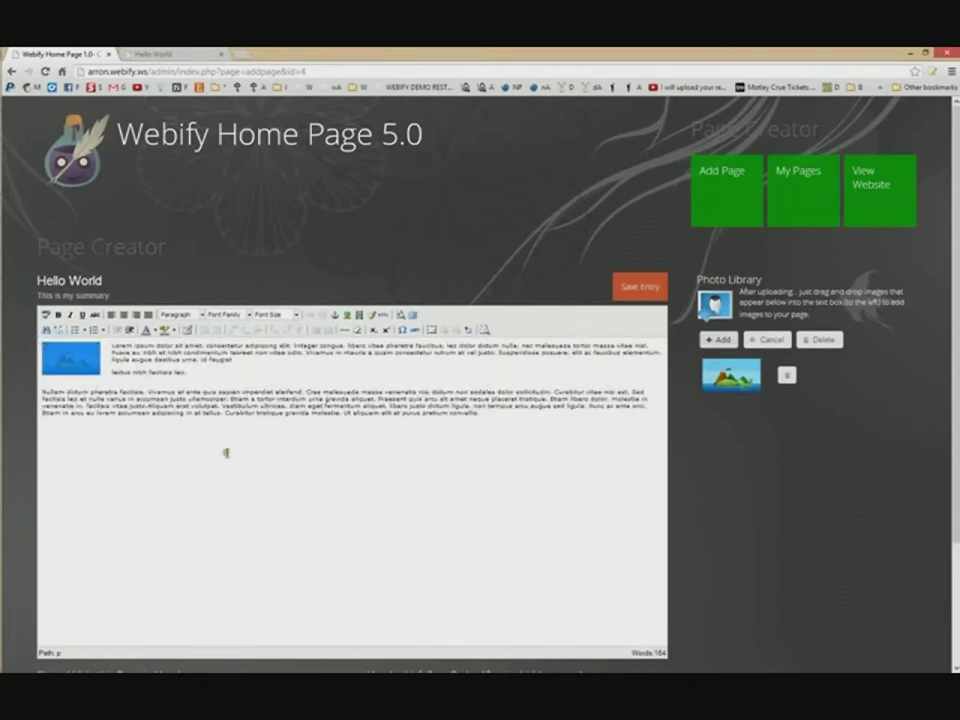
# Enlarge the island image to about a third of the text area's width
pyautogui.click(72, 366)
pyautogui.moveTo(103, 375); pyautogui.dragTo(268, 498)
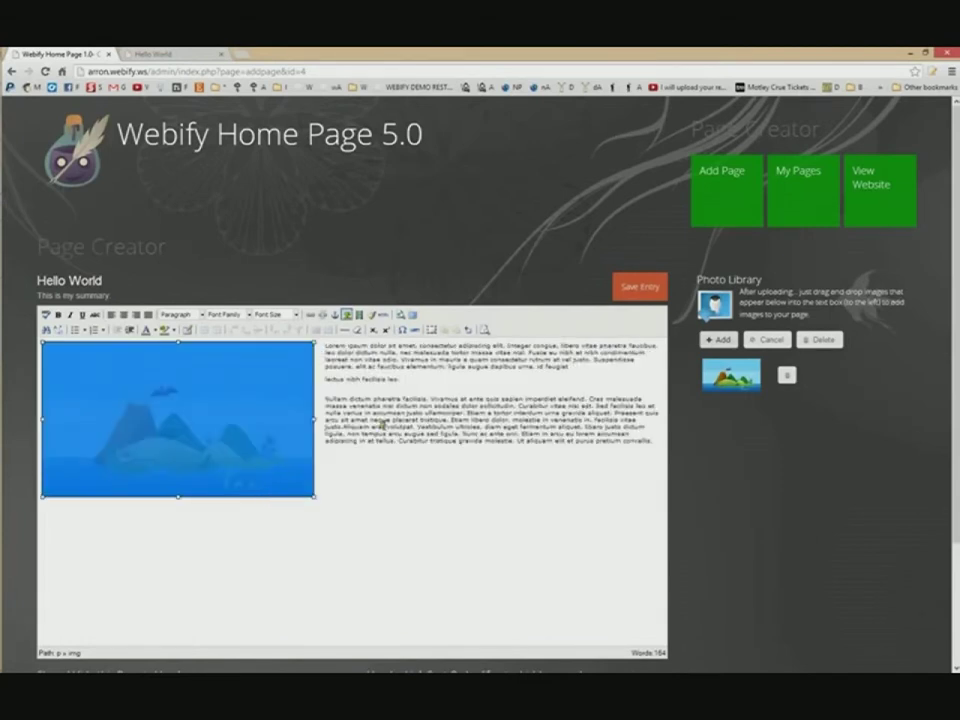
pyautogui.click(385, 432)
pyautogui.click(236, 440)
pyautogui.moveTo(320, 501); pyautogui.dragTo(250, 458)
pyautogui.click(289, 483)
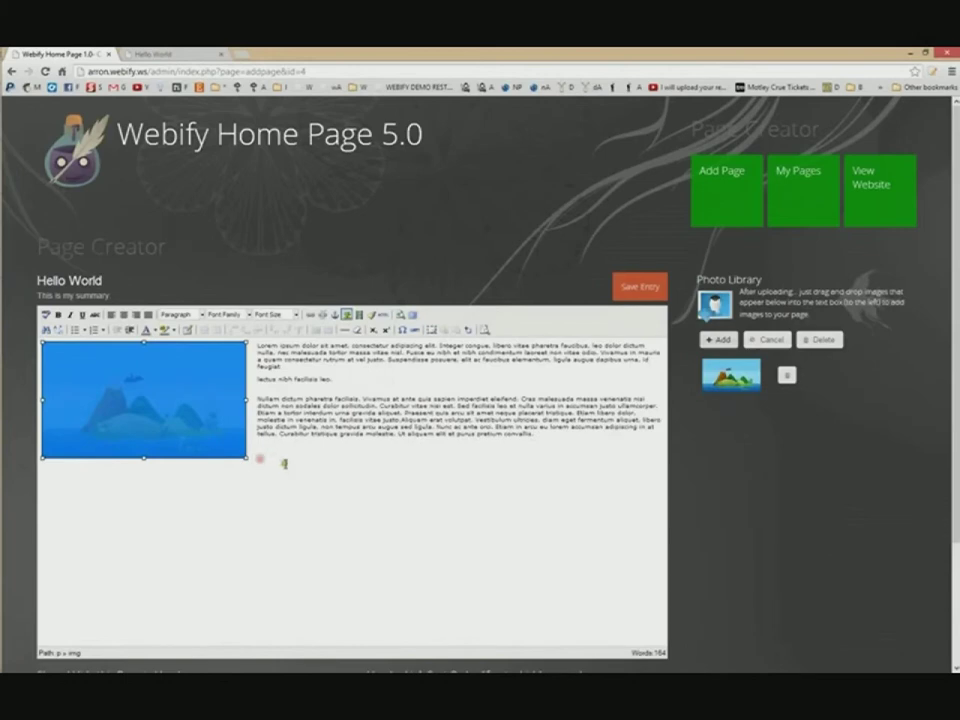
pyautogui.click(285, 460)
# Save the Hello World entry and reload its published page
pyautogui.click(643, 288)
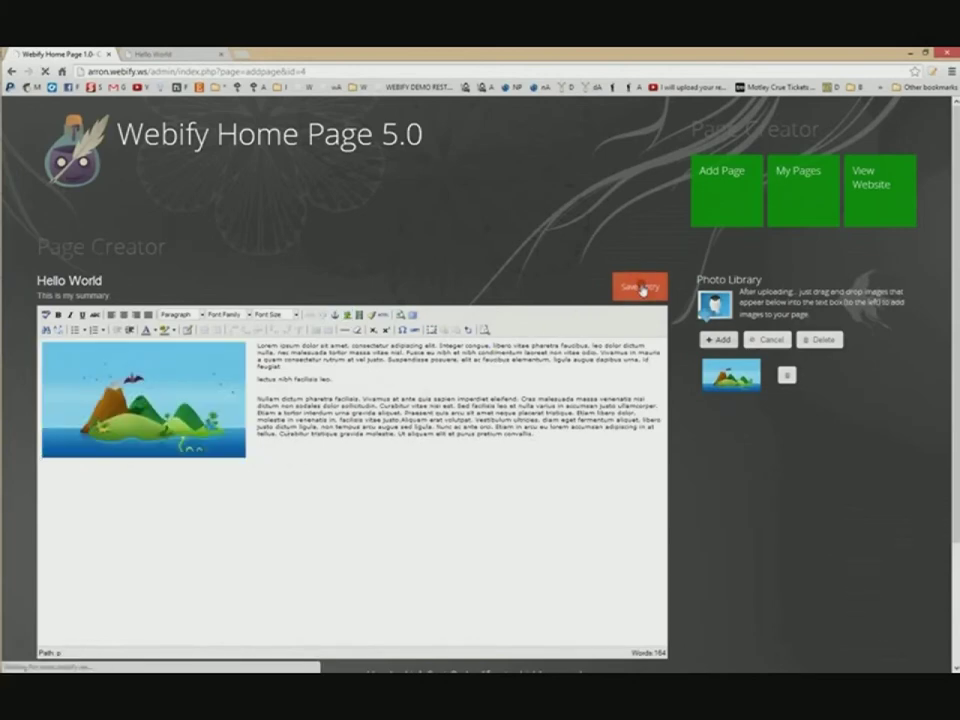
pyautogui.click(174, 53)
pyautogui.press('F5')
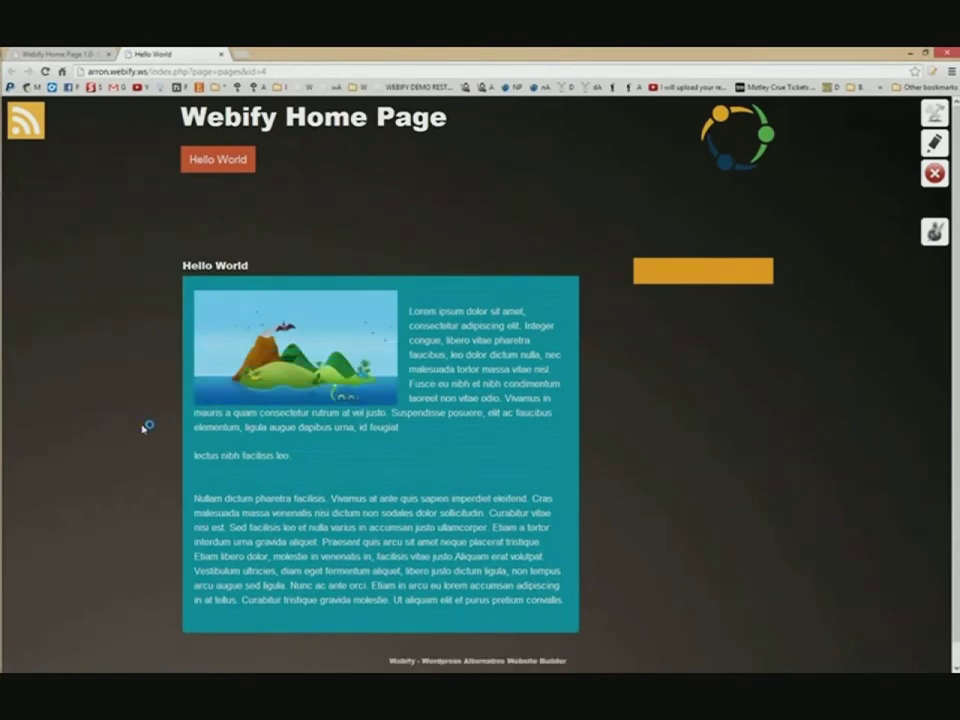
# Reopen the Hello World entry and join the separate line "lectus nibh facilisis leo." to the end of the first paragraph
pyautogui.click(82, 52)
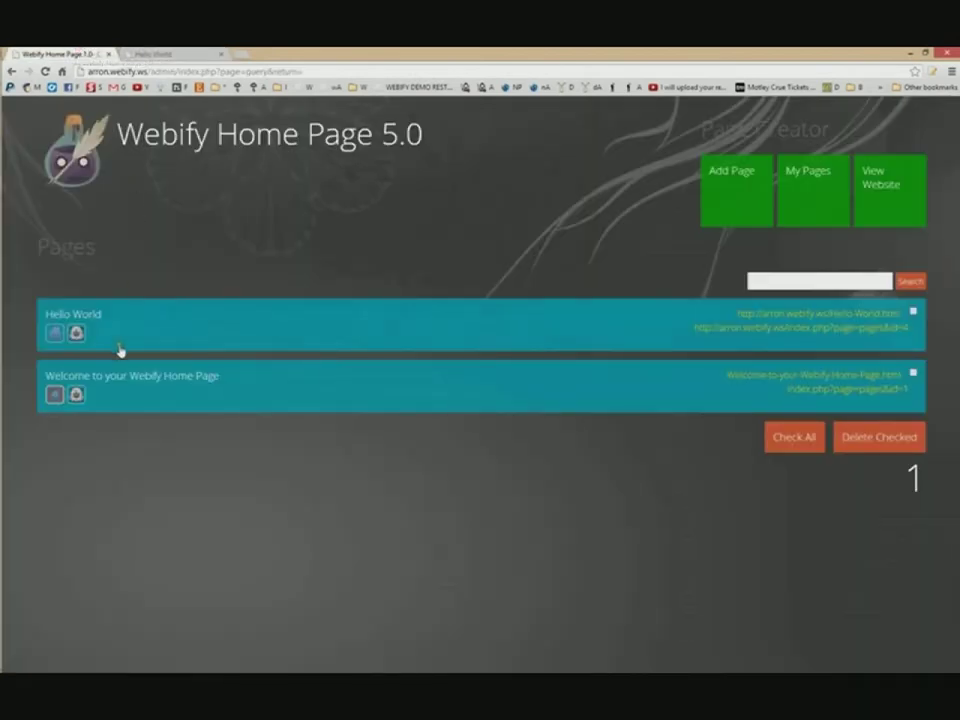
pyautogui.press('F5')
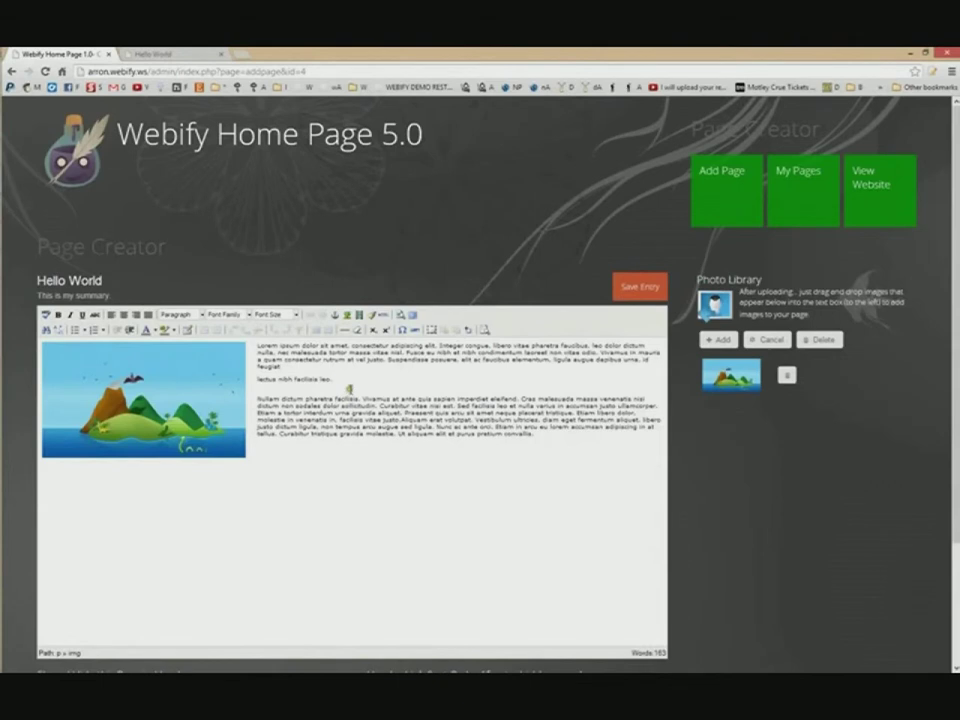
pyautogui.click(346, 380)
pyautogui.click(295, 367)
pyautogui.press('Delete')
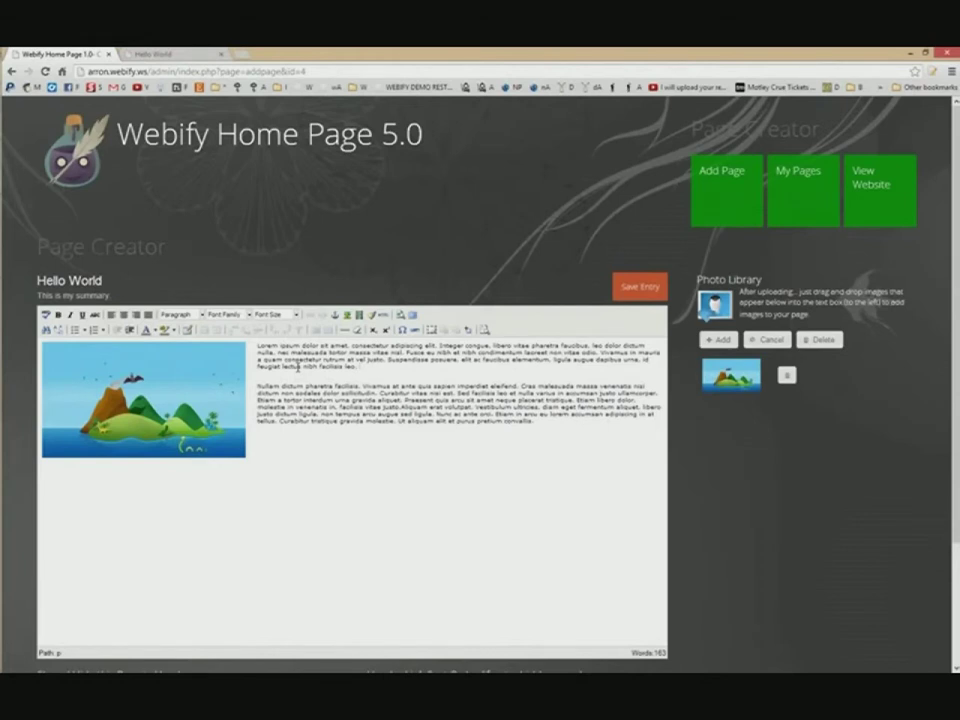
# Upload the "logo" image to the Photo Library and insert it at the start of the second paragraph
pyautogui.click(549, 422)
pyautogui.click(720, 339)
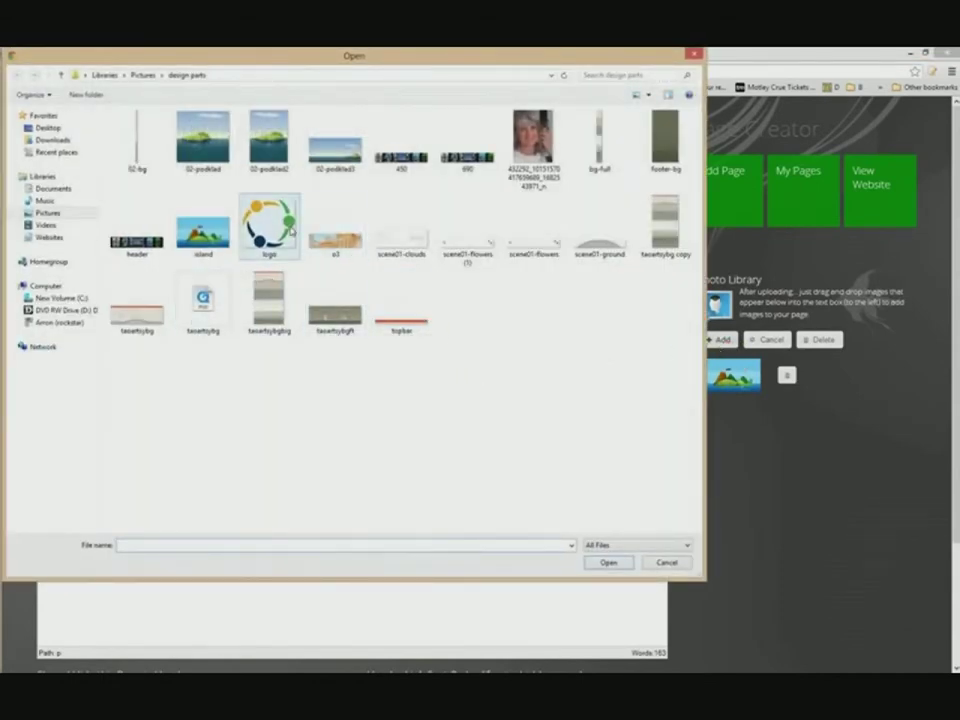
pyautogui.doubleClick(291, 231)
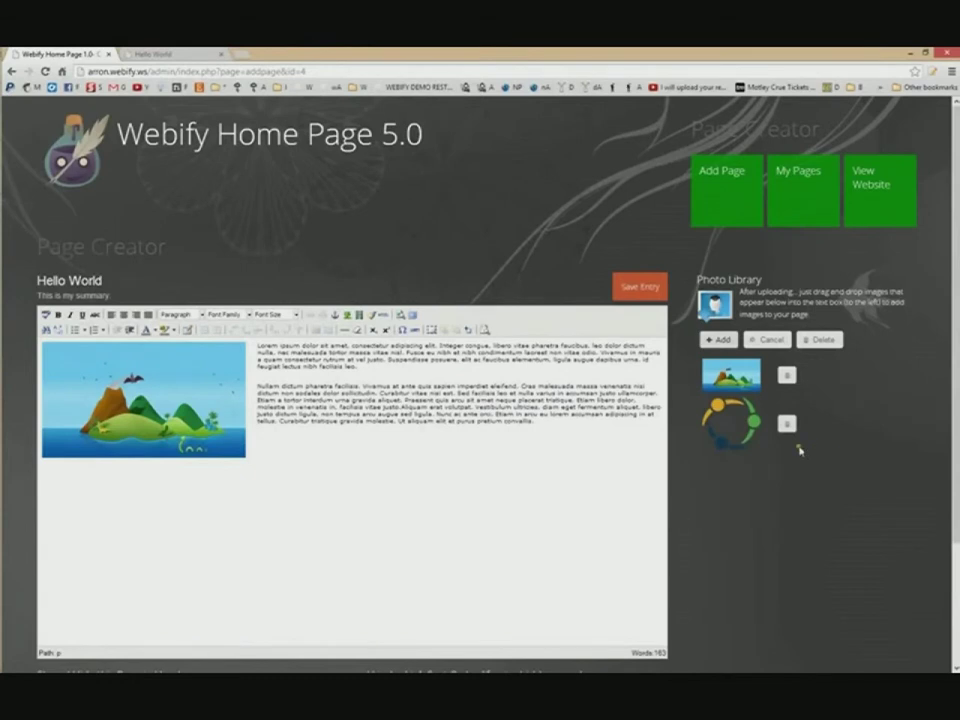
pyautogui.moveTo(724, 446); pyautogui.dragTo(478, 440)
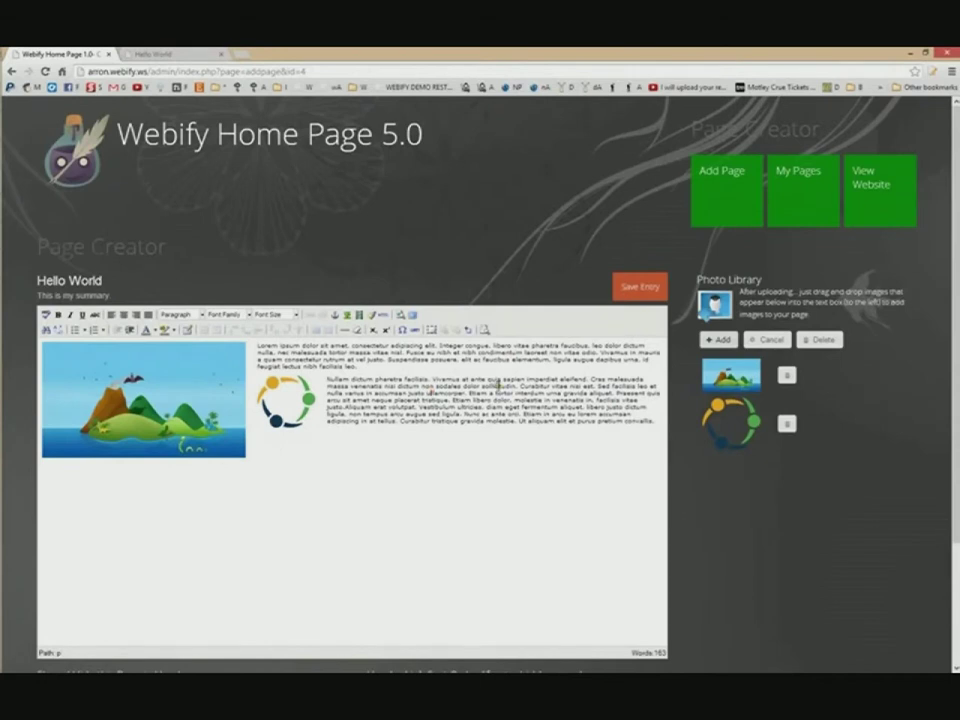
pyautogui.click(273, 402)
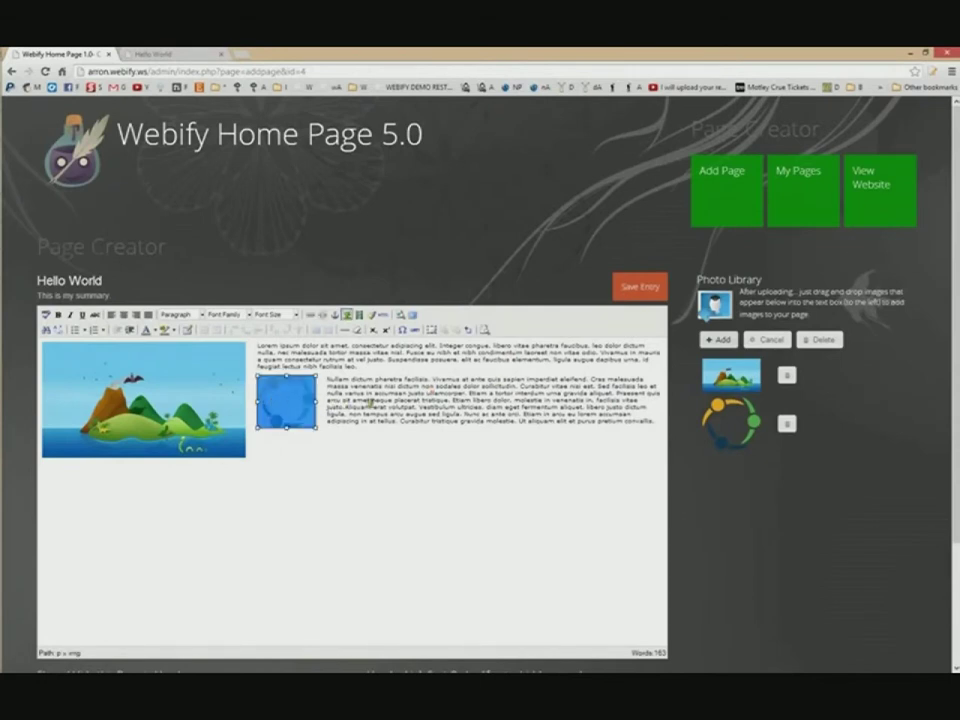
pyautogui.click(371, 404)
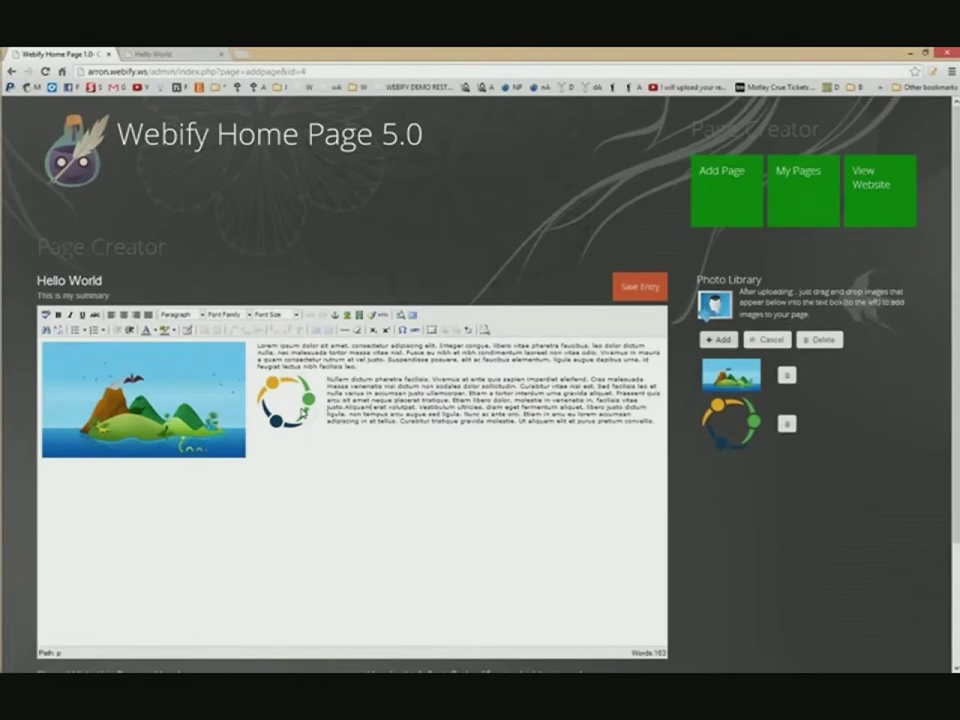
# Set the logo image's alignment to Right in its image properties and apply the change without an image description
pyautogui.click(301, 410)
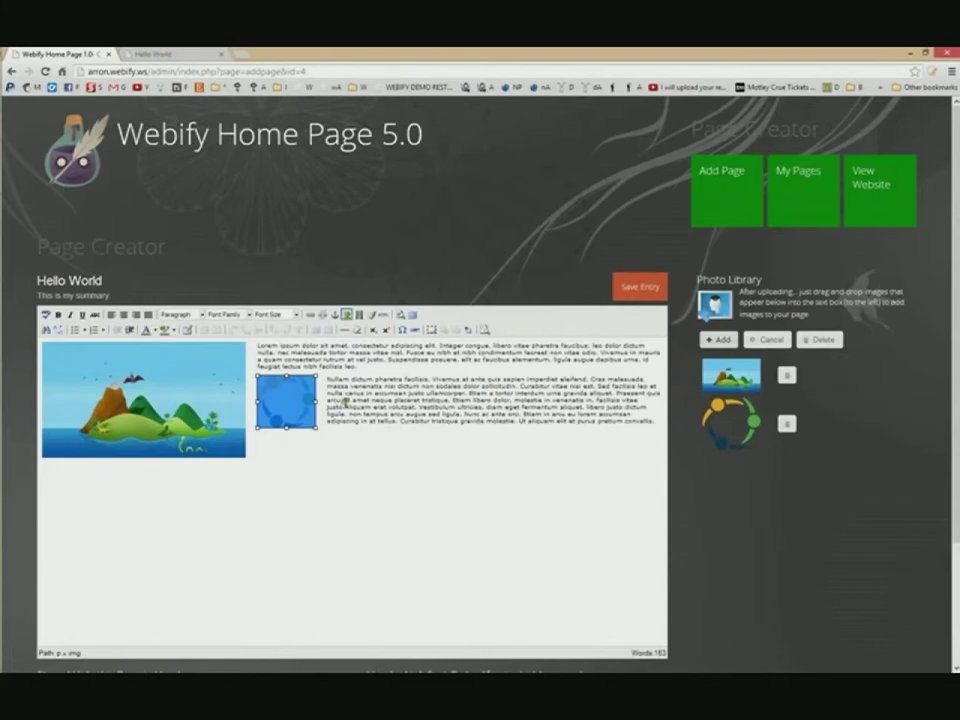
pyautogui.rightClick(289, 410)
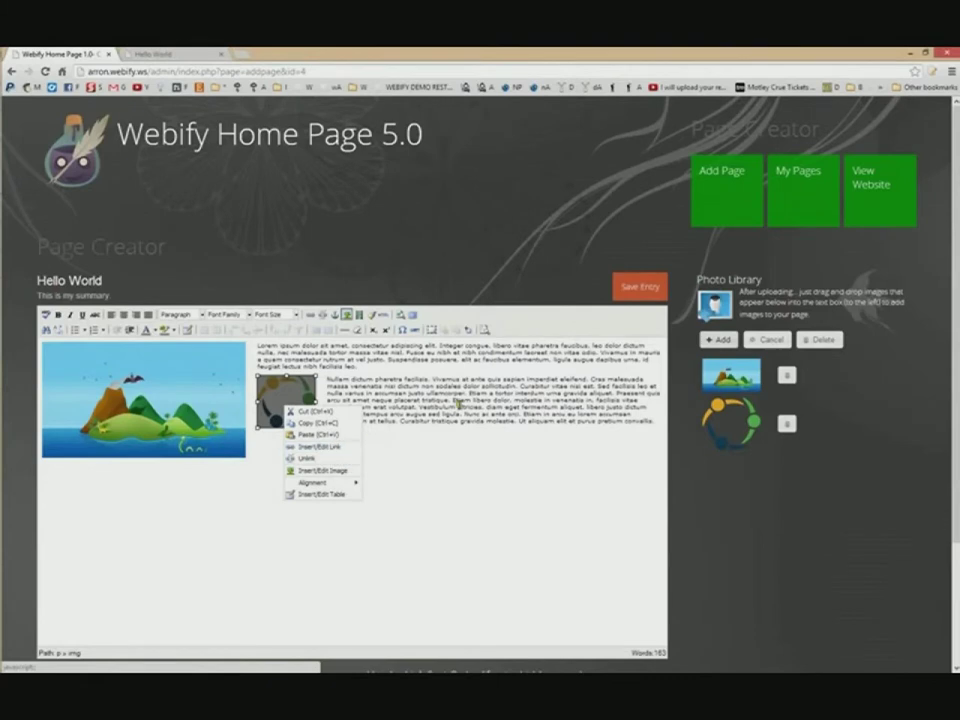
pyautogui.click(335, 445)
pyautogui.rightClick(316, 389)
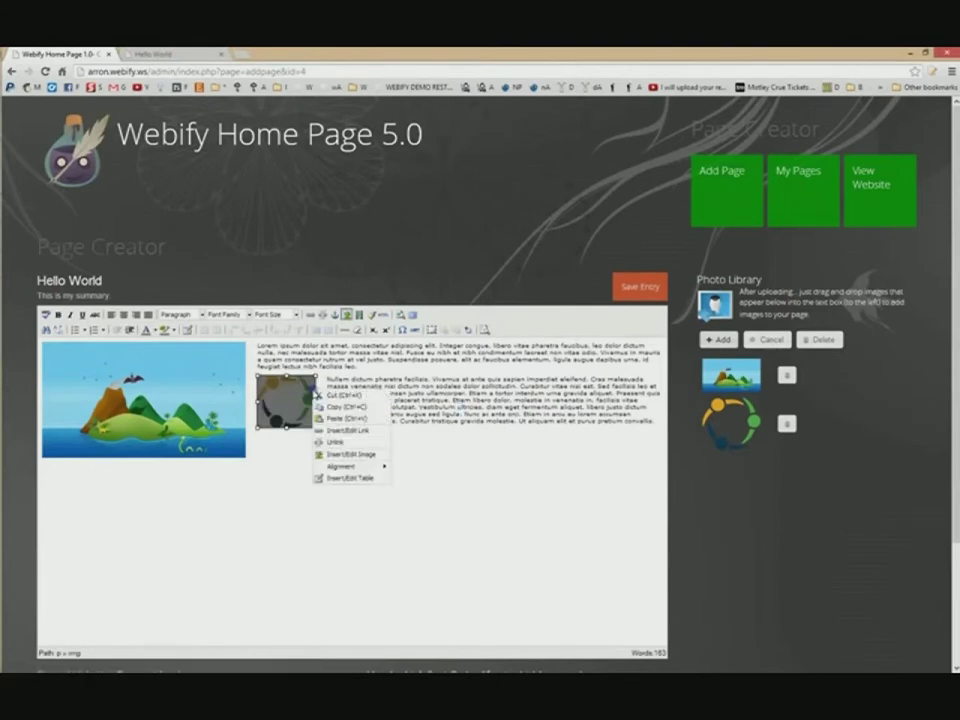
pyautogui.click(377, 455)
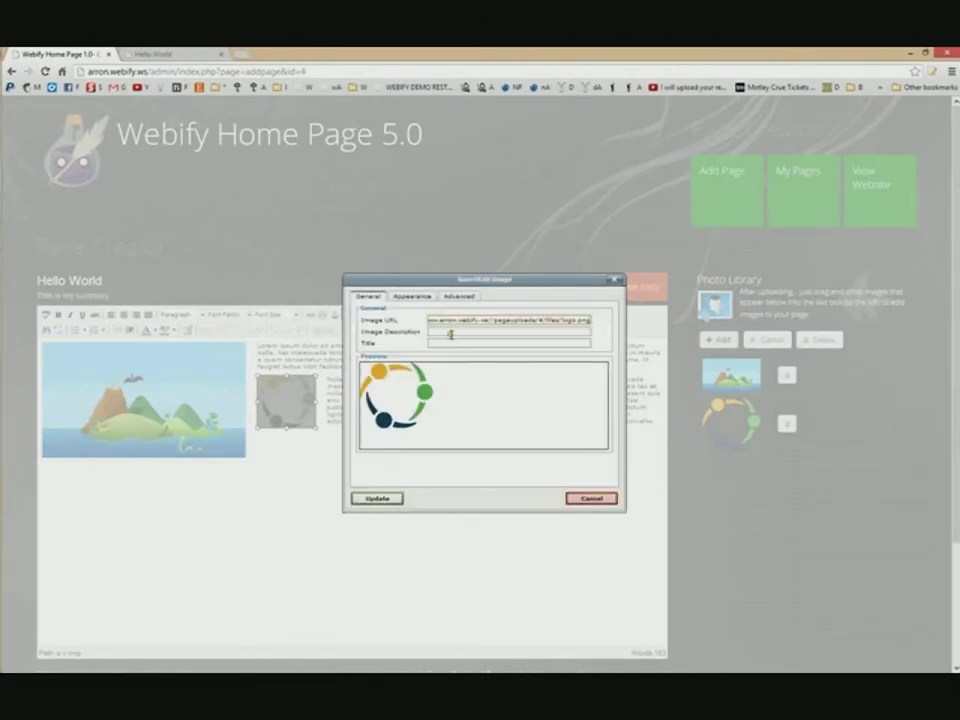
pyautogui.click(418, 298)
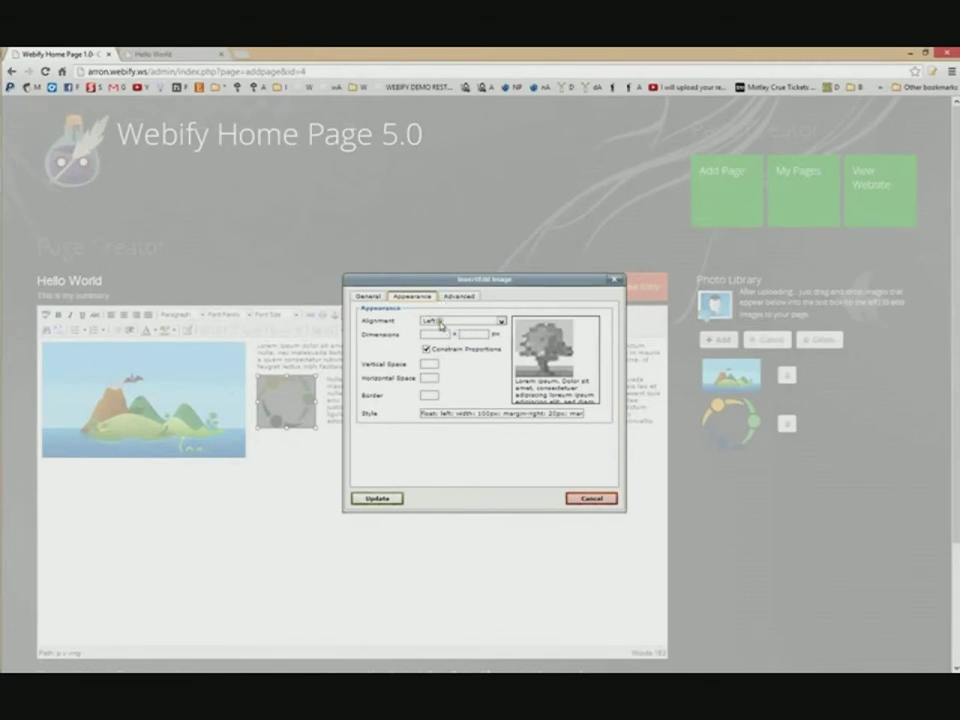
pyautogui.click(439, 320)
pyautogui.click(439, 320)
pyautogui.click(439, 320)
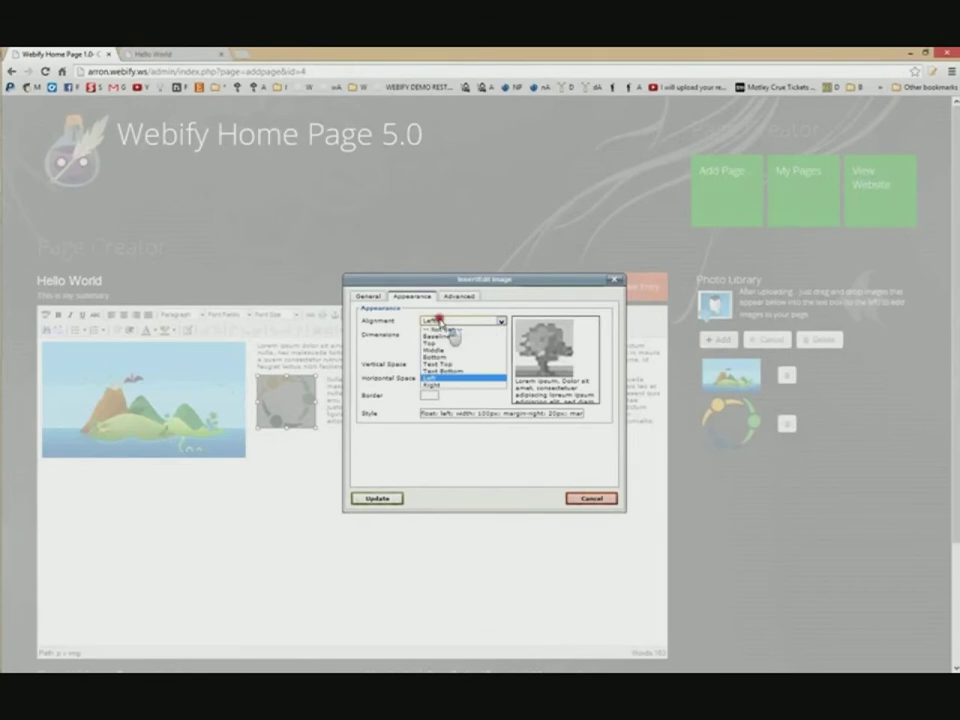
pyautogui.click(438, 384)
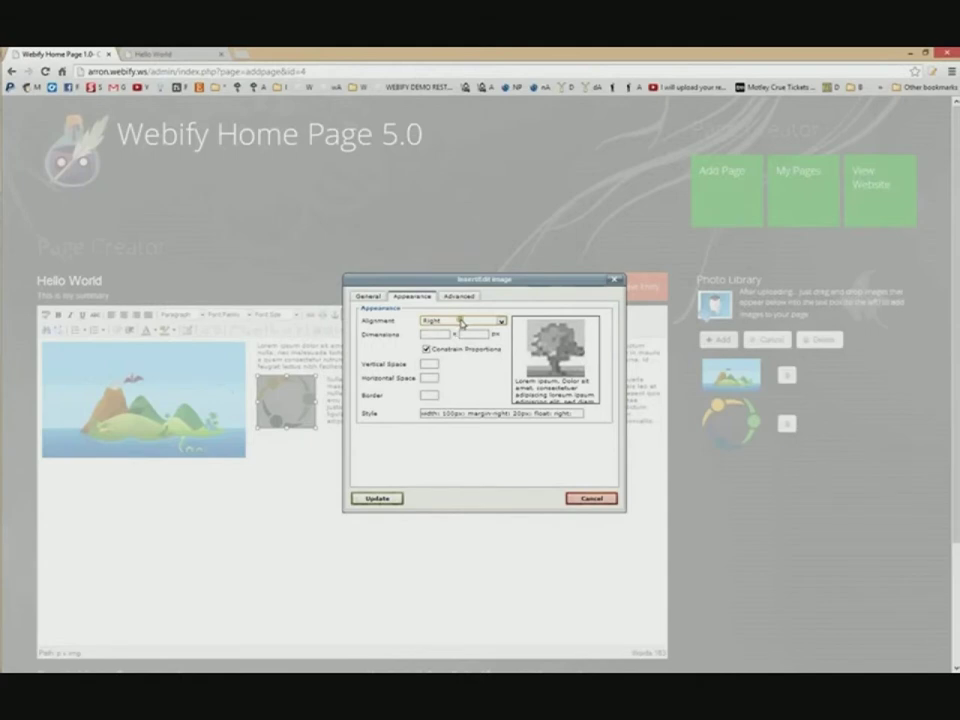
pyautogui.click(377, 498)
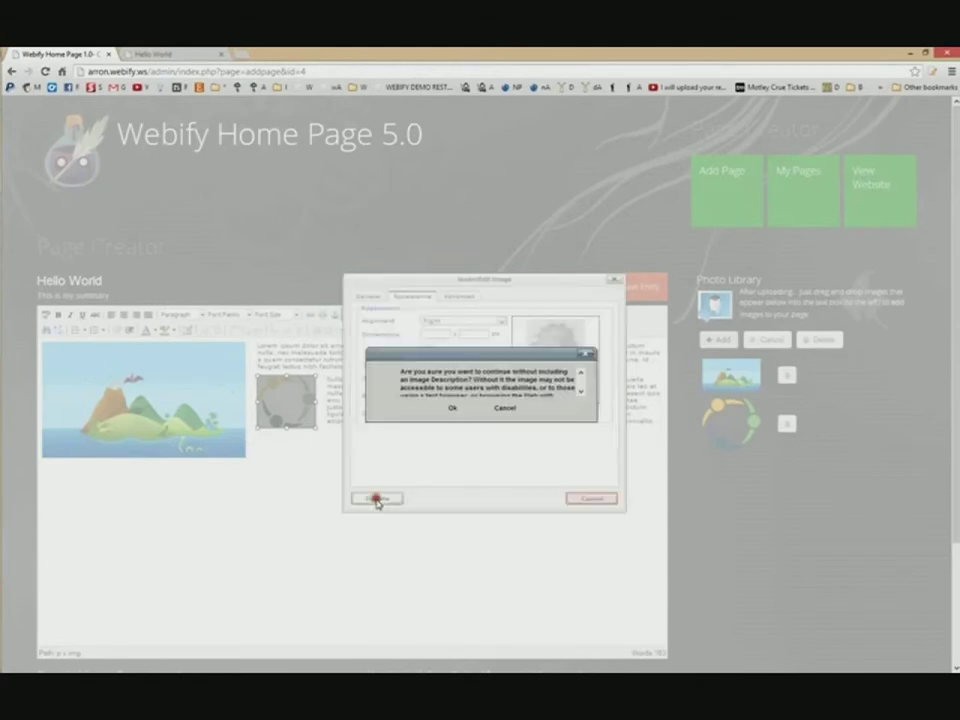
pyautogui.click(448, 410)
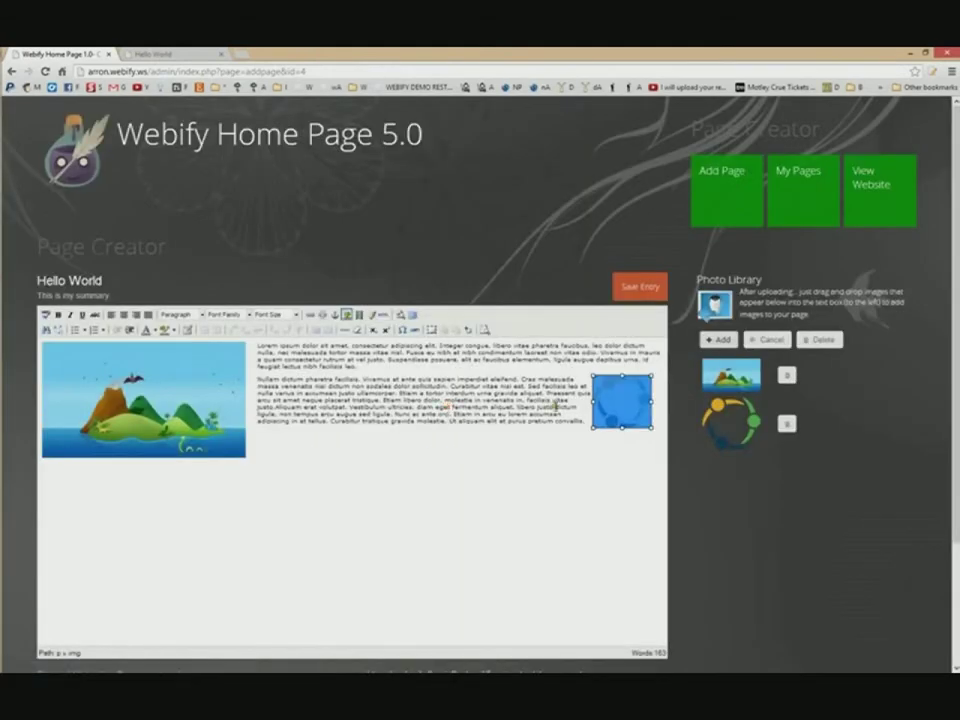
# Try to move the right-aligned logo image up beside the first paragraph
pyautogui.moveTo(614, 388); pyautogui.dragTo(617, 343)
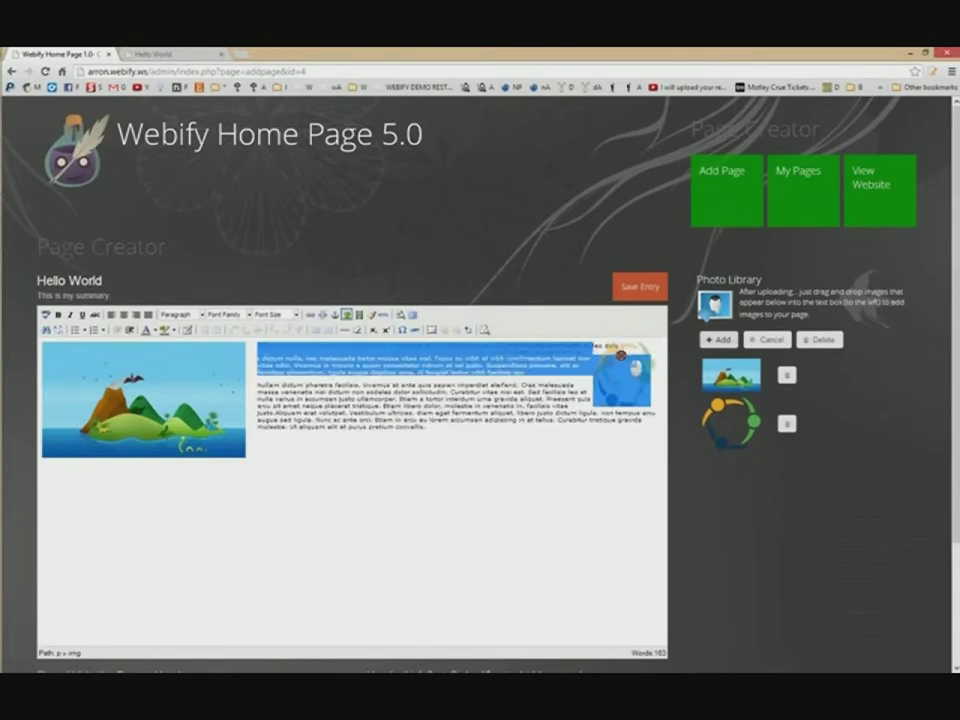
pyautogui.click(529, 427)
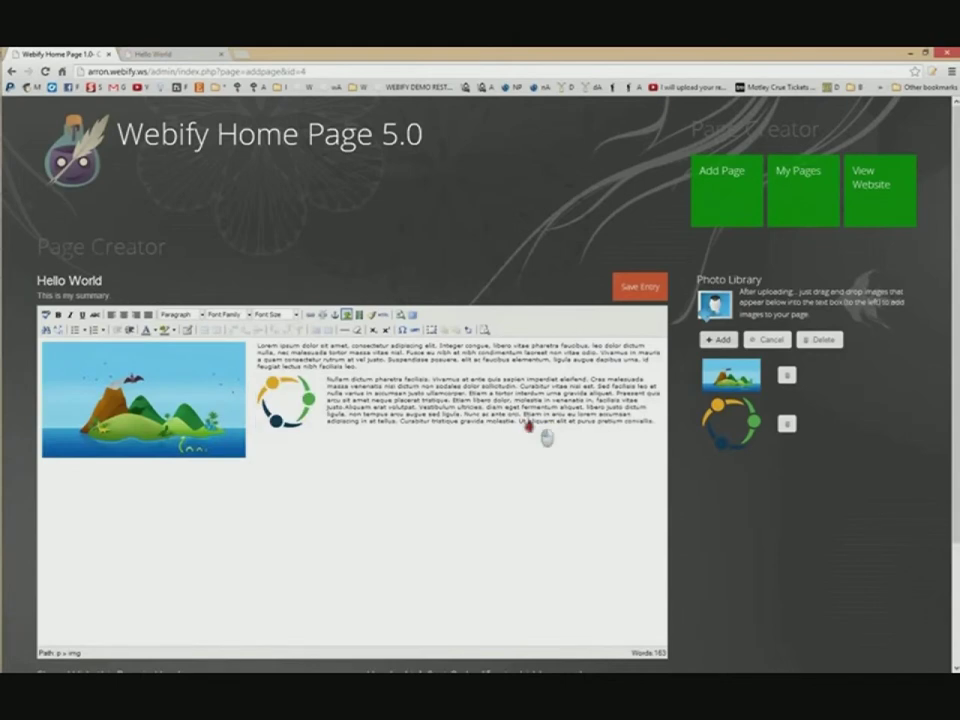
# Realign the logo image in the second paragraph to Right through its appearance properties, continuing without an image description
pyautogui.moveTo(285, 412)
pyautogui.mouseDown()
pyautogui.moveTo(478, 375)
pyautogui.moveTo(406, 377)
pyautogui.moveTo(354, 356)
pyautogui.moveTo(289, 420)
pyautogui.mouseUp()
pyautogui.rightClick(263, 396)
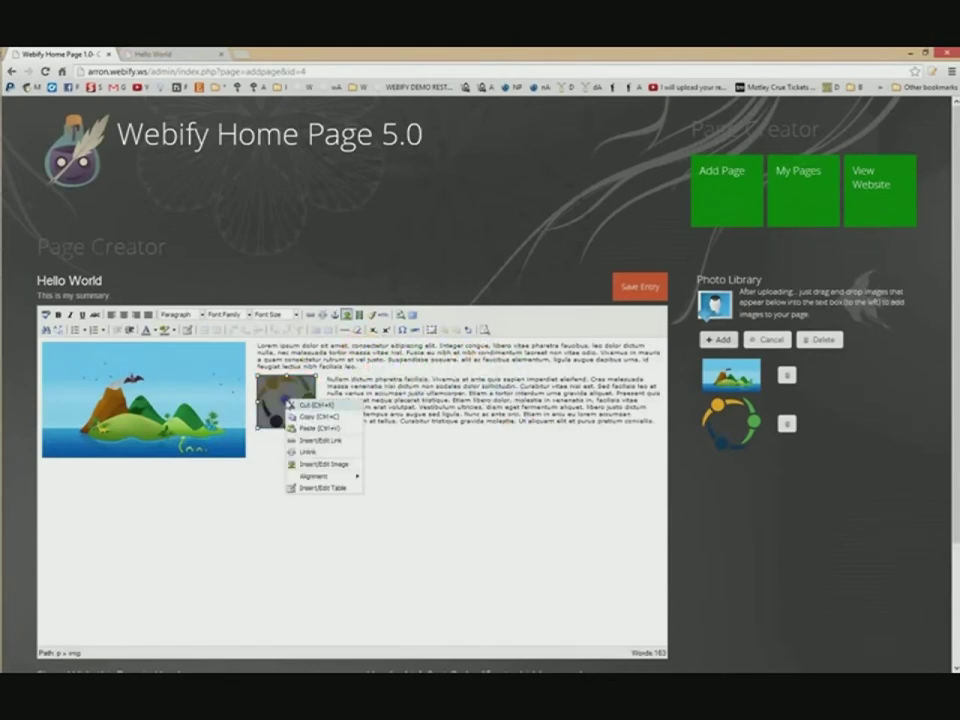
pyautogui.click(316, 464)
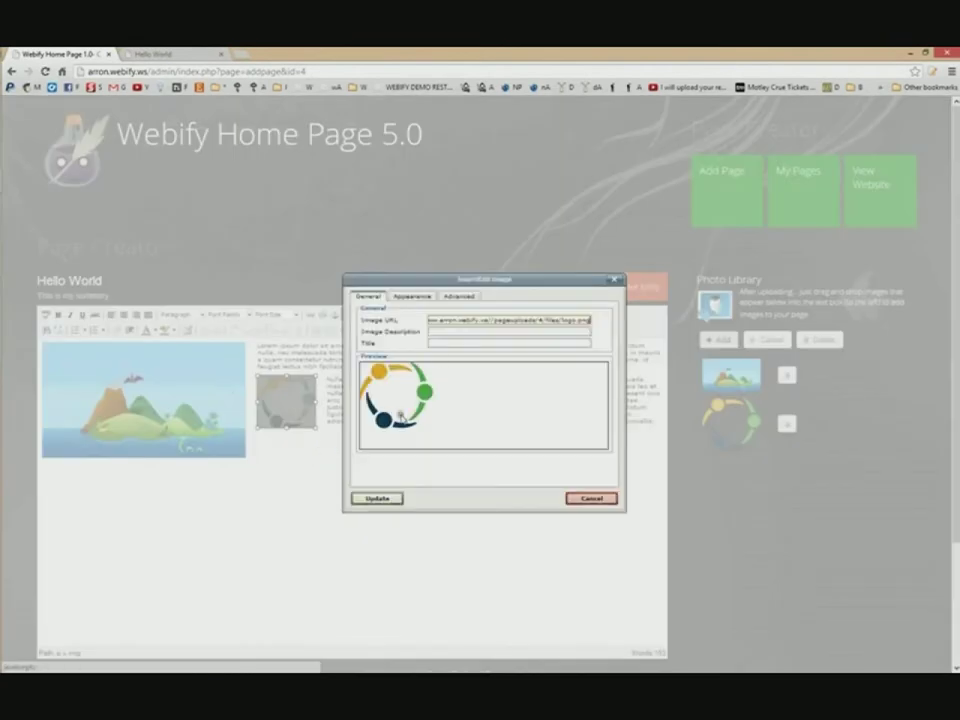
pyautogui.click(412, 296)
pyautogui.click(431, 321)
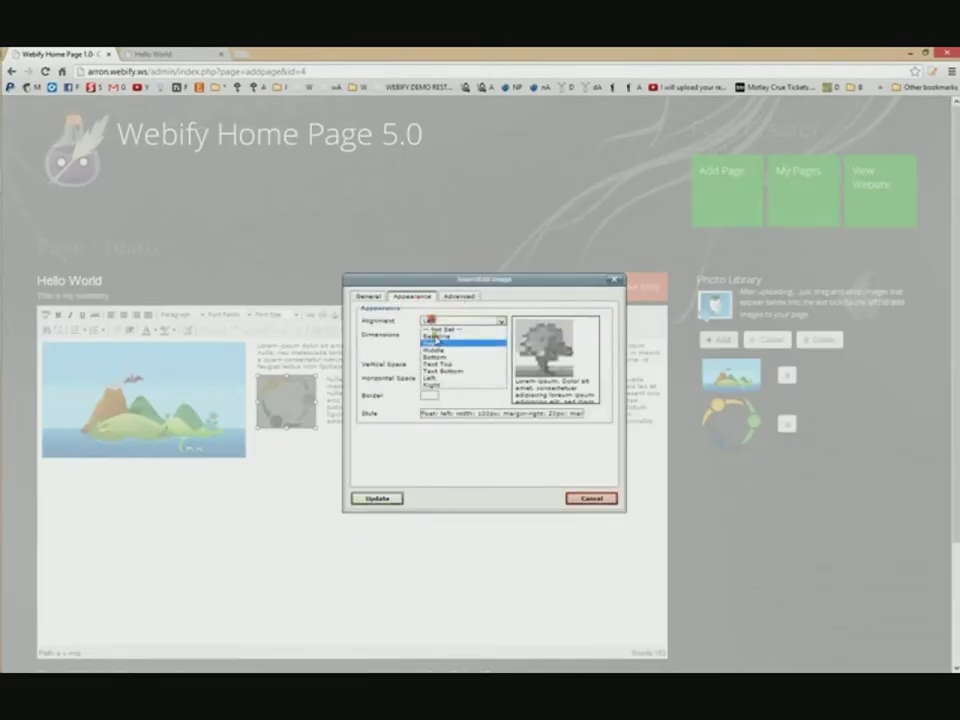
pyautogui.click(429, 389)
pyautogui.click(389, 492)
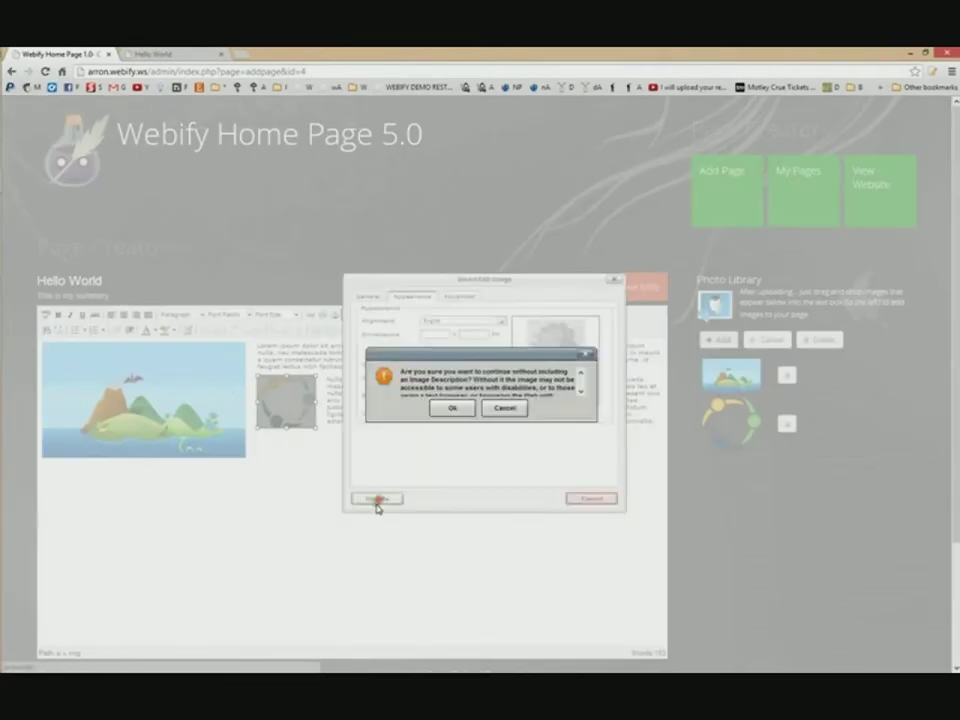
pyautogui.click(448, 408)
pyautogui.click(512, 422)
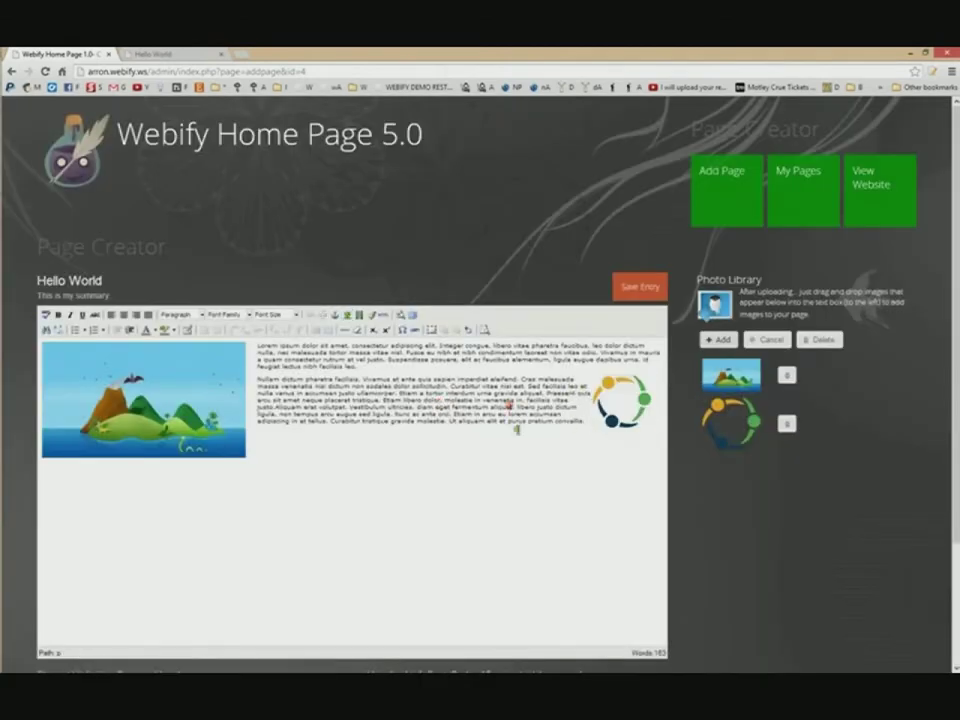
# Save the Hello World entry, check the published page on the website, and return to the admin page list
pyautogui.click(634, 279)
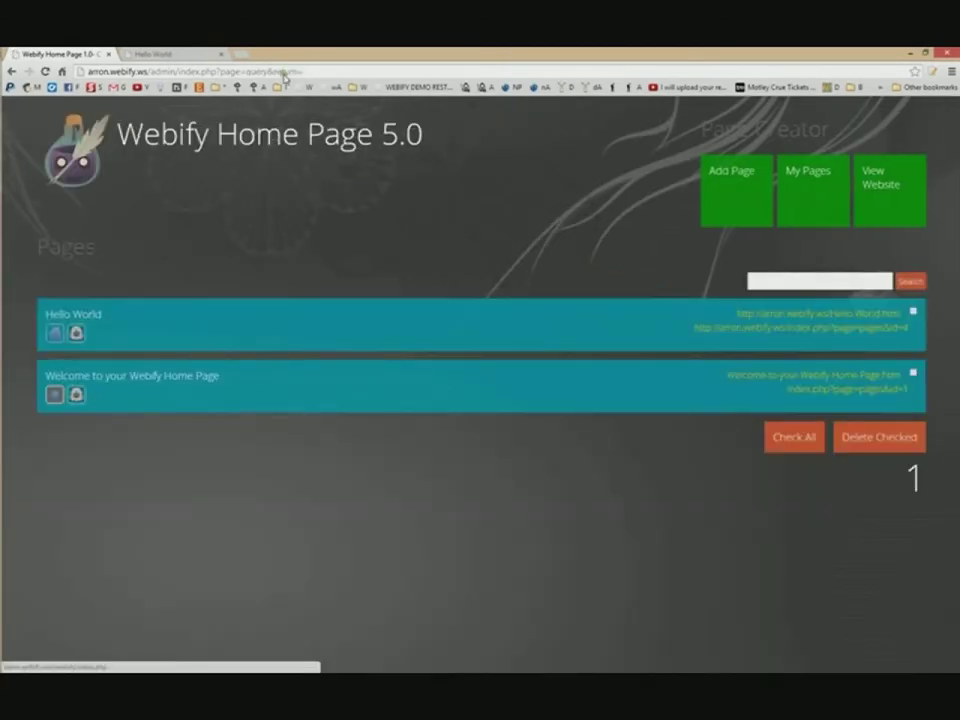
pyautogui.click(196, 53)
pyautogui.click(222, 160)
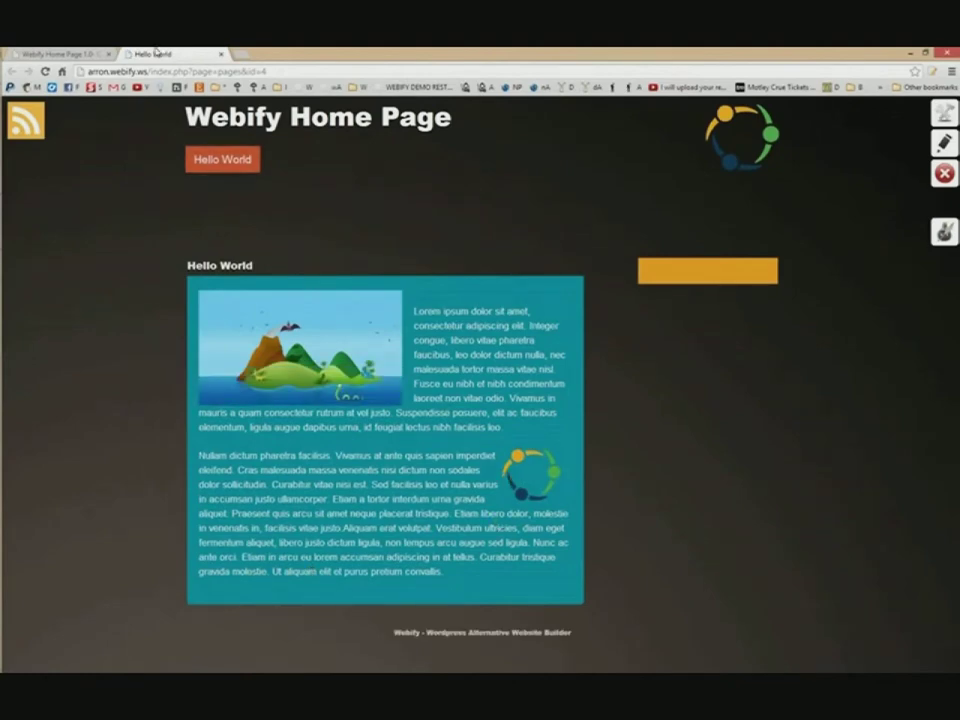
pyautogui.click(60, 53)
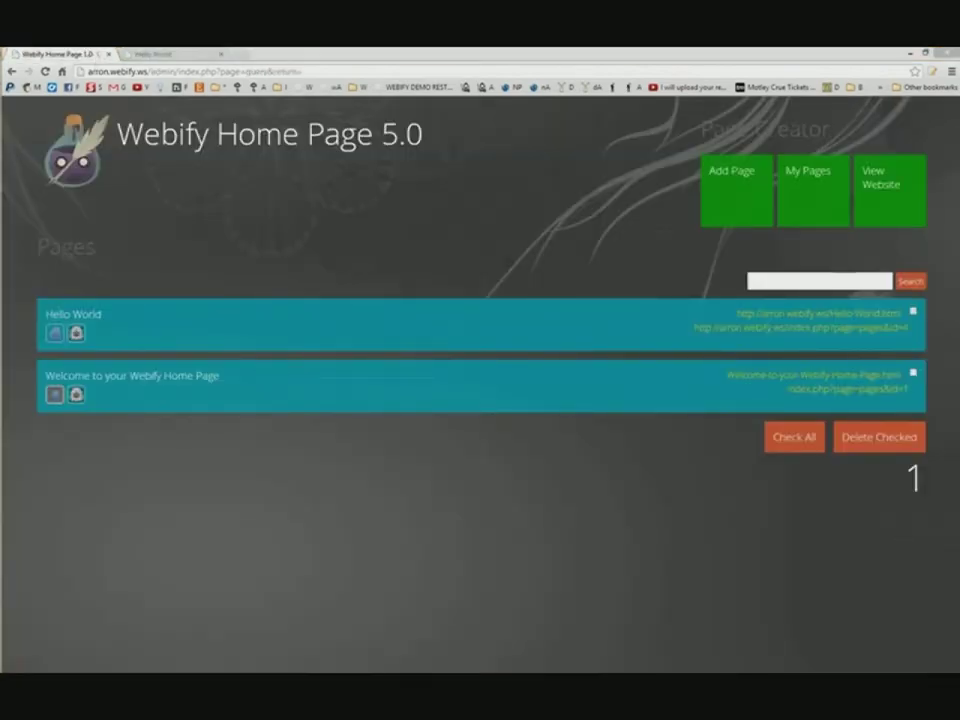
pyautogui.hotkey('ctrl', 'Tab')
pyautogui.click(60, 53)
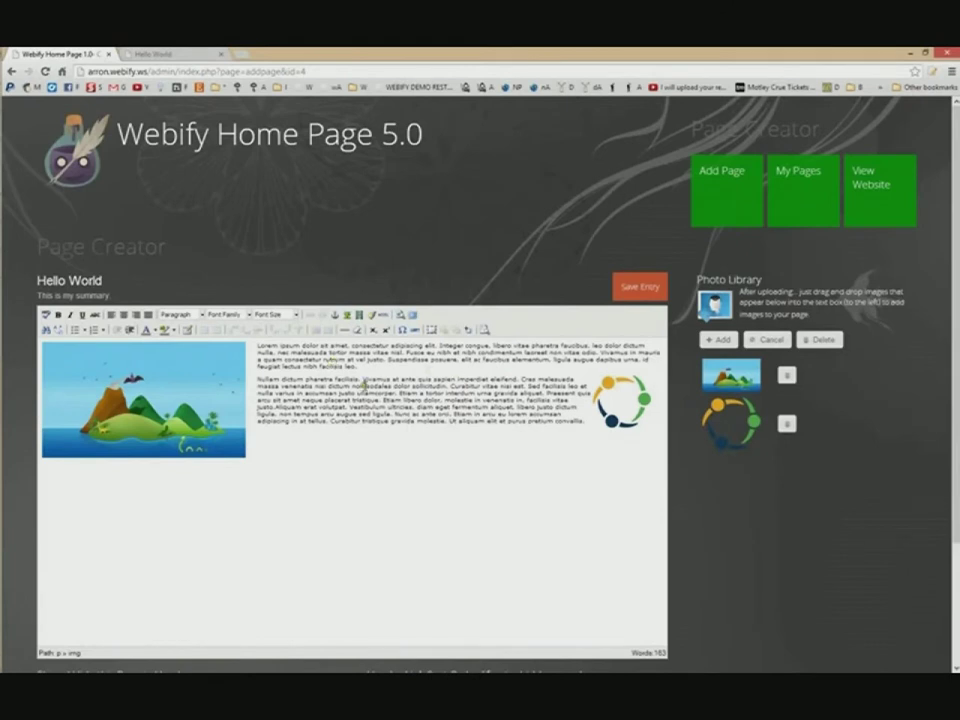
# Reopen the Hello World entry, delete the logo image from the text, and remove the blank line between the two paragraphs
pyautogui.doubleClick(262, 346)
pyautogui.click(606, 387)
pyautogui.press('Delete')
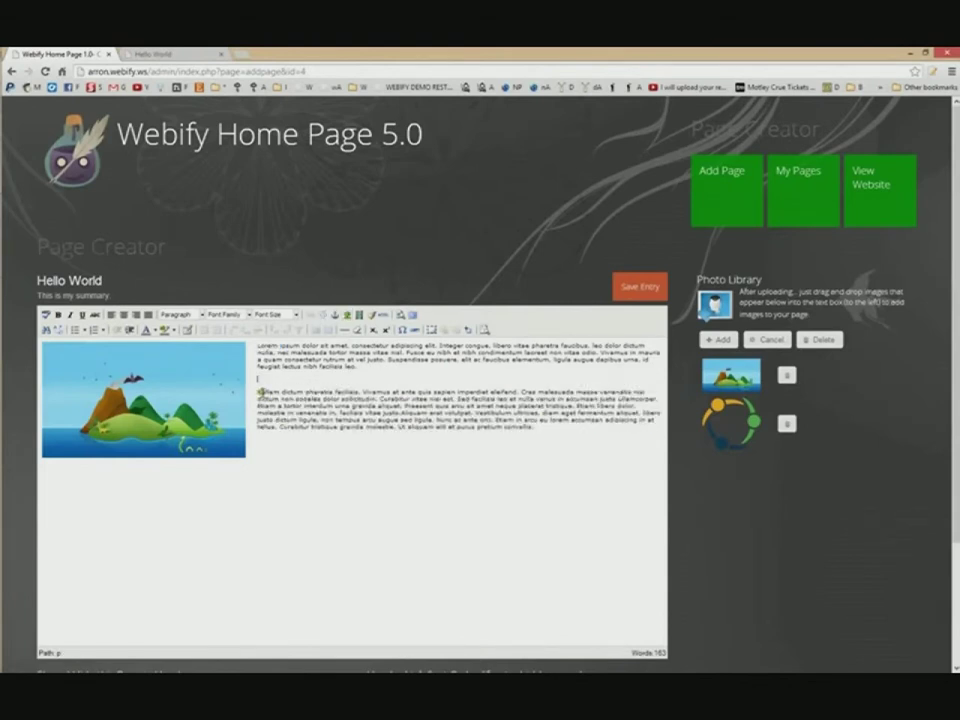
pyautogui.click(369, 367)
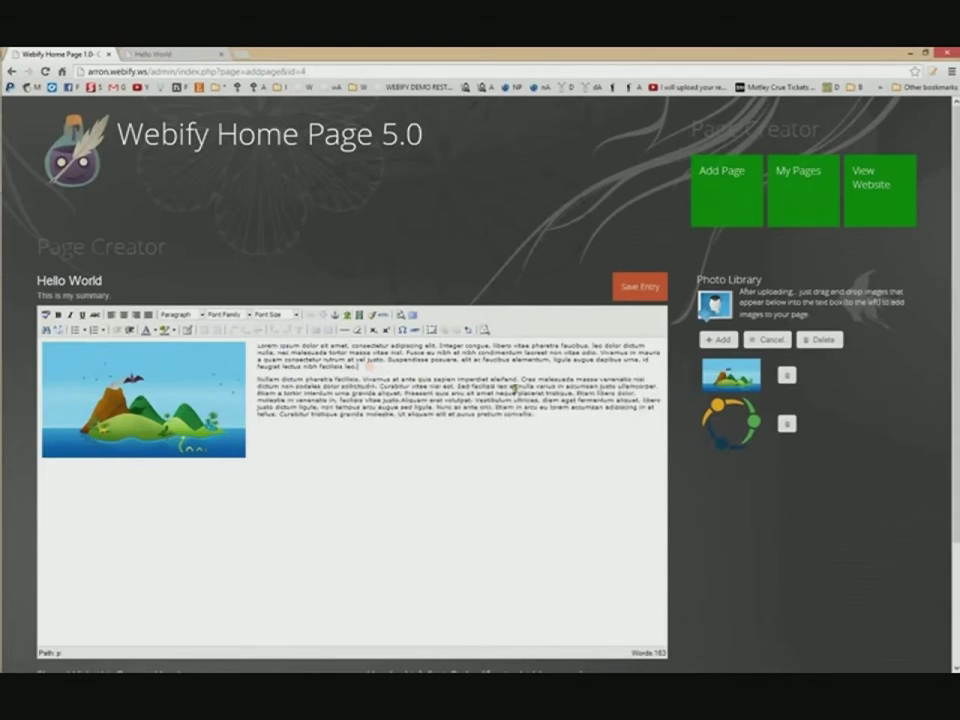
# Copy both text paragraphs and paste the duplicates below the originals
pyautogui.moveTo(536, 426); pyautogui.dragTo(229, 374)
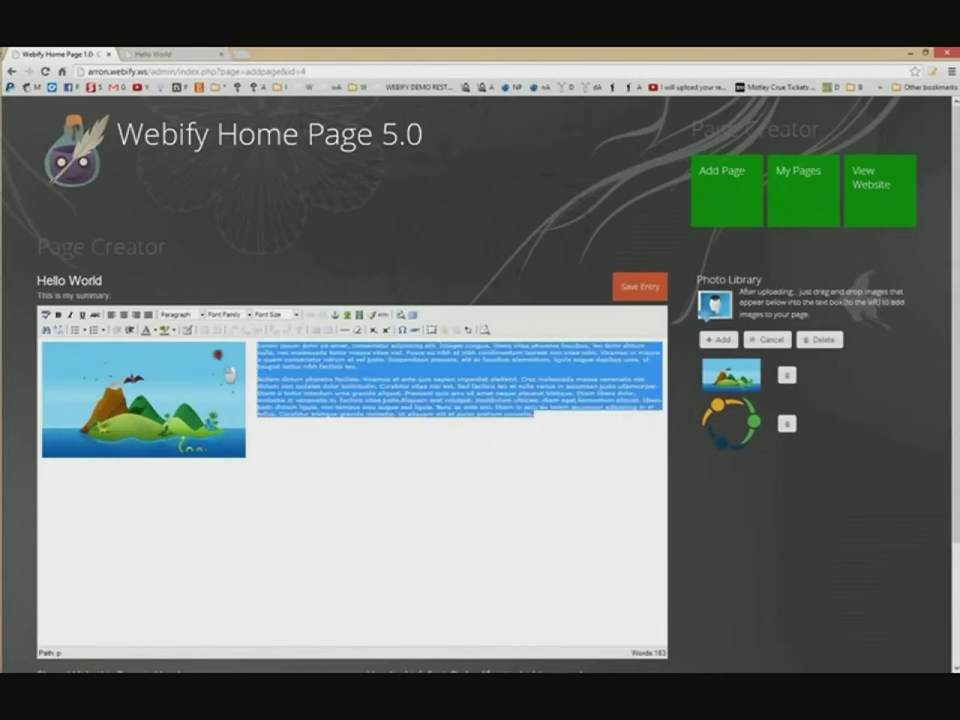
pyautogui.click(568, 420)
pyautogui.hotkey('ctrl', 'v')
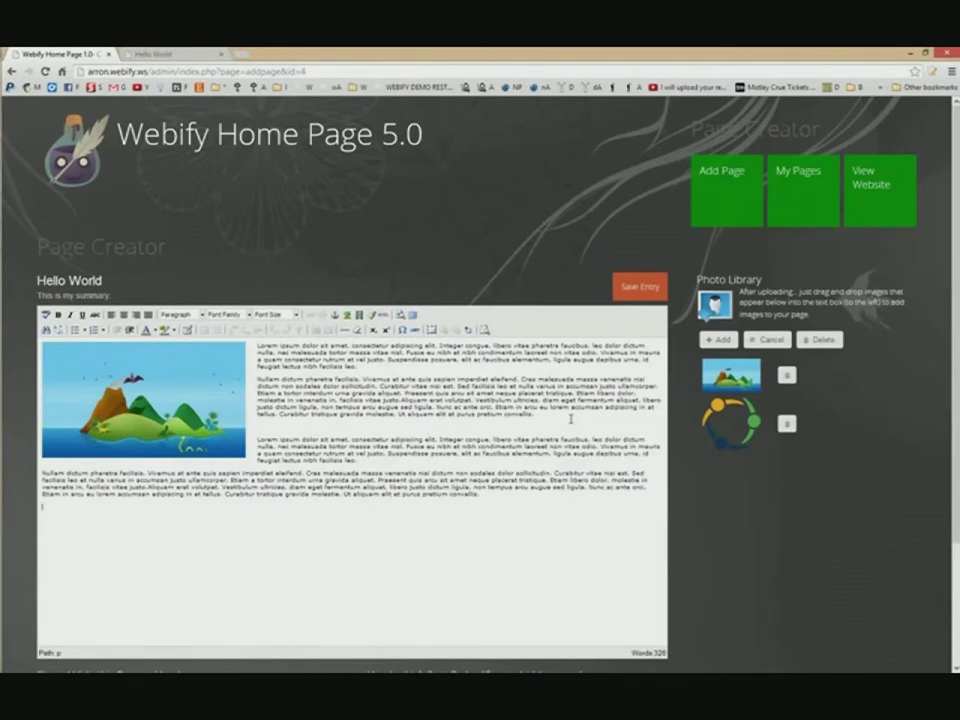
# Add the line "My Header Here" below the pasted paragraphs and format it as Heading 1
pyautogui.hotkey('shift', 'Home')
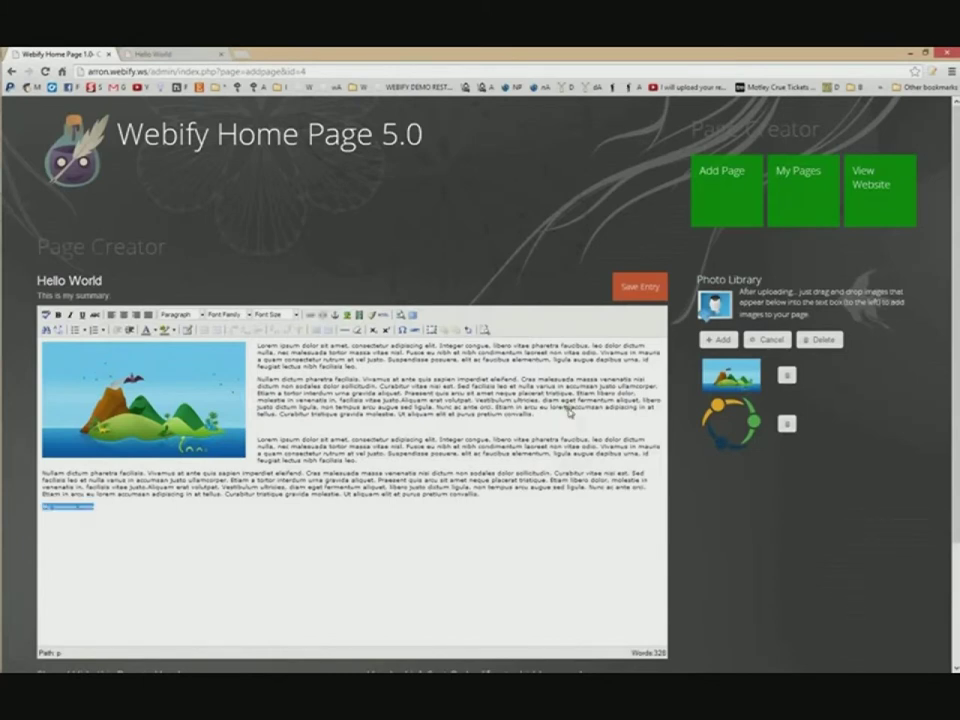
pyautogui.click(193, 320)
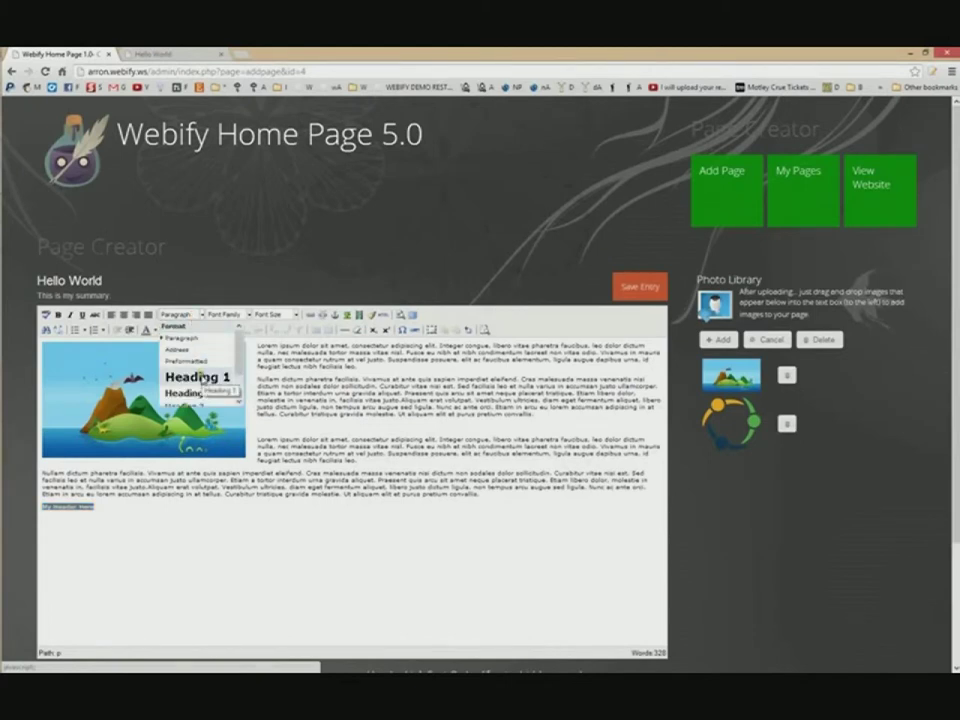
pyautogui.click(199, 378)
pyautogui.click(150, 514)
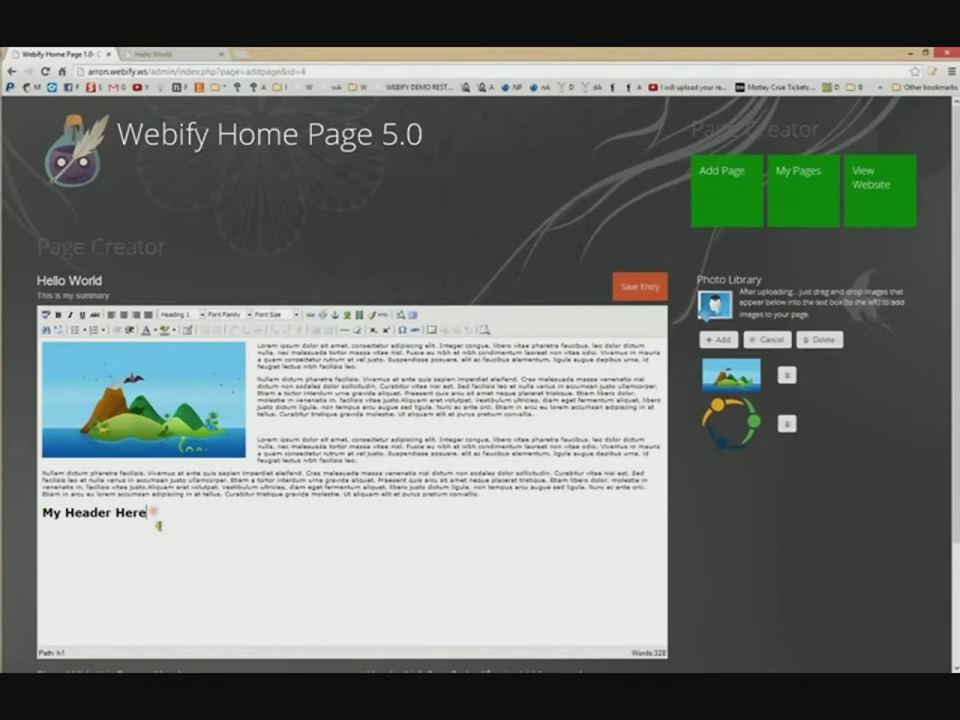
# Insert a copy of the "Lorem ipsum dolor sit amet" paragraph beneath the "My Header Here" heading
pyautogui.press('Return')
pyautogui.write('df')
pyautogui.hotkey('shift', 'Left')
pyautogui.moveTo(357, 461); pyautogui.dragTo(263, 455)
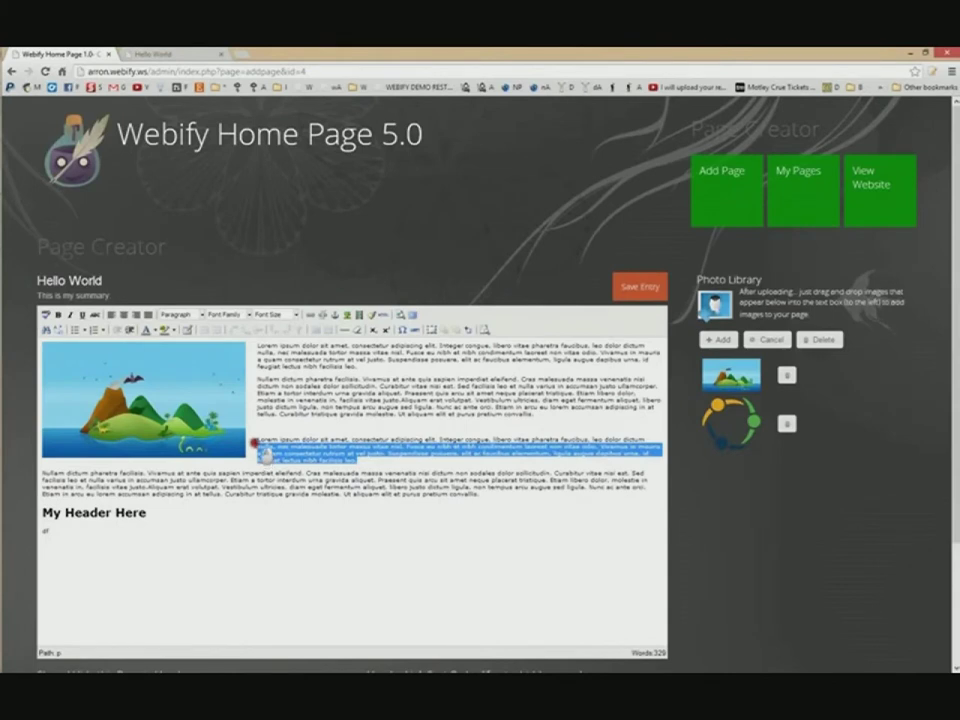
pyautogui.click(122, 531)
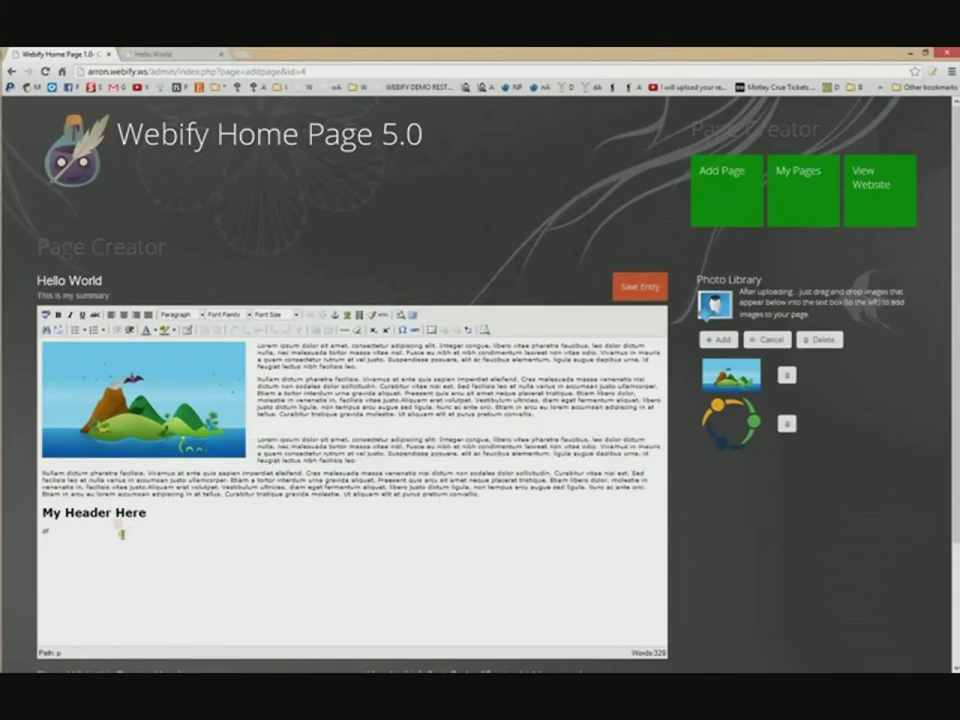
pyautogui.write('Lorem ipsum dolor sit amet, consectetur adipiscing elit. Integer congue, libero vitae pharetra faucibus, leo dolor dictum nulla, nec malesuada tortor massa vitae nisl. Fusce eu nibh et nibh condimentum laoreet non vitae odio. Vivamus in mauris a quam consectetur rutrum at vel justo. Suspendisse posuere, elit ac faucibus elementum, ligula augue dapibus urna, id feugiat lectus nibh facilisis leo.')
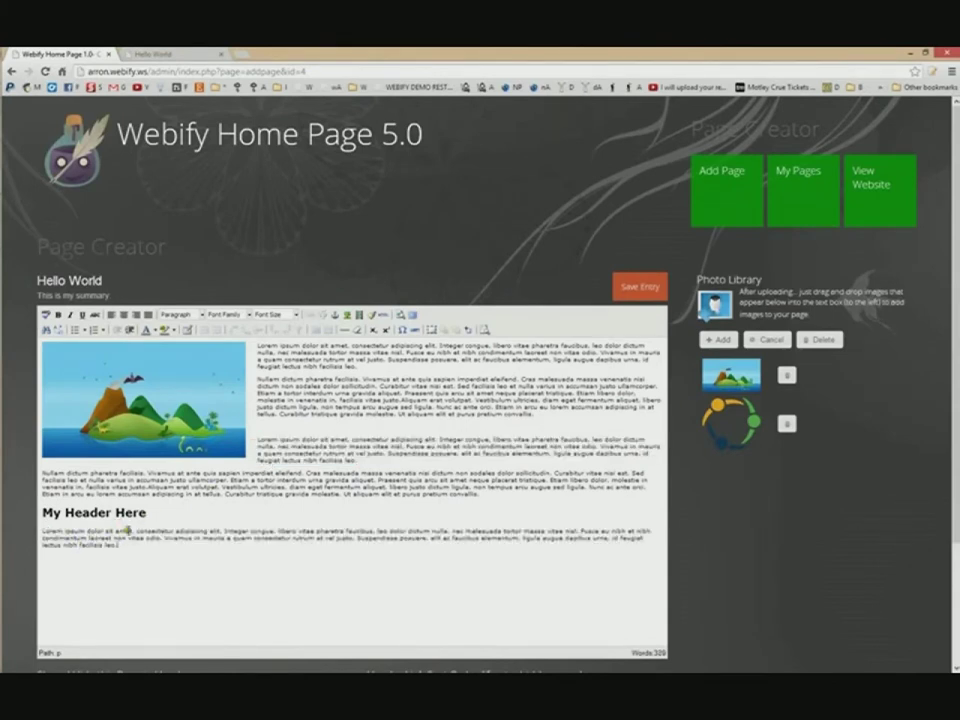
# Make "Lorem ipsum dolor sit amet" bold and italic, and underline "adipiscing" in the paragraph below the heading
pyautogui.hotkey('shift', 'Home')
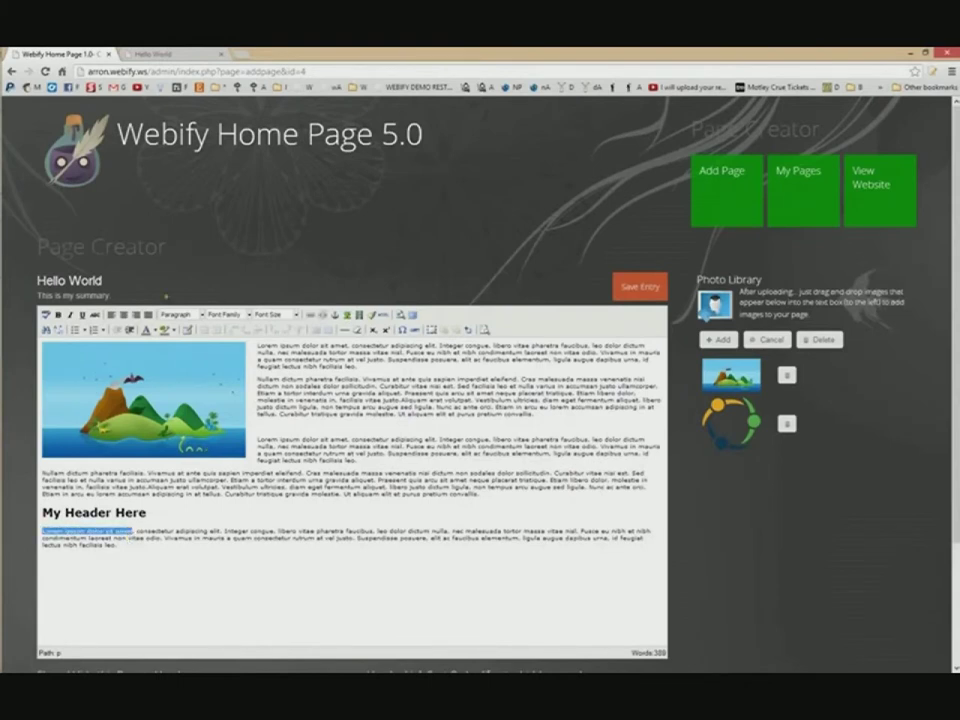
pyautogui.click(57, 314)
pyautogui.click(70, 315)
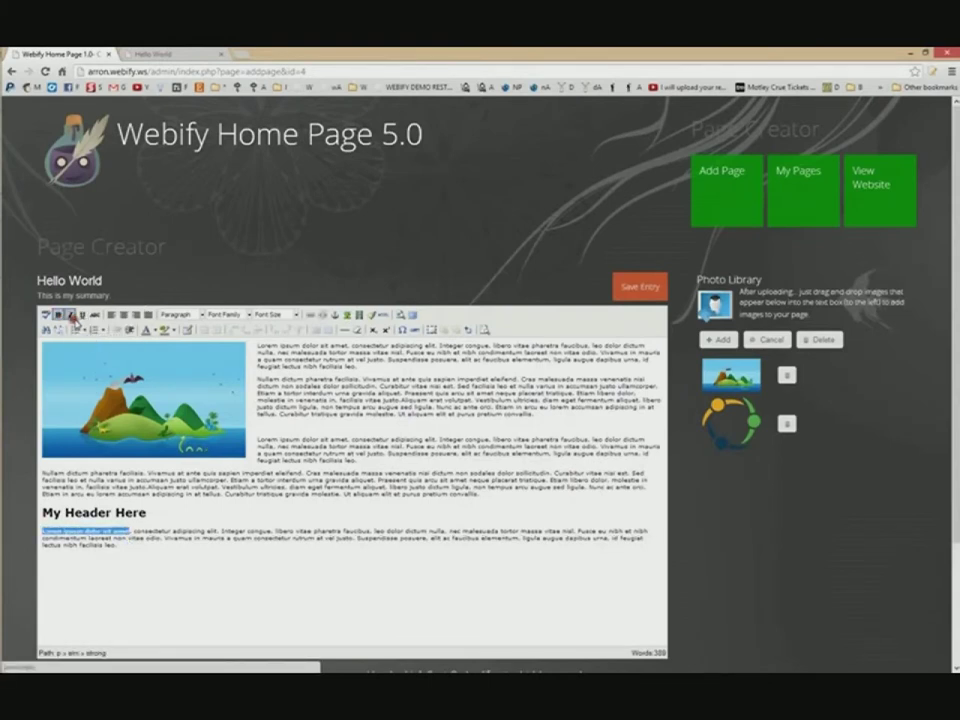
pyautogui.doubleClick(187, 531)
pyautogui.click(81, 315)
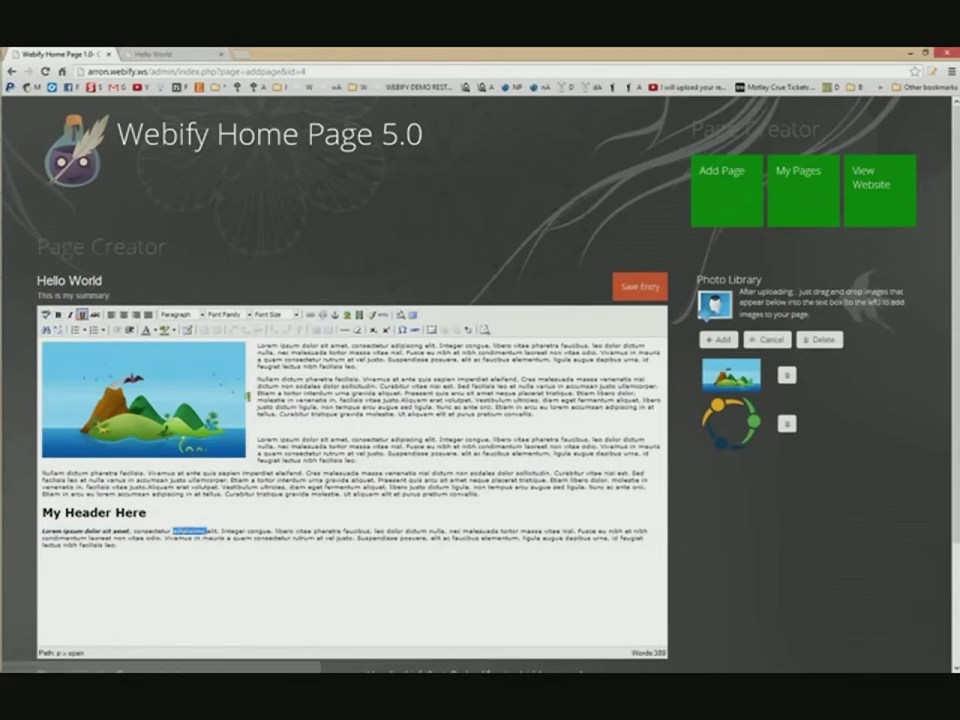
pyautogui.doubleClick(286, 531)
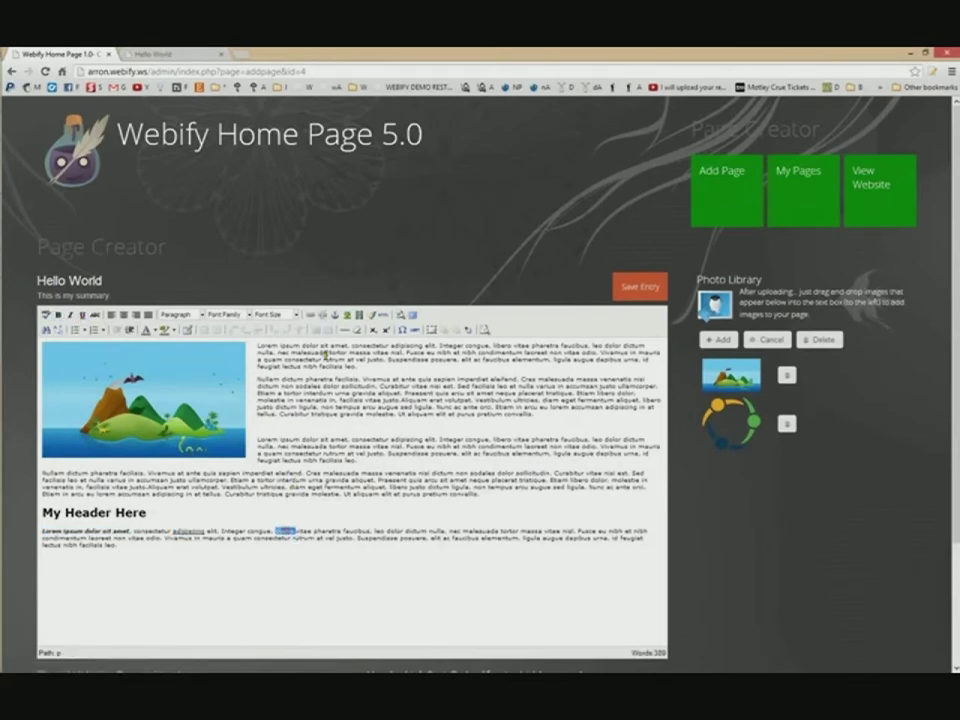
pyautogui.keyDown('shift'); pyautogui.click(313, 531); pyautogui.keyUp('shift')
pyautogui.click(310, 318)
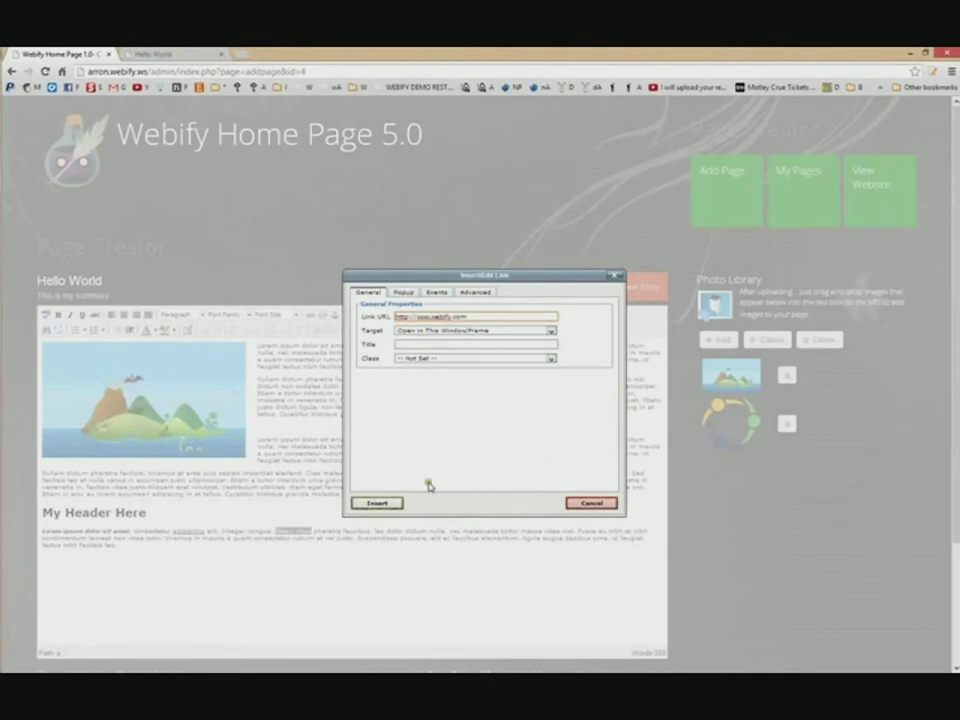
pyautogui.click(385, 504)
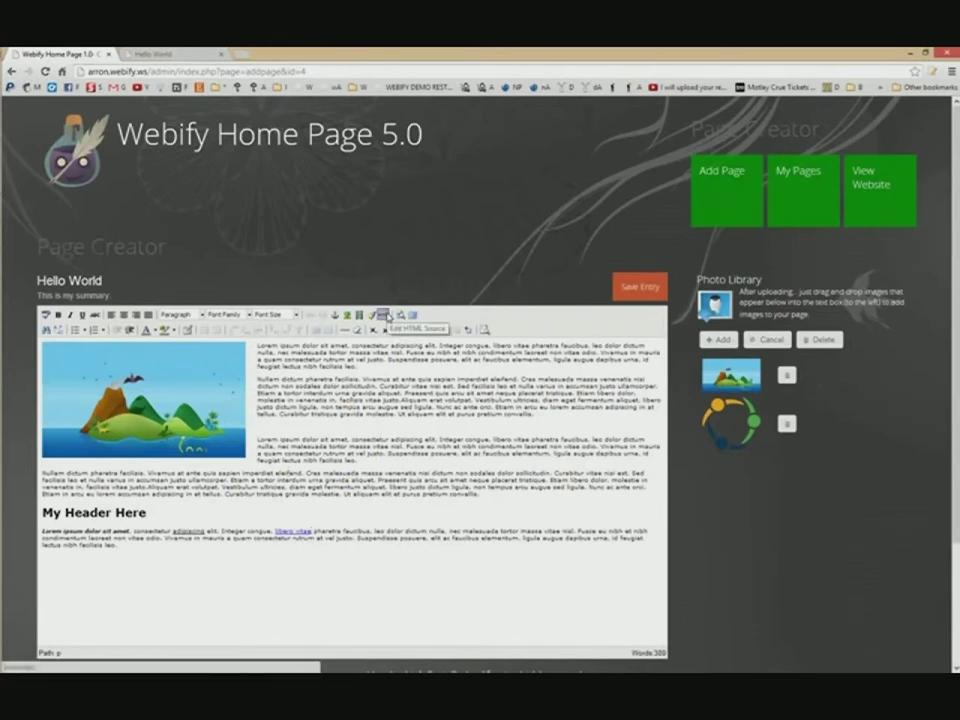
# Examine the page's HTML source in the source editor and update without editing the code
pyautogui.click(382, 316)
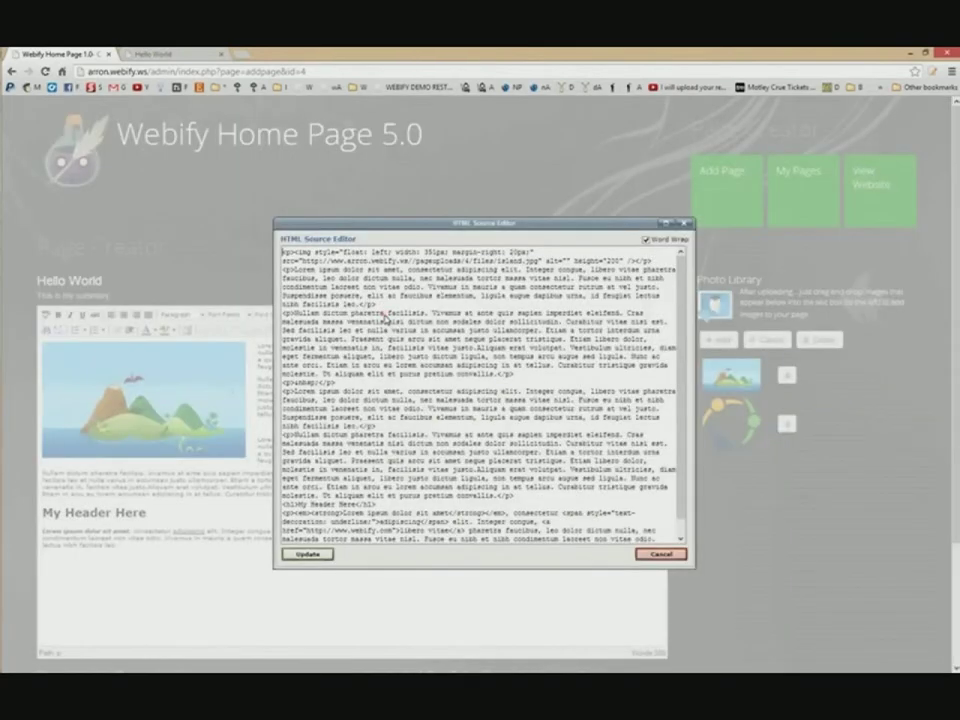
pyautogui.moveTo(690, 466); pyautogui.dragTo(684, 425)
pyautogui.click(308, 554)
# Insert a table of three columns and three rows below the last paragraph and stretch it to a larger width and height
pyautogui.click(176, 556)
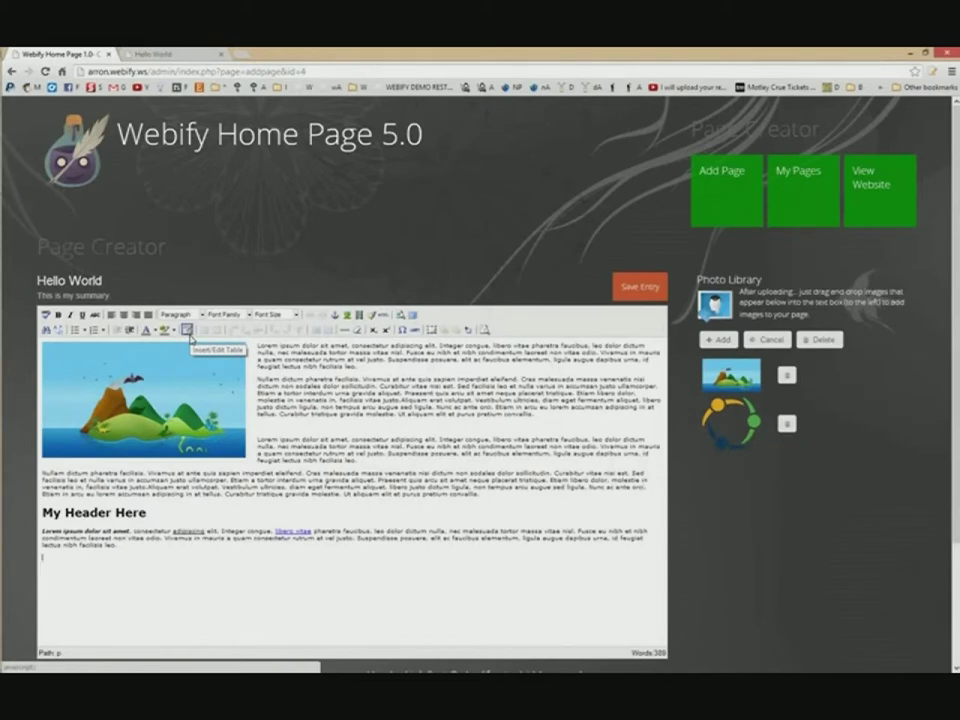
pyautogui.click(188, 333)
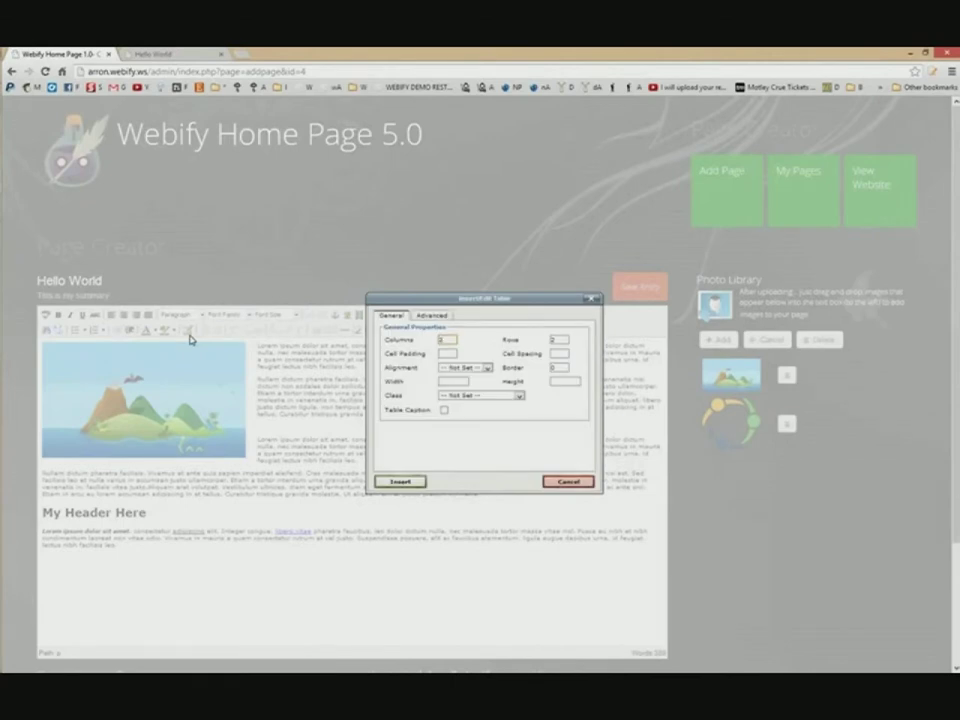
pyautogui.click(444, 340)
pyautogui.click(558, 340)
pyautogui.click(420, 482)
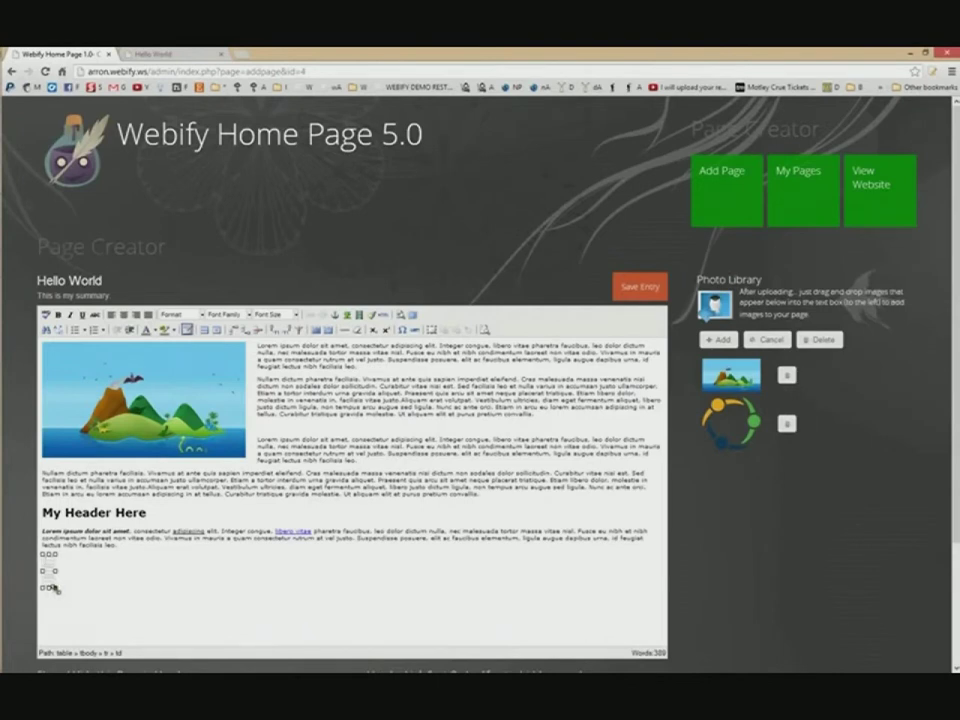
pyautogui.moveTo(55, 589); pyautogui.dragTo(540, 585)
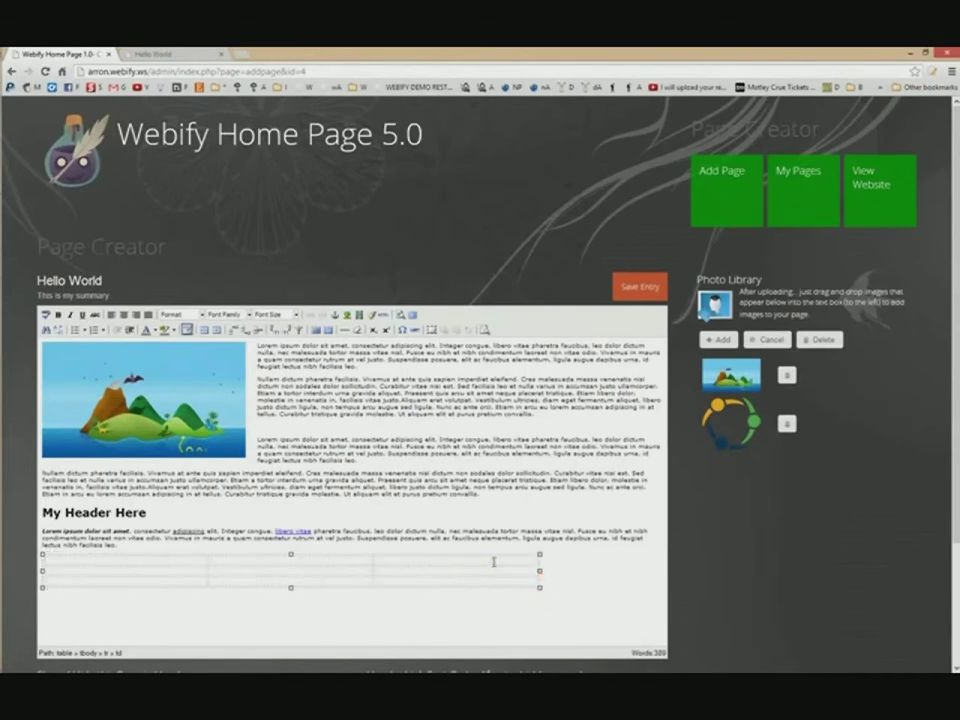
pyautogui.moveTo(540, 587); pyautogui.dragTo(432, 621)
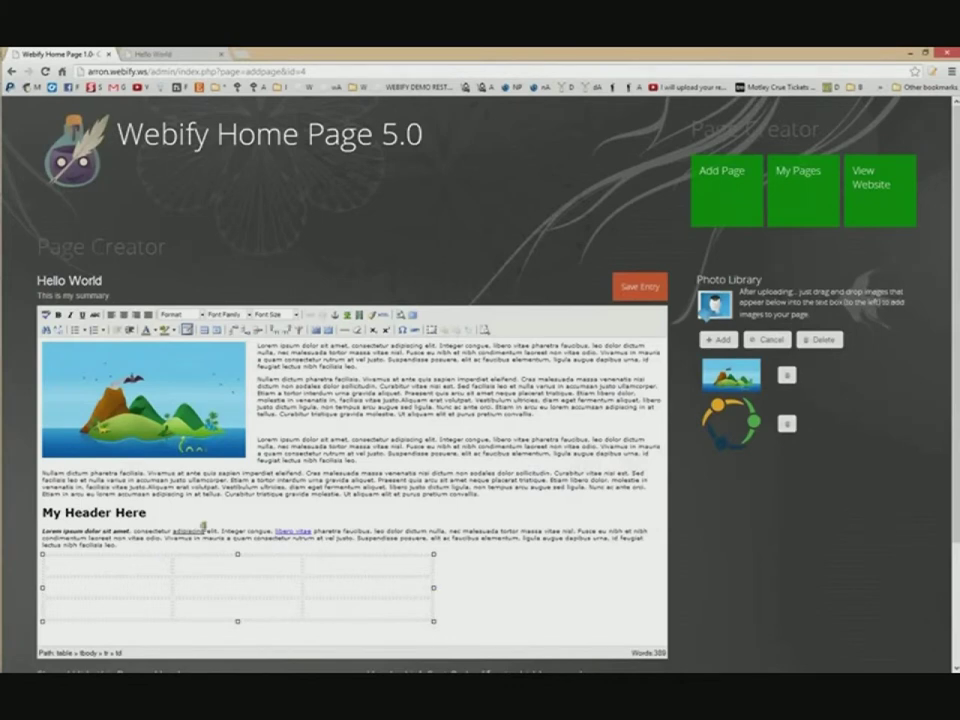
# Place the logo image from the Photo Library in the table's centre cell and enter "Top" in the cell above it
pyautogui.click(193, 585)
pyautogui.moveTo(709, 437); pyautogui.dragTo(203, 591)
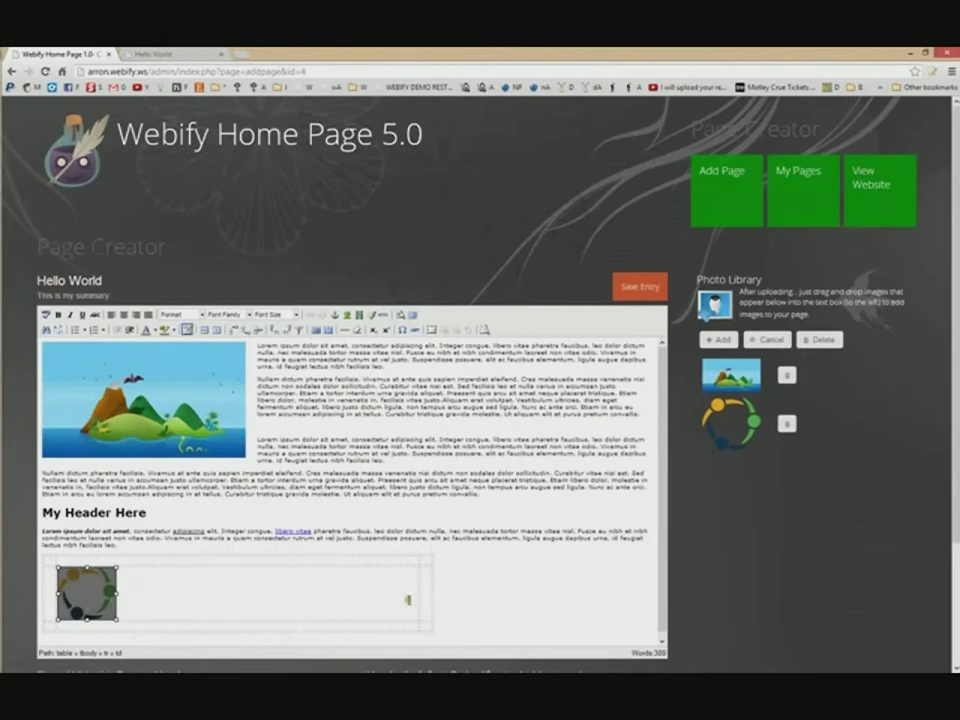
pyautogui.click(121, 557)
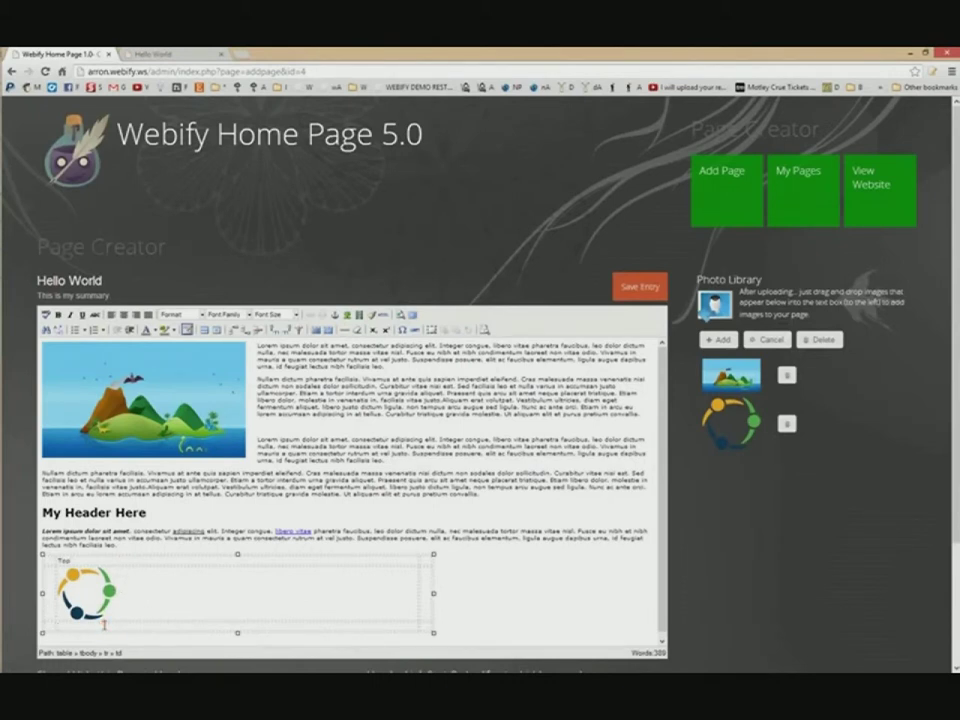
# Resize the table containing the logo to about half its drawn width
pyautogui.moveTo(116, 592); pyautogui.dragTo(200, 595)
pyautogui.moveTo(435, 632); pyautogui.dragTo(108, 617)
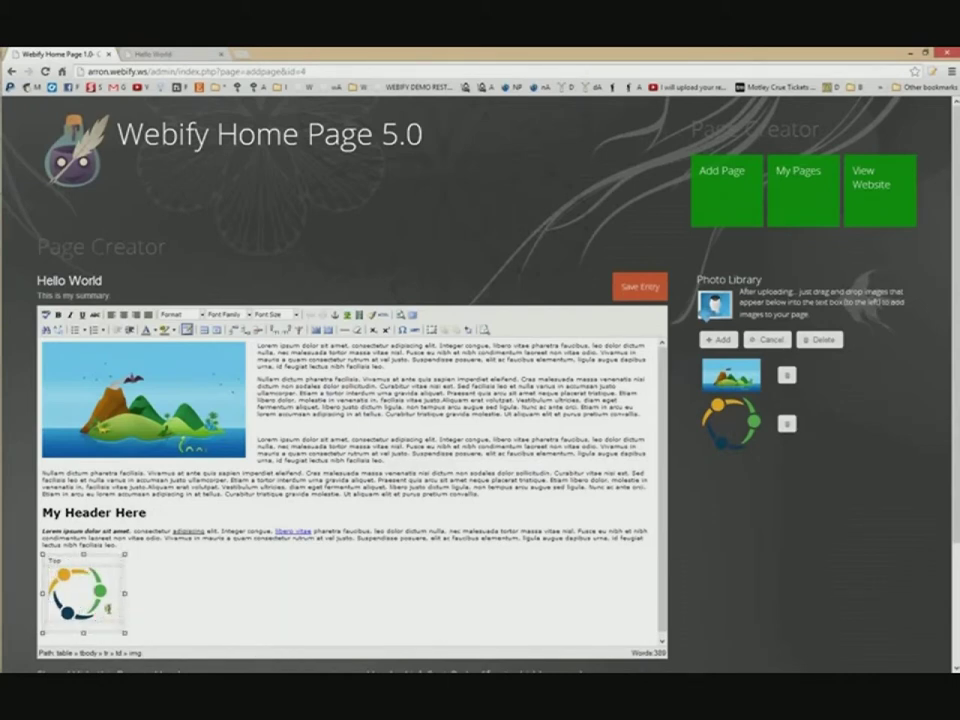
pyautogui.moveTo(123, 594); pyautogui.dragTo(238, 594)
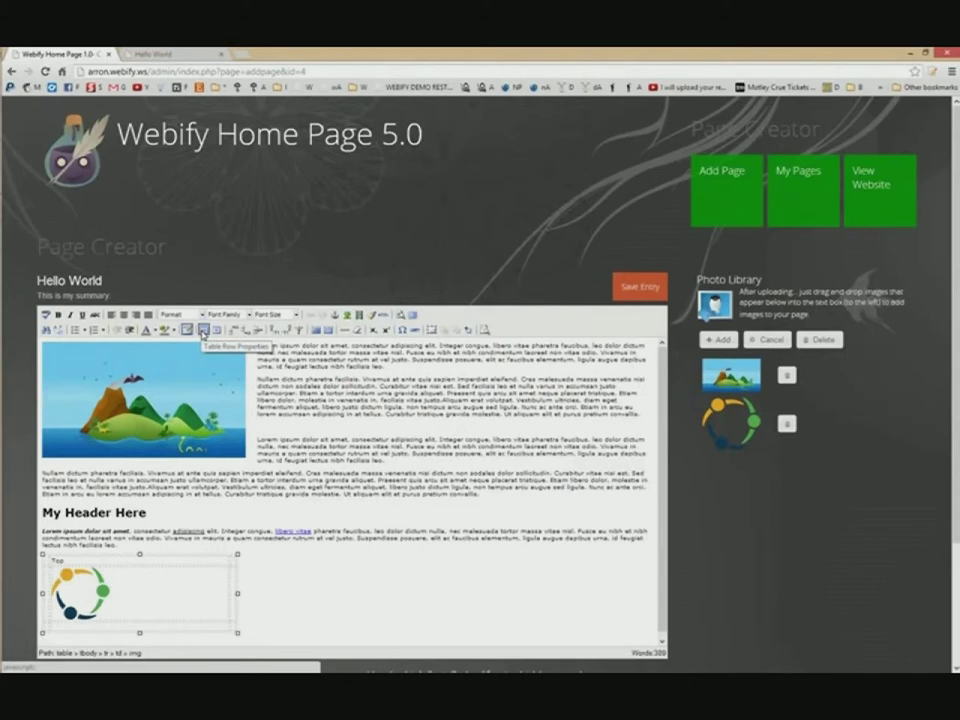
# Set the logo table's cell padding to 10 and its width to 100%
pyautogui.rightClick(235, 586)
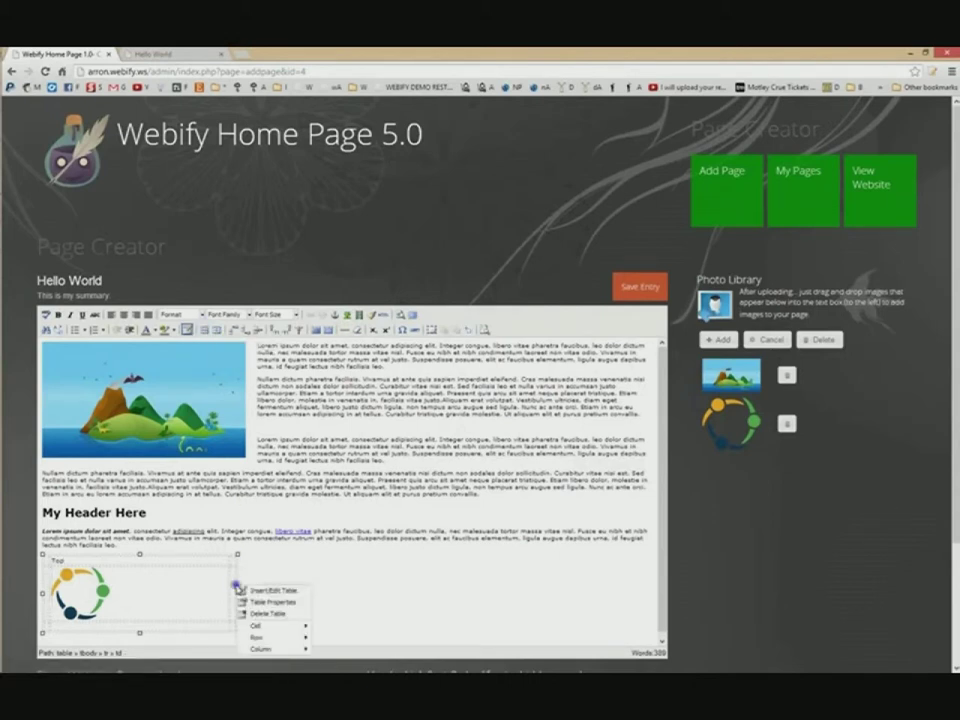
pyautogui.click(284, 603)
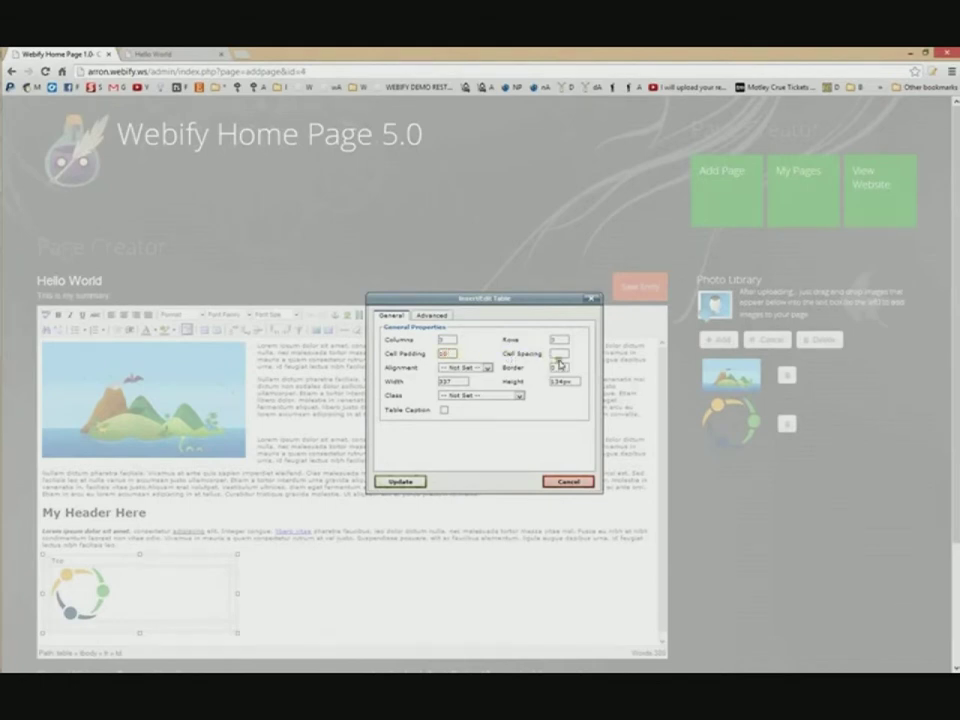
pyautogui.doubleClick(457, 380)
pyautogui.click(440, 318)
pyautogui.click(391, 317)
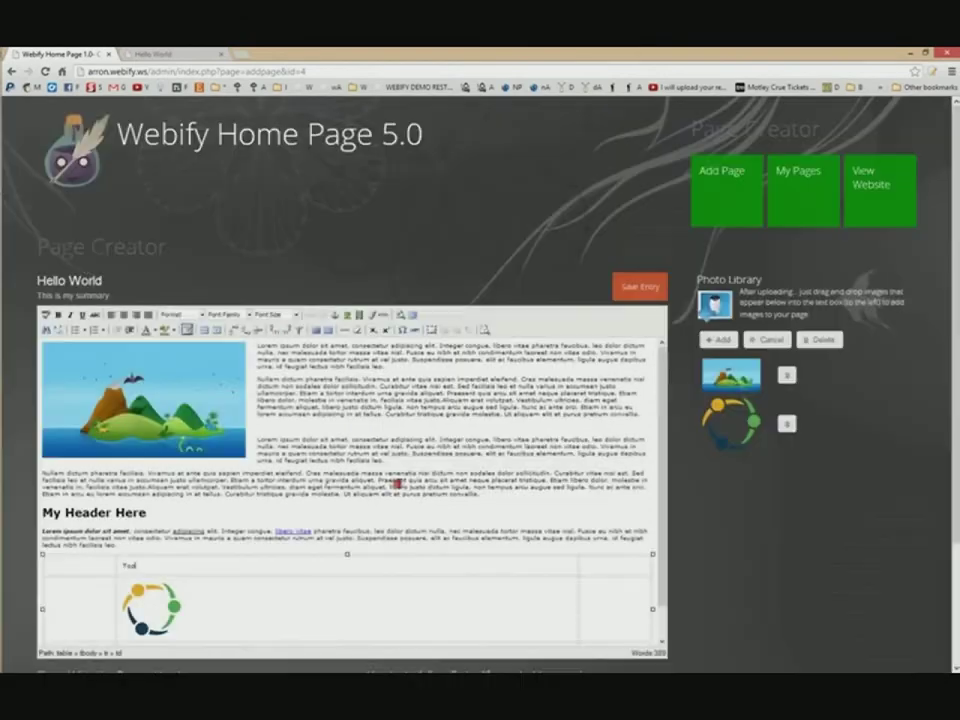
pyautogui.click(400, 481)
# Give the table cell containing the logo a narrower fixed width in its cell properties, updating only the current cell
pyautogui.rightClick(240, 602)
pyautogui.scroll(-2, 238, 611)
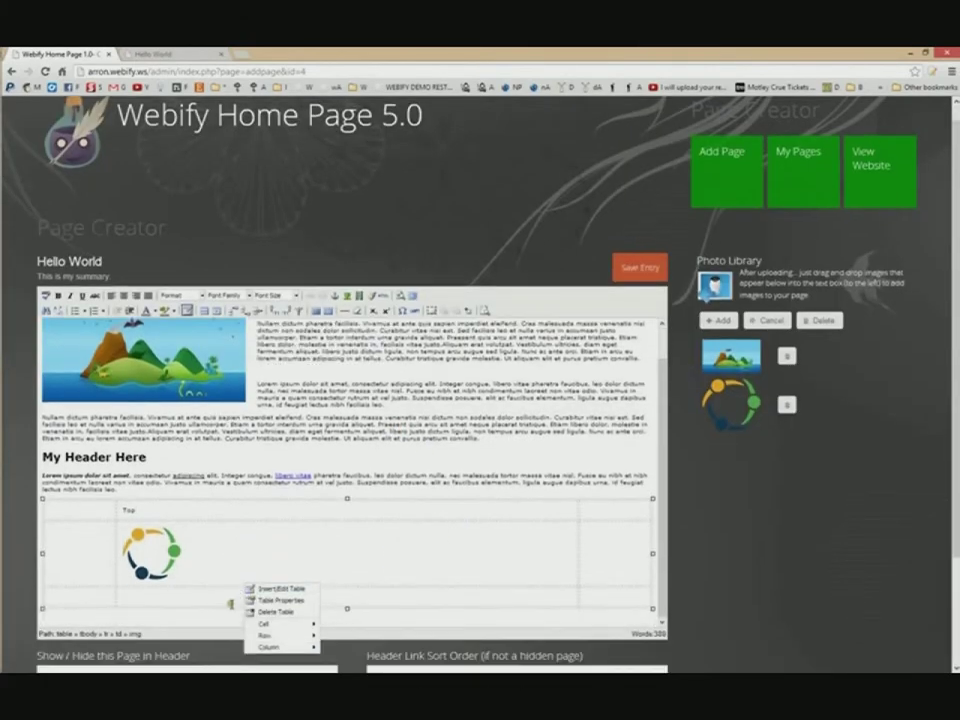
pyautogui.scroll(-2, 220, 563)
pyautogui.click(230, 441)
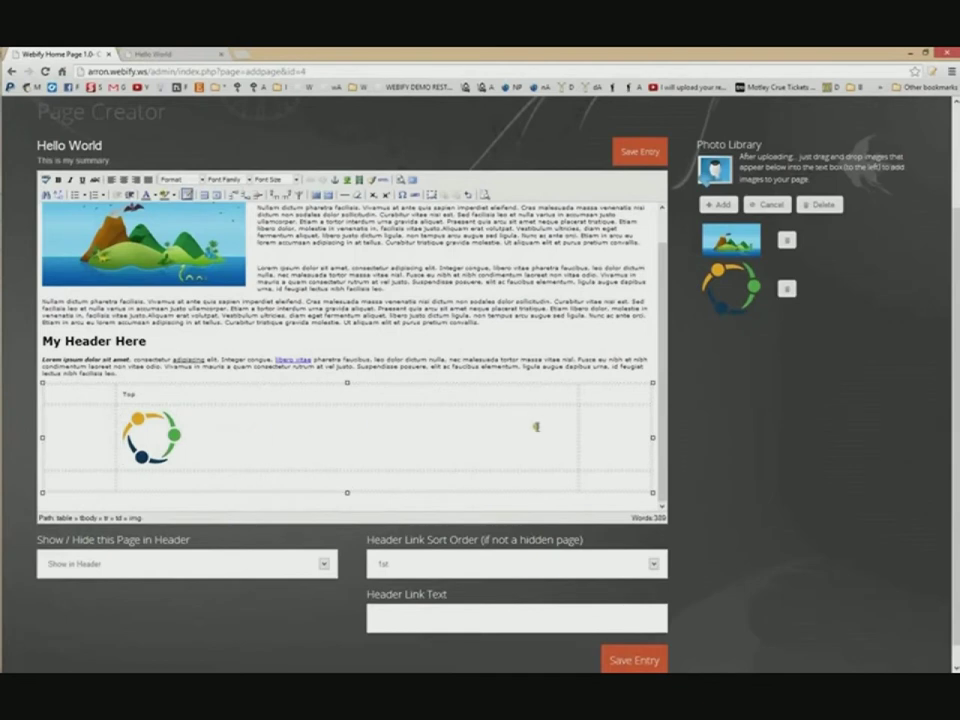
pyautogui.rightClick(240, 432)
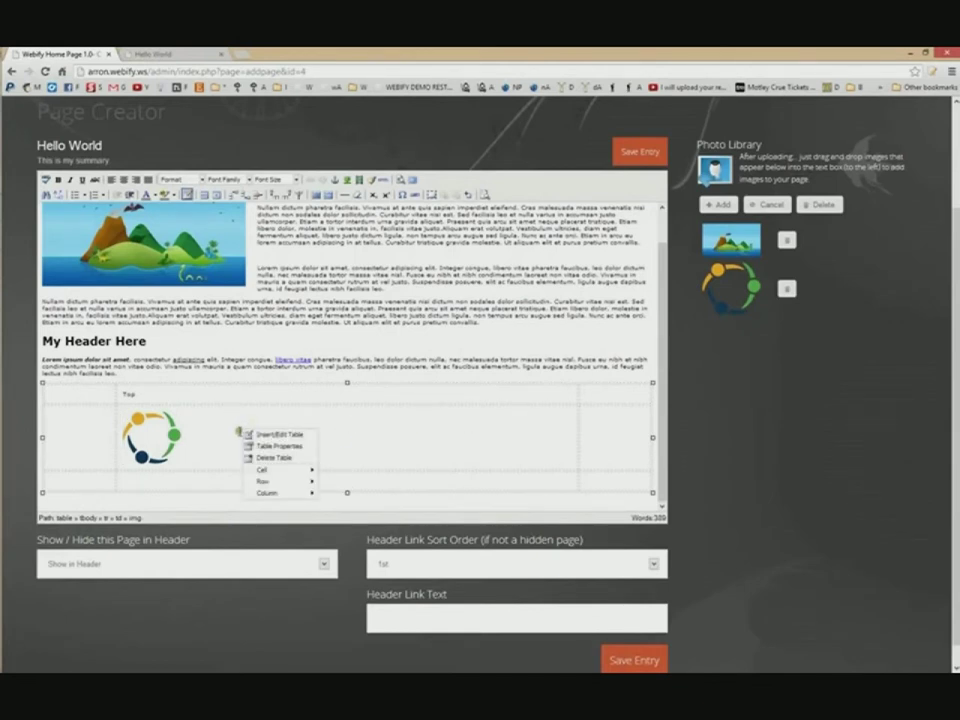
pyautogui.rightClick(222, 430)
pyautogui.moveTo(244, 468)
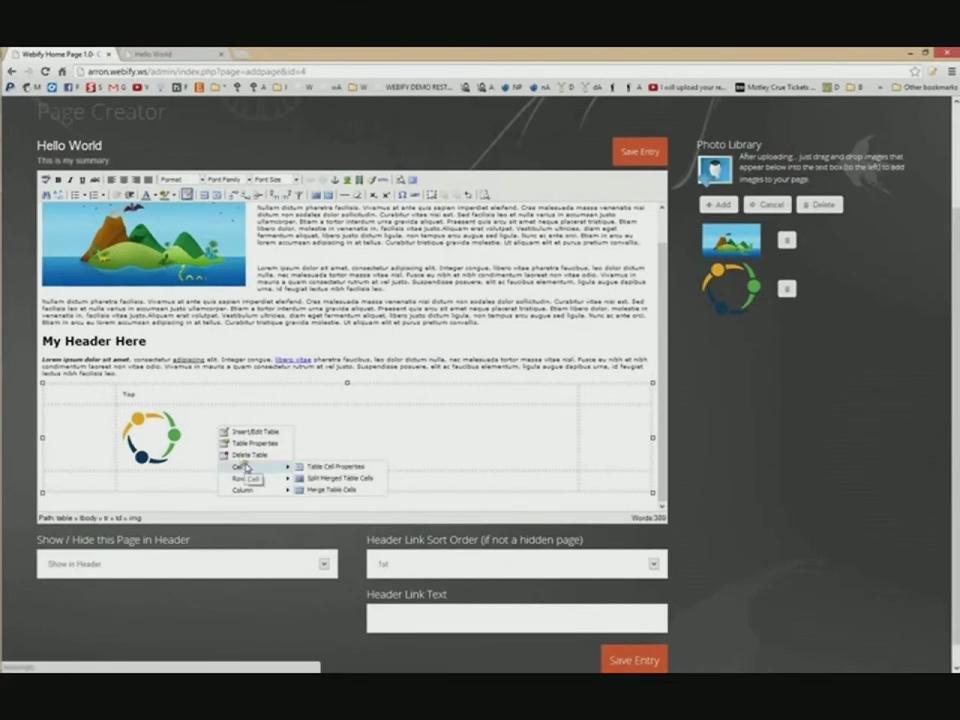
pyautogui.click(336, 467)
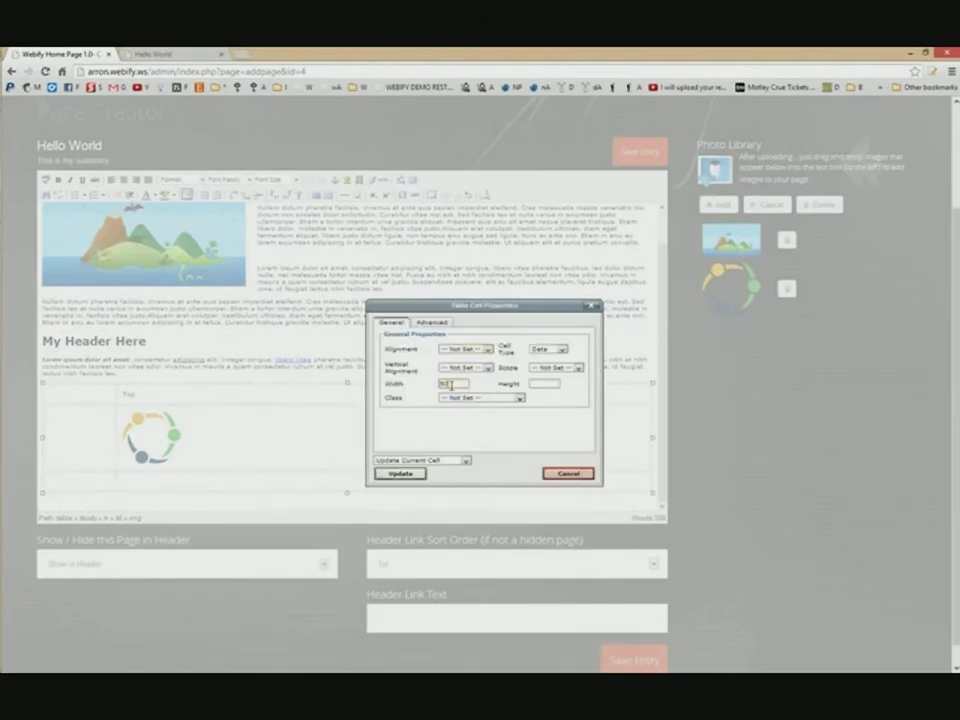
pyautogui.click(400, 473)
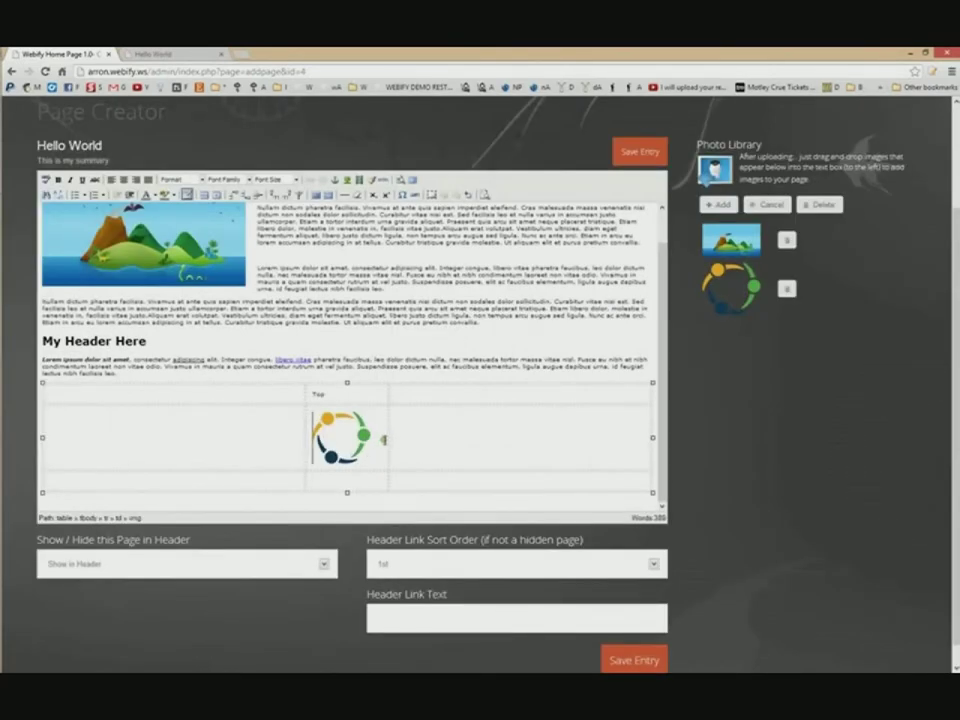
pyautogui.click(427, 450)
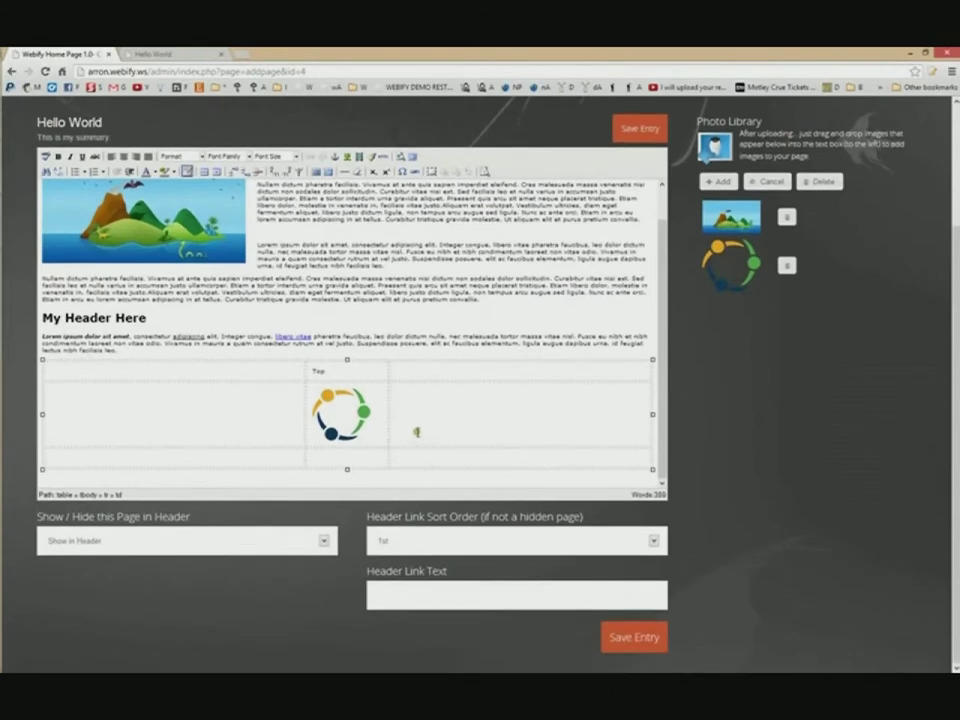
# Save the page entry and reload the published Hello World page to review the table and logo at its end
pyautogui.scroll(3, 268, 356)
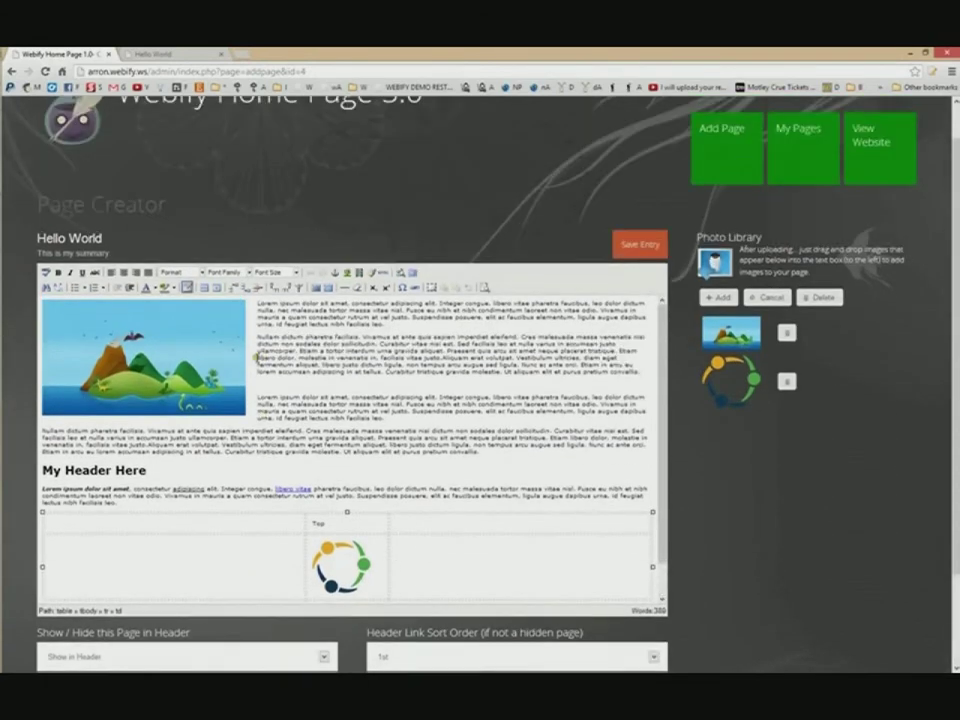
pyautogui.click(638, 244)
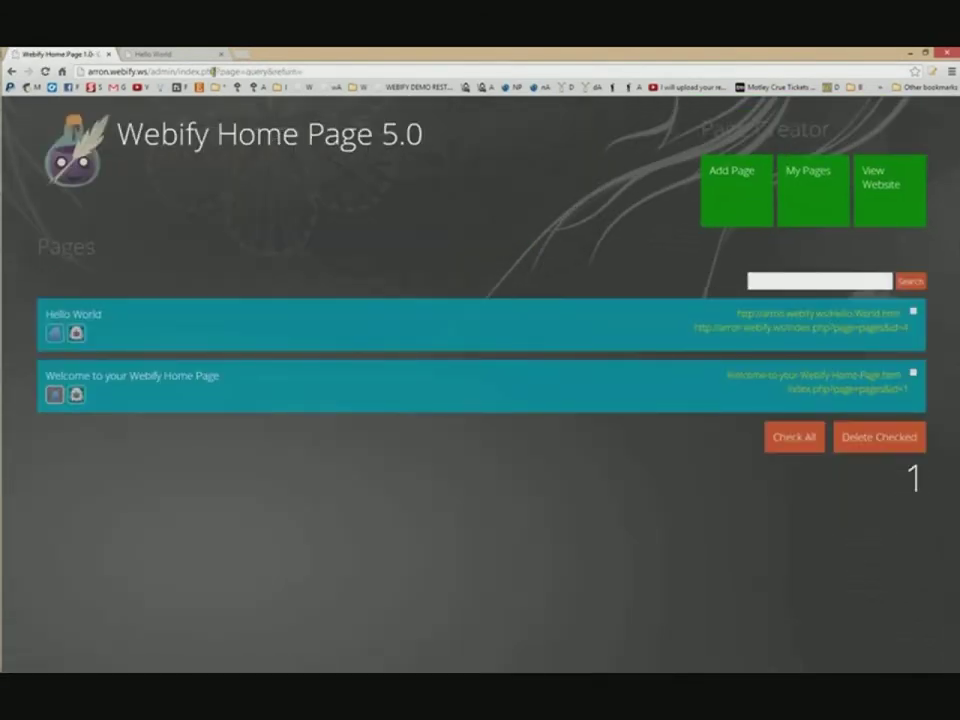
pyautogui.click(160, 54)
pyautogui.press('F5')
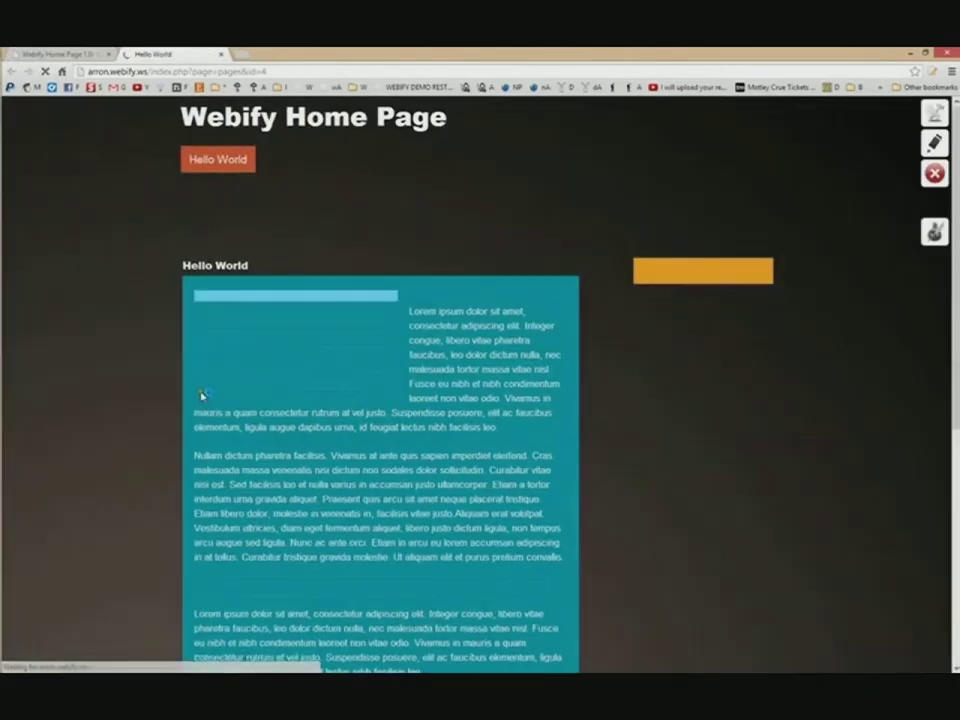
pyautogui.scroll(-2, 136, 443)
pyautogui.scroll(-3, 136, 443)
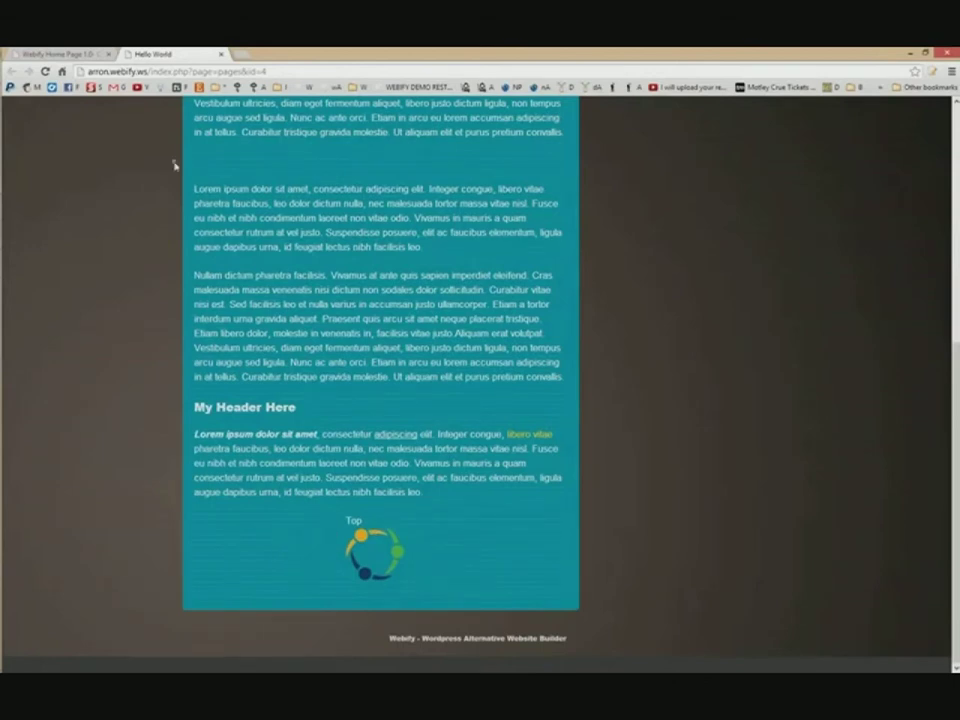
# Reopen the Hello World page for editing and choose a dark navy border colour in the logo table's properties
pyautogui.click(90, 54)
pyautogui.click(126, 319)
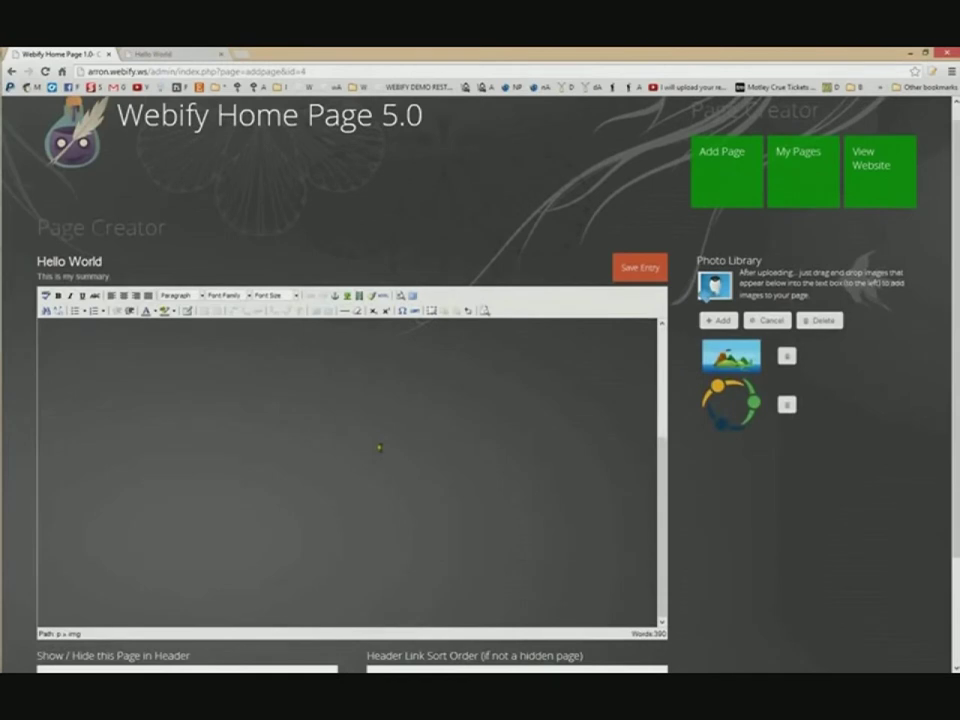
pyautogui.scroll(-3, 378, 458)
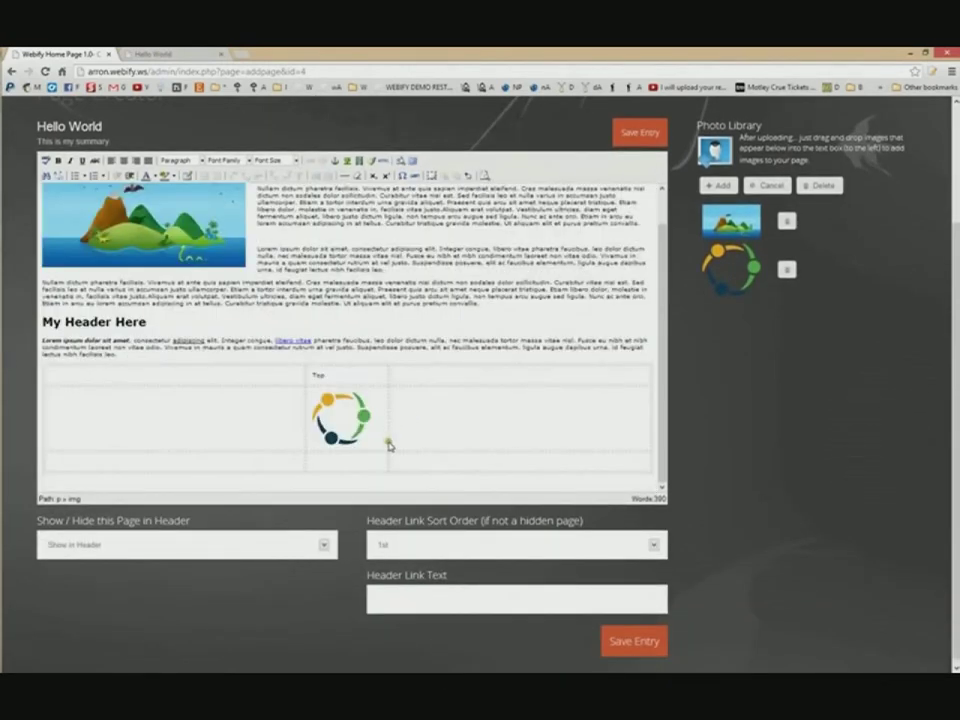
pyautogui.rightClick(389, 445)
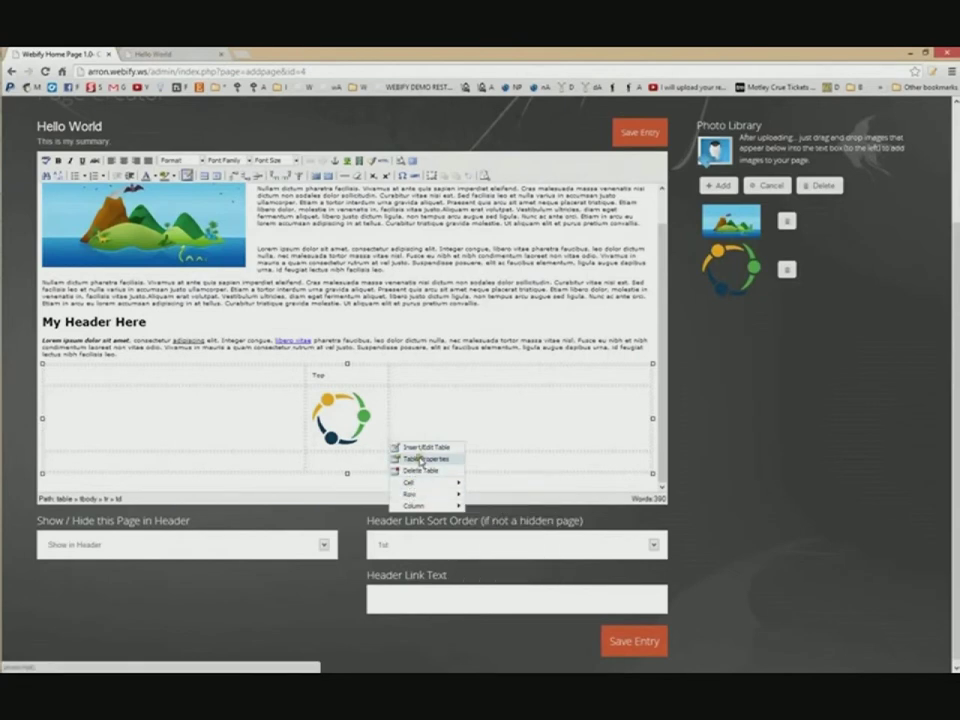
pyautogui.click(421, 460)
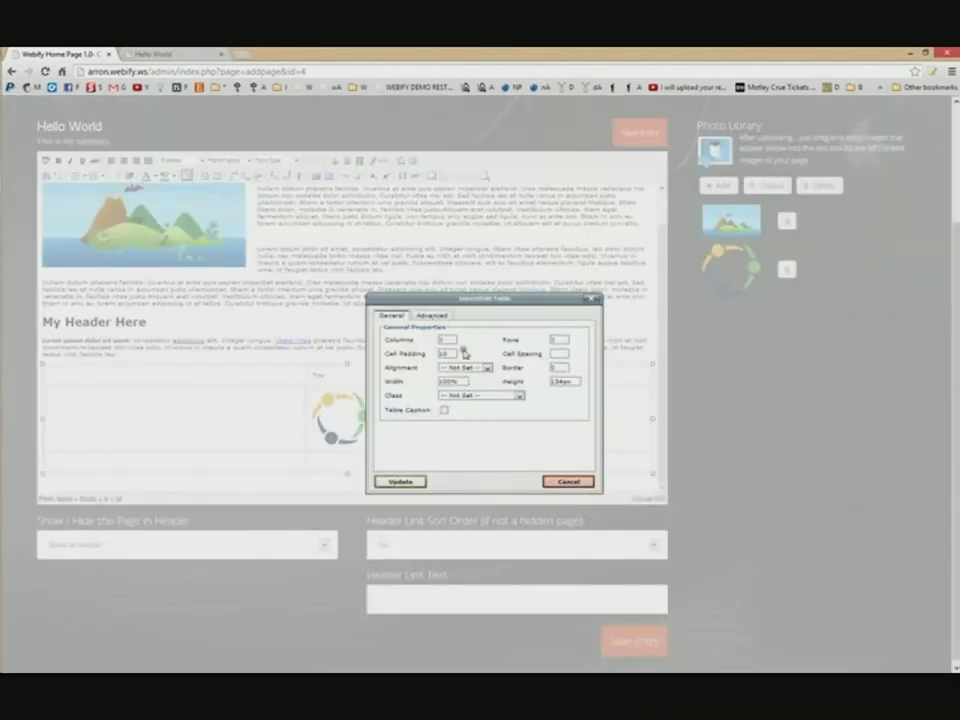
pyautogui.click(433, 315)
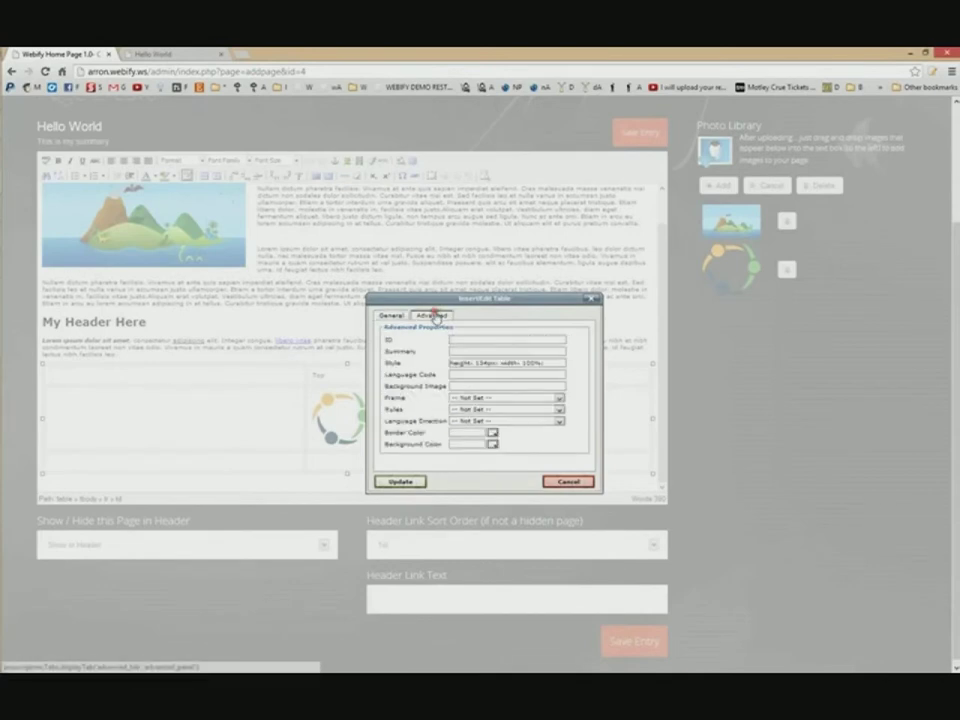
pyautogui.click(492, 433)
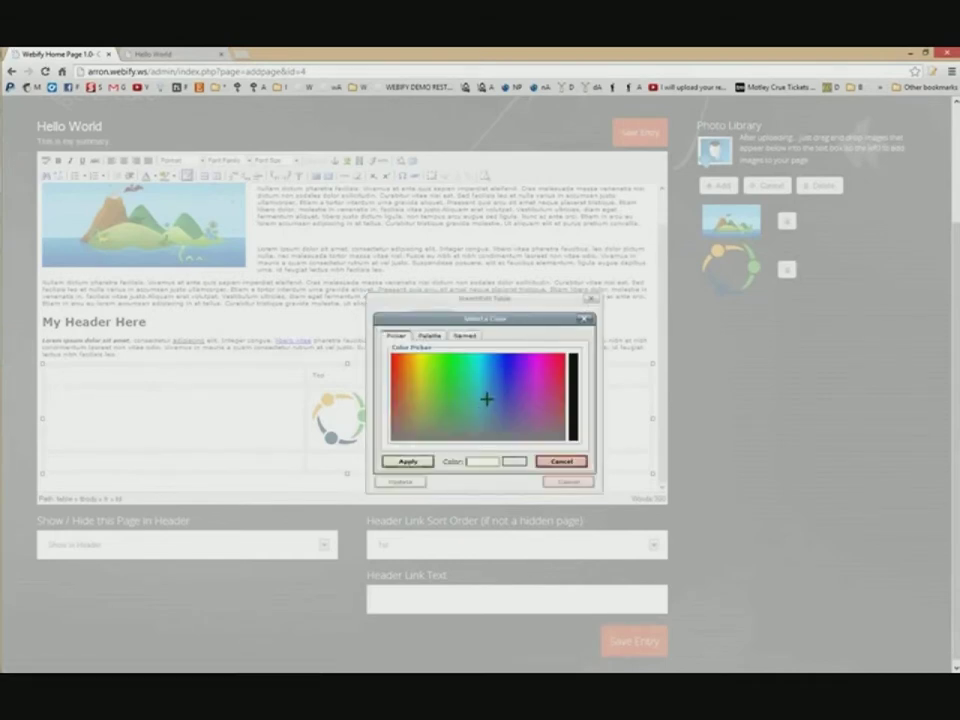
pyautogui.moveTo(531, 373); pyautogui.dragTo(508, 371)
pyautogui.click(571, 438)
pyautogui.click(402, 461)
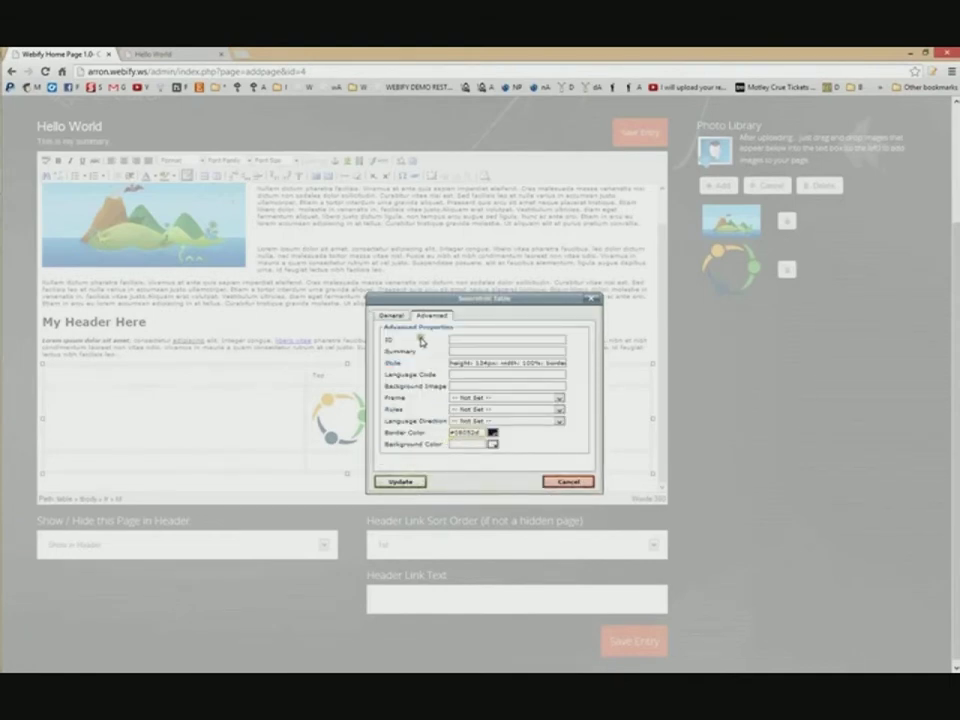
# Enter a border thickness for the logo table and update its properties
pyautogui.click(400, 316)
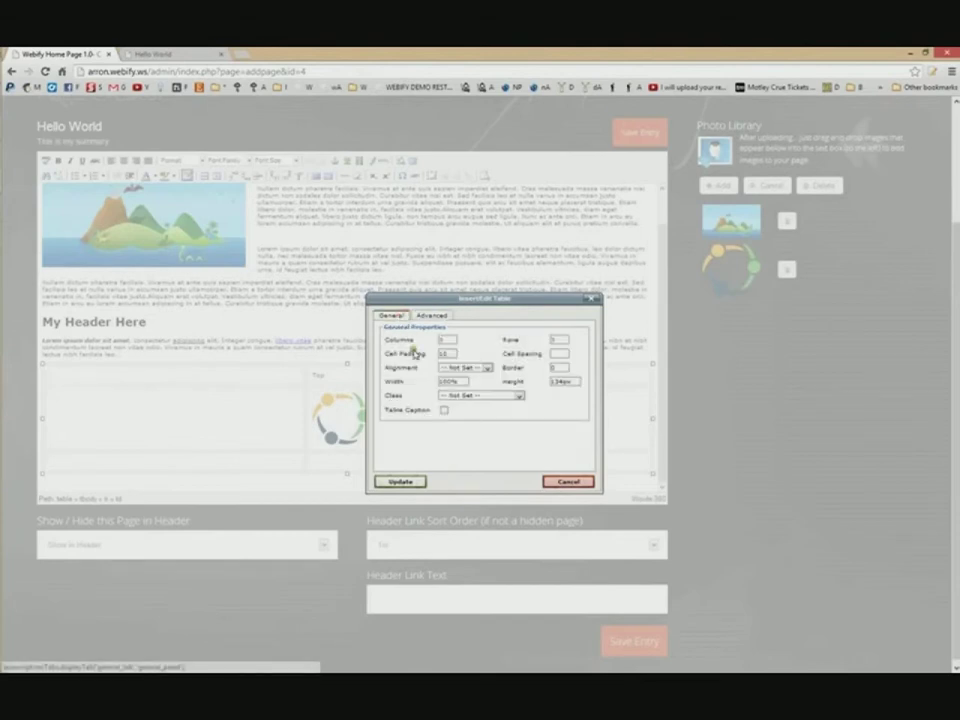
pyautogui.click(560, 367)
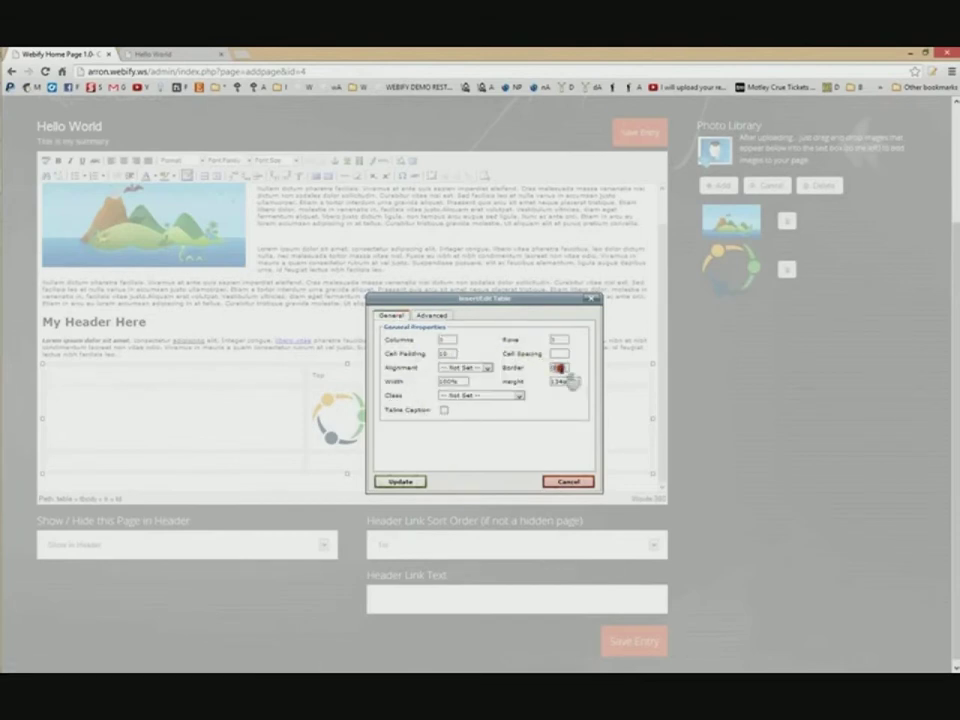
pyautogui.click(401, 482)
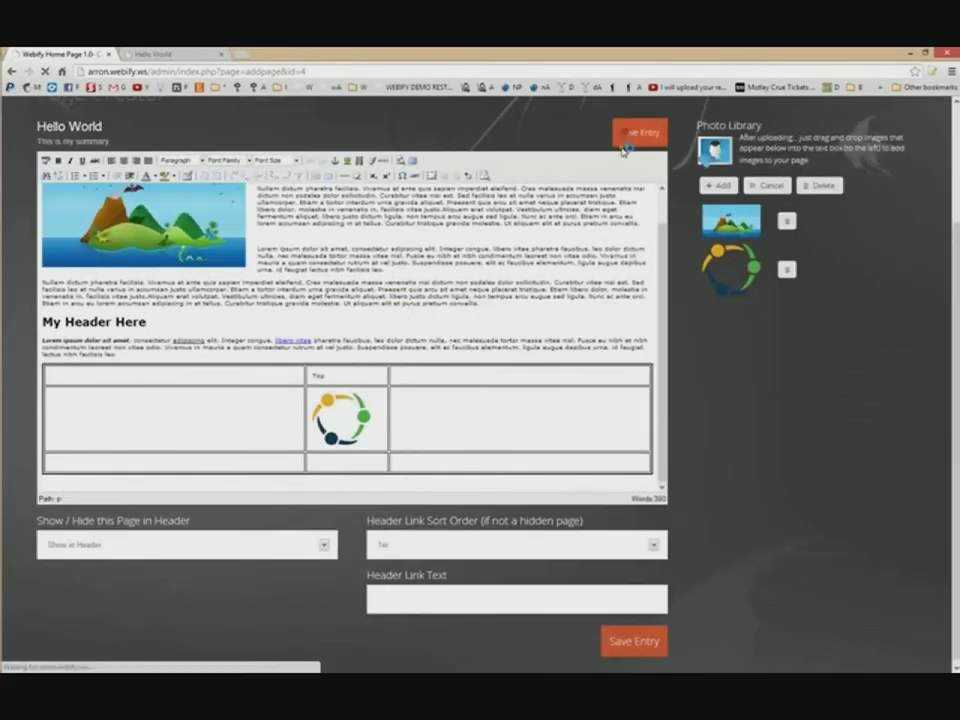
# Save the page entry and reload the published Hello World page to check the table's border
pyautogui.click(630, 133)
pyautogui.click(178, 54)
pyautogui.press('F5')
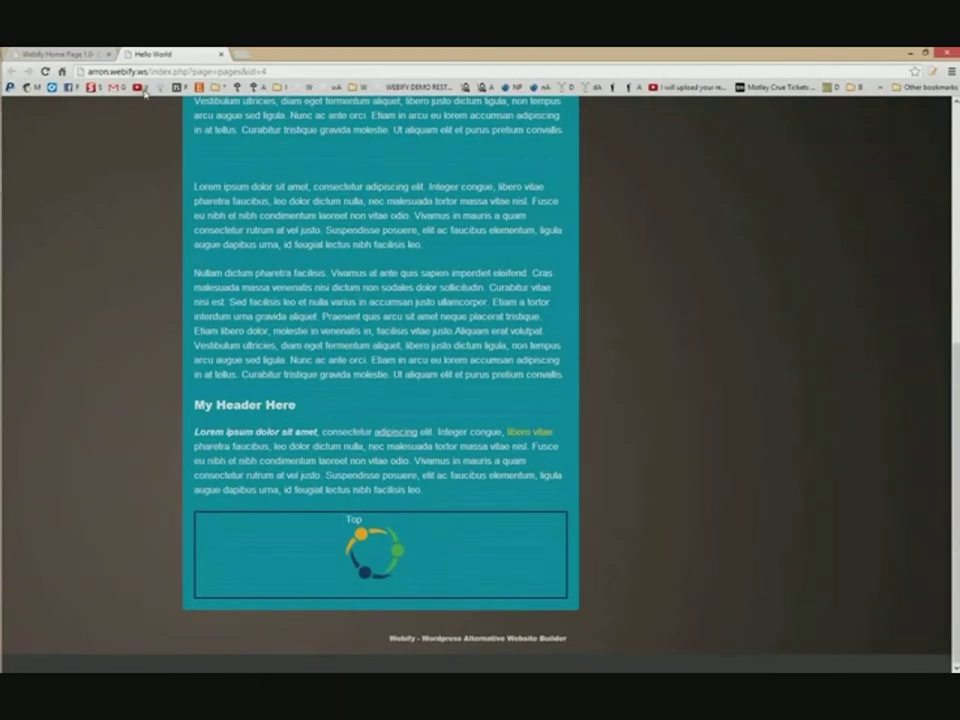
# Reopen the Hello World page for editing and delete the logo table together with the end of the last paragraph
pyautogui.click(73, 52)
pyautogui.click(152, 328)
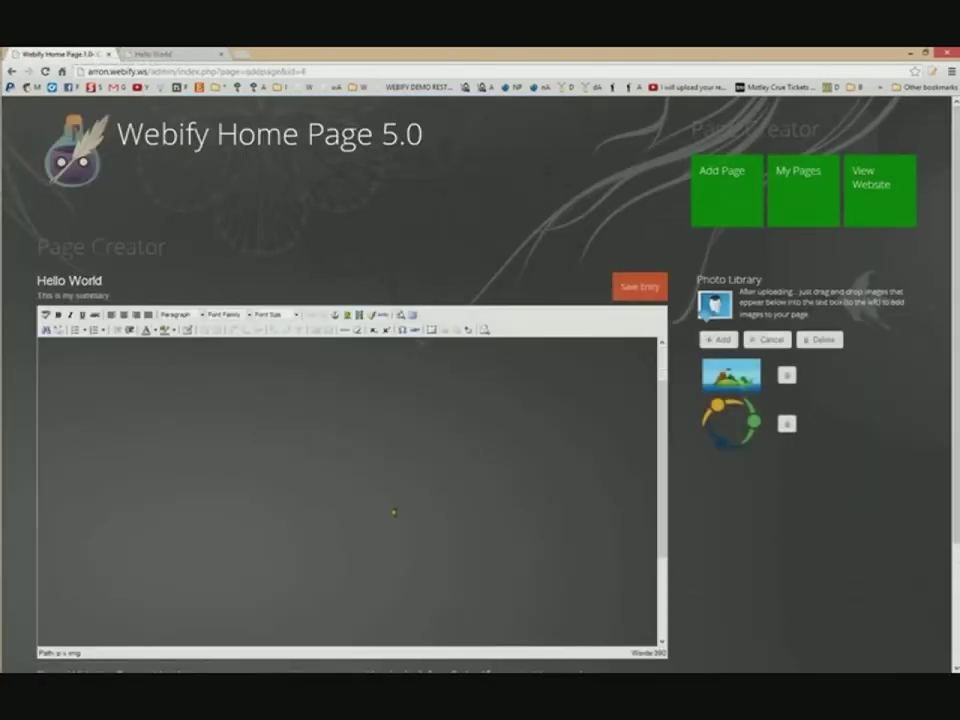
pyautogui.moveTo(645, 506); pyautogui.dragTo(648, 643)
pyautogui.press('Delete')
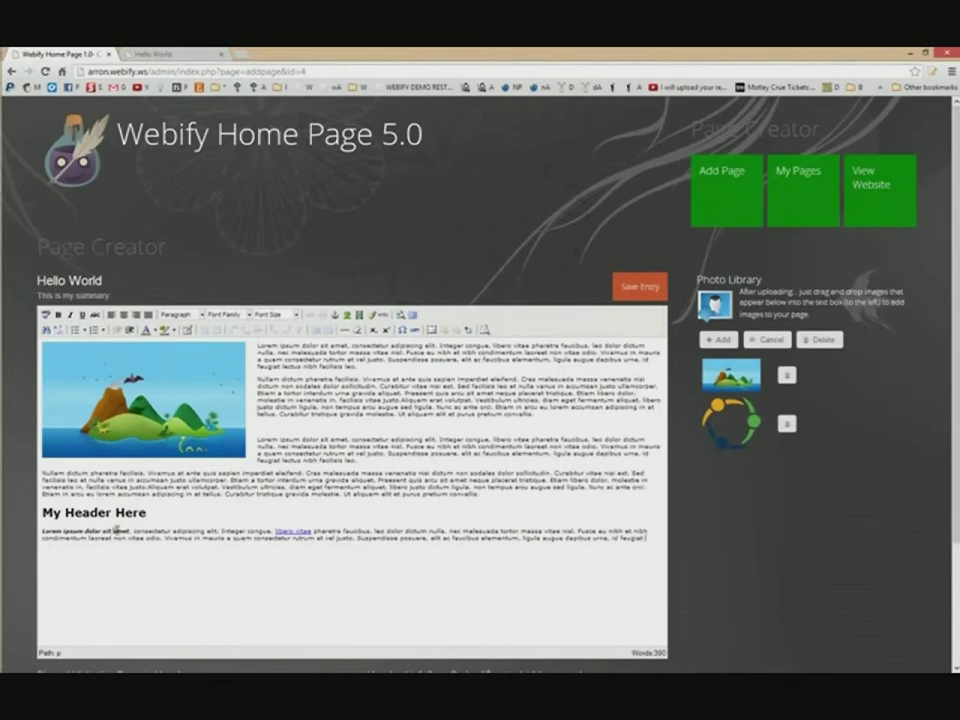
# Split the last paragraph before "elit ac faucibus" and make a bulleted list of "elit ac faucibus elementum,", "ligula augue dapibus urna," and "id feugiat"
pyautogui.click(432, 537)
pyautogui.press('Return')
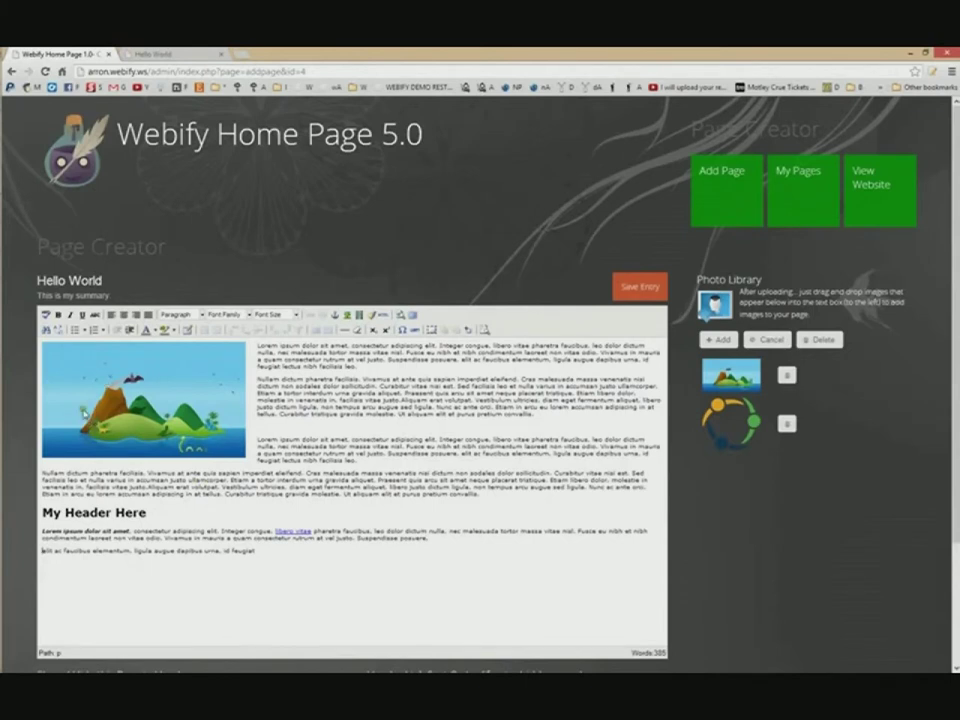
pyautogui.click(76, 330)
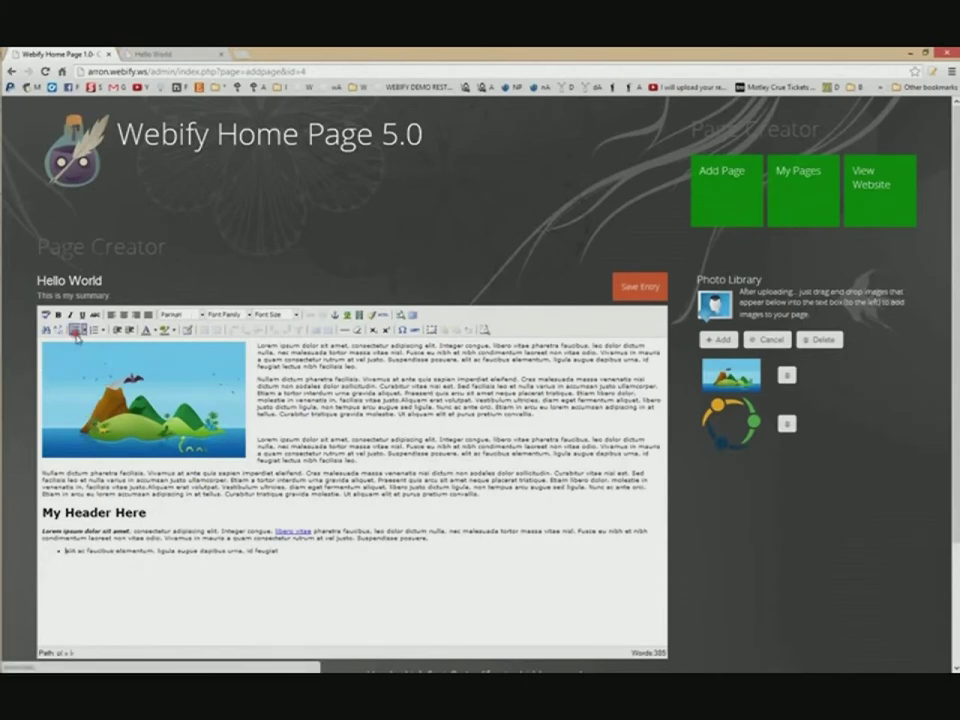
pyautogui.click(157, 551)
pyautogui.press('Return')
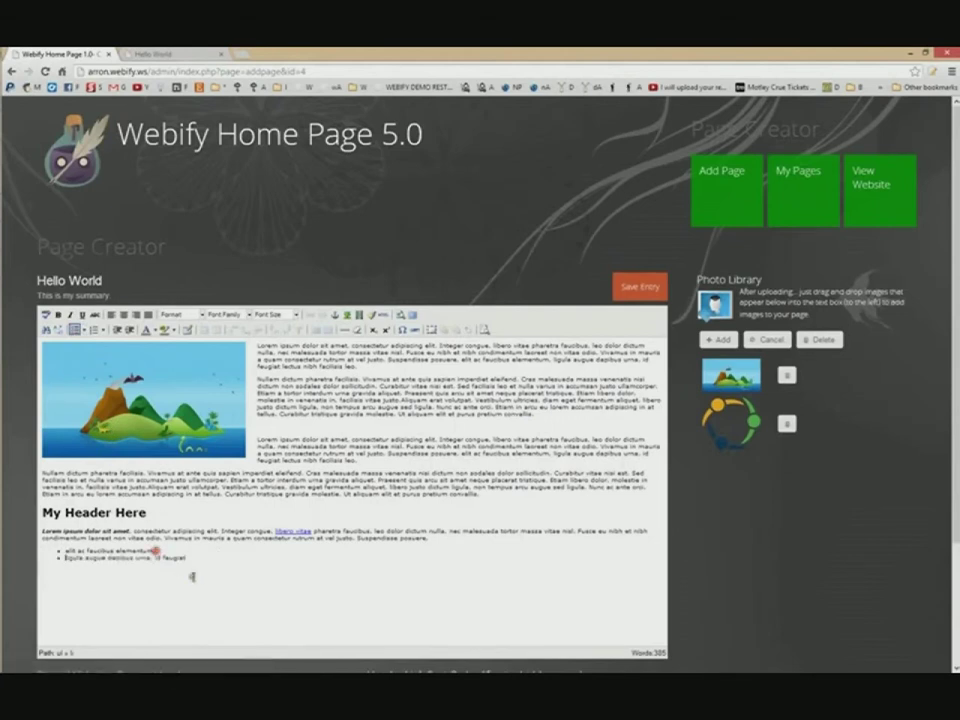
pyautogui.click(155, 558)
pyautogui.press('Return')
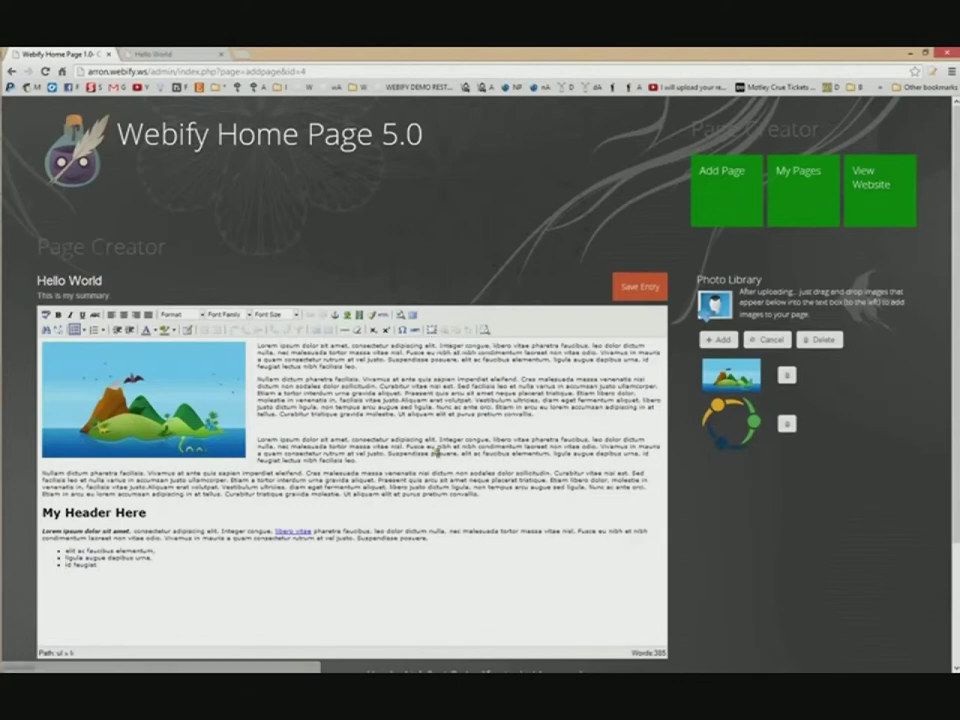
# Save the page entry and review the reloaded Hello World page down to its bulleted list
pyautogui.click(637, 290)
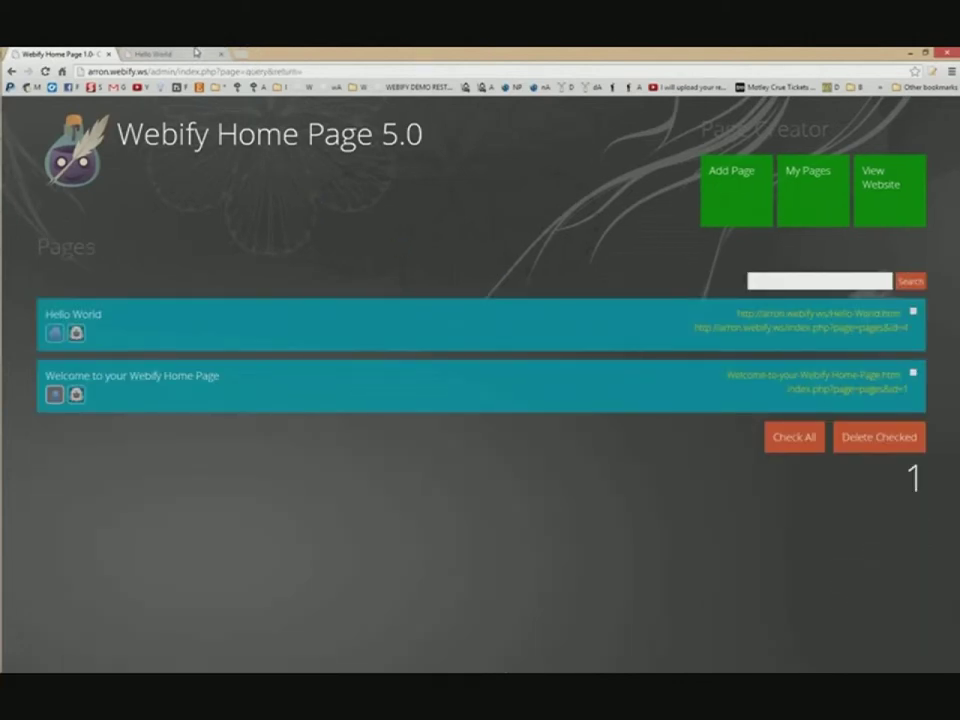
pyautogui.click(197, 52)
pyautogui.press('F5')
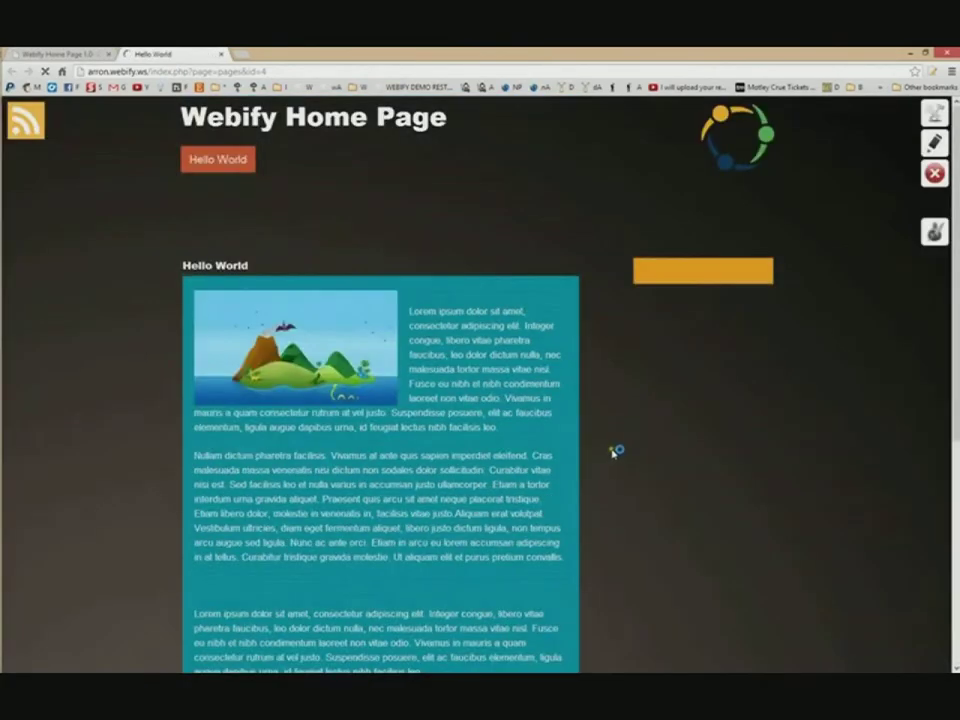
pyautogui.scroll(-3, 630, 418)
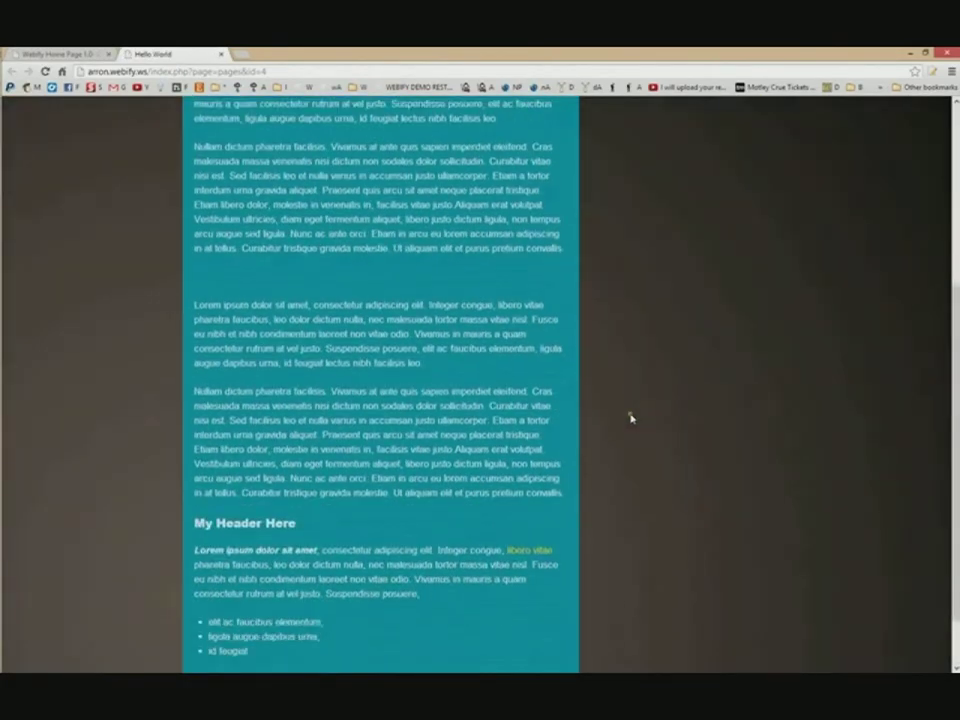
pyautogui.scroll(-1, 630, 418)
pyautogui.scroll(5, 630, 416)
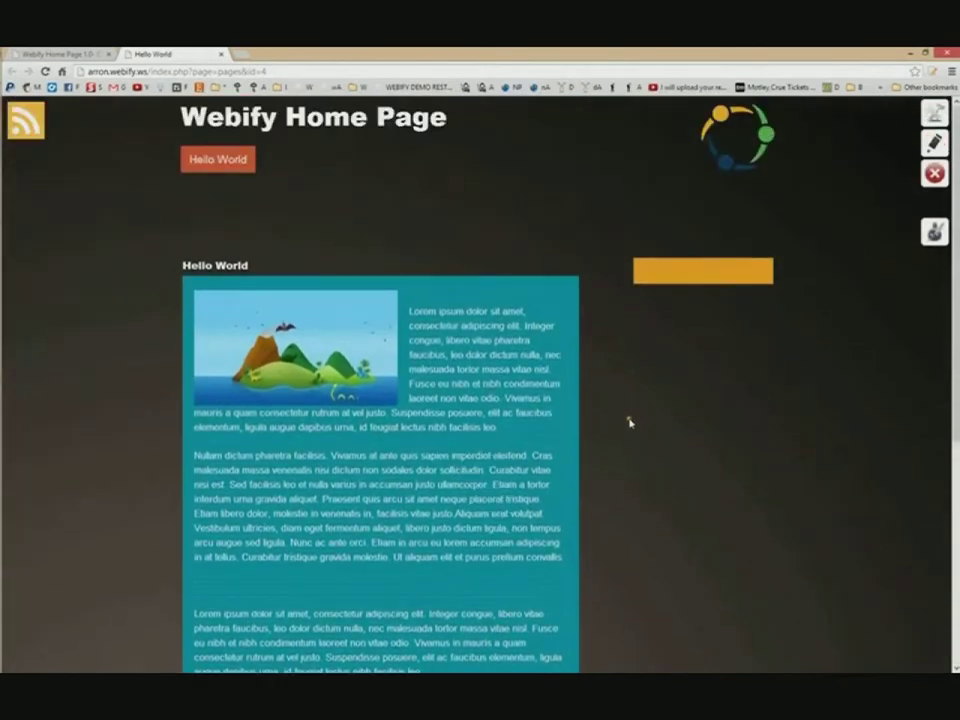
# Check the site's current home page, then set the Hello World page as the home page in the page list
pyautogui.click(288, 110)
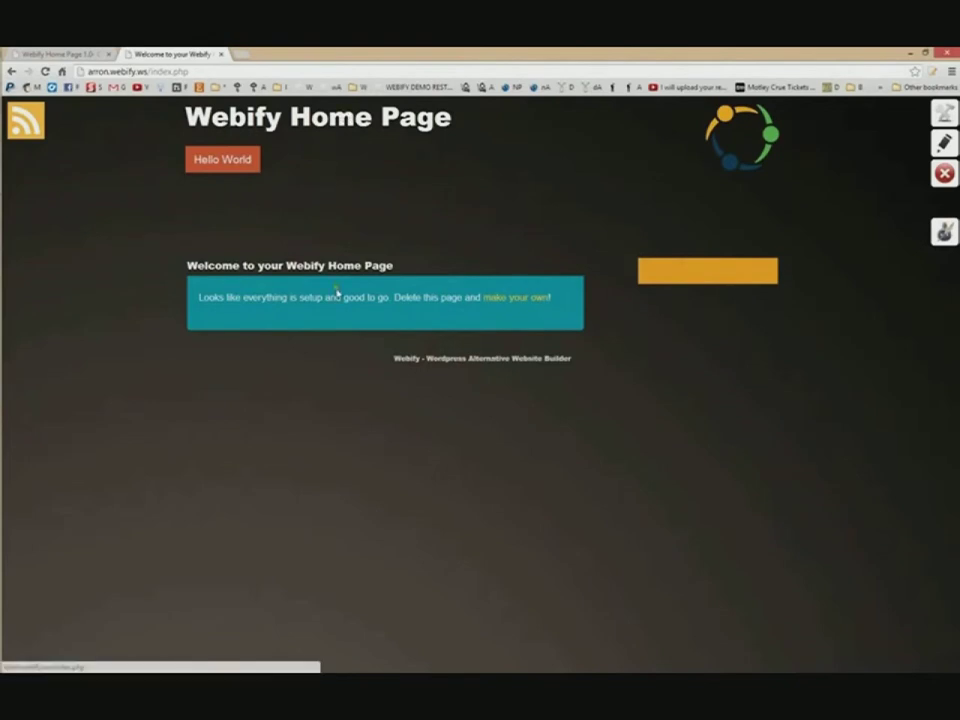
pyautogui.click(59, 52)
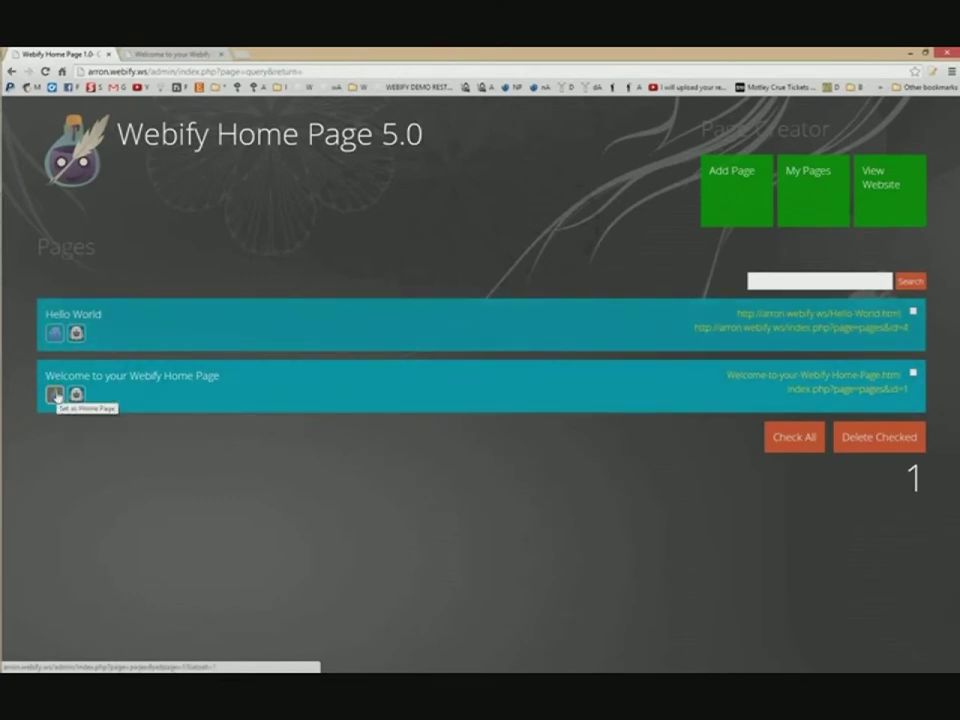
pyautogui.click(55, 338)
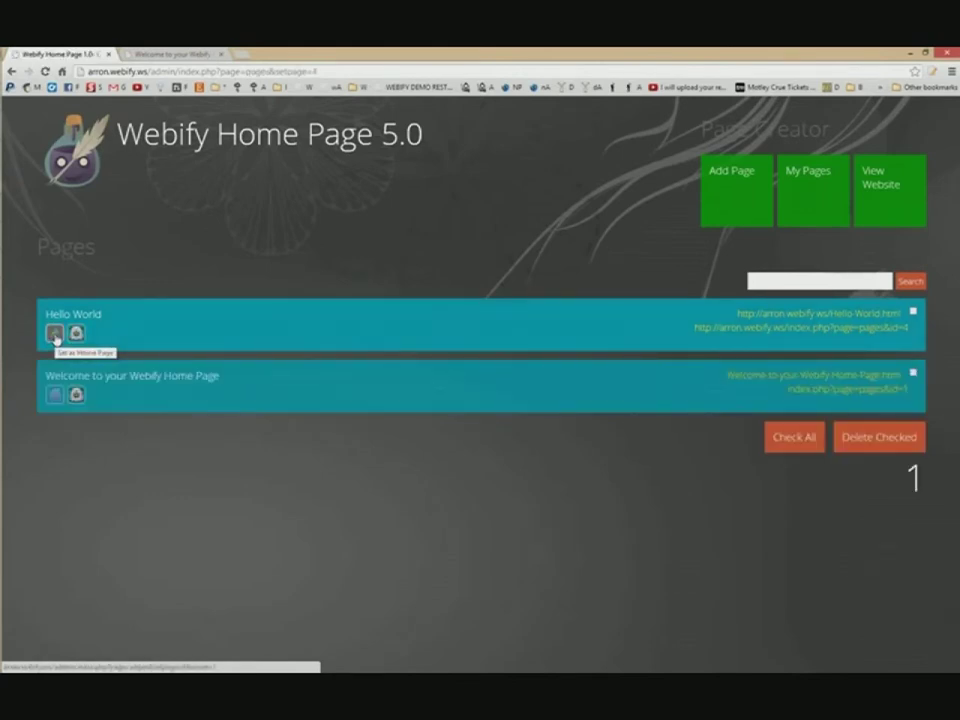
# Reload the site's home page and review the Hello World content down to its bulleted list
pyautogui.click(170, 53)
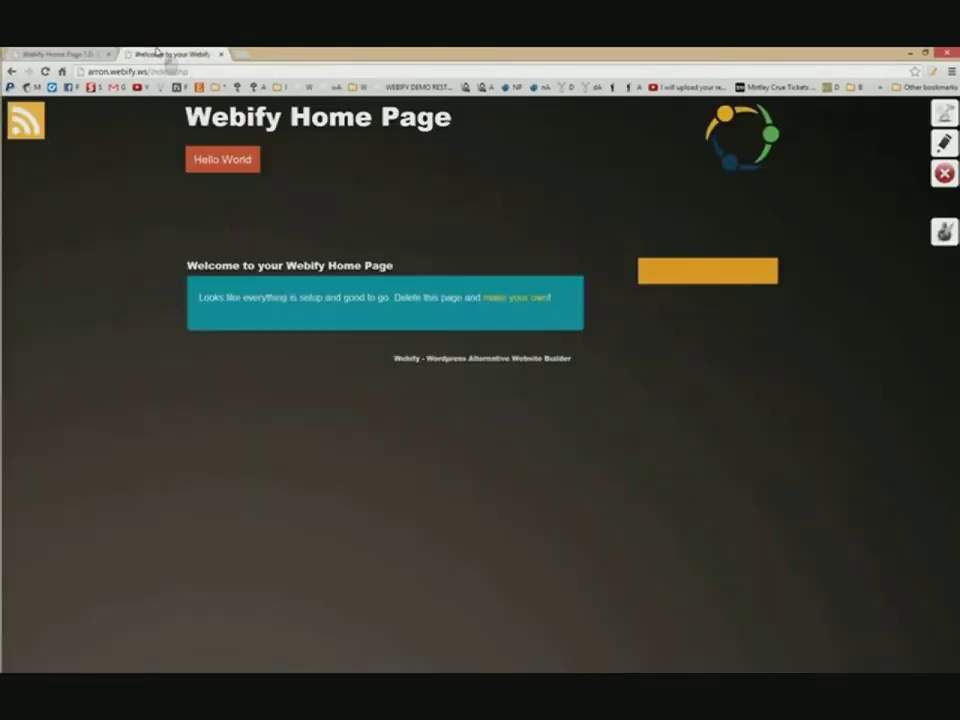
pyautogui.click(206, 120)
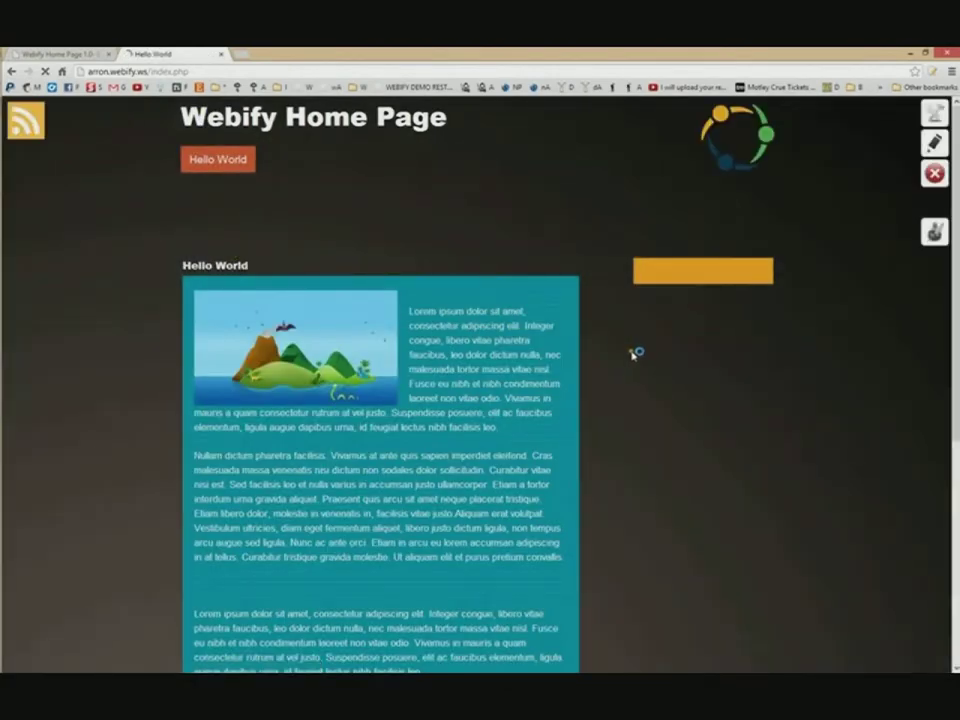
pyautogui.scroll(-2, 667, 379)
pyautogui.scroll(-3, 669, 379)
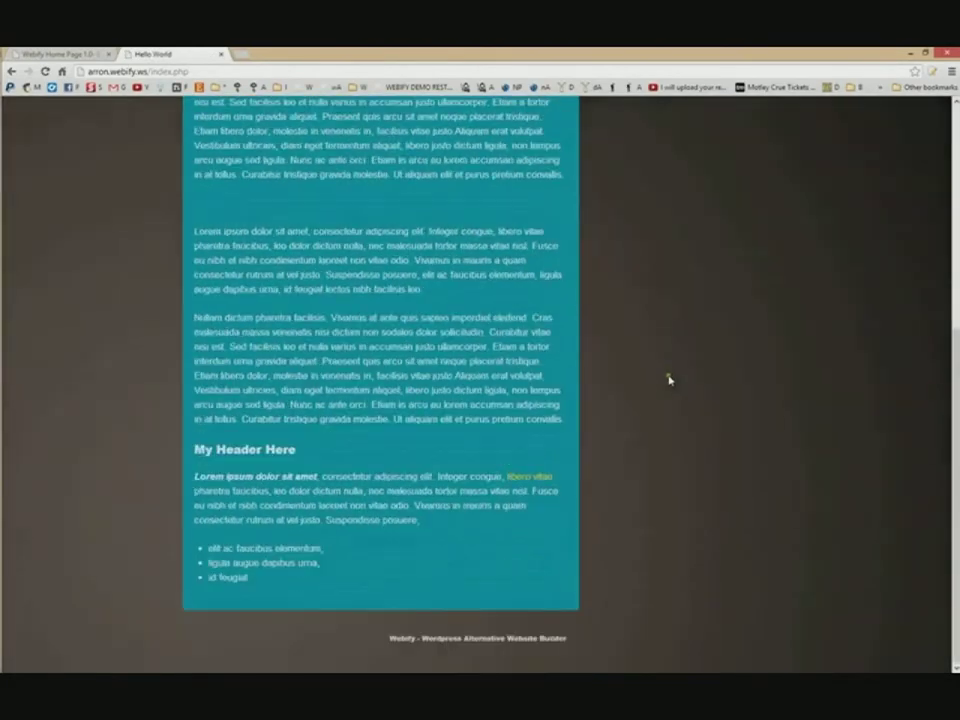
pyautogui.scroll(5, 664, 369)
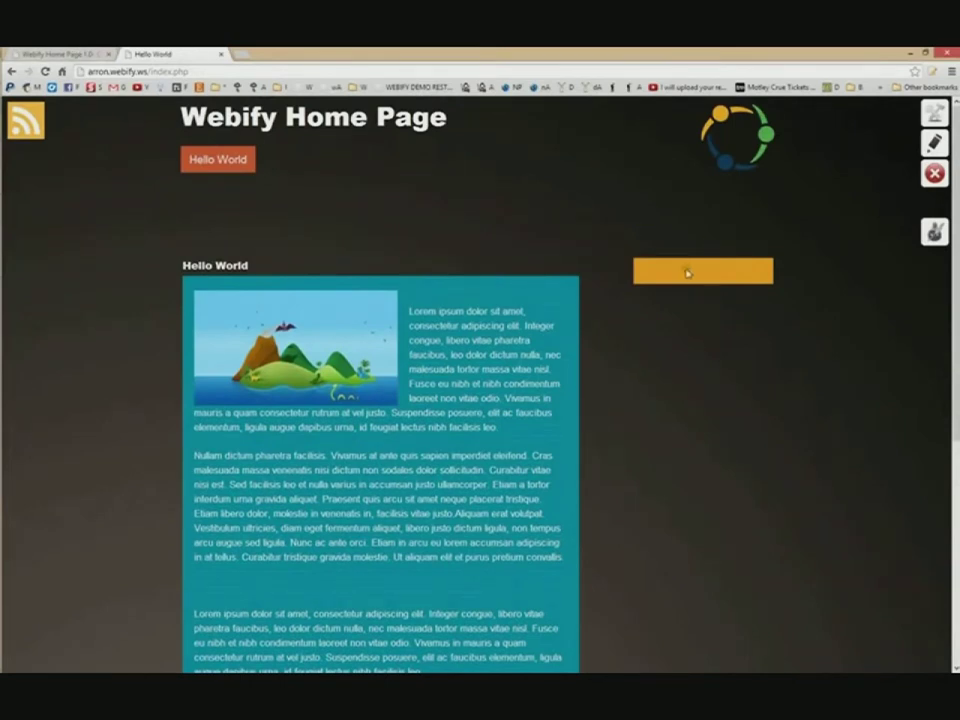
# Open the HTML Embedding settings and examine the available header, side navigation and footer HTML boxes
pyautogui.click(95, 53)
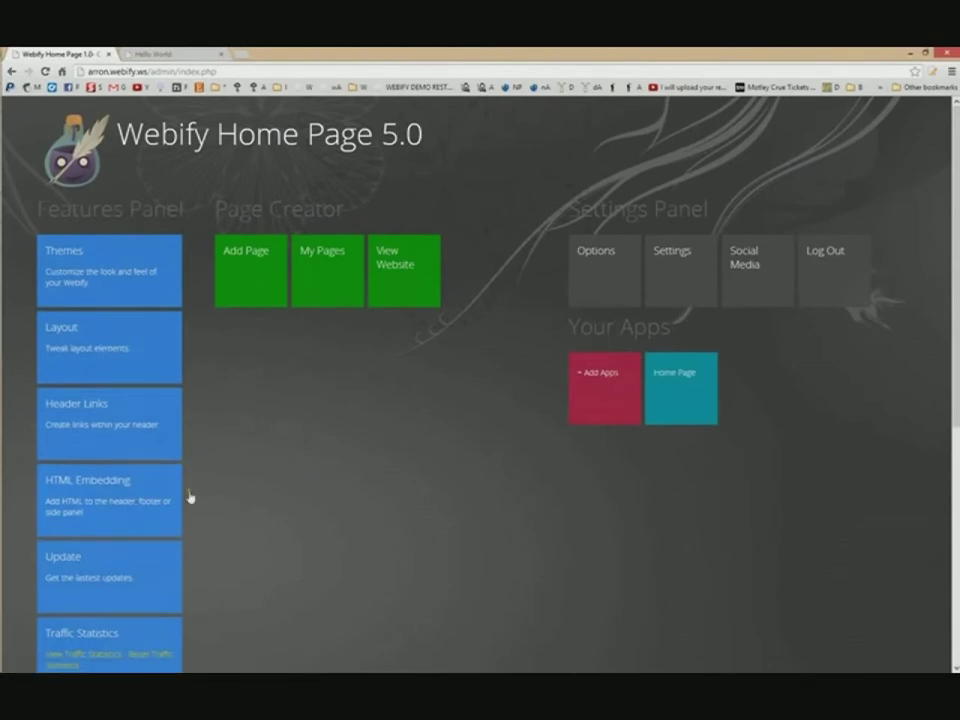
pyautogui.click(111, 497)
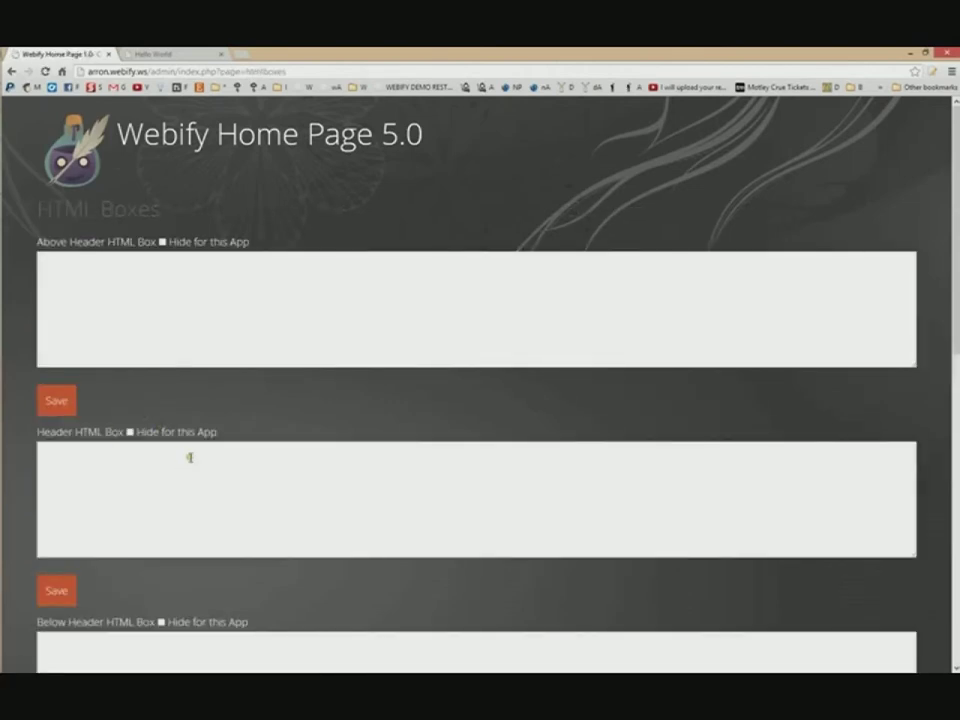
pyautogui.scroll(-2, 186, 460)
pyautogui.scroll(2, 187, 460)
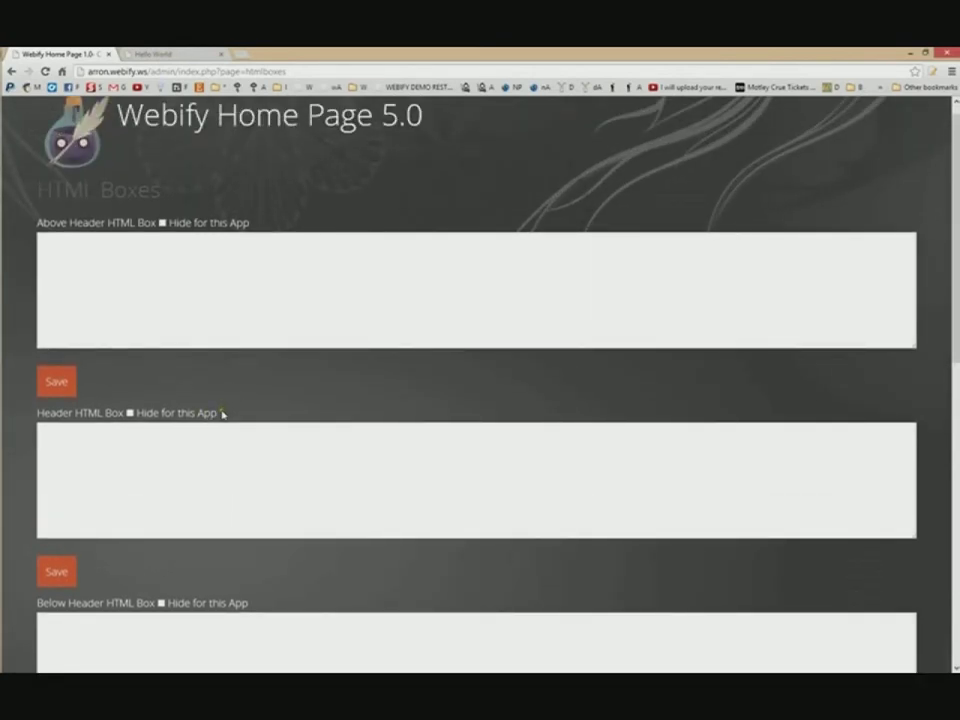
pyautogui.scroll(-2, 222, 414)
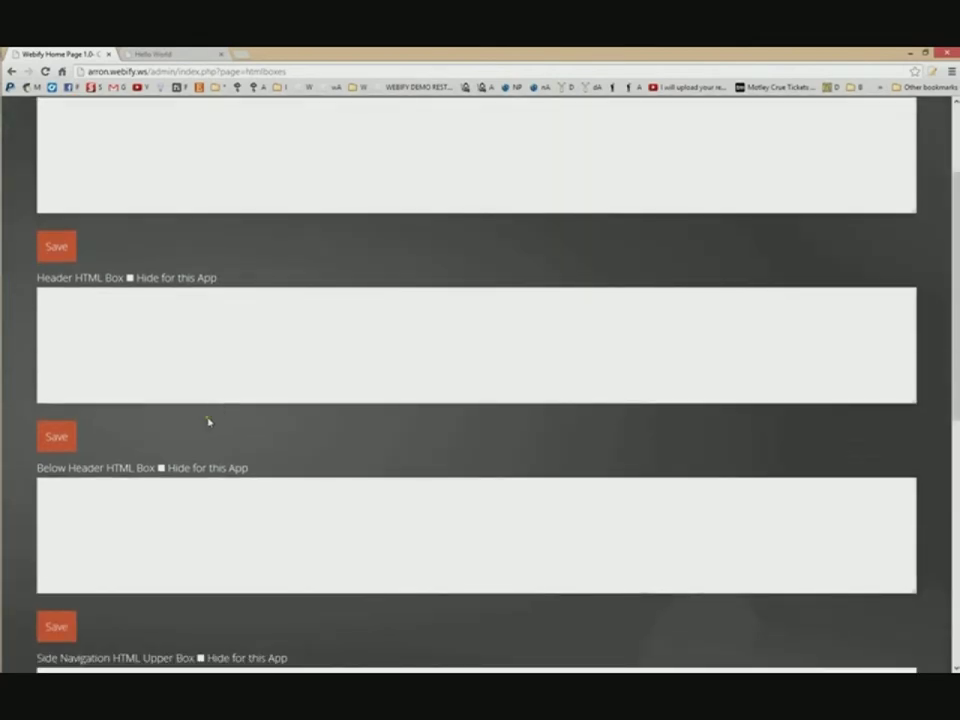
pyautogui.scroll(-1, 204, 422)
pyautogui.scroll(2, 199, 425)
pyautogui.scroll(-8, 199, 425)
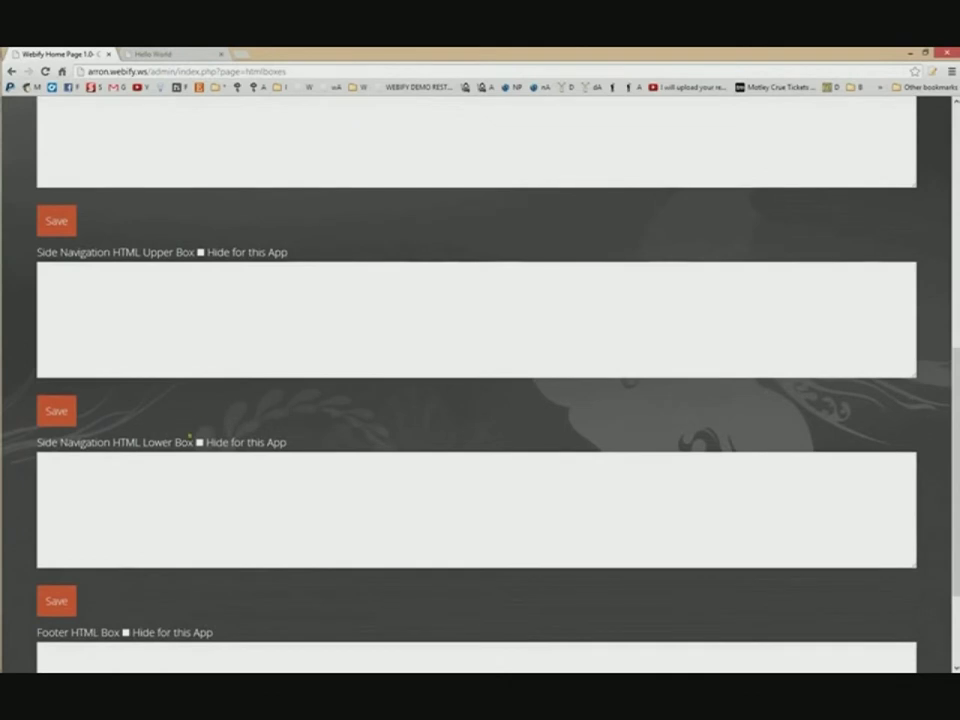
# Put an h1 heading "Hello Hello" and a paragraph "This is a bit of text" in the Side Navigation HTML Upper Box, save, and check the site
pyautogui.click(199, 326)
pyautogui.click(165, 500)
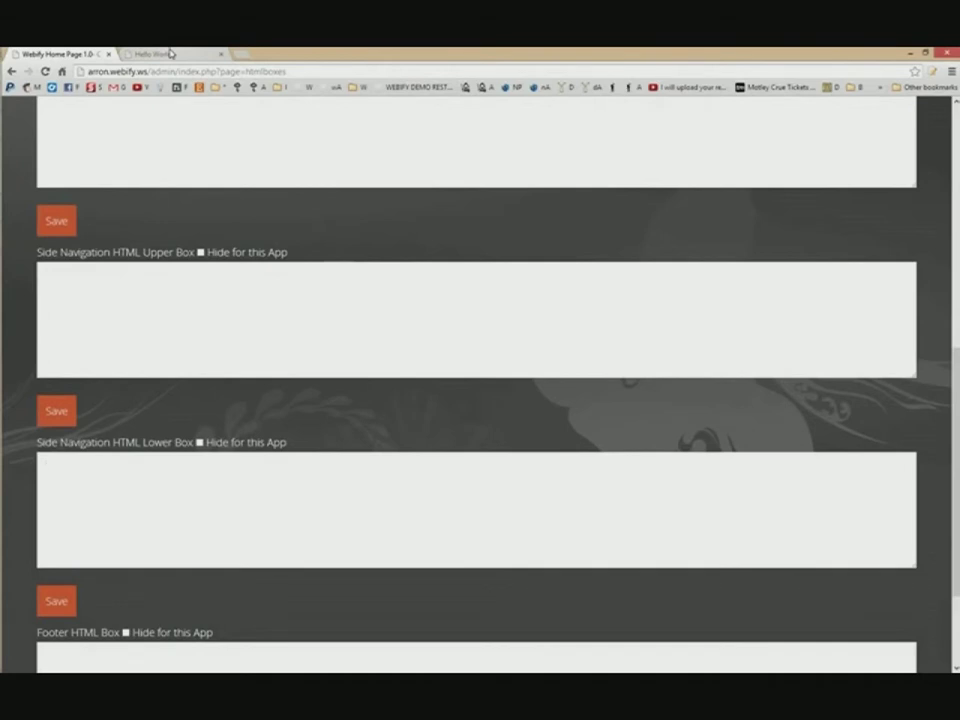
pyautogui.click(207, 347)
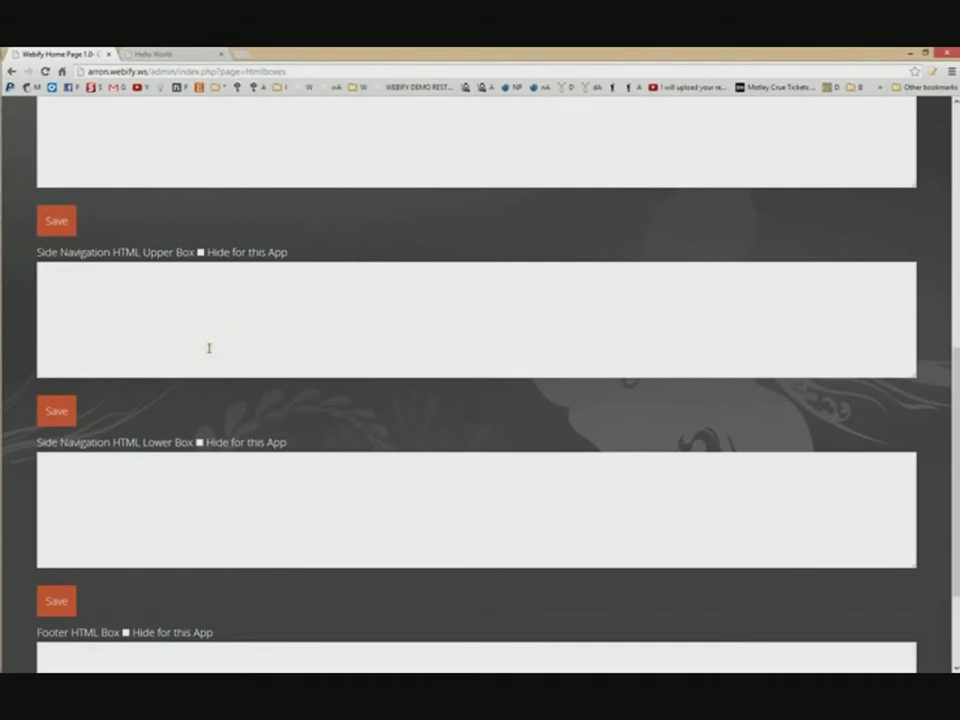
pyautogui.write('<ul>')
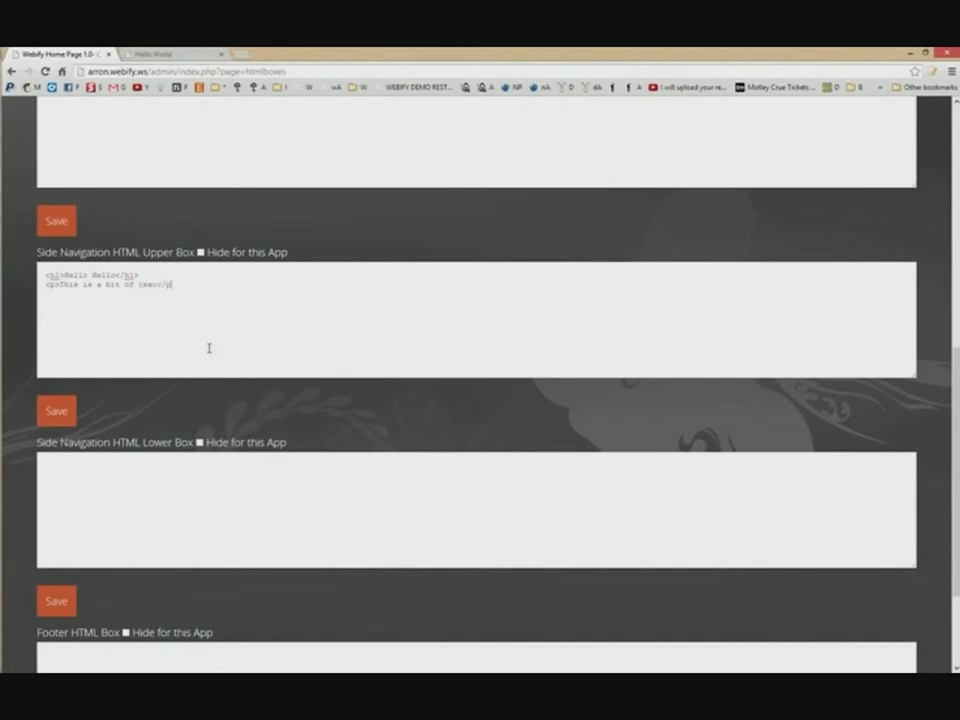
pyautogui.click(58, 412)
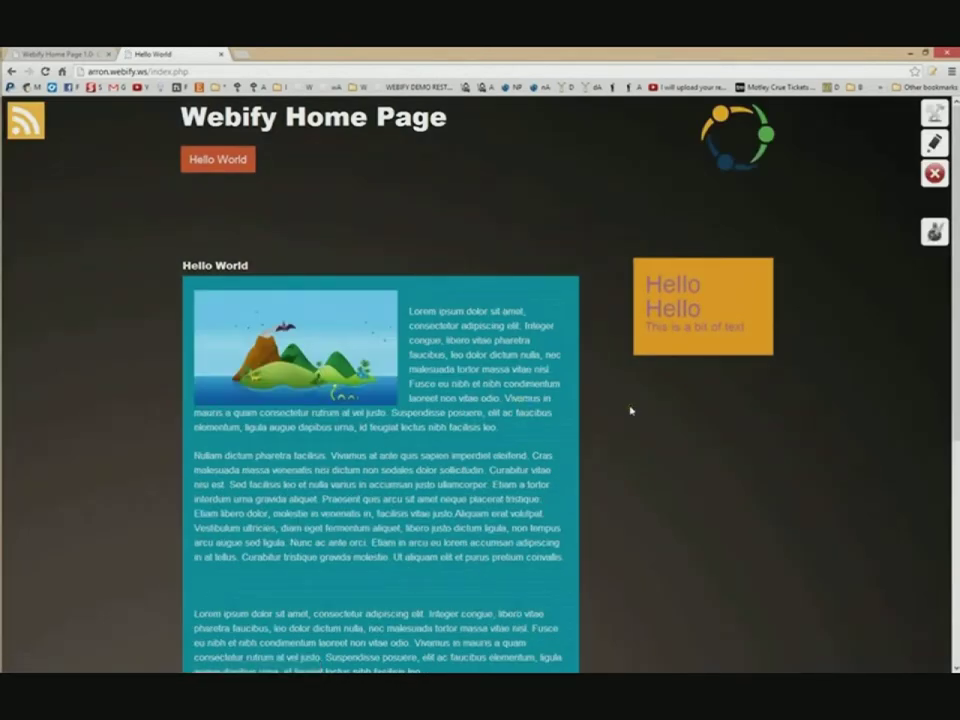
pyautogui.click(60, 54)
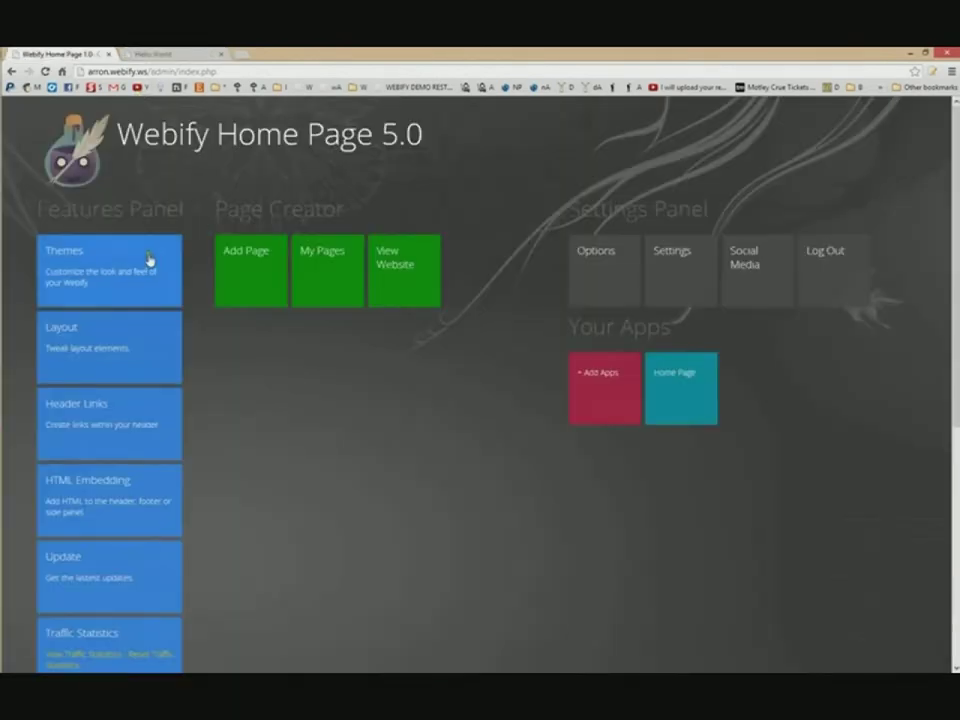
pyautogui.click(153, 54)
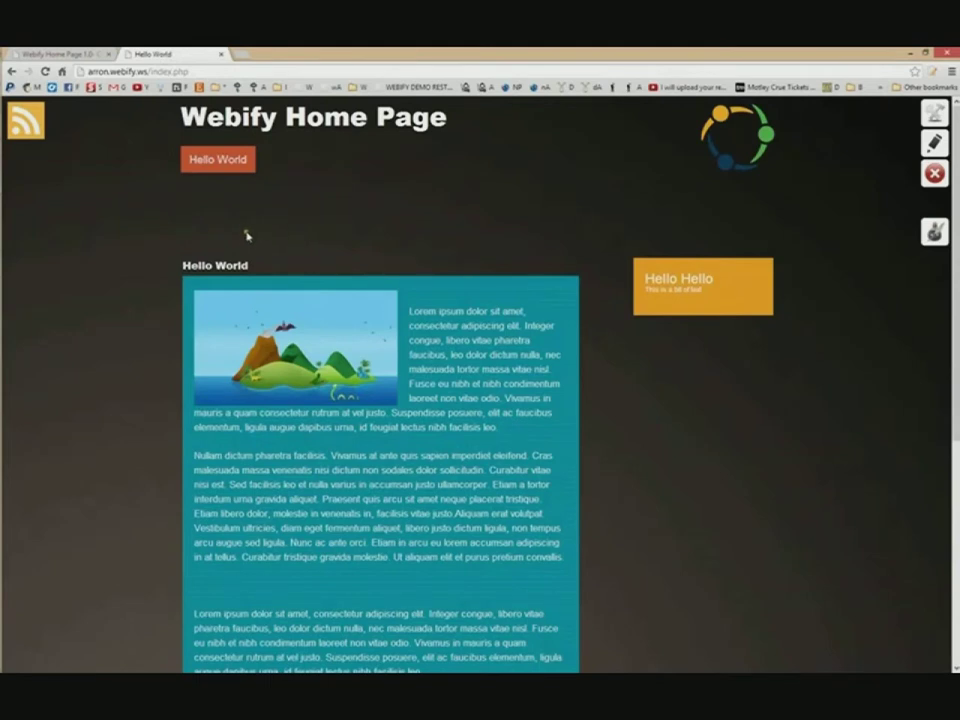
# Open the themes list in the control panel and activate the wordpress-2k12 theme
pyautogui.click(100, 53)
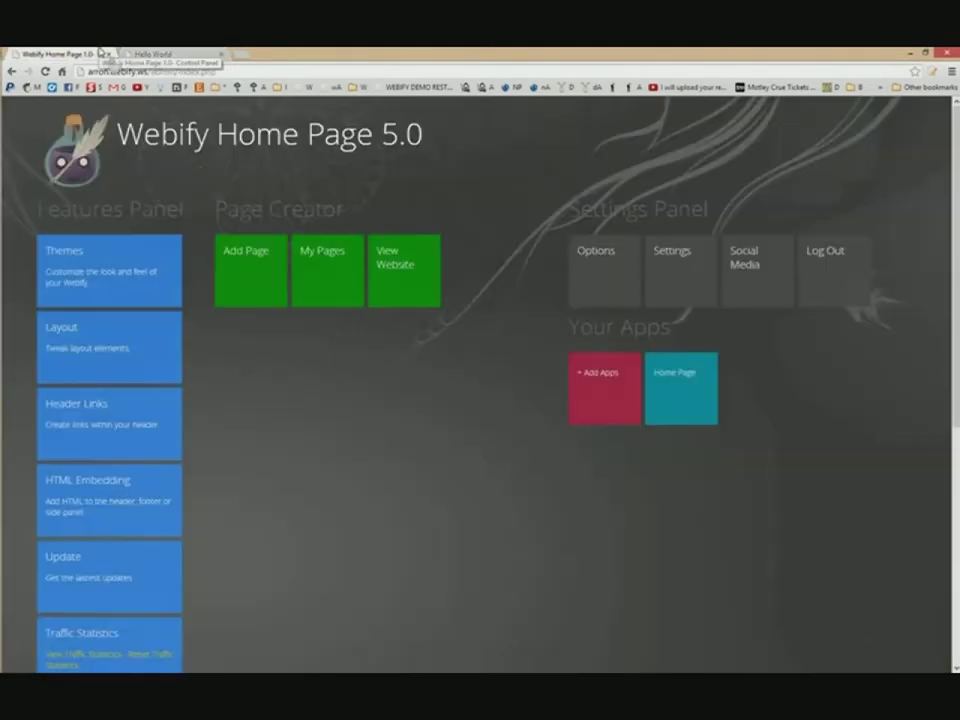
pyautogui.click(96, 268)
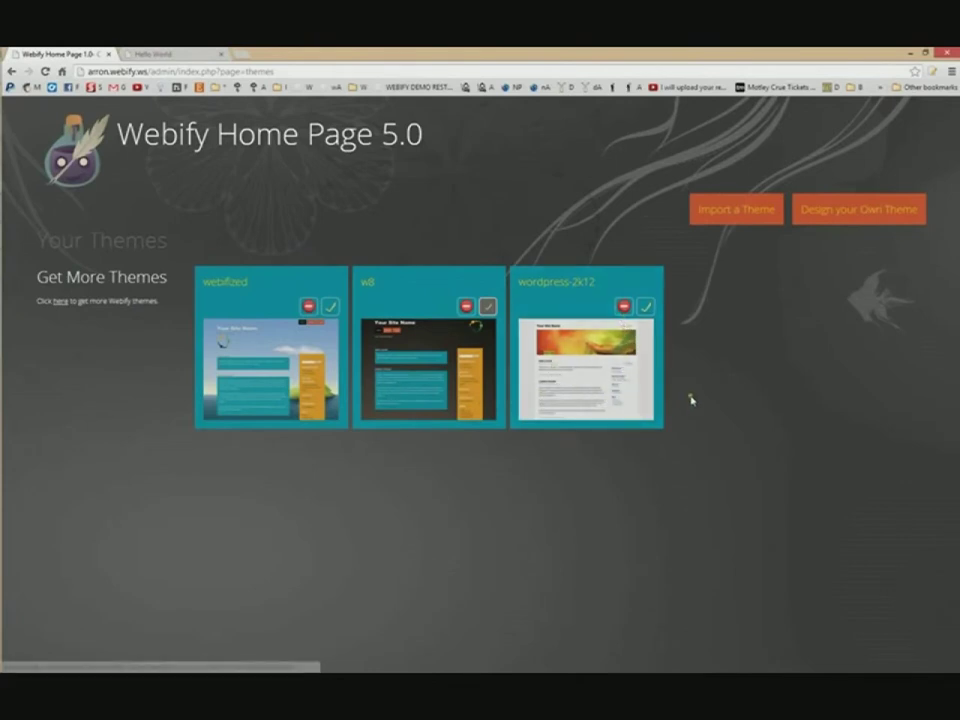
pyautogui.click(647, 307)
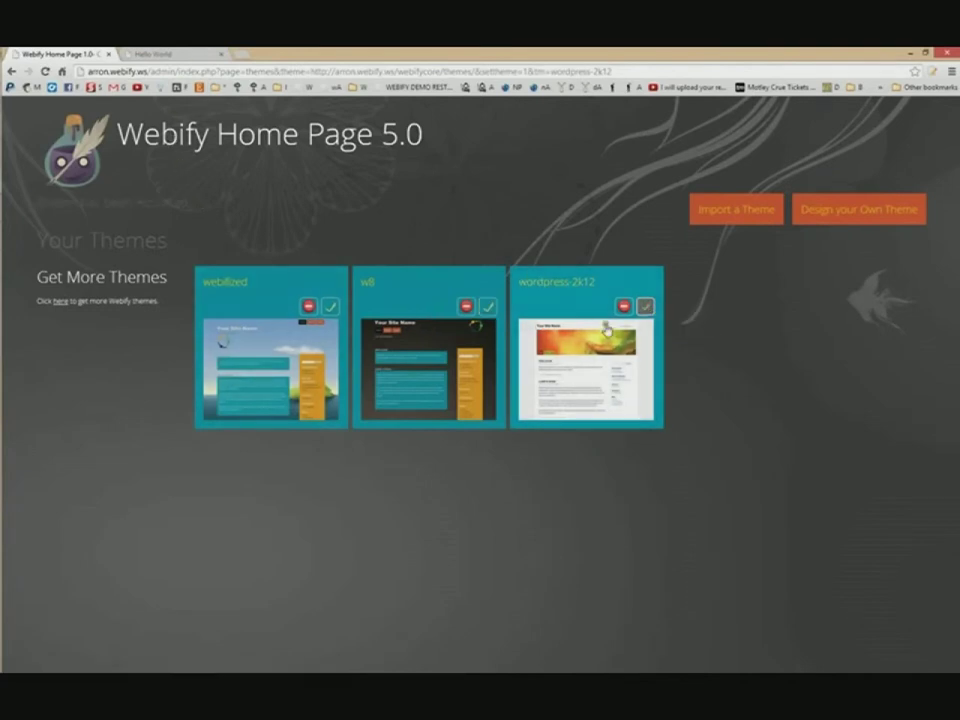
# Reload the published Hello World page and review it in the wordpress-2k12 theme
pyautogui.click(163, 53)
pyautogui.press('F5')
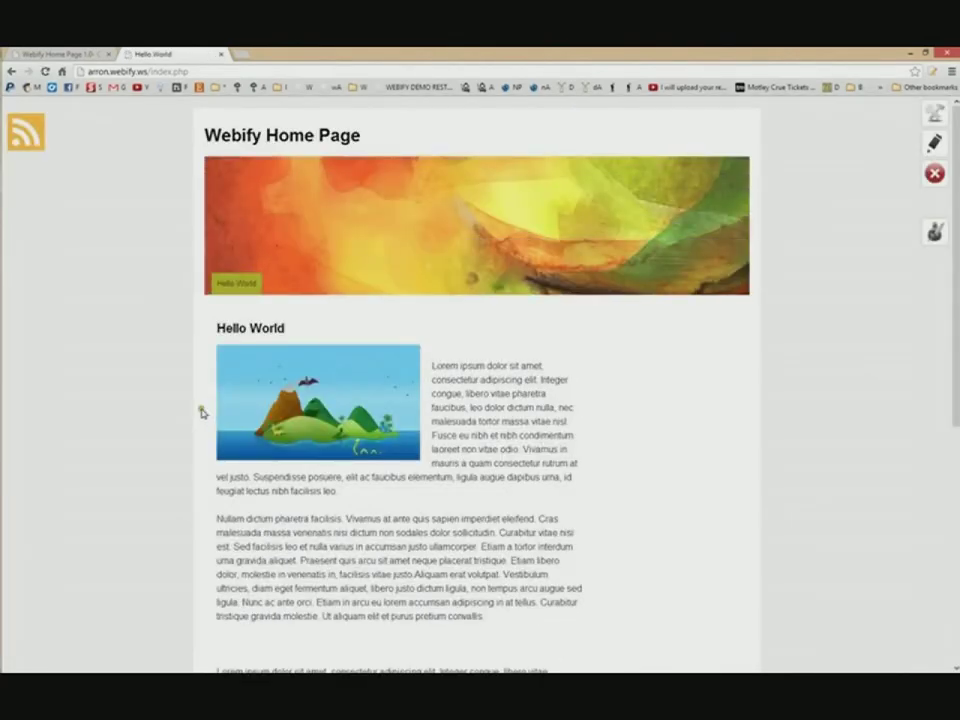
pyautogui.scroll(-8, 205, 411)
pyautogui.scroll(8, 205, 411)
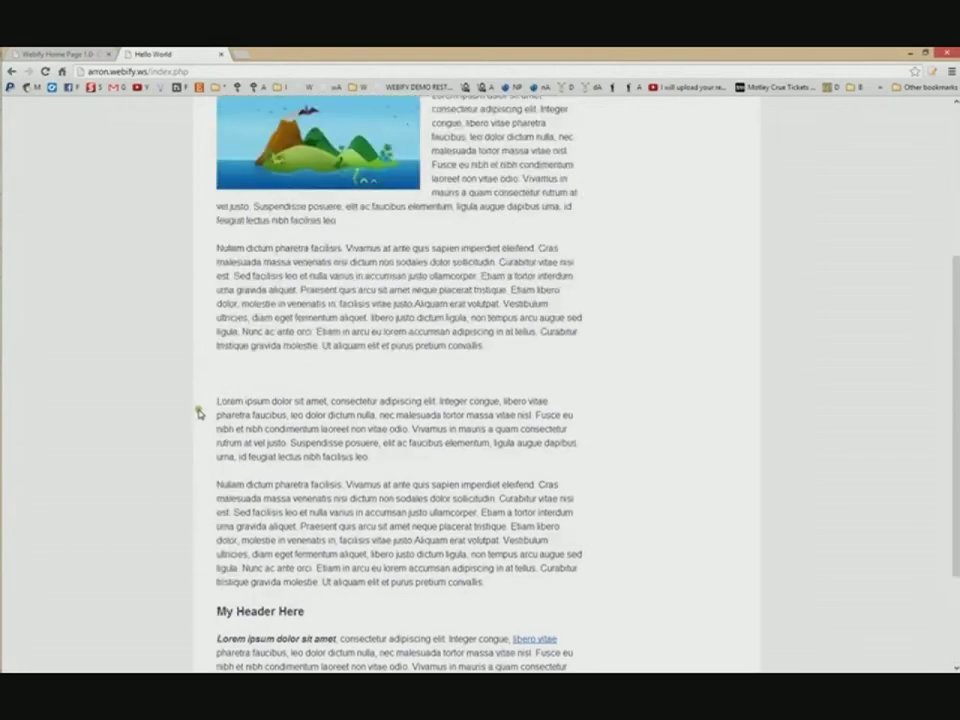
# Browse the online Webify themes, open the Metro theme and view the second screenshot in its photo gallery
pyautogui.click(88, 52)
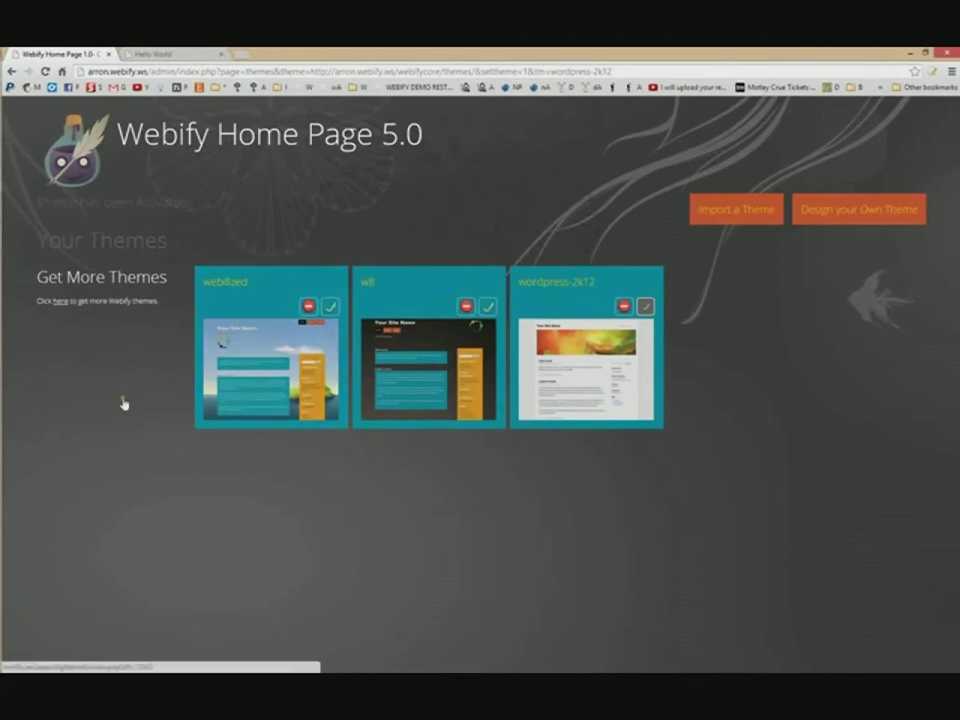
pyautogui.click(64, 304)
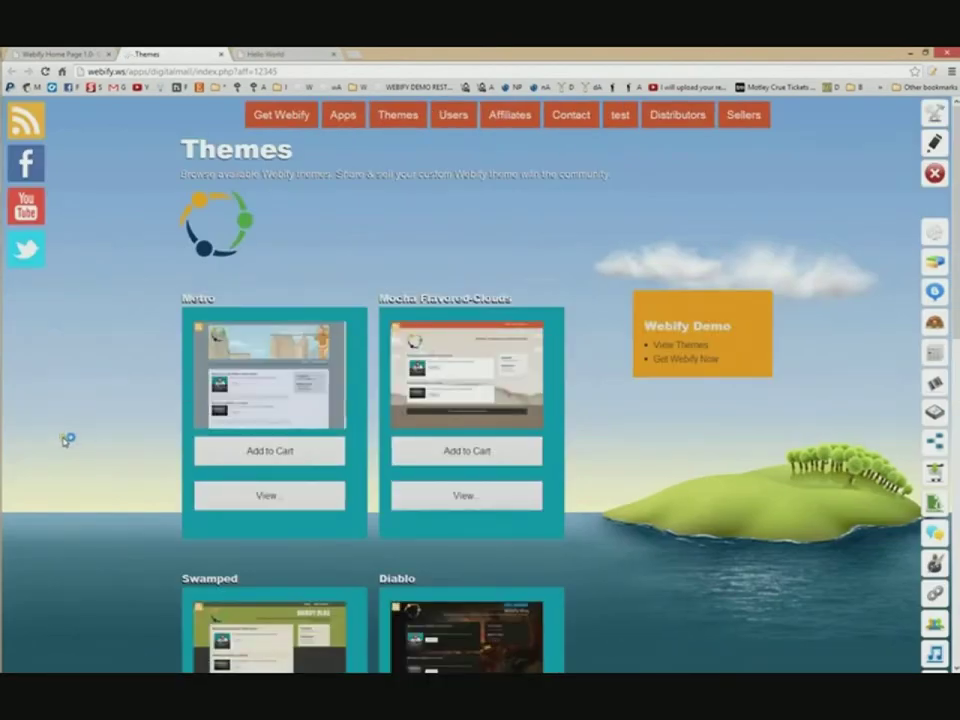
pyautogui.scroll(-5, 64, 442)
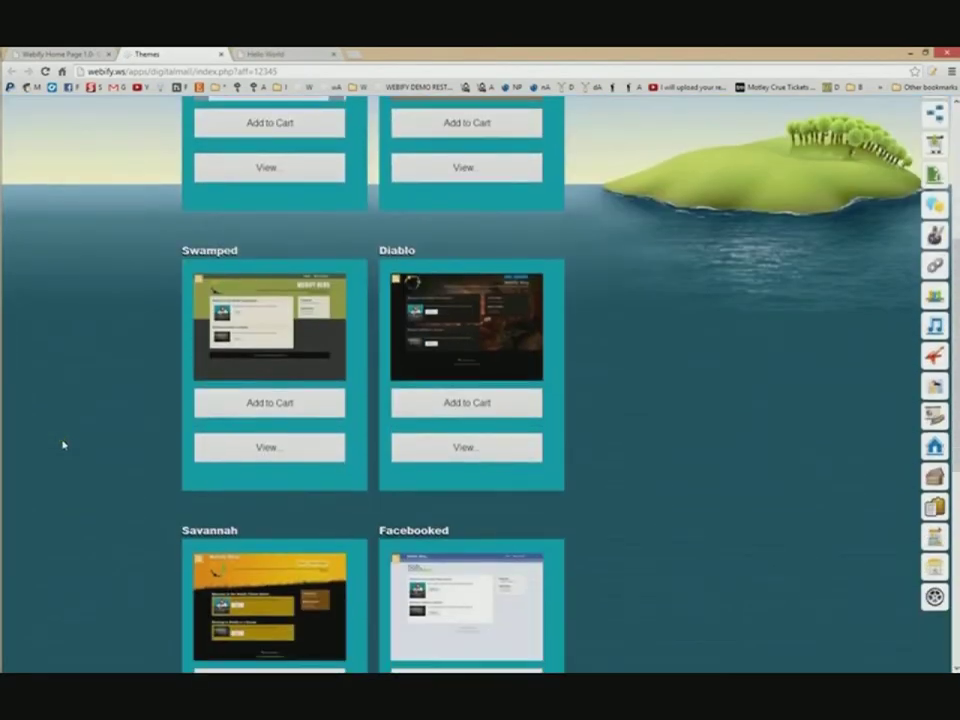
pyautogui.scroll(5, 63, 444)
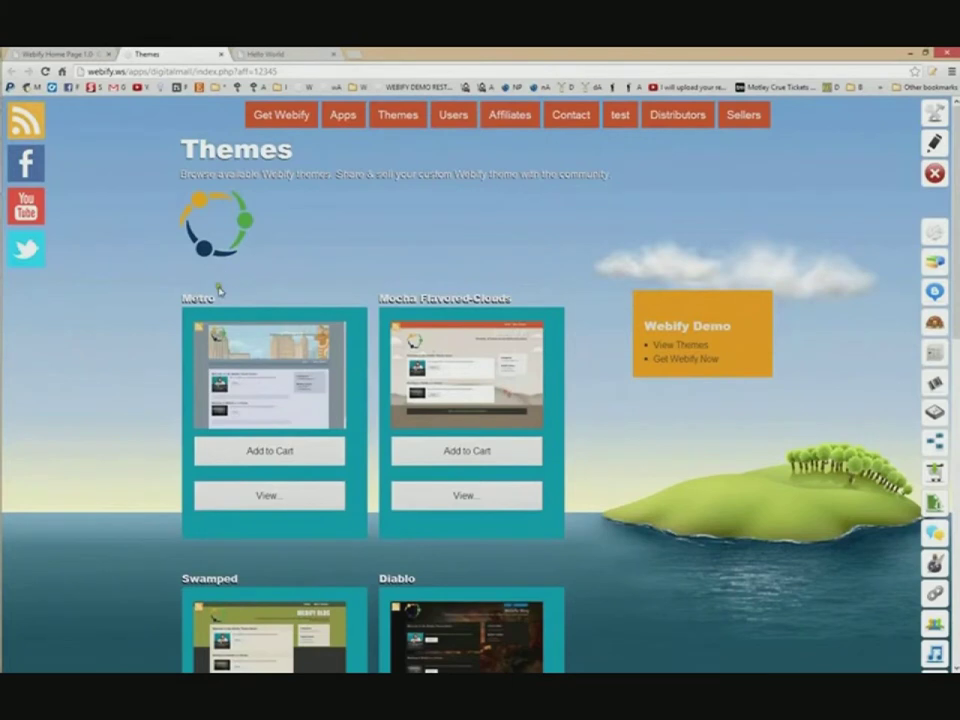
pyautogui.click(243, 387)
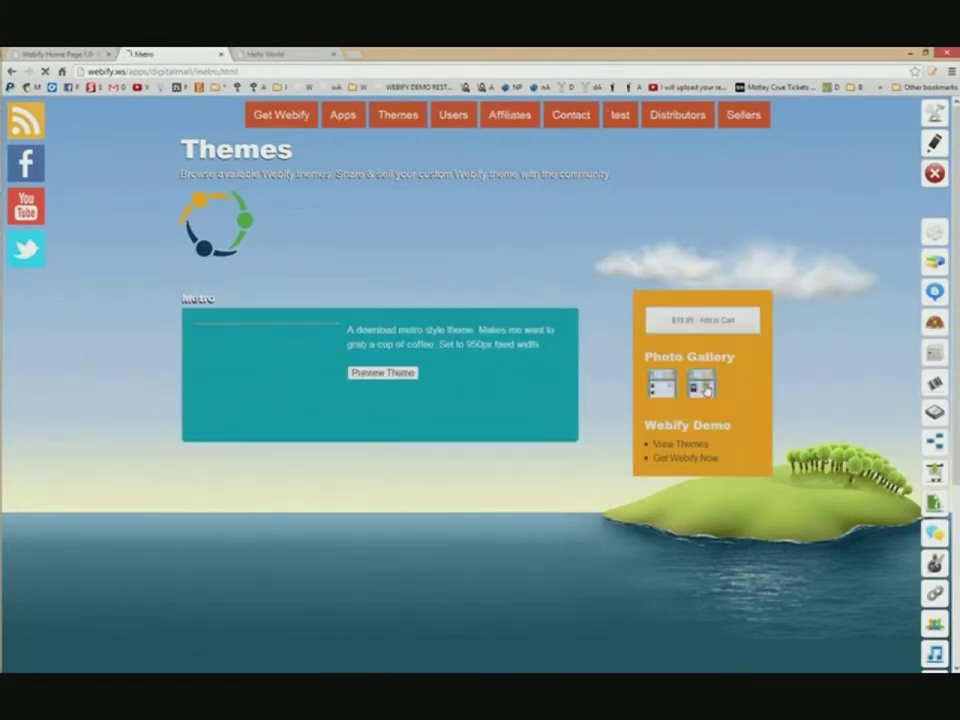
pyautogui.click(704, 387)
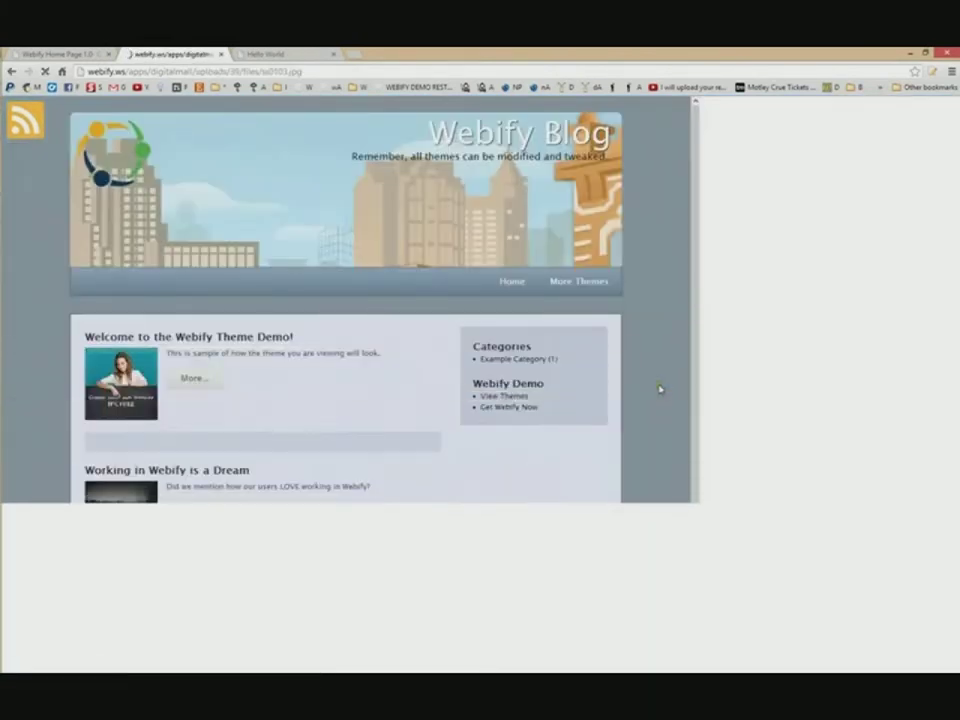
# Return to the control panel's themes page and close all other browser tabs
pyautogui.click(69, 52)
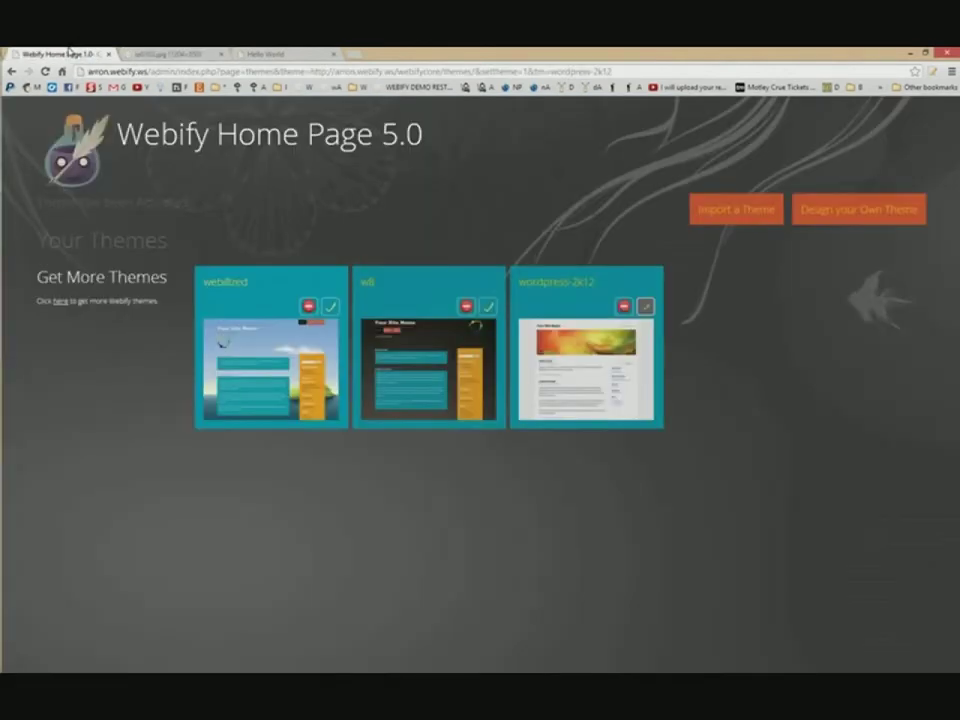
pyautogui.rightClick(69, 52)
pyautogui.click(145, 133)
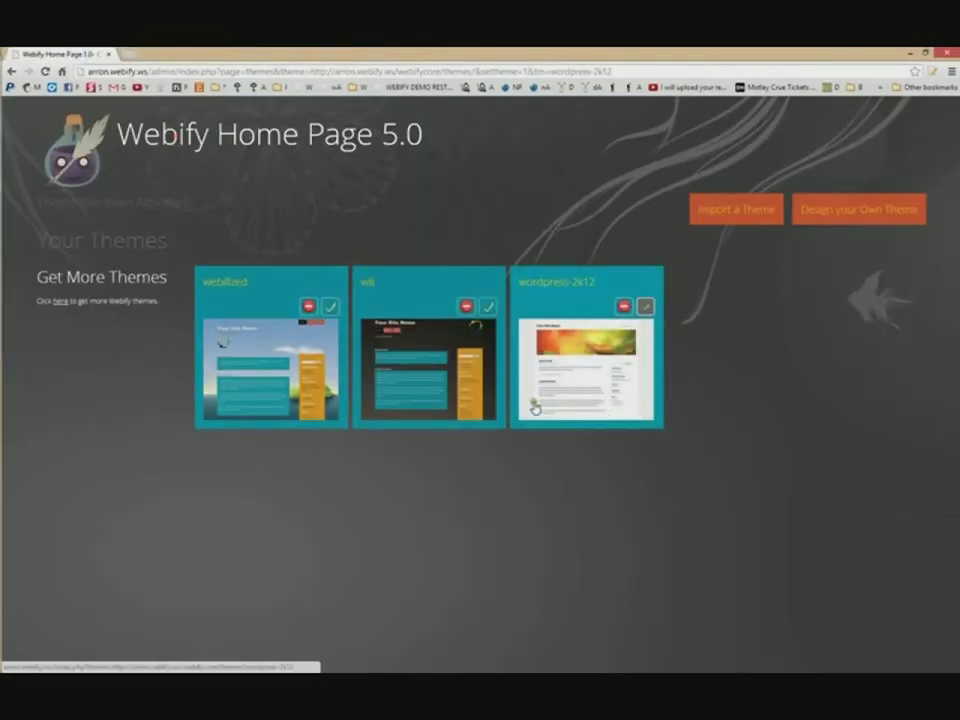
# Choose to design an own theme, go to the Lubith site, start its theme editor and open the background options
pyautogui.click(839, 212)
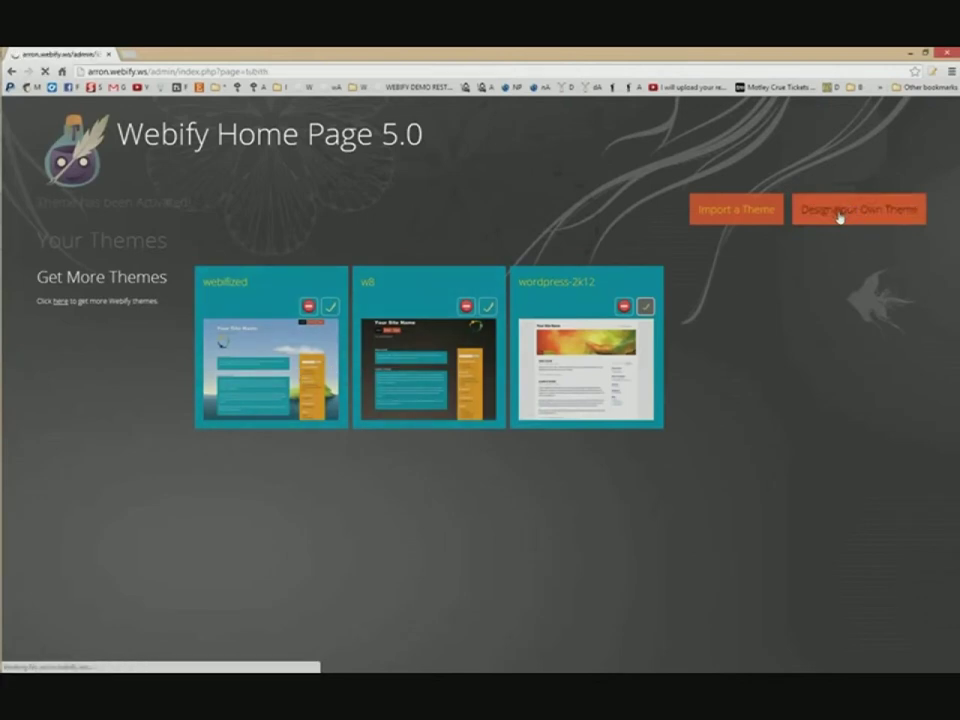
pyautogui.click(83, 256)
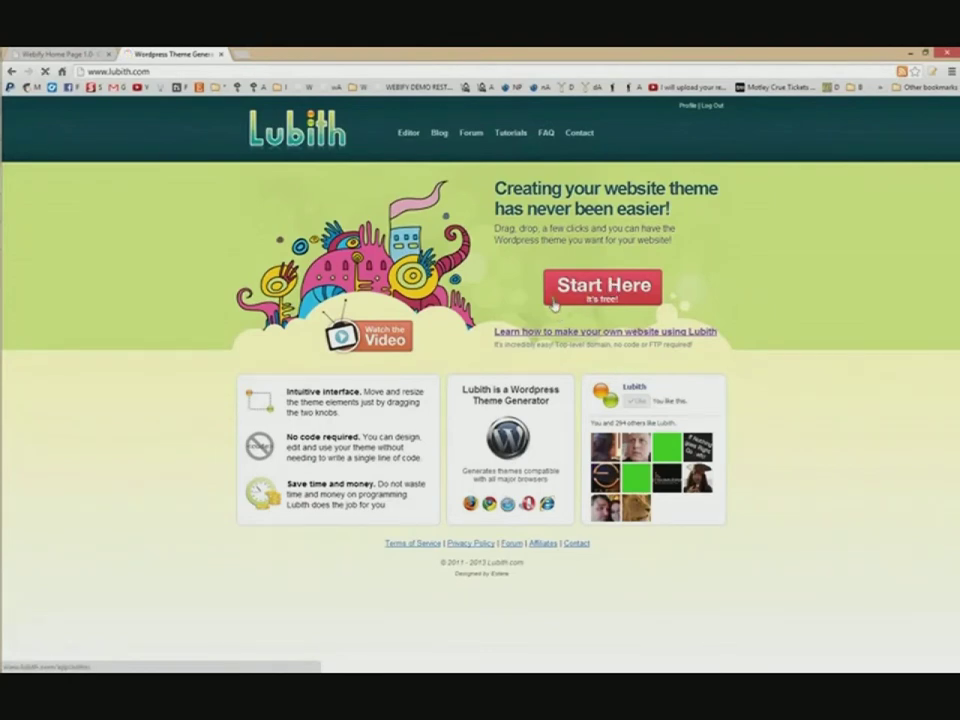
pyautogui.click(605, 289)
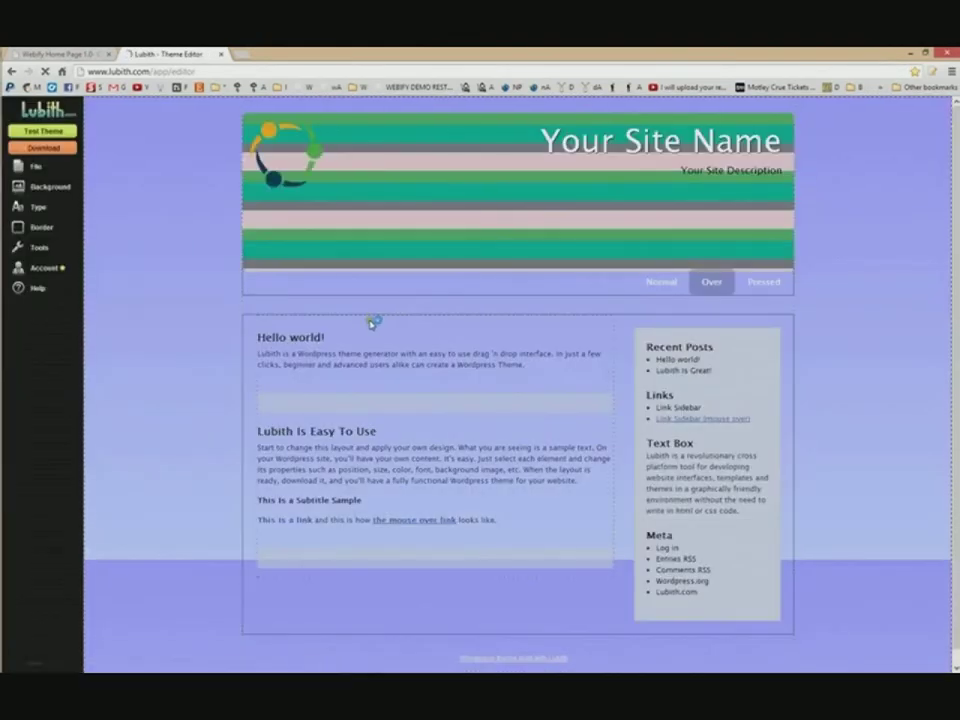
pyautogui.click(50, 189)
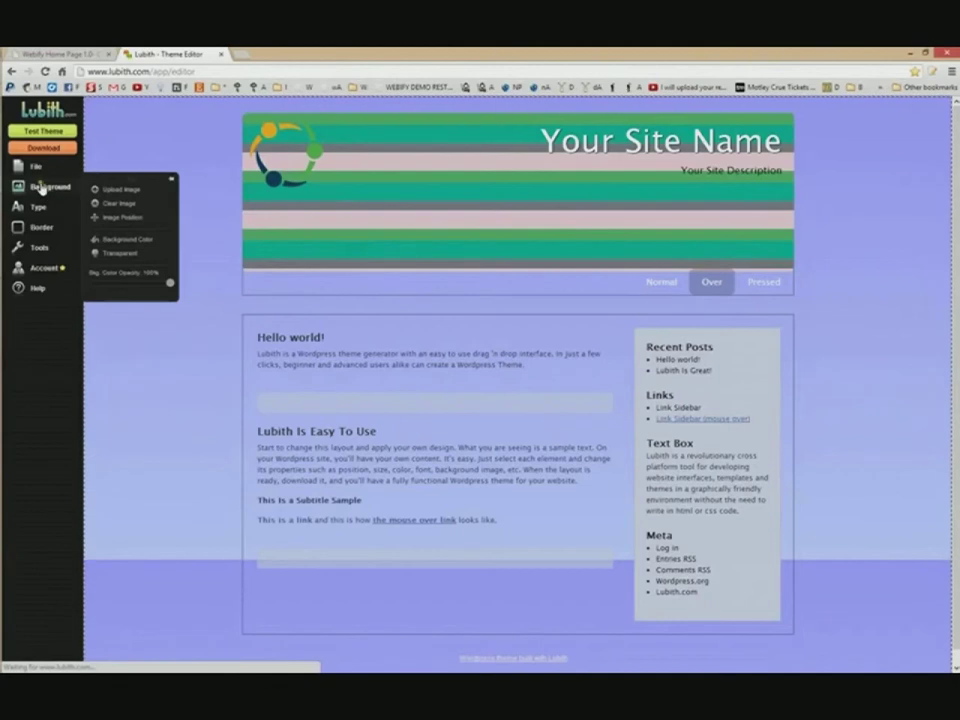
# Load the second theme in the first row of the saved Lubith themes into the editor
pyautogui.click(42, 166)
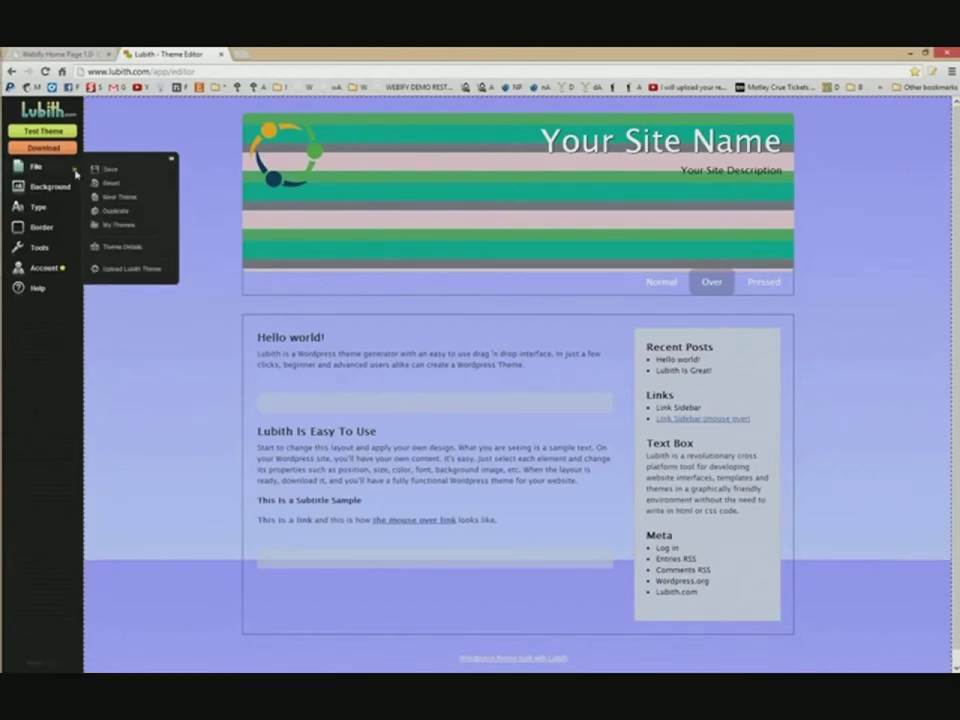
pyautogui.click(127, 224)
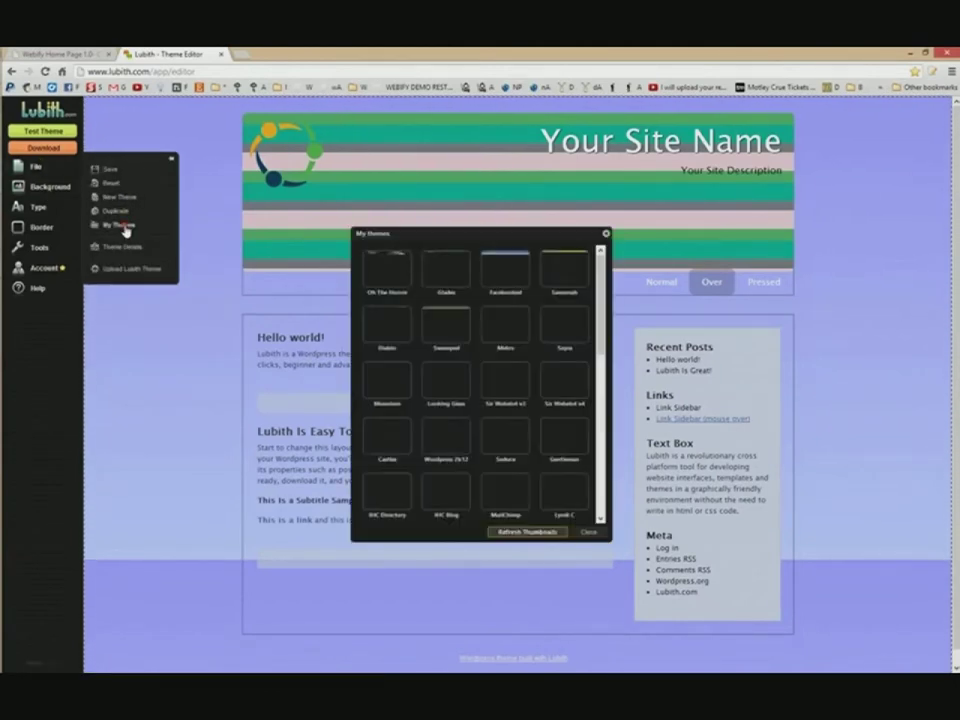
pyautogui.click(447, 283)
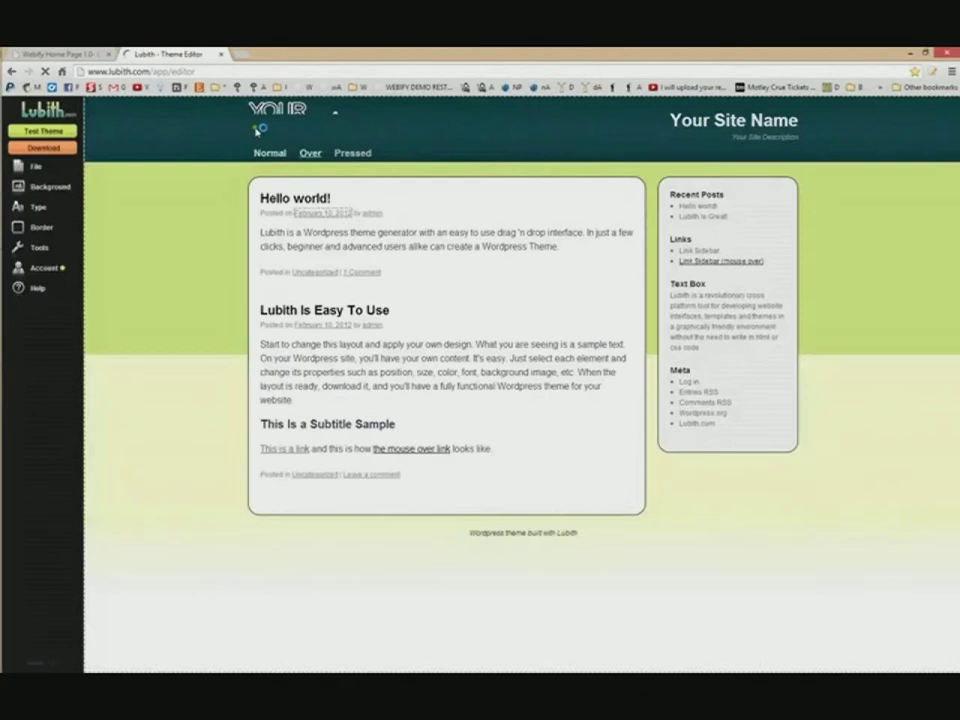
# Open the Savannah theme from the saved Lubith themes
pyautogui.click(35, 166)
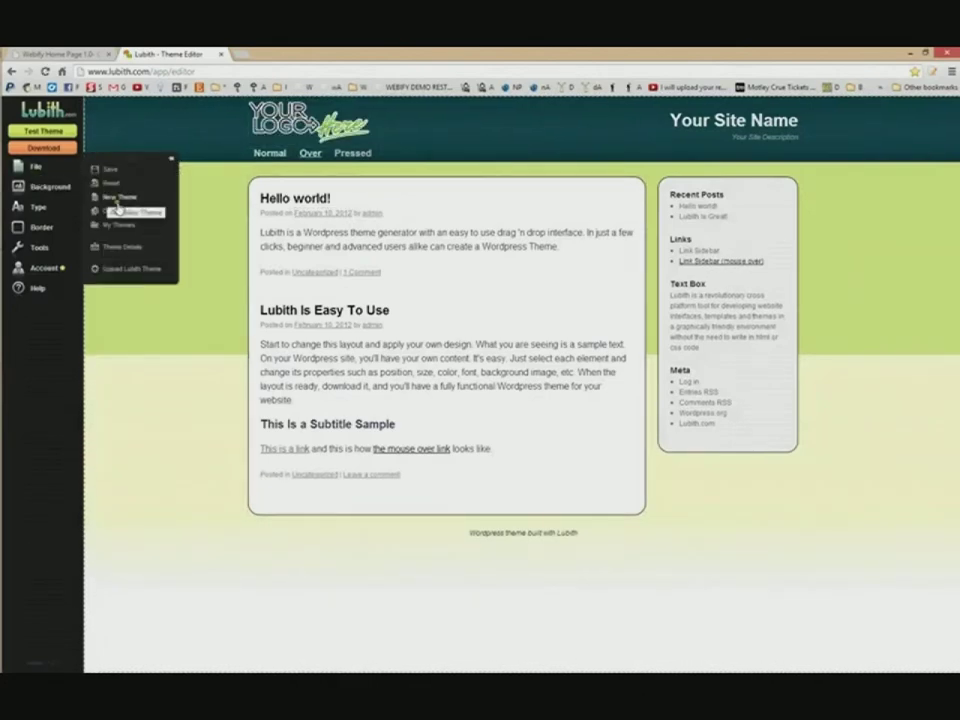
pyautogui.click(120, 224)
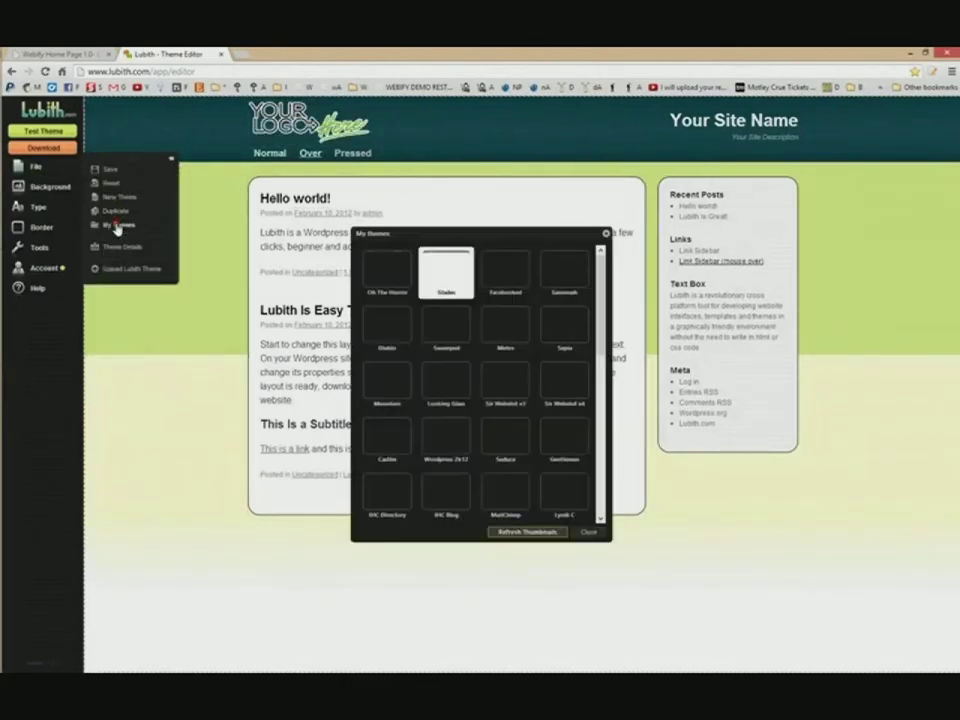
pyautogui.click(552, 277)
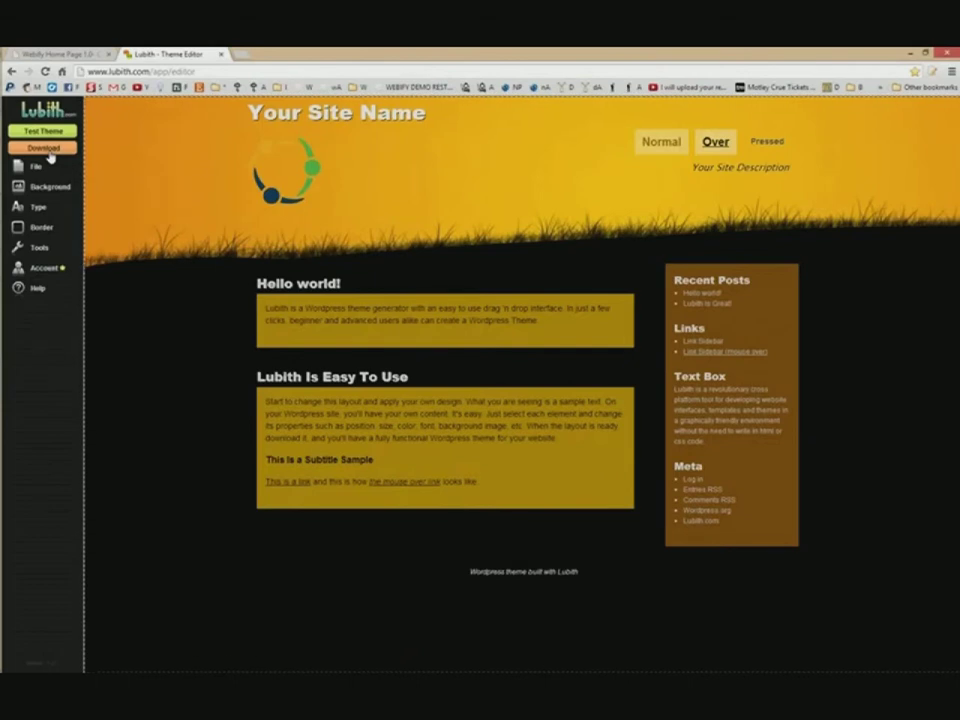
# Open Webify's YouTube channel from its website, view the video on creating a theme with Lubith, and return to the Lubith editor
pyautogui.click(312, 88)
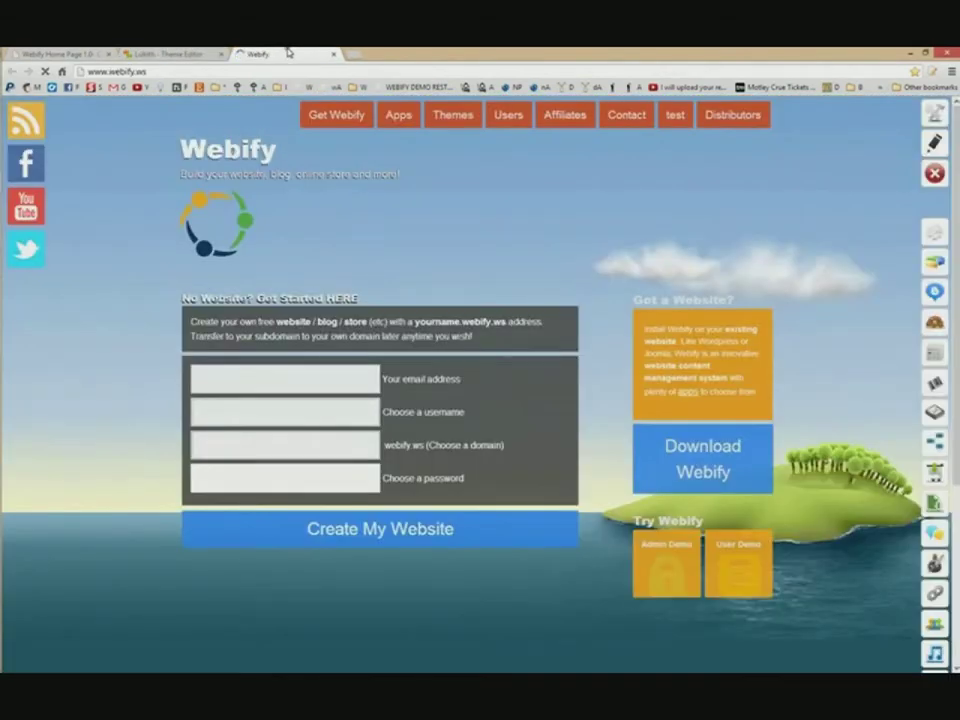
pyautogui.click(25, 212)
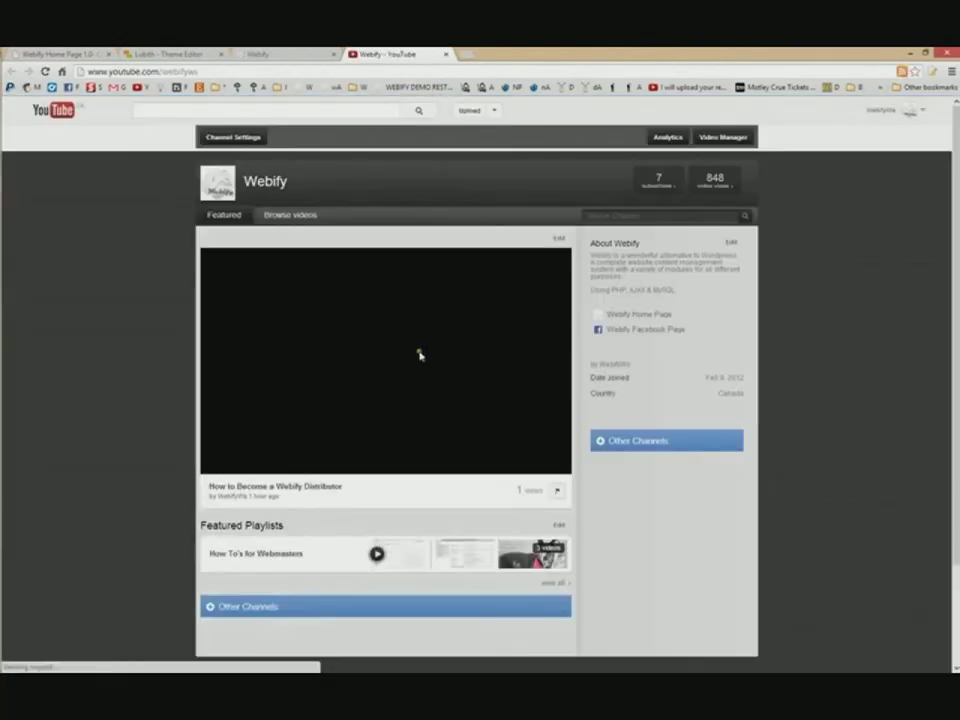
pyautogui.click(298, 218)
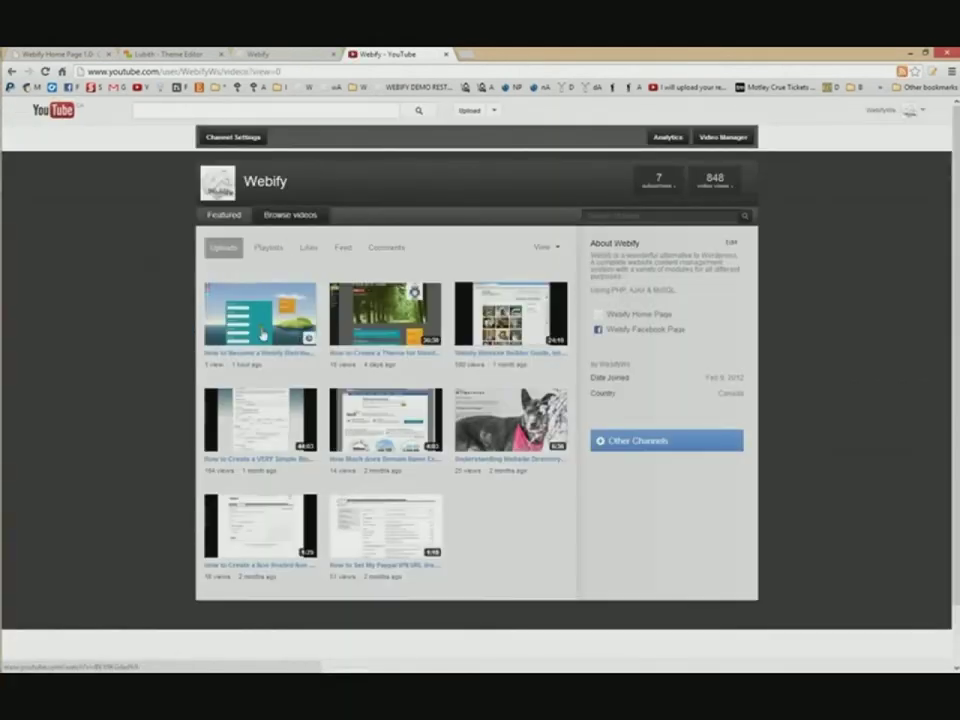
pyautogui.click(374, 314)
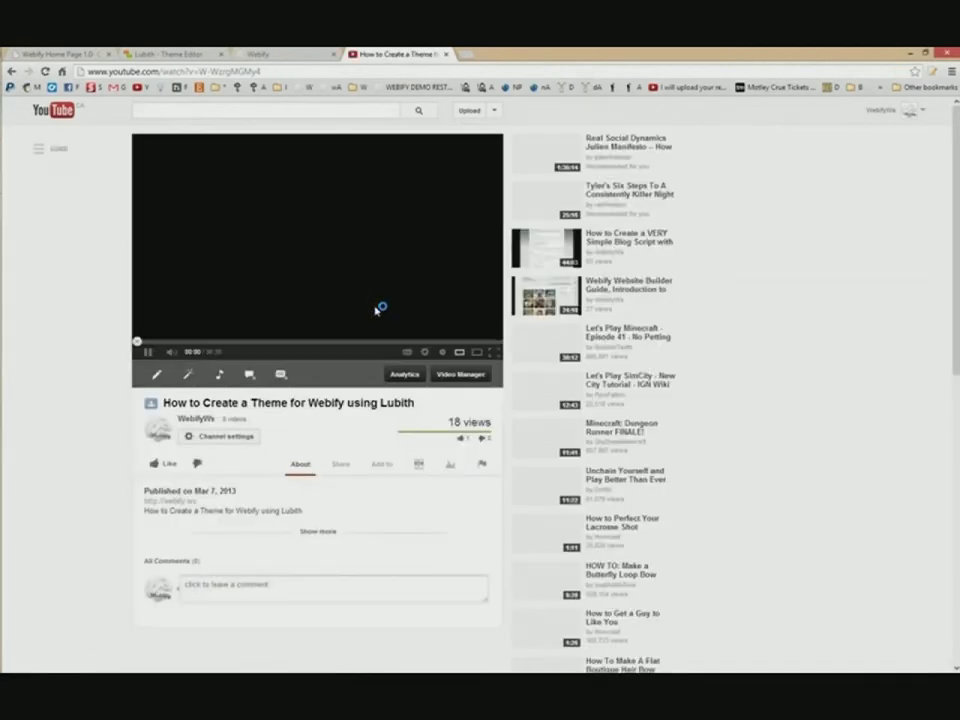
pyautogui.click(446, 56)
pyautogui.click(165, 53)
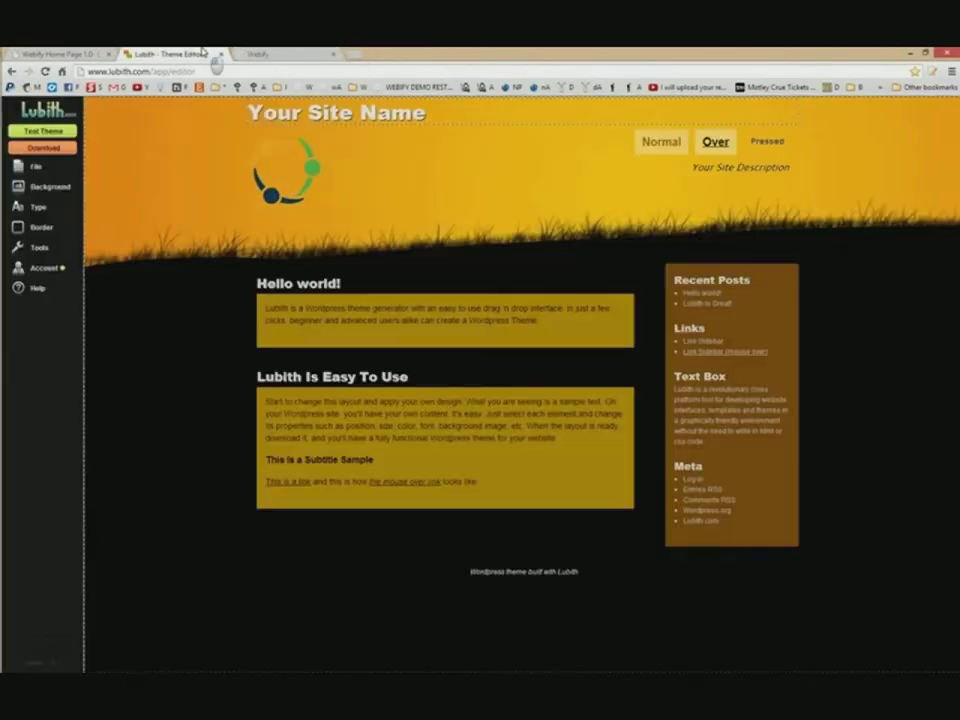
# Download the Savannah theme from Lubith and open the theme import page in the Webify control panel
pyautogui.moveTo(51, 162)
pyautogui.click(43, 148)
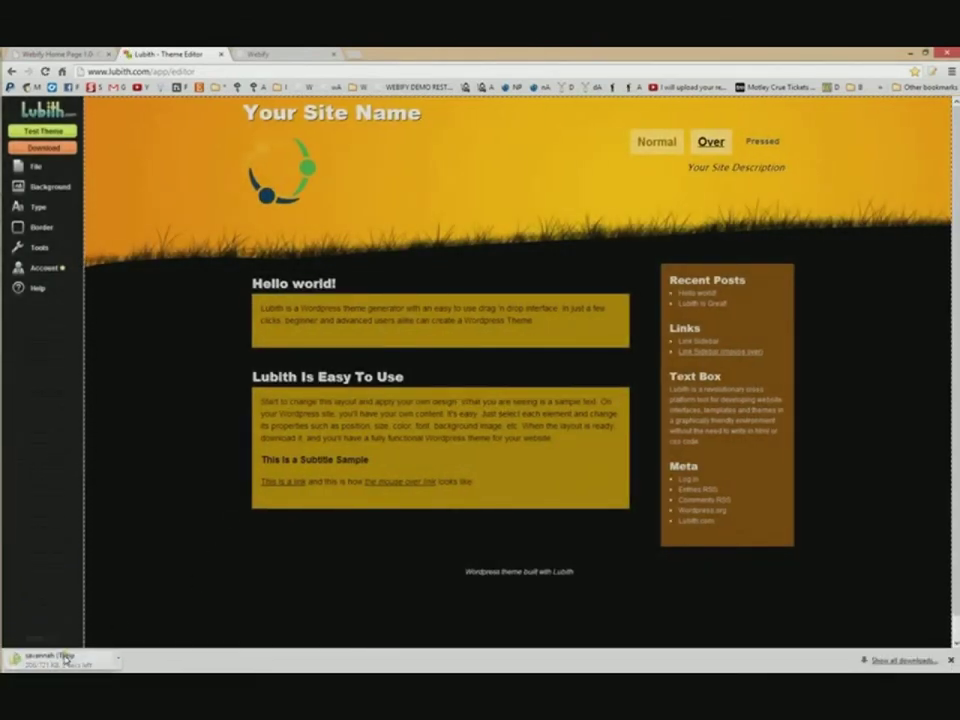
pyautogui.click(70, 53)
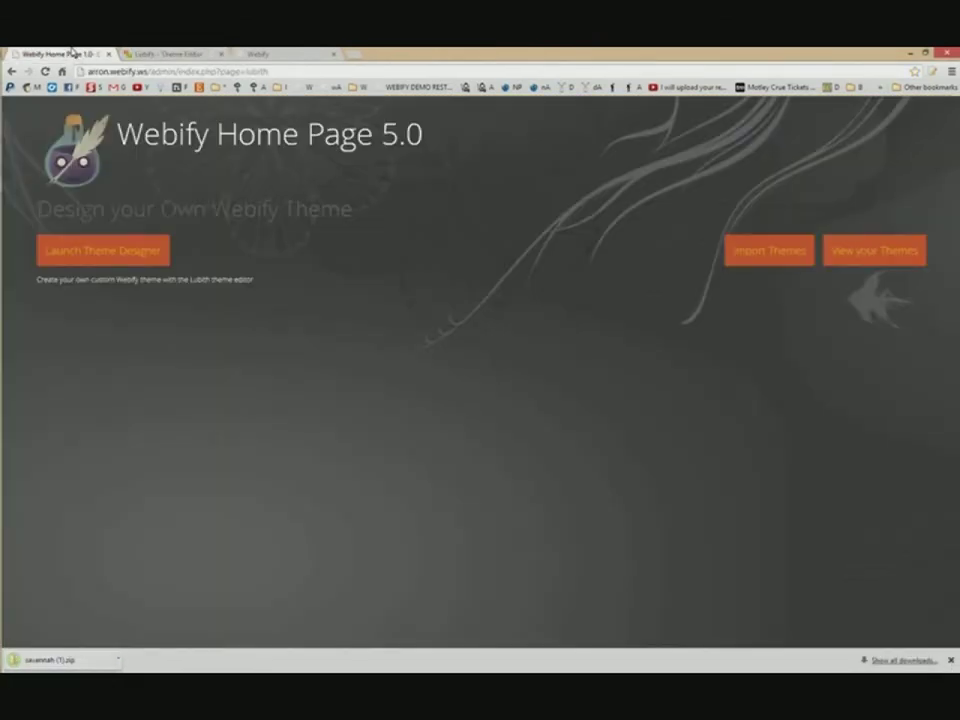
pyautogui.click(766, 251)
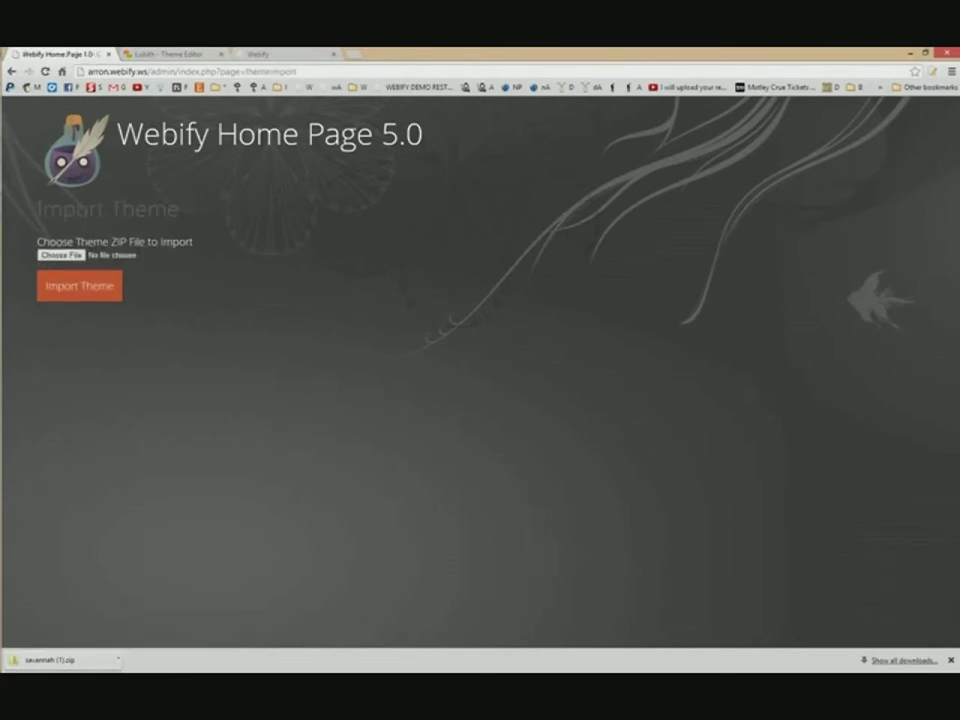
# Import savannah.zip from the Downloads folder and make savannah the active Webify theme
pyautogui.click(61, 255)
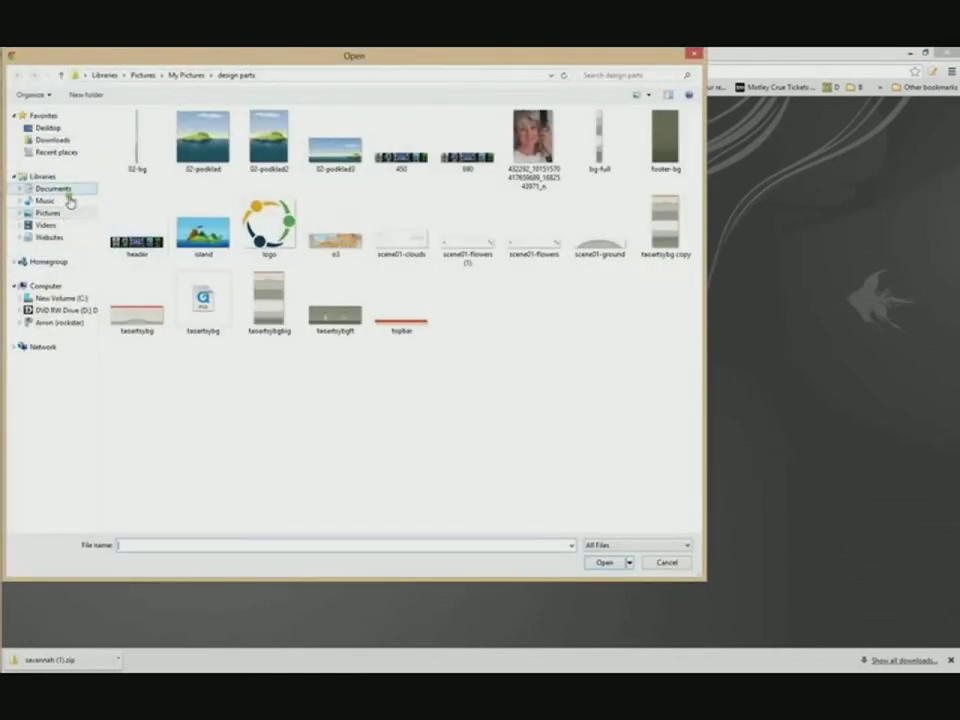
pyautogui.click(62, 140)
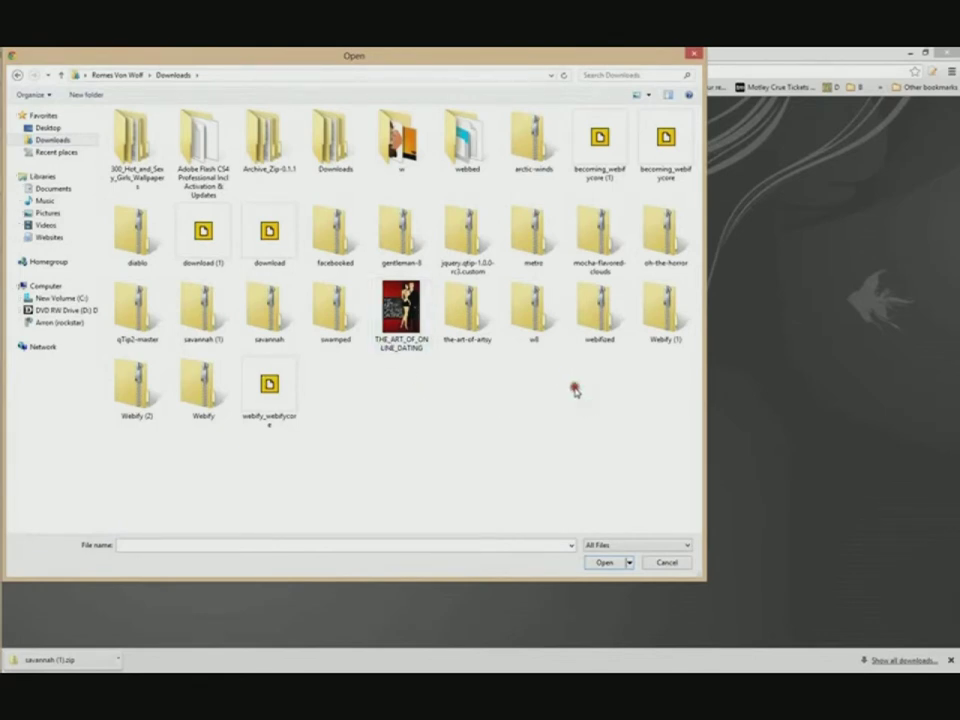
pyautogui.click(204, 314)
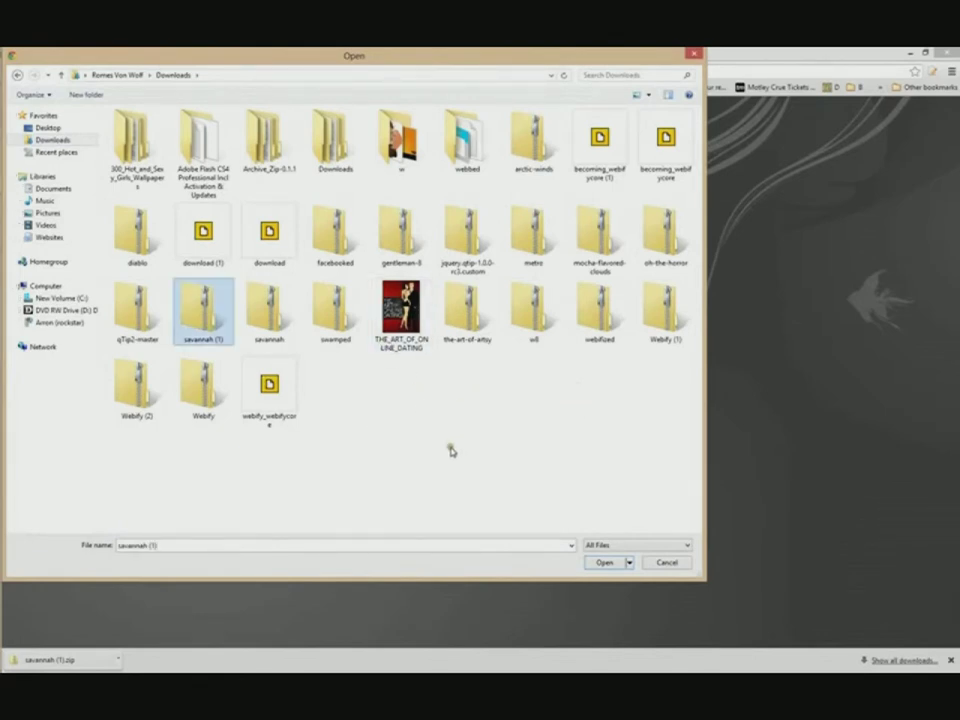
pyautogui.doubleClick(269, 325)
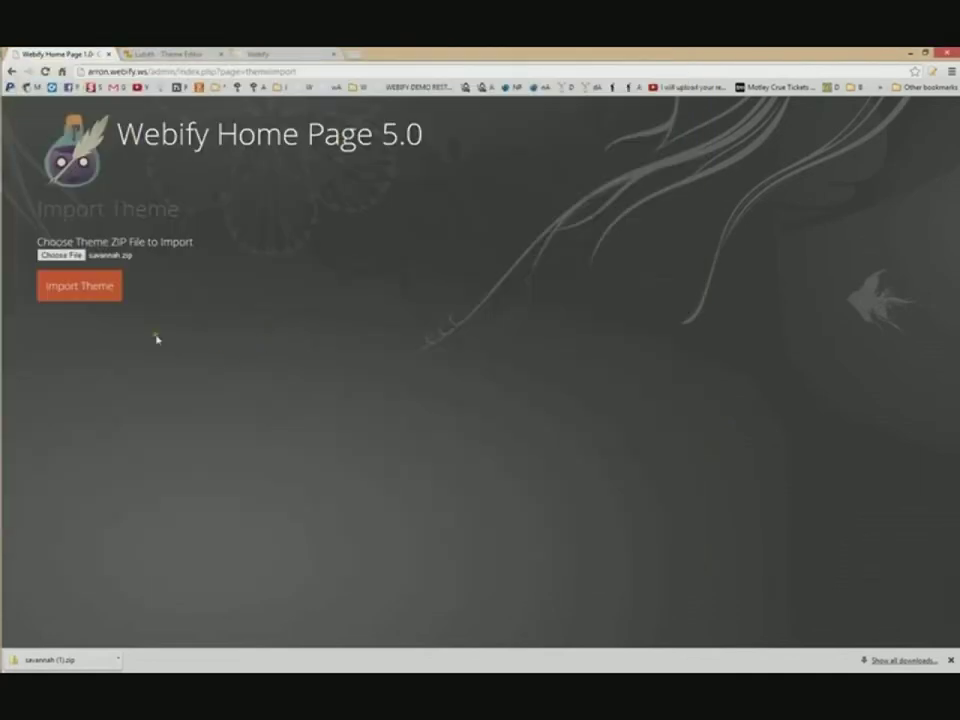
pyautogui.click(85, 295)
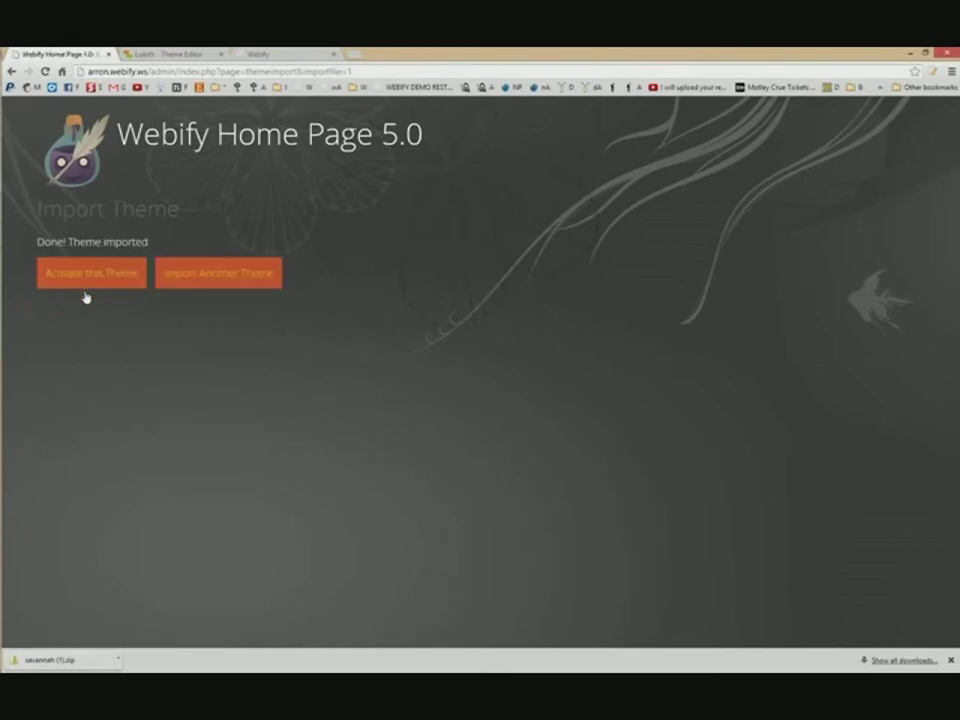
pyautogui.click(93, 275)
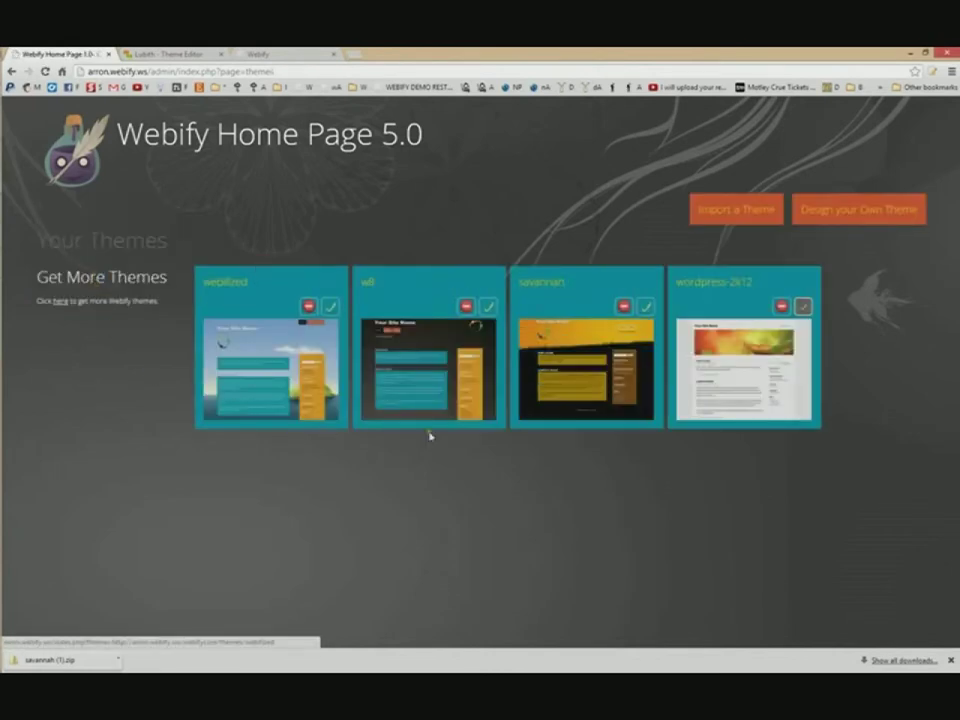
pyautogui.click(645, 307)
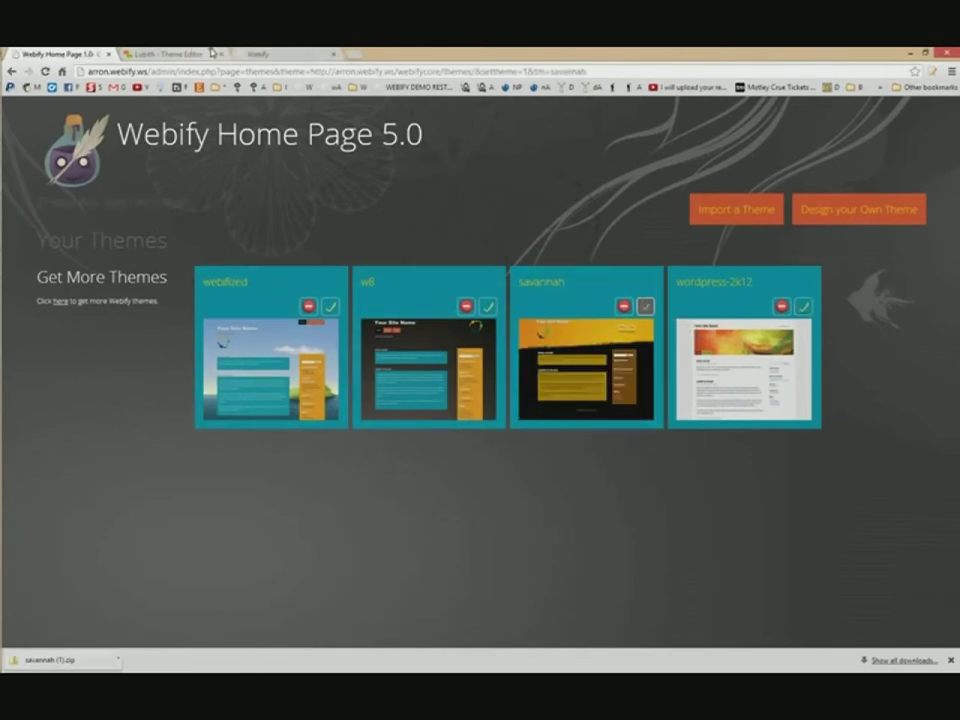
# Return to the control panel's main page and close all other browser tabs
pyautogui.click(245, 53)
pyautogui.click(72, 52)
pyautogui.click(92, 142)
pyautogui.rightClick(72, 50)
pyautogui.click(115, 122)
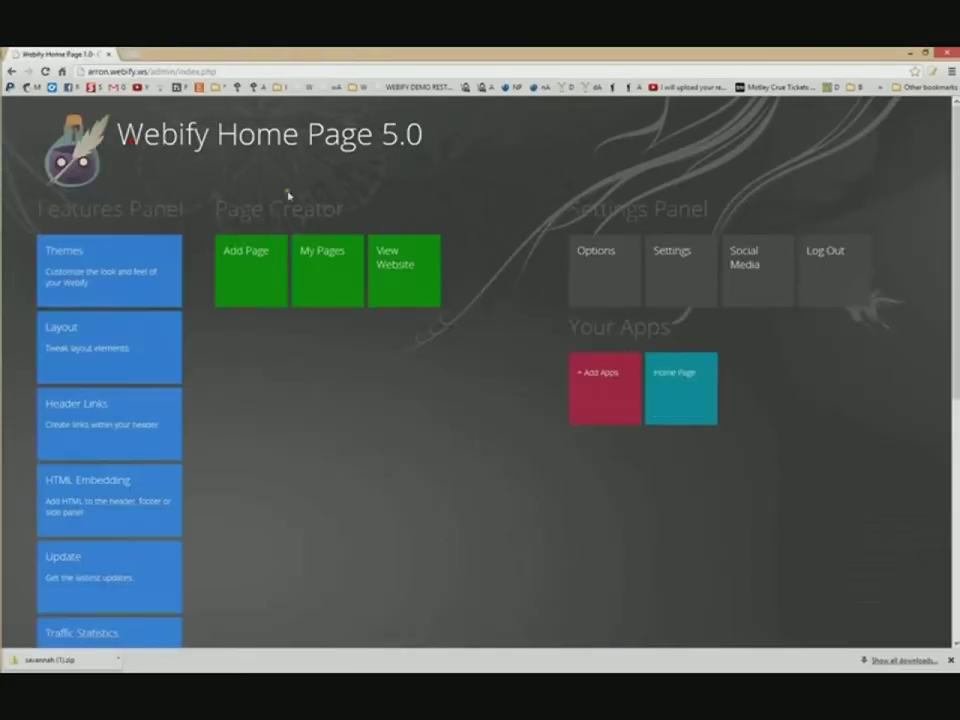
# View the published website in the savannah theme, follow its Hello World header link, and return to the control panel
pyautogui.click(395, 285)
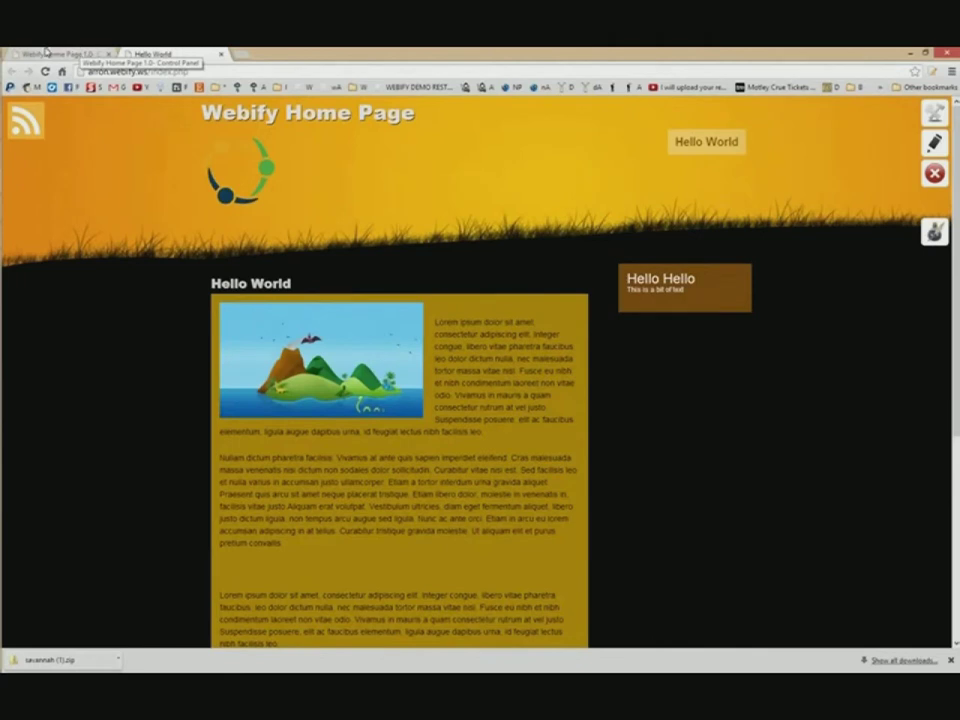
pyautogui.click(50, 53)
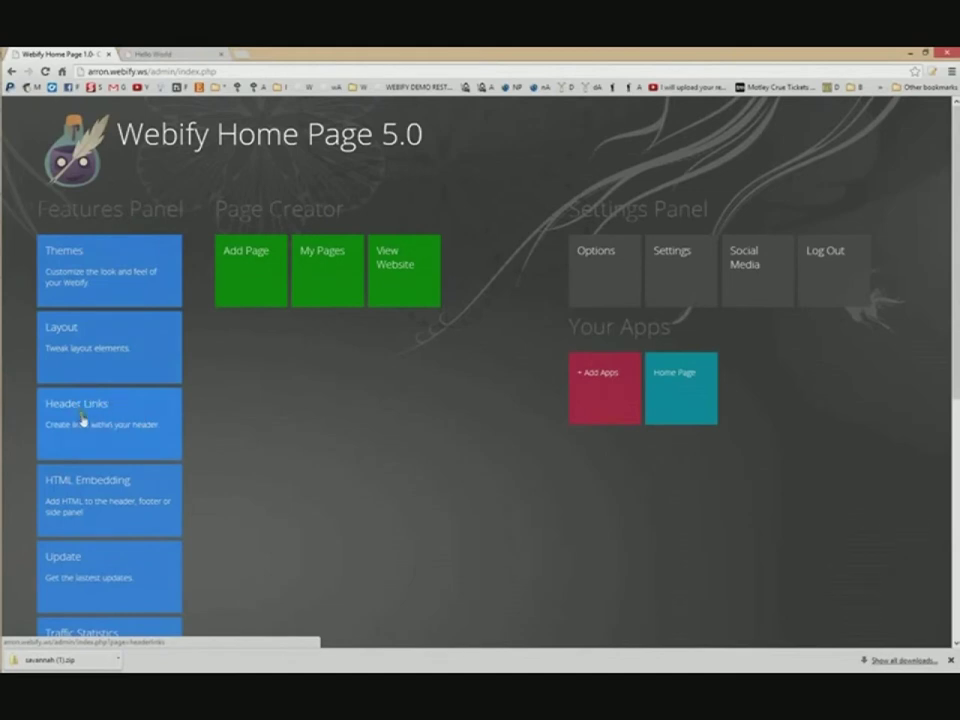
pyautogui.click(145, 54)
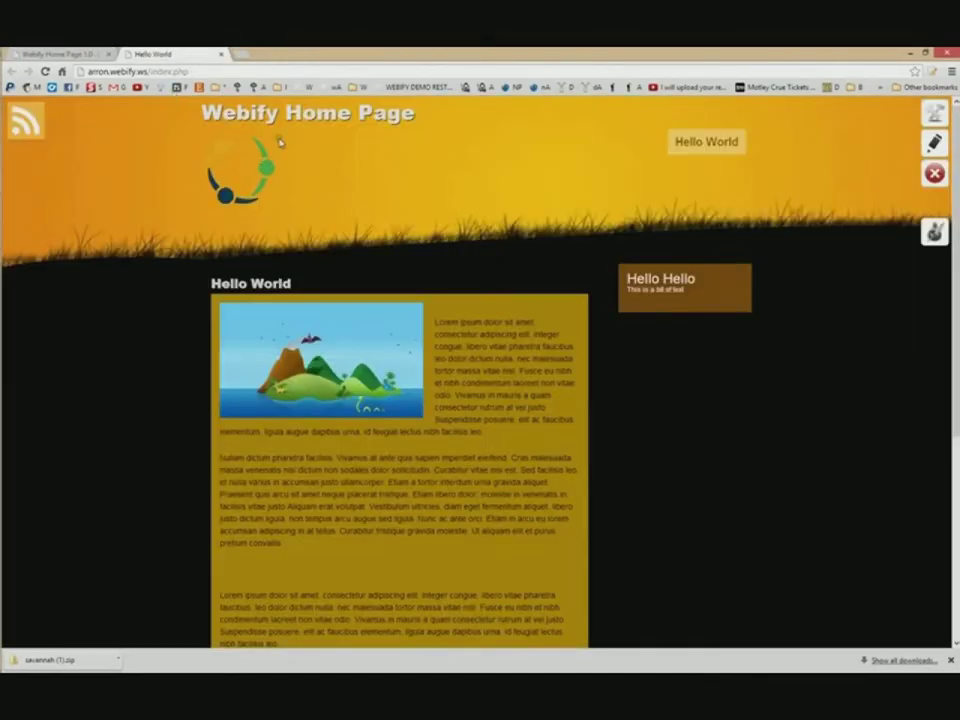
pyautogui.click(696, 147)
pyautogui.click(62, 54)
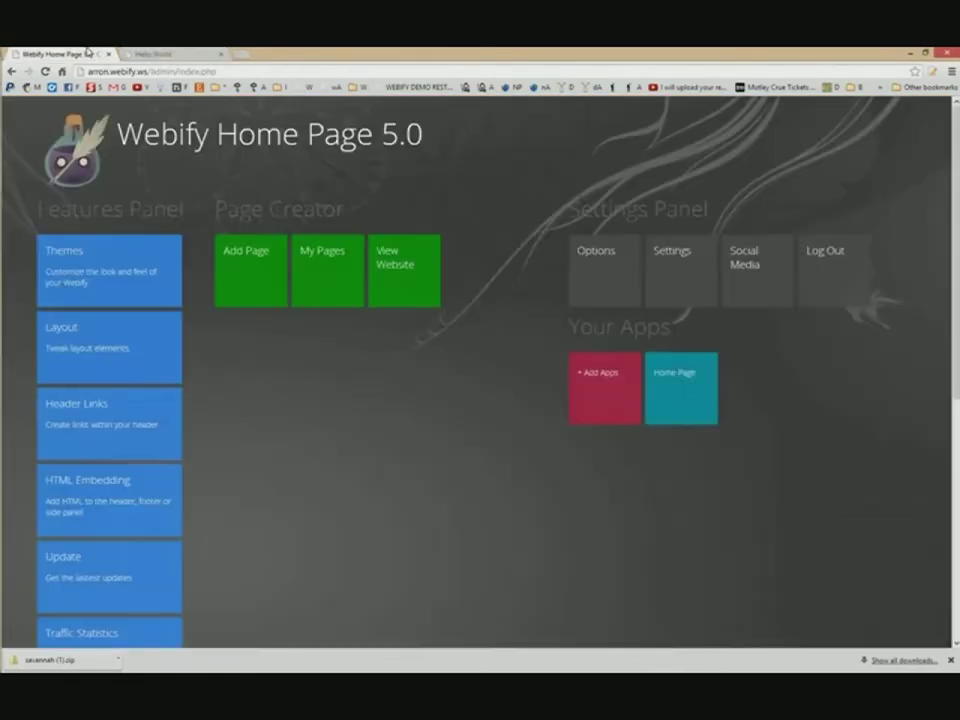
pyautogui.click(157, 53)
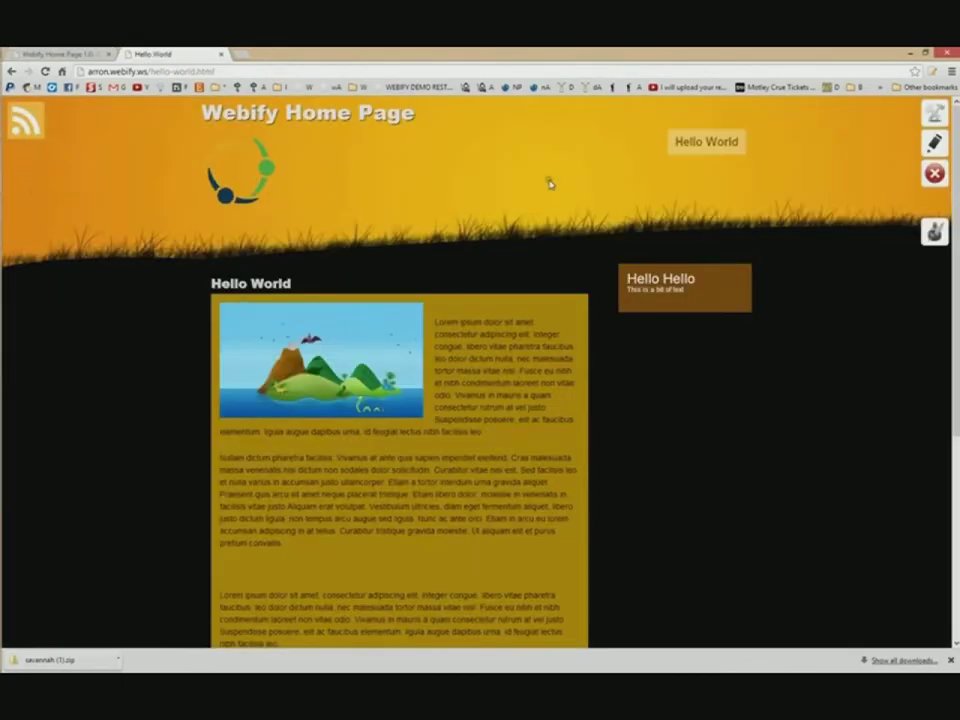
pyautogui.click(62, 51)
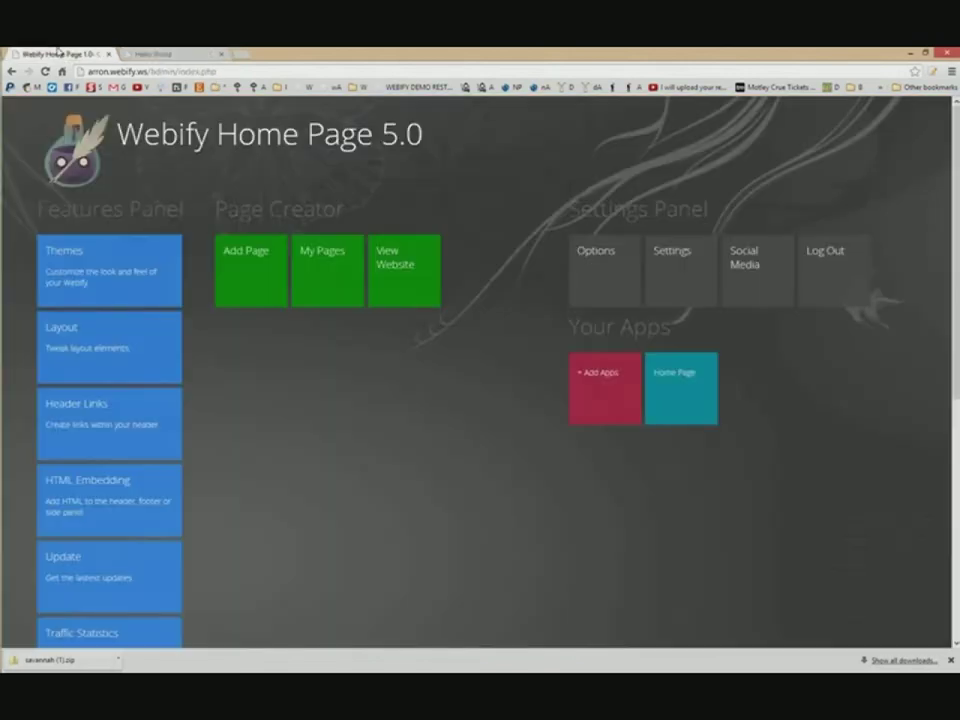
pyautogui.click(104, 427)
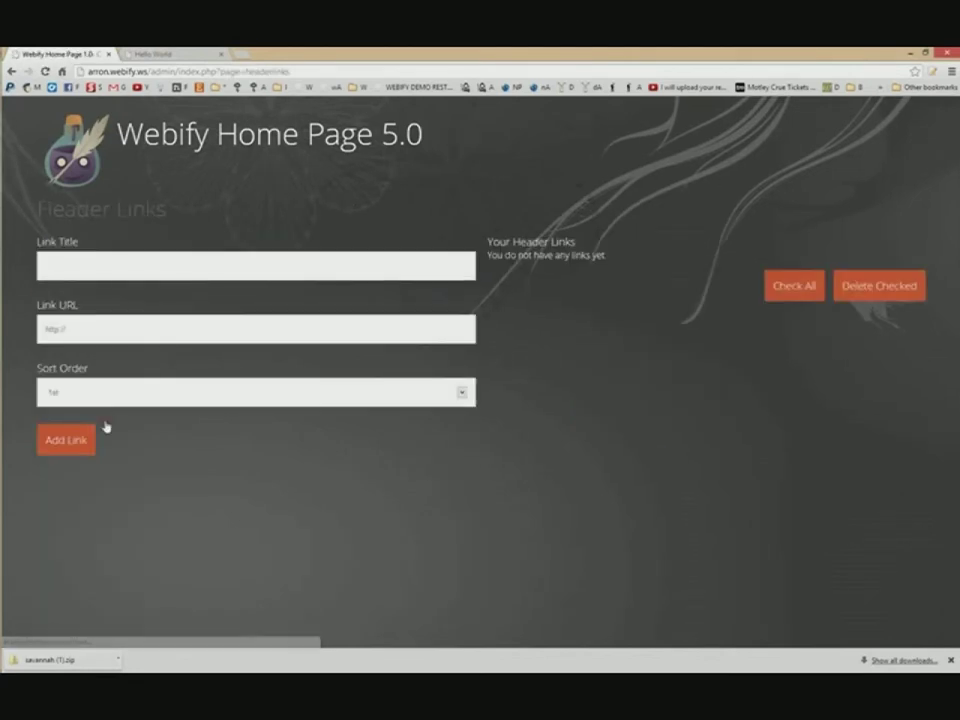
pyautogui.write('Search Google')
pyautogui.press('Tab')
pyautogui.write('http://www')
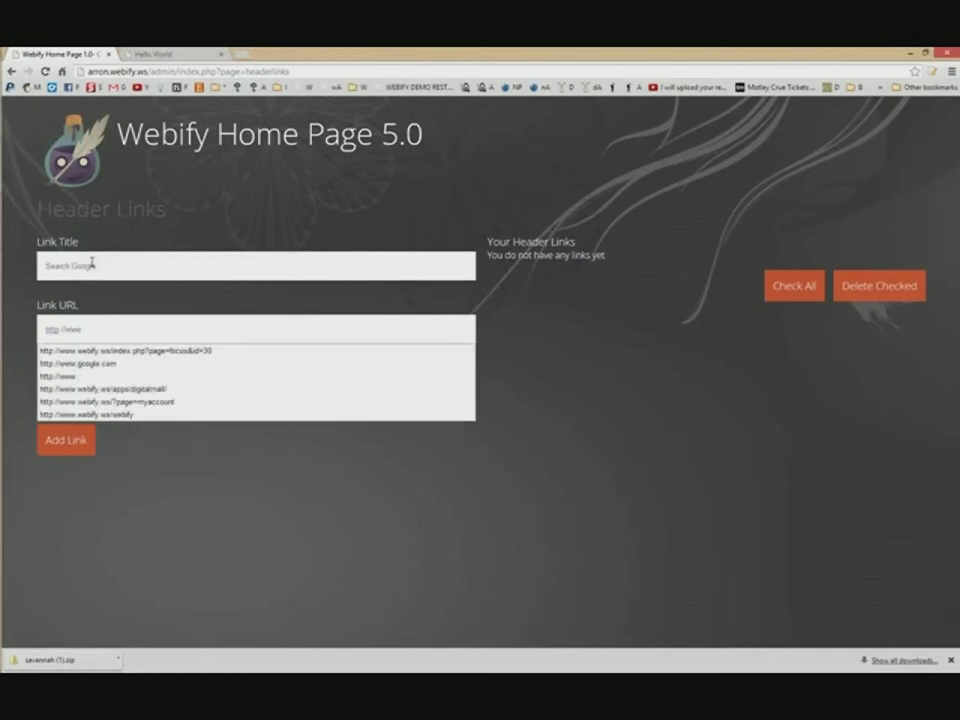
pyautogui.write('.google.com')
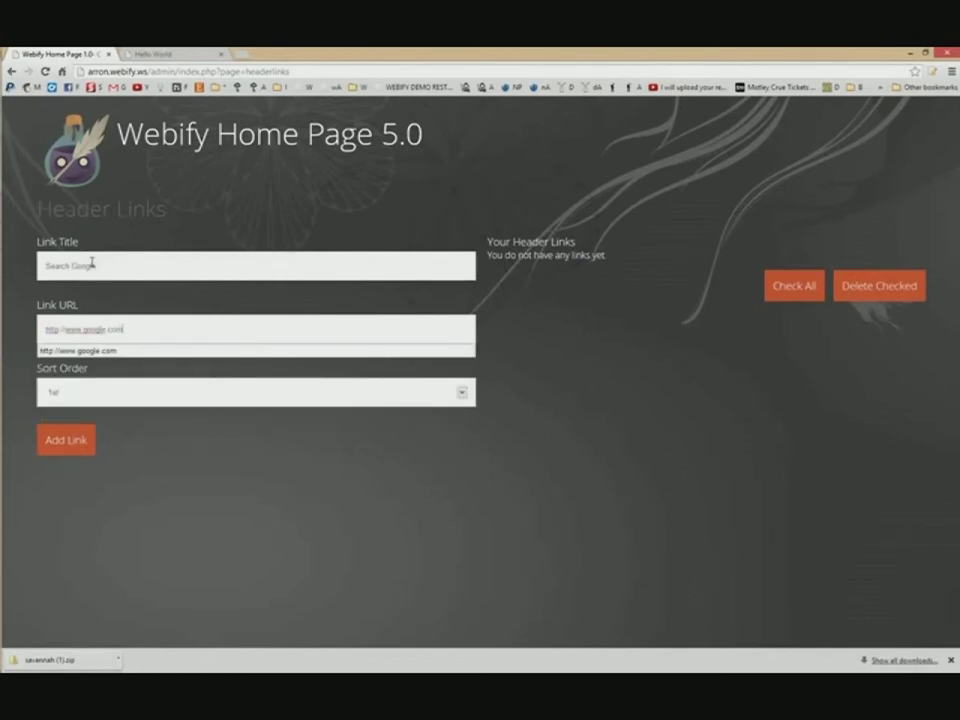
pyautogui.click(66, 450)
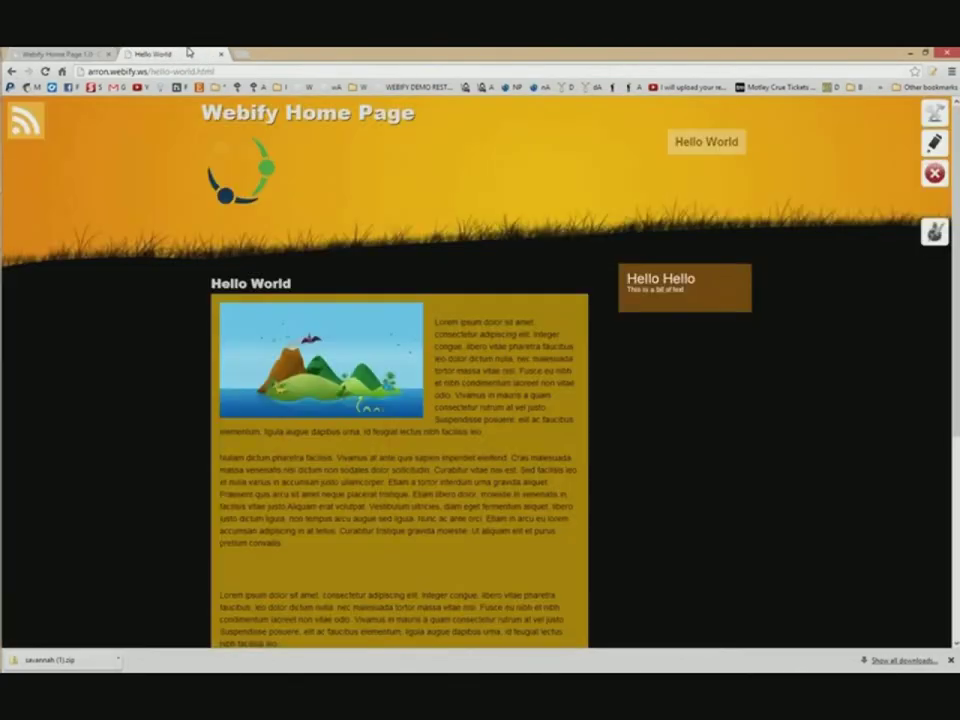
# Reload the published page to check the new header link, and look over the Search Google entry in the header links list
pyautogui.click(180, 54)
pyautogui.press('F5')
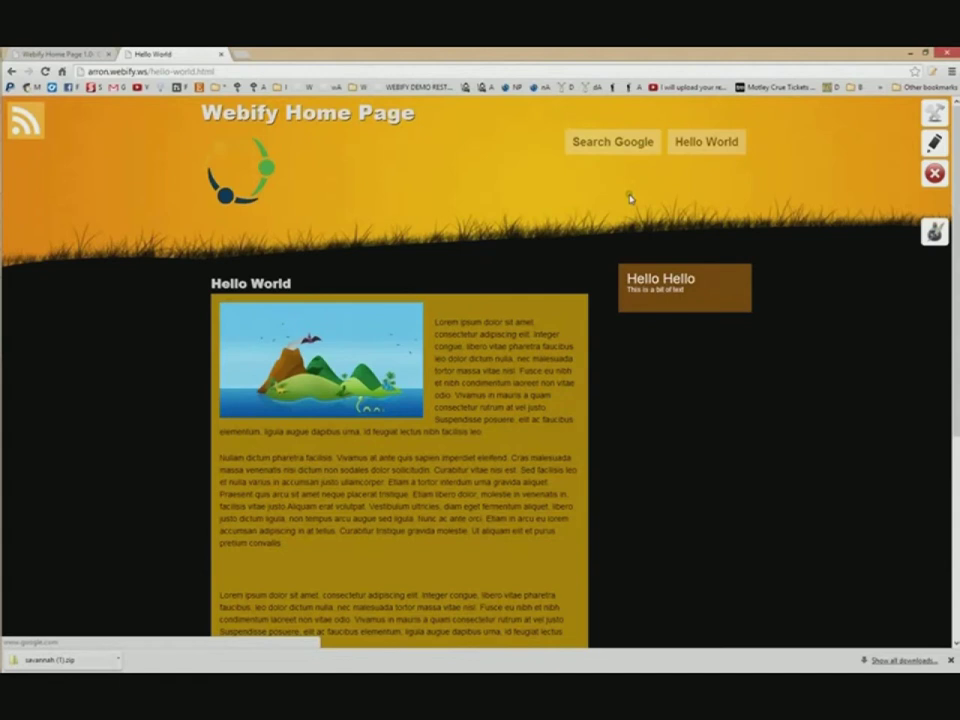
pyautogui.click(47, 52)
pyautogui.click(528, 268)
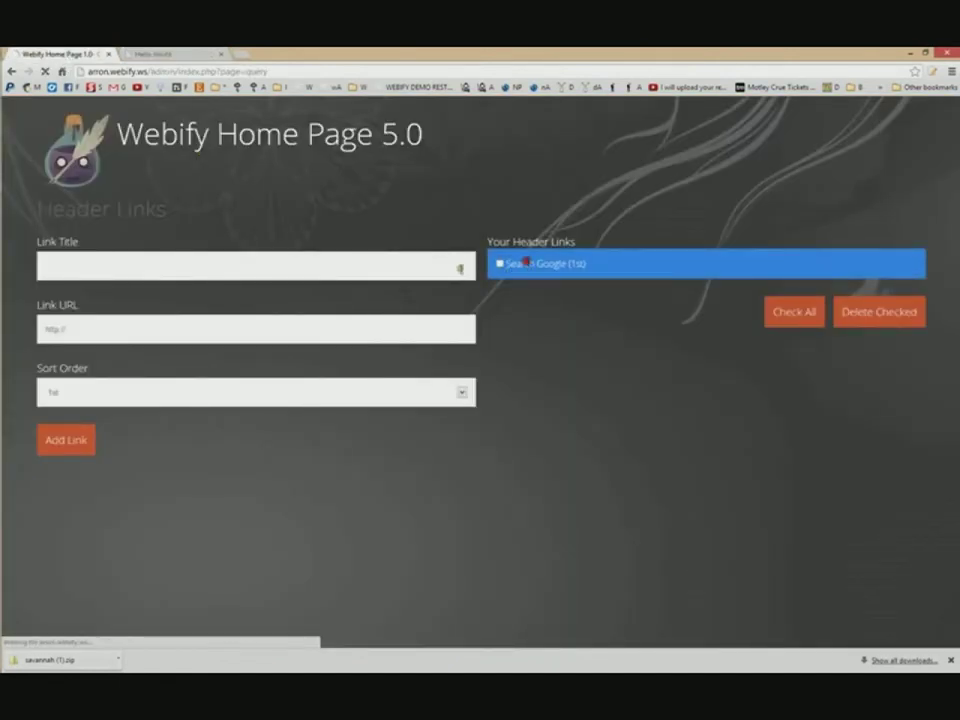
pyautogui.moveTo(65, 266); pyautogui.dragTo(98, 278)
pyautogui.click(191, 54)
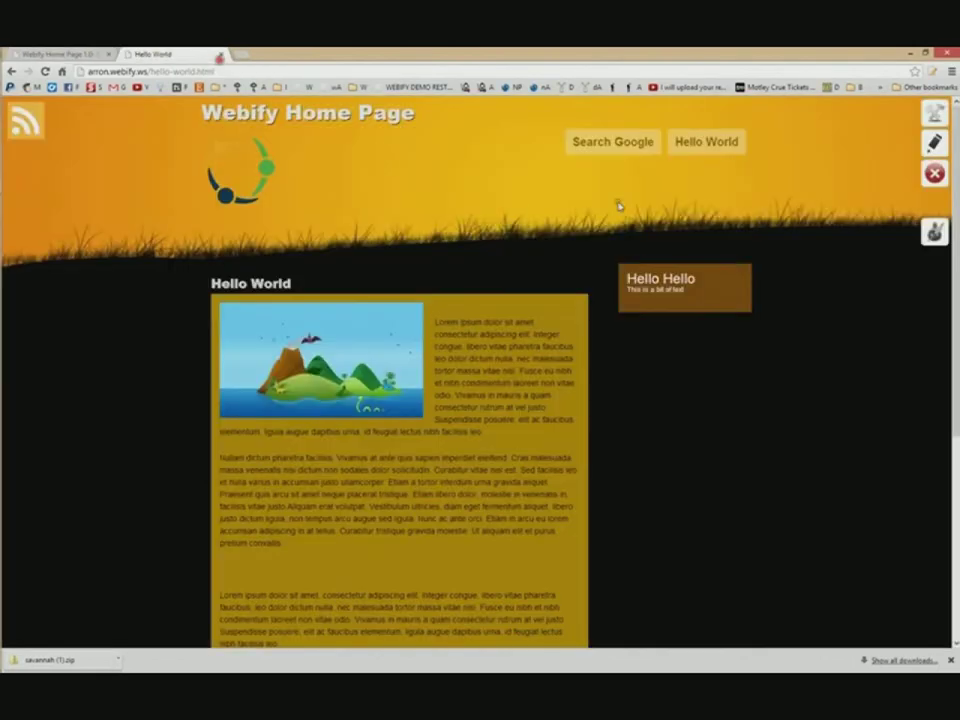
# Test the Search Google header link on the published page, go back, and return to the control panel's main page
pyautogui.click(626, 150)
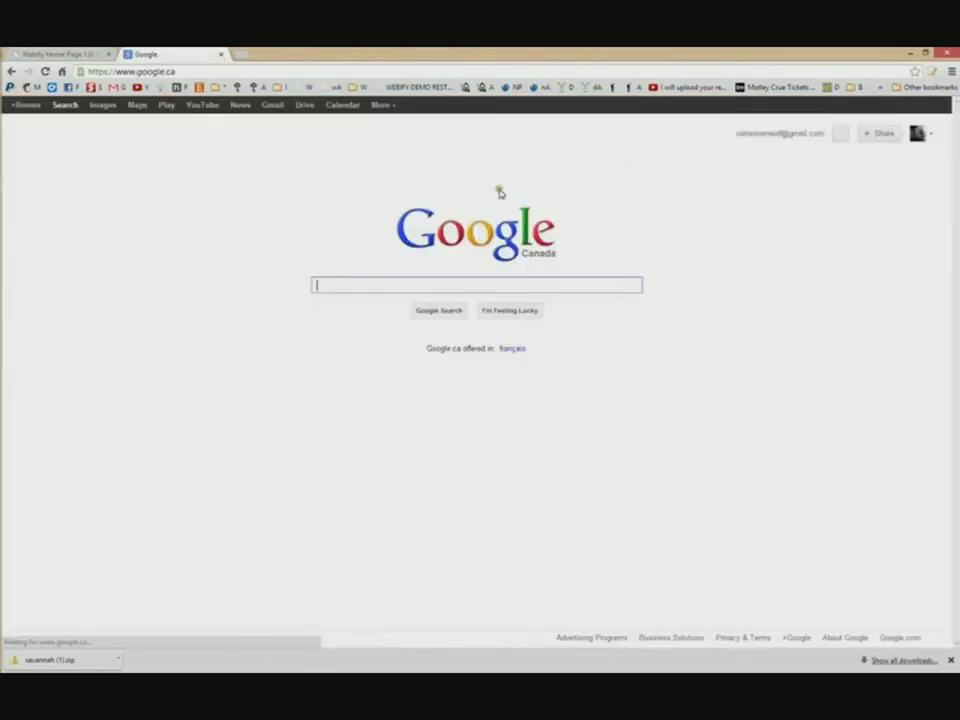
pyautogui.click(11, 71)
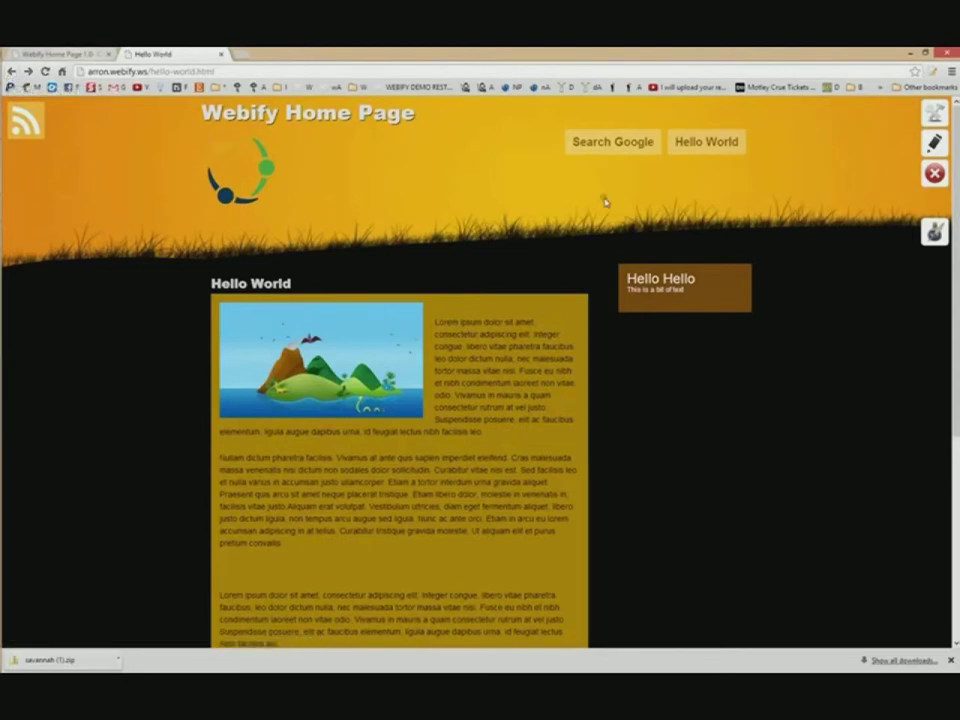
pyautogui.click(60, 54)
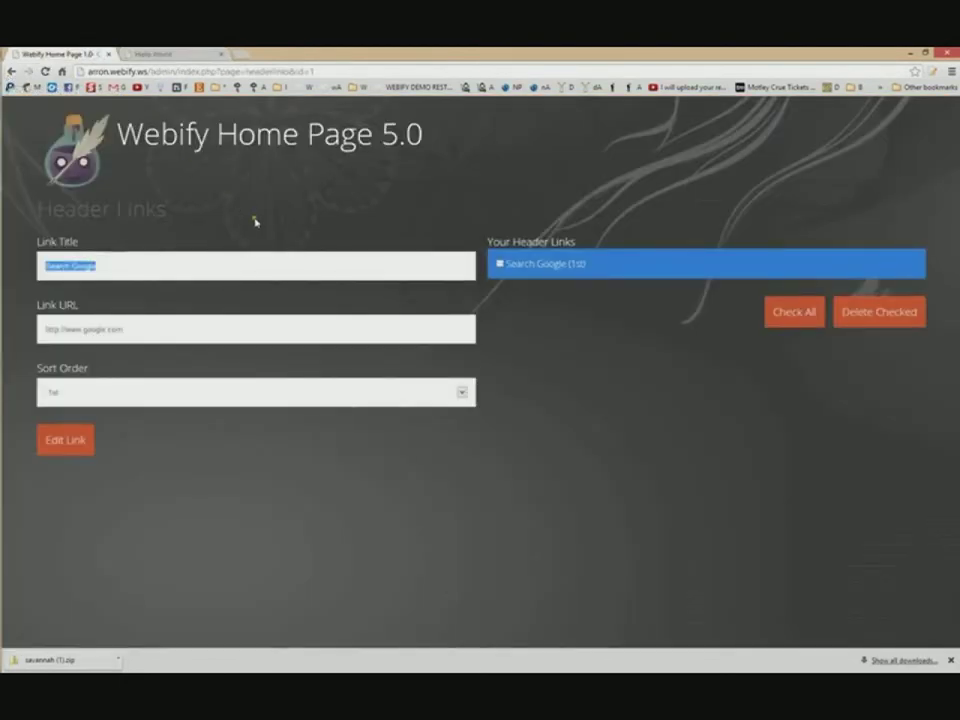
pyautogui.click(74, 160)
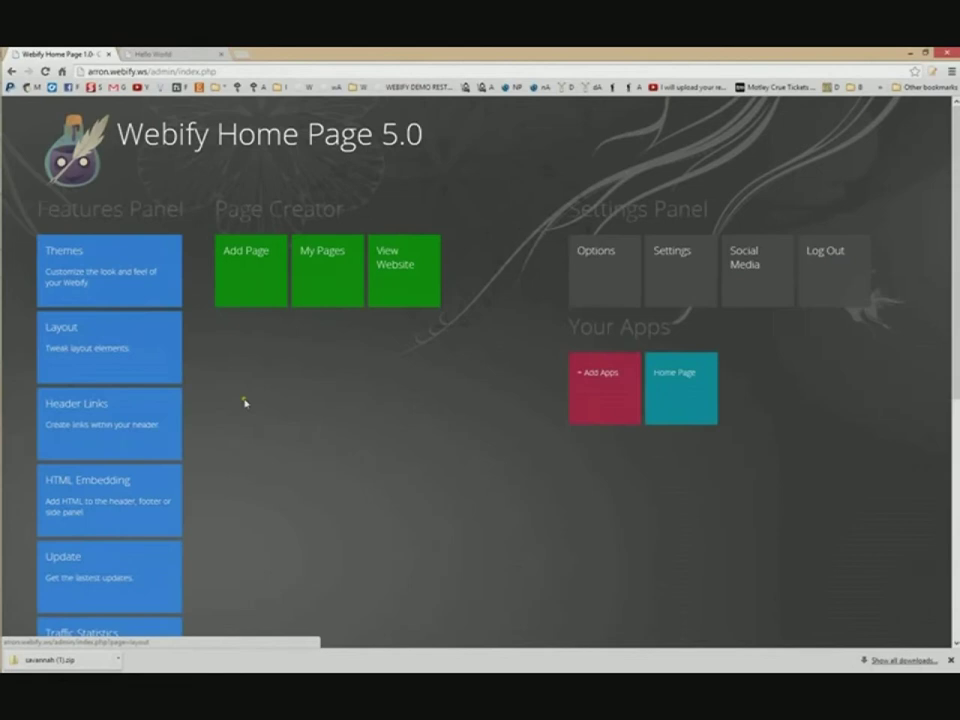
# Look over the Update and Traffic Statistics features, view the Import Wordpress form, and return to the main page
pyautogui.scroll(-1, 253, 418)
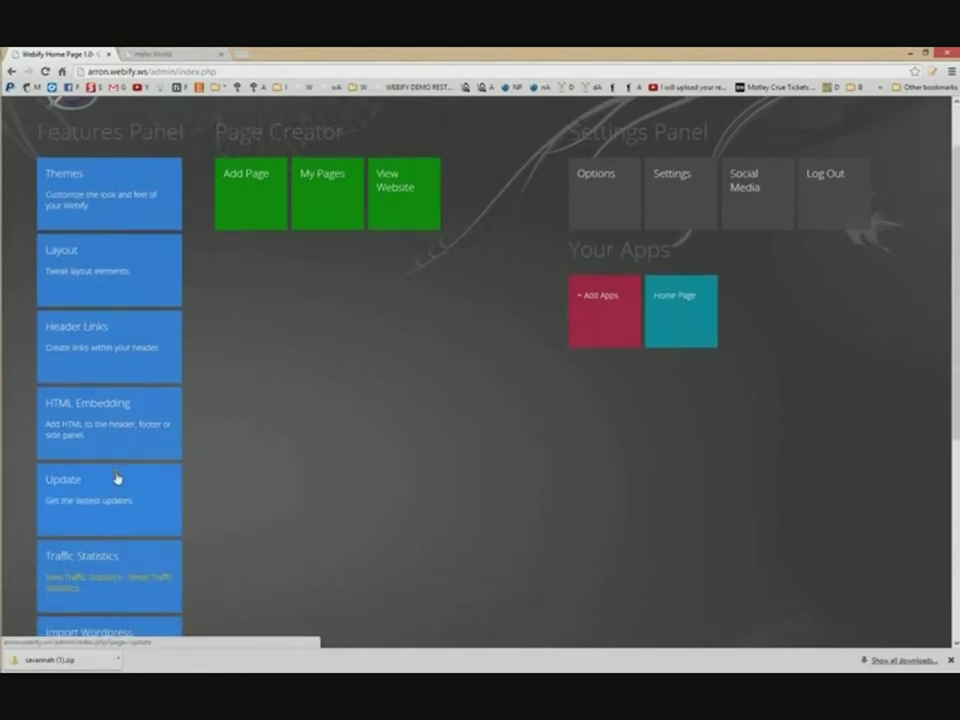
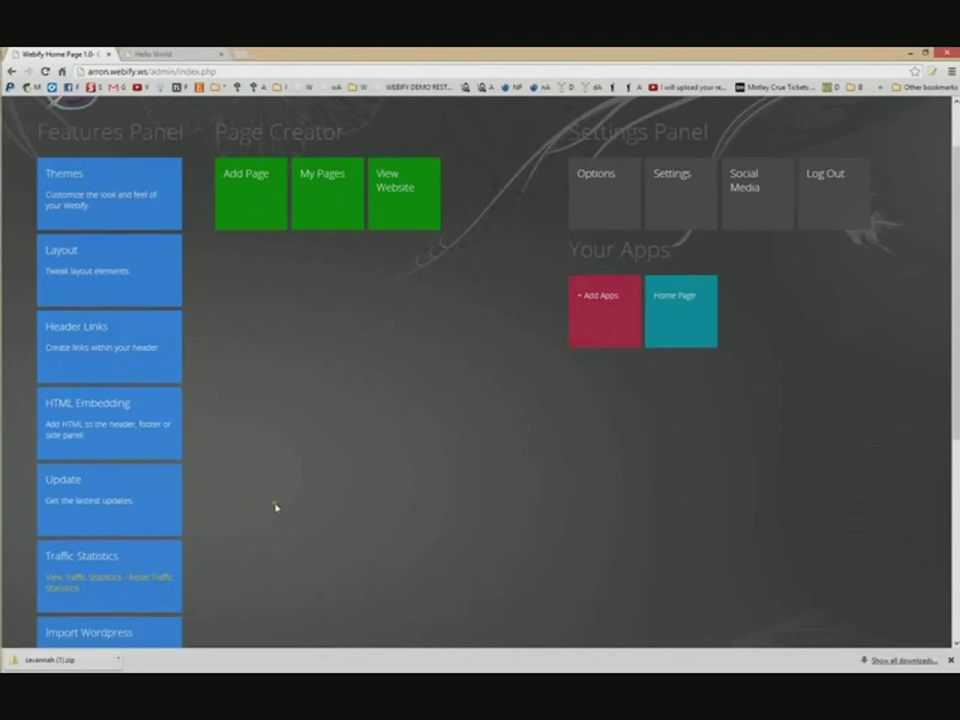
pyautogui.scroll(-3, 275, 508)
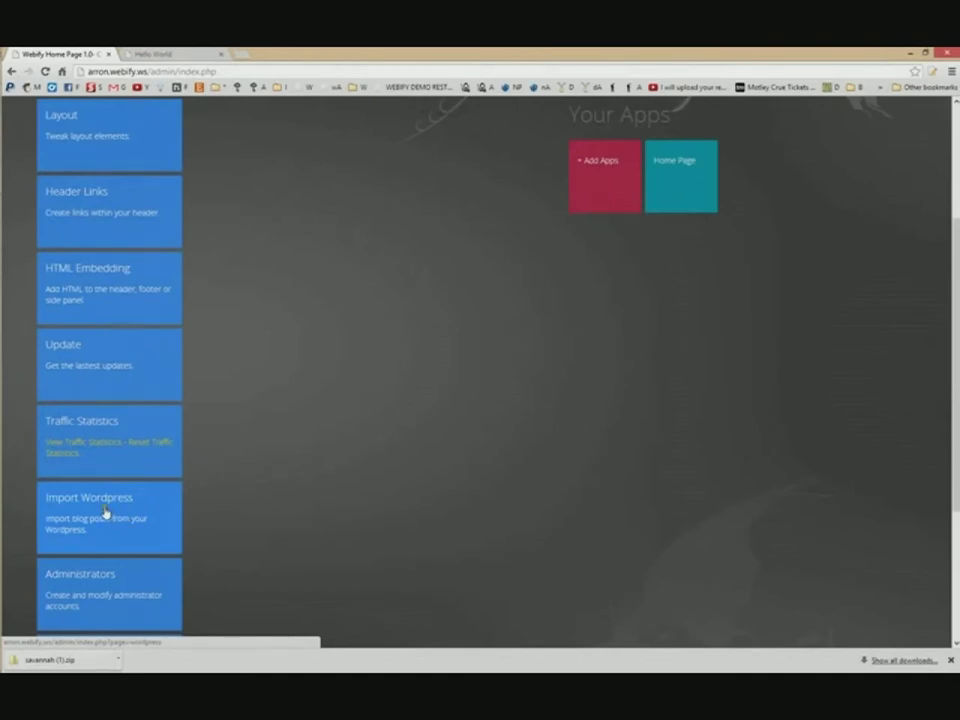
pyautogui.click(102, 512)
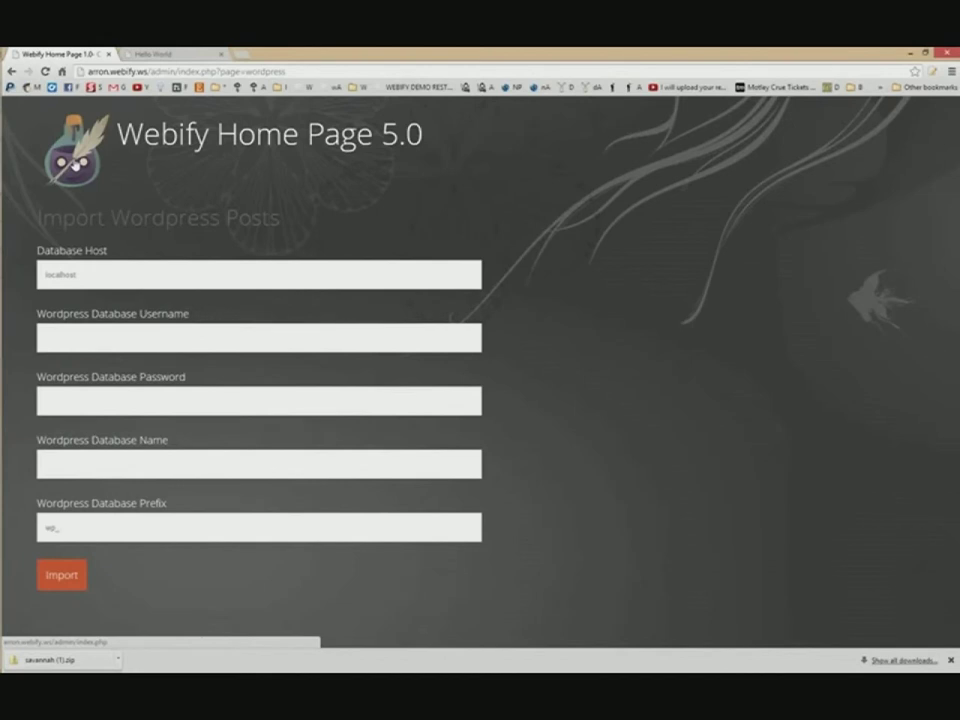
pyautogui.click(67, 135)
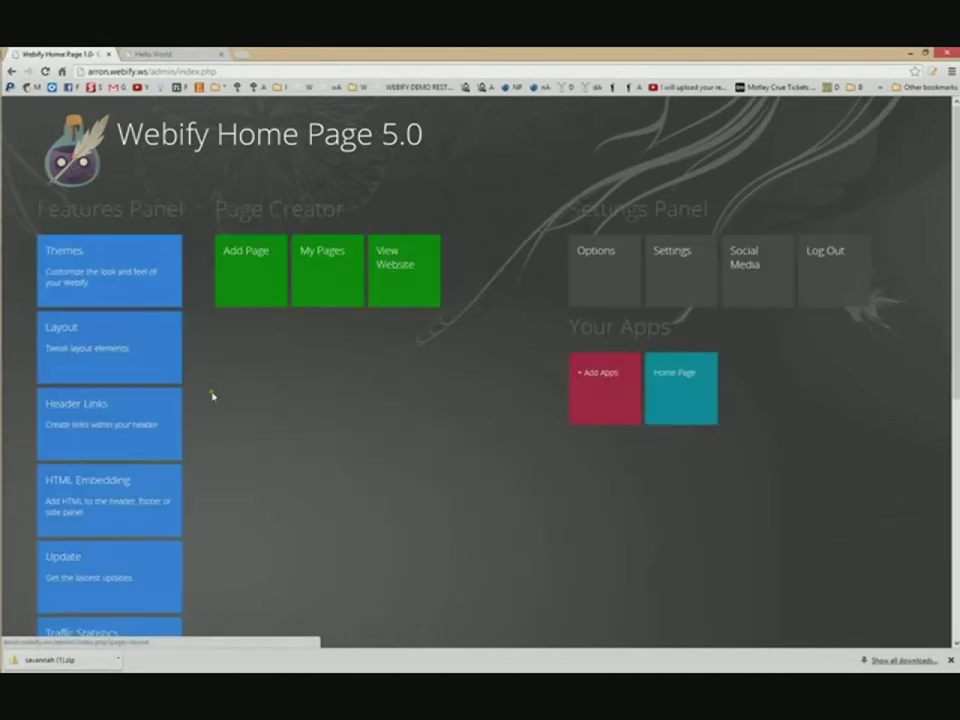
# Look through the remaining features, including Administrators, Languages, Backup & Restore and Redirects
pyautogui.scroll(-2, 212, 394)
pyautogui.scroll(-2, 241, 412)
pyautogui.scroll(-1, 241, 414)
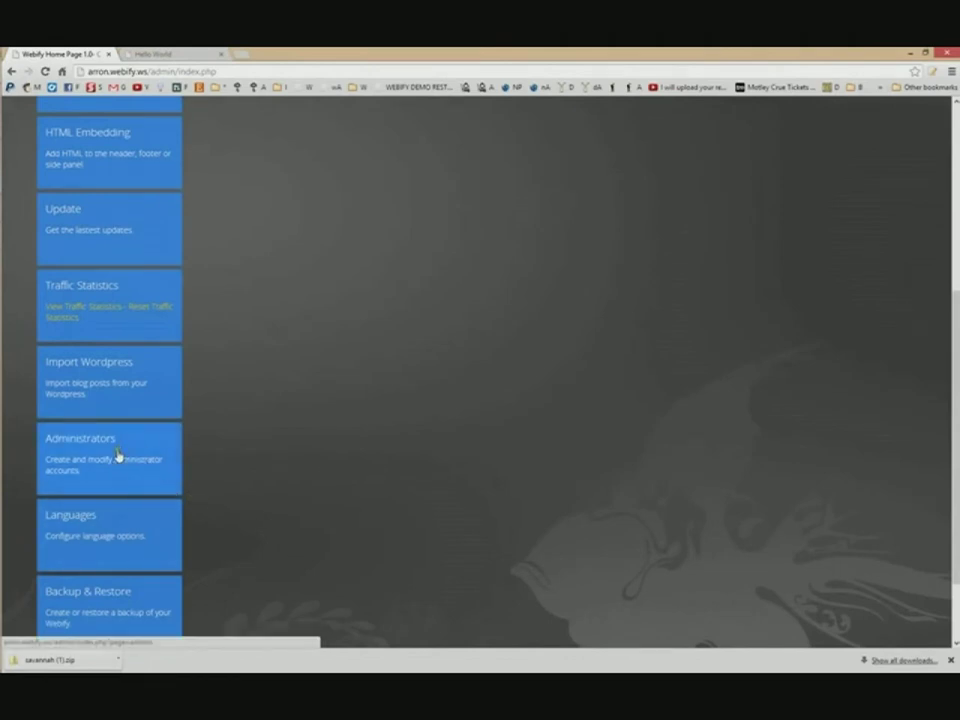
pyautogui.scroll(-1, 120, 430)
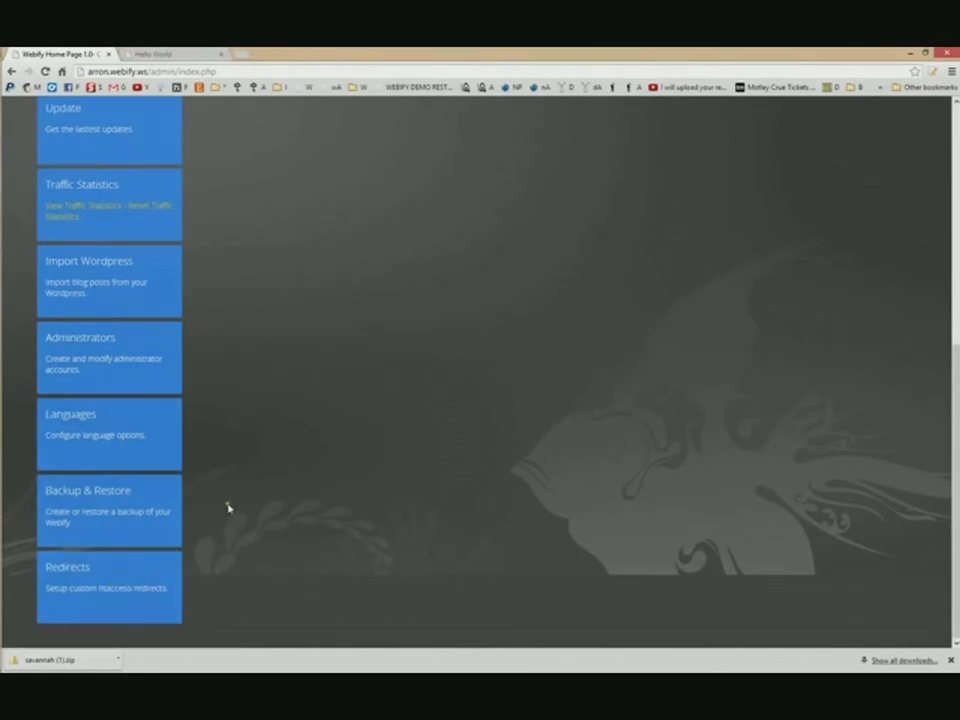
pyautogui.scroll(4, 230, 505)
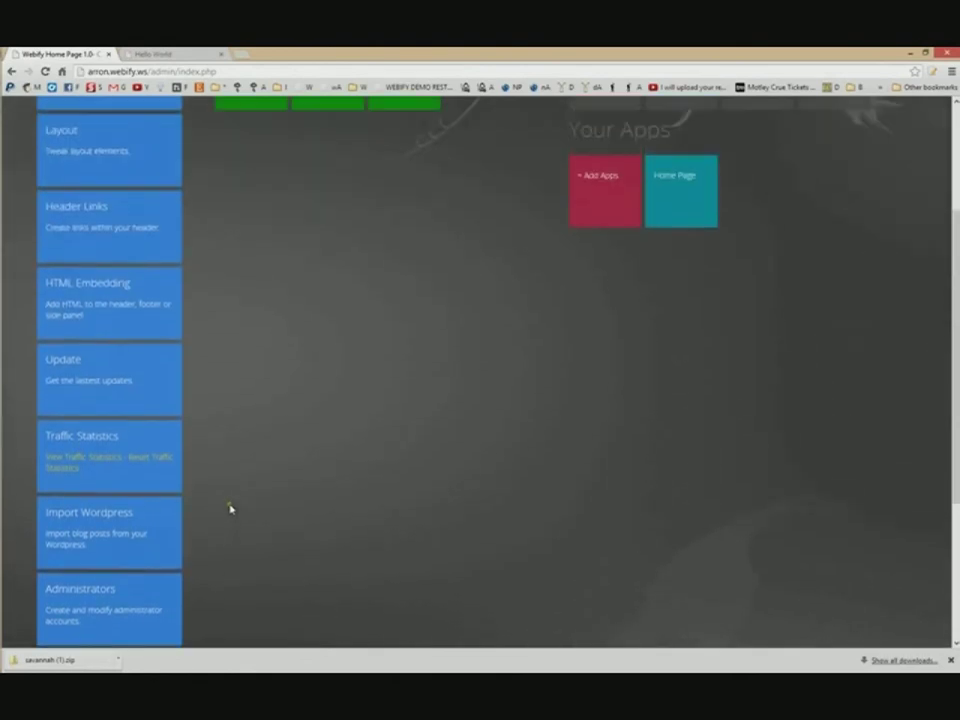
pyautogui.scroll(1, 227, 527)
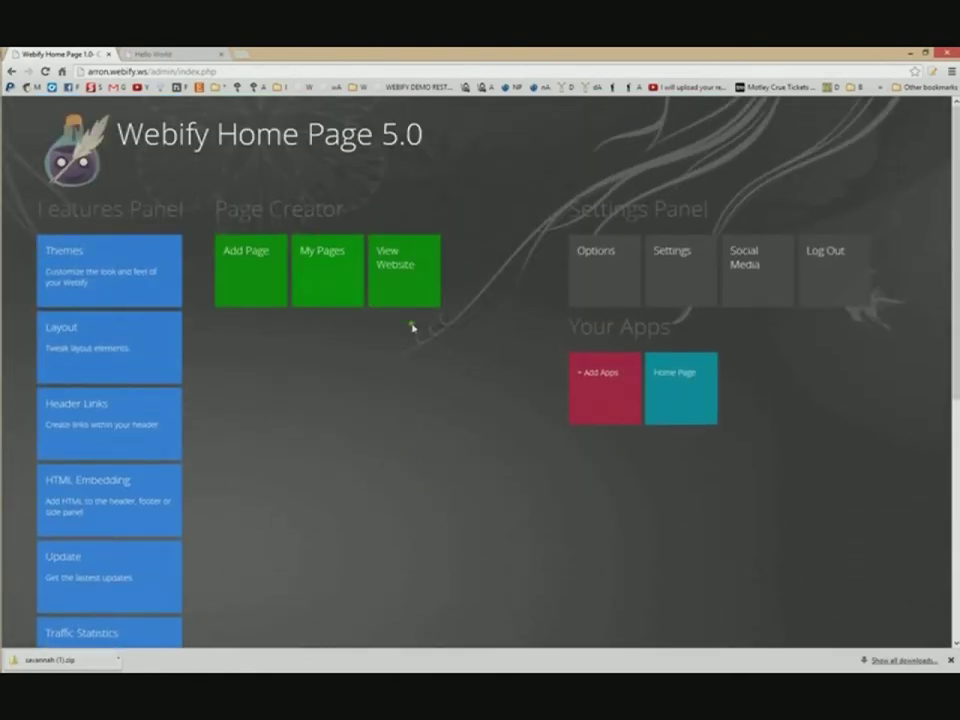
# Open the site options, compare the title on the published page, and save the website title as "Joes Fabulous Website"
pyautogui.click(608, 266)
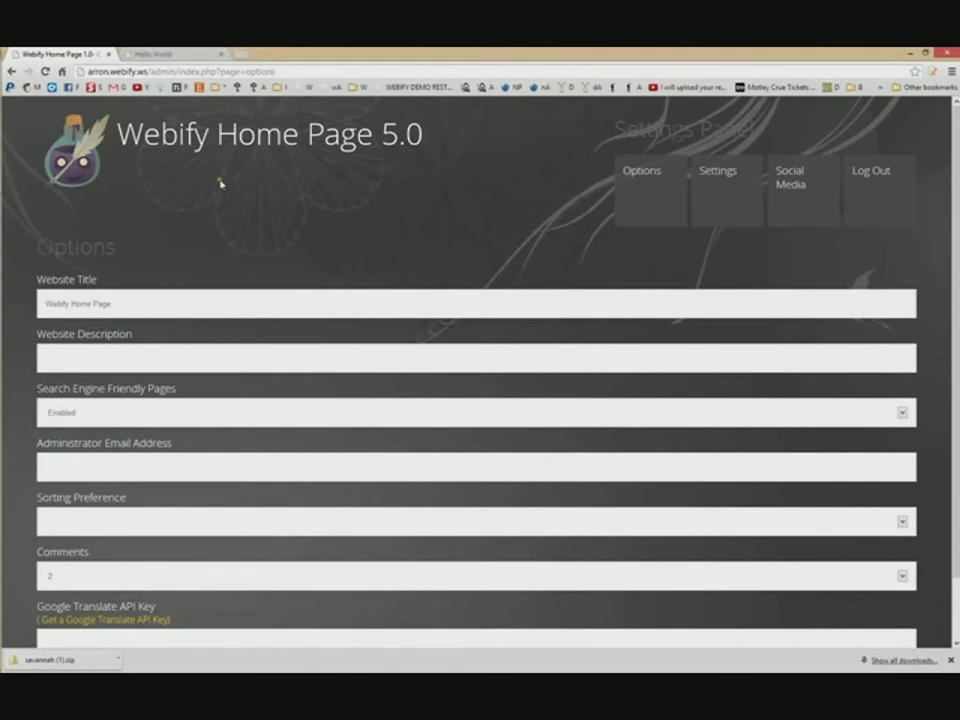
pyautogui.click(163, 53)
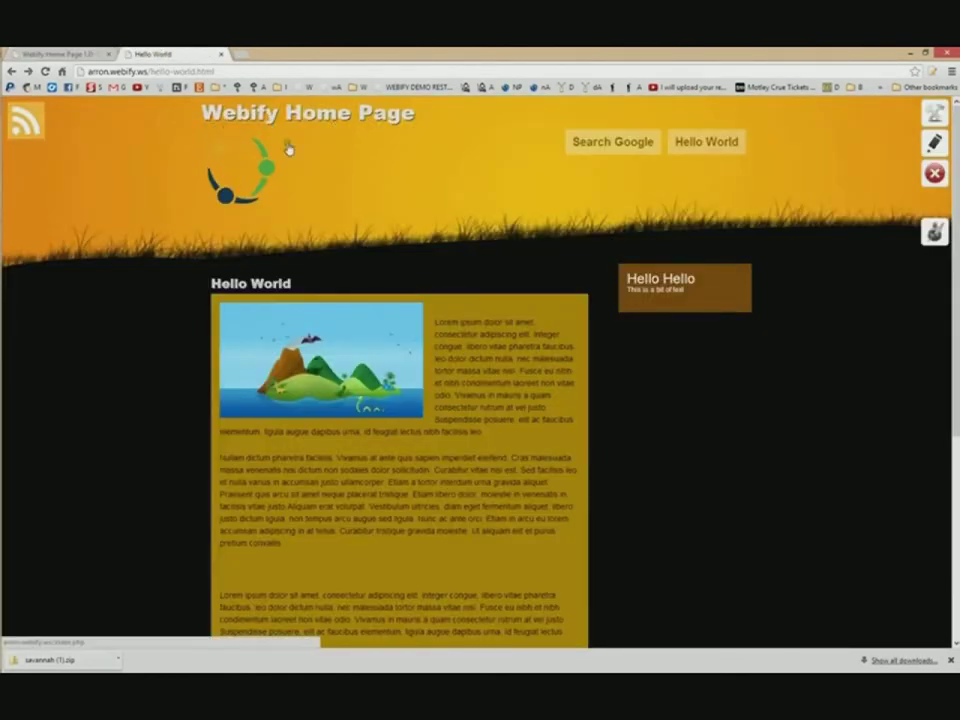
pyautogui.click(80, 53)
pyautogui.tripleClick(157, 312)
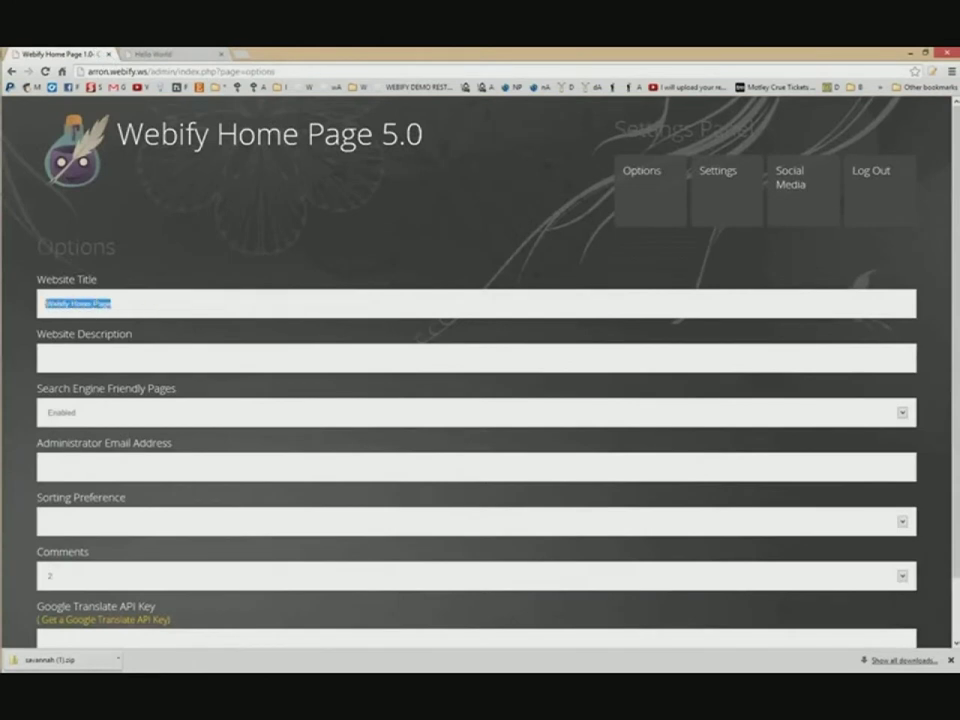
pyautogui.write('Jos')
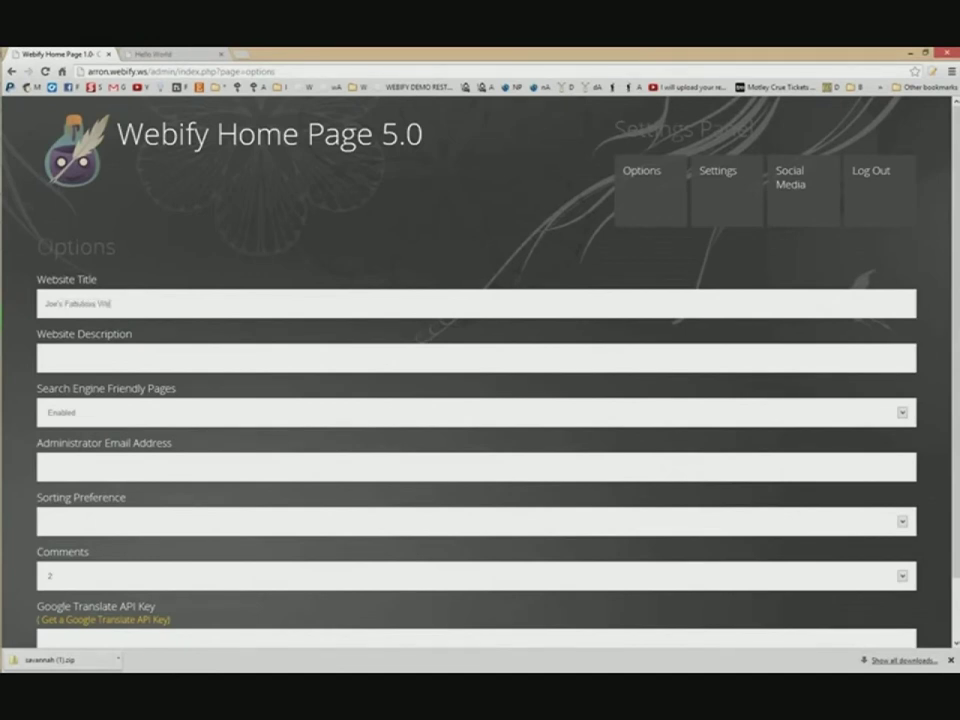
pyautogui.press('BackSpace')
pyautogui.press('Return')
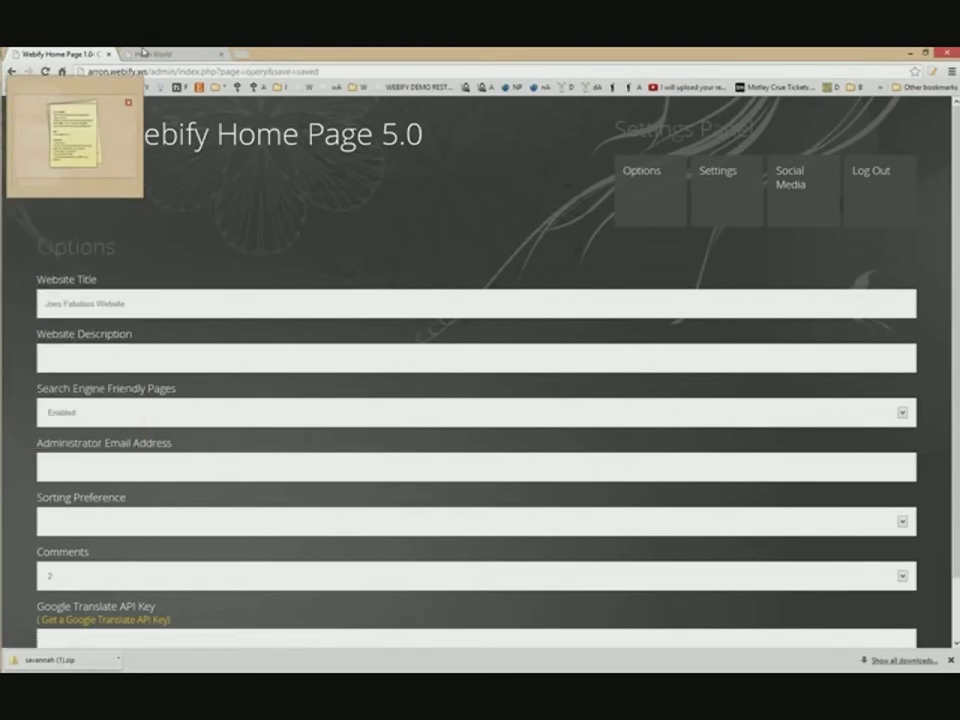
# Reload the published page and check the new website title in its header
pyautogui.click(148, 52)
pyautogui.press('F5')
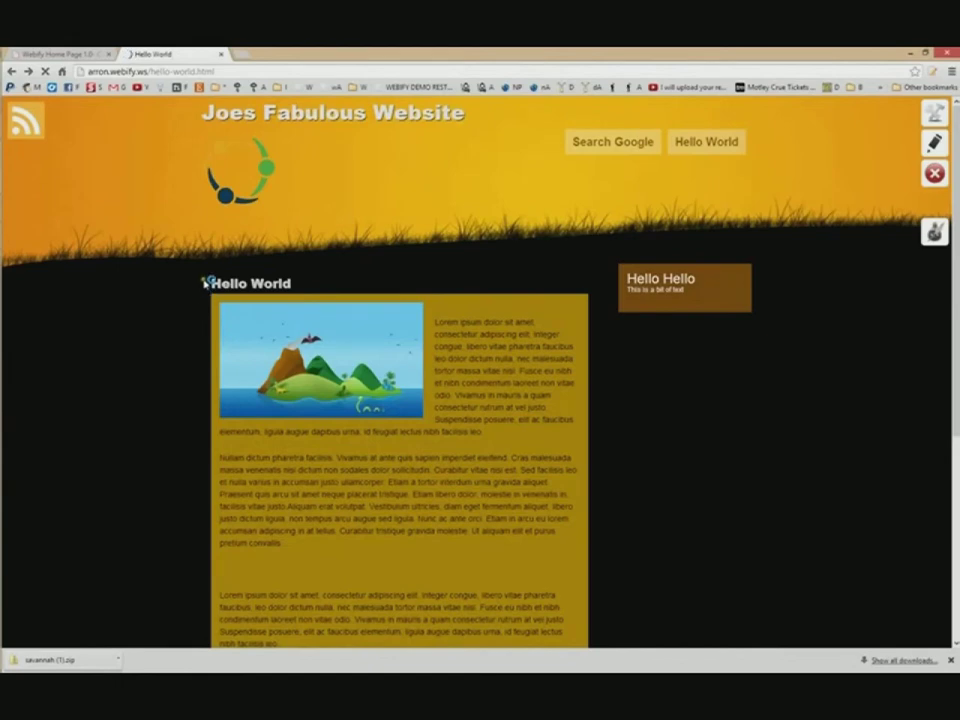
pyautogui.click(86, 52)
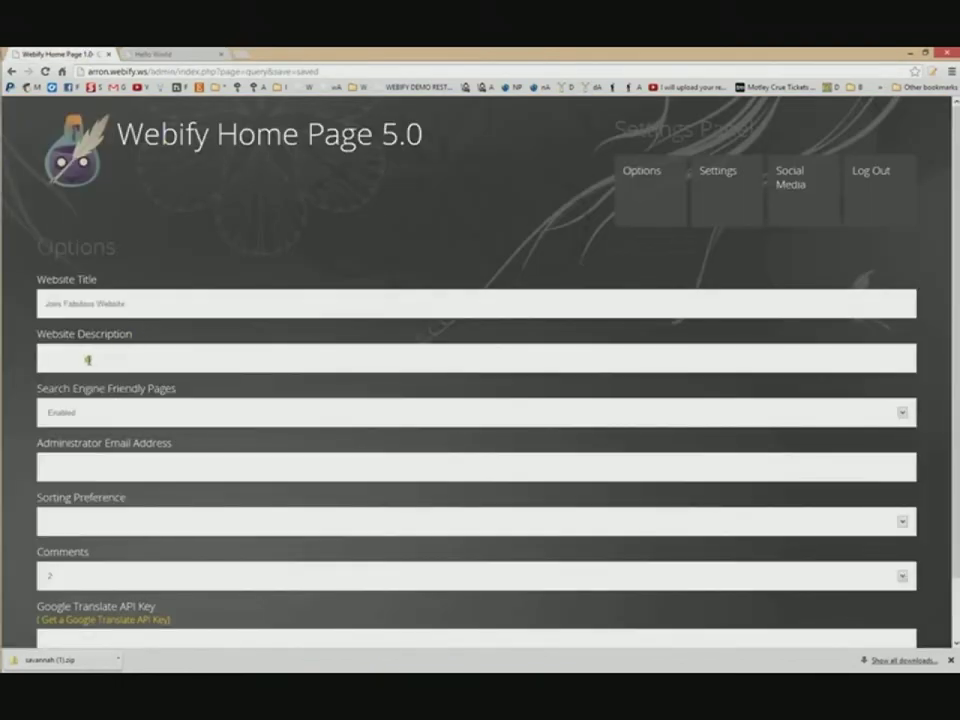
pyautogui.click(212, 55)
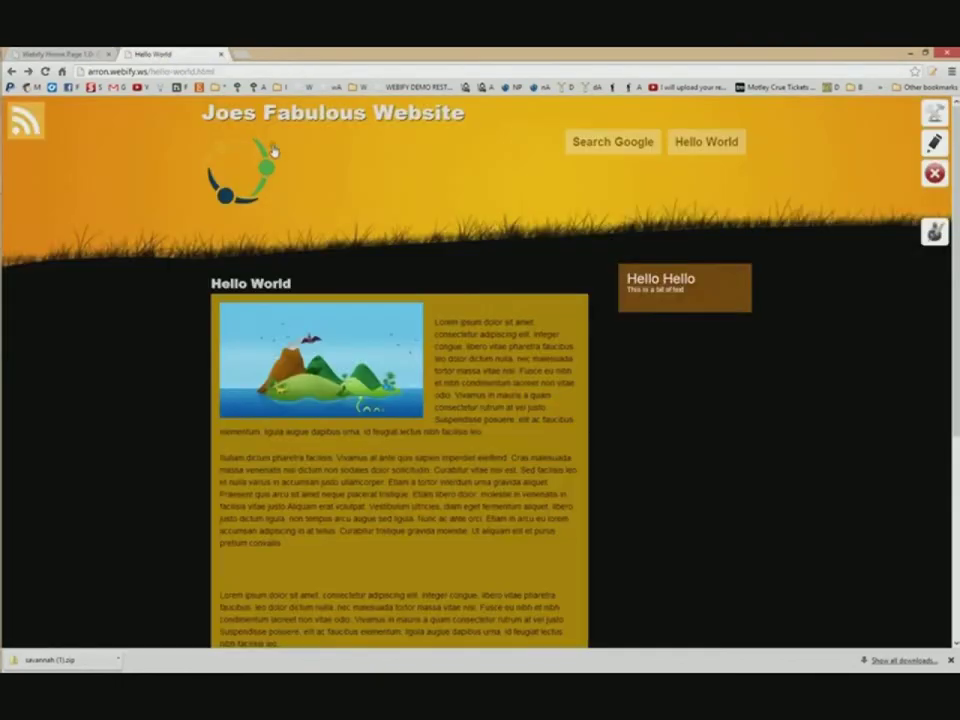
# Set the website description to "Hello World" in the options, save it, and check it on the reloaded published page
pyautogui.click(60, 53)
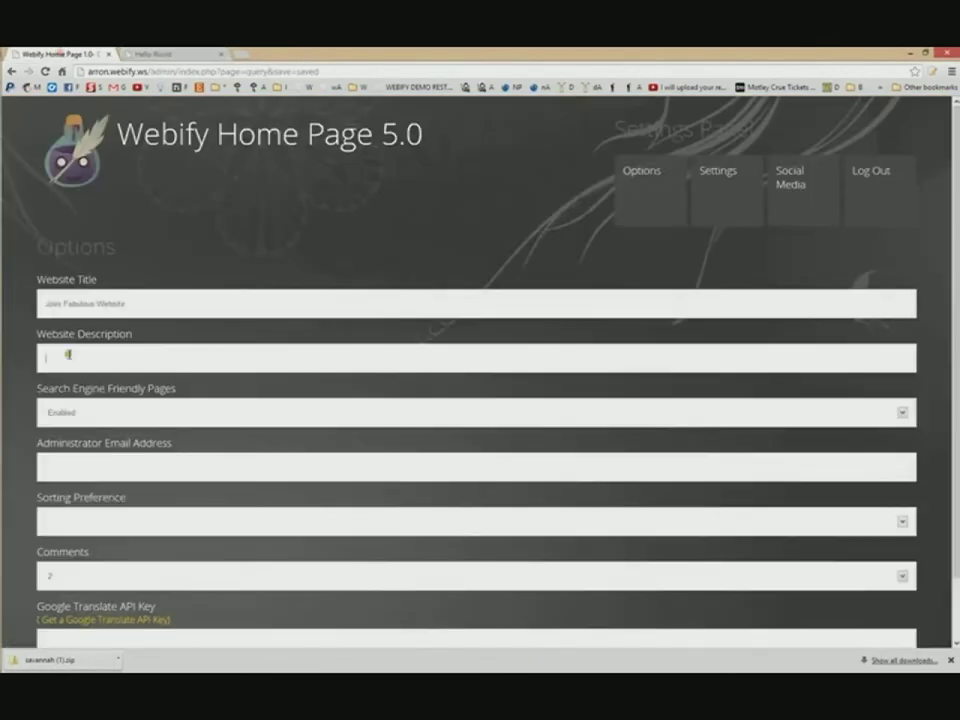
pyautogui.write('Hello World')
pyautogui.press('Return')
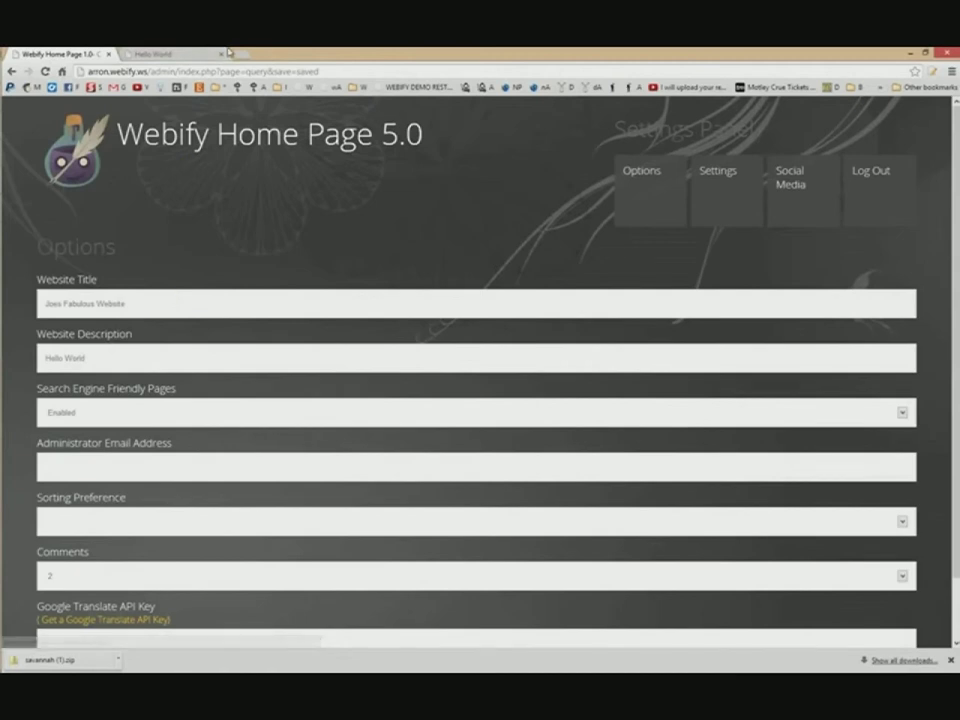
pyautogui.click(190, 53)
pyautogui.press('F5')
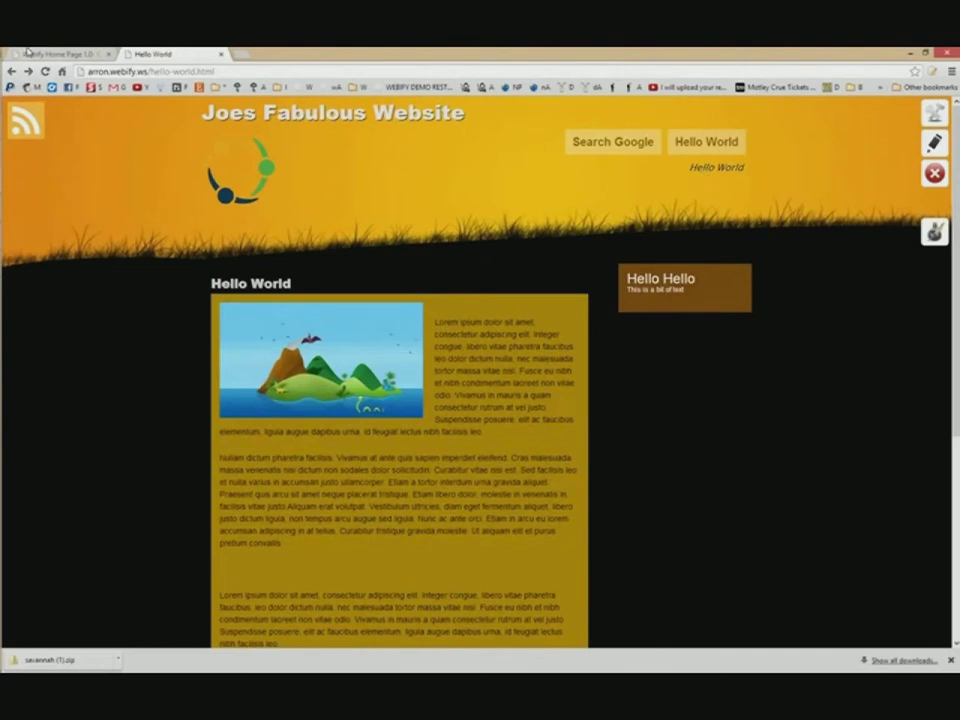
pyautogui.click(28, 52)
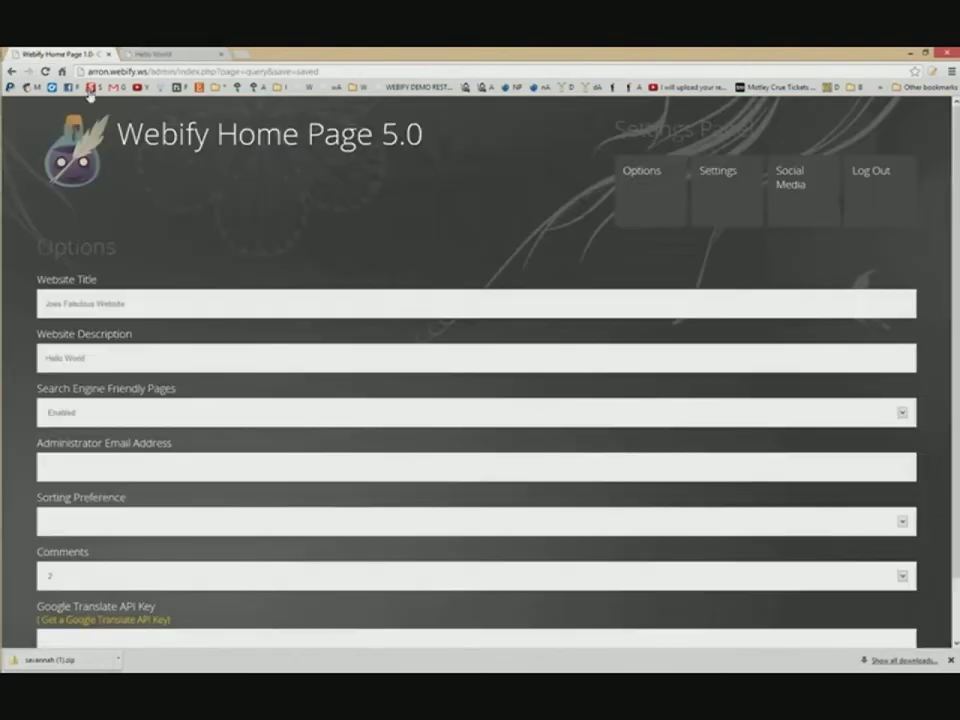
# Examine the sorting preference choices and the comments and Google Translate API key options without changing them
pyautogui.scroll(-1, 118, 491)
pyautogui.click(117, 479)
pyautogui.click(87, 477)
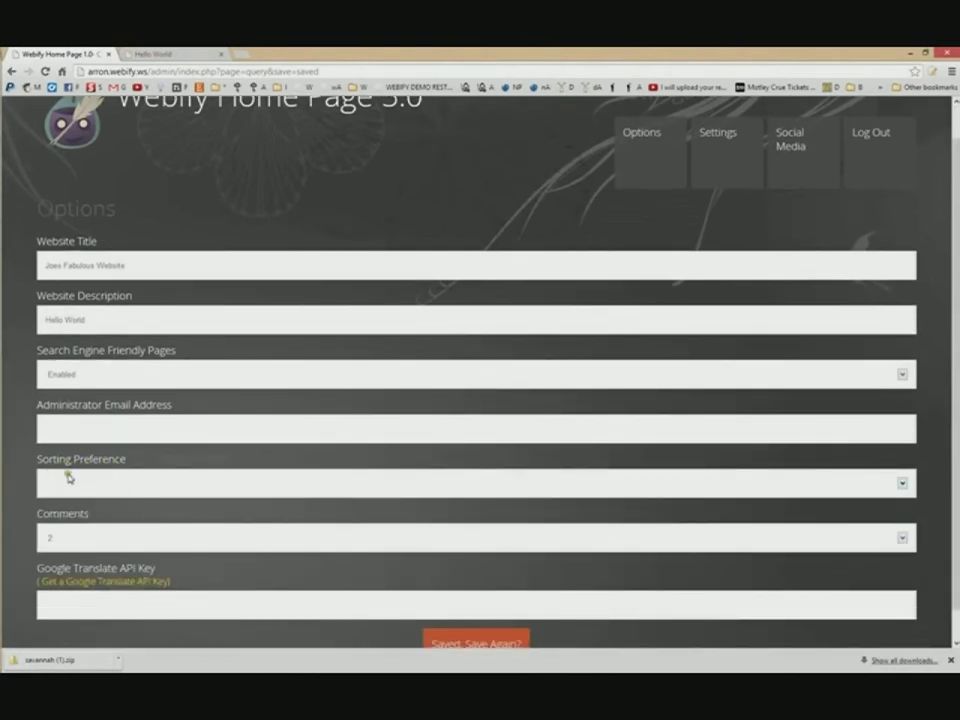
pyautogui.click(137, 482)
pyautogui.click(138, 484)
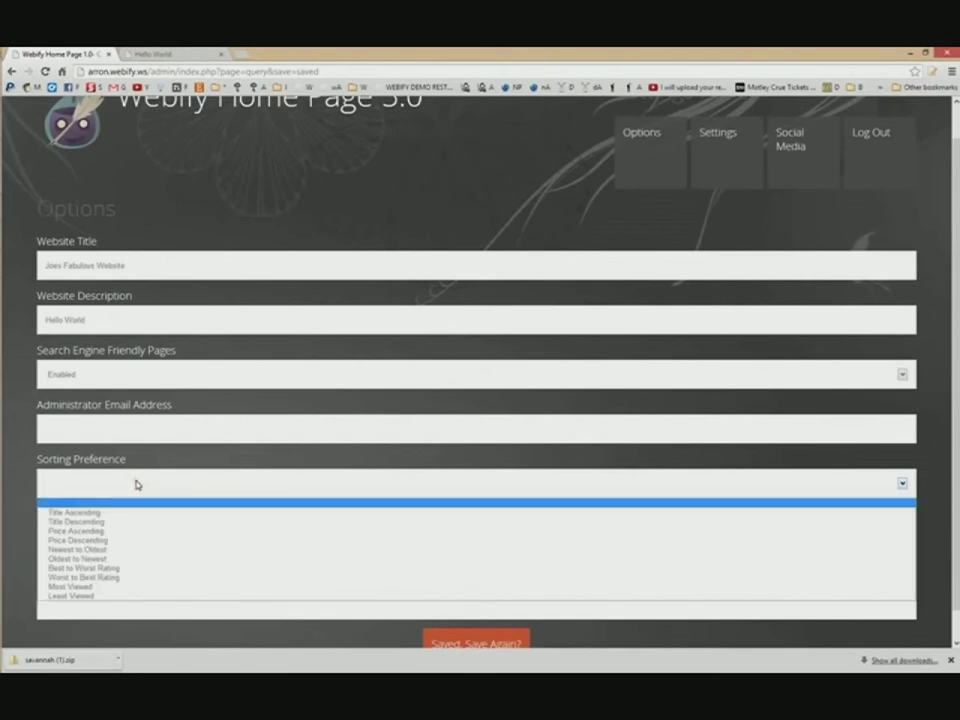
pyautogui.click(133, 482)
pyautogui.click(26, 464)
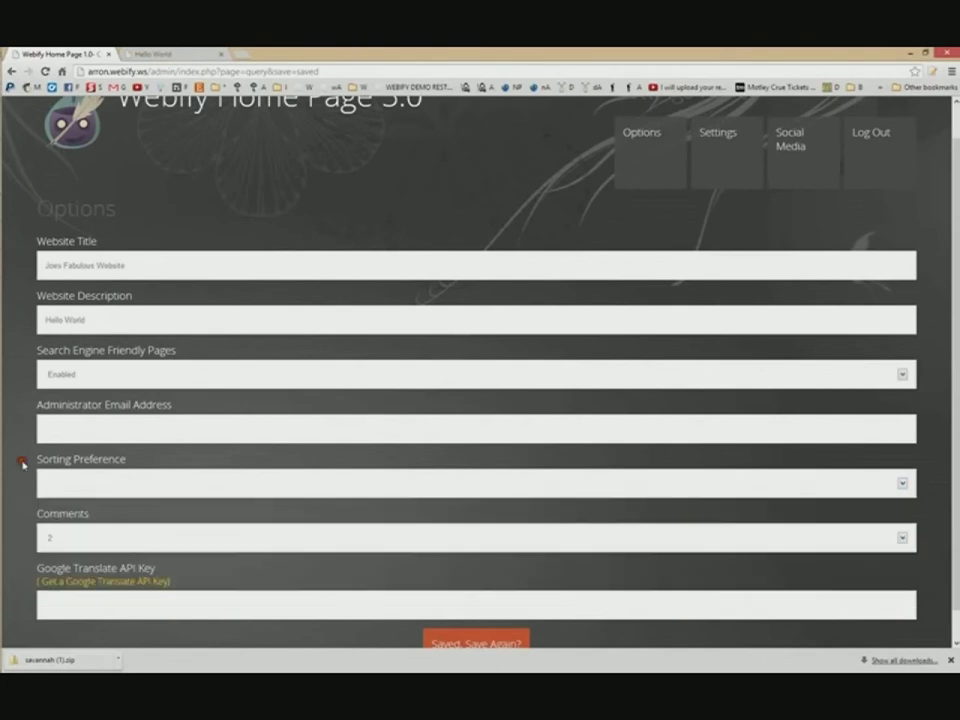
pyautogui.scroll(-1, 30, 530)
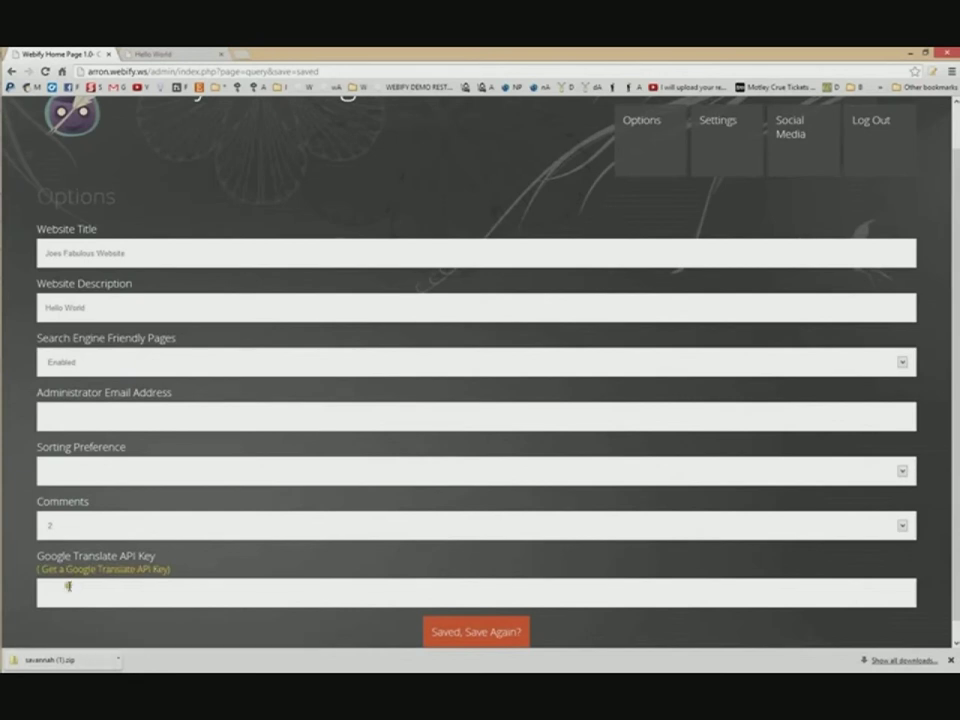
# Open the Settings page and read its text
pyautogui.scroll(1, 82, 377)
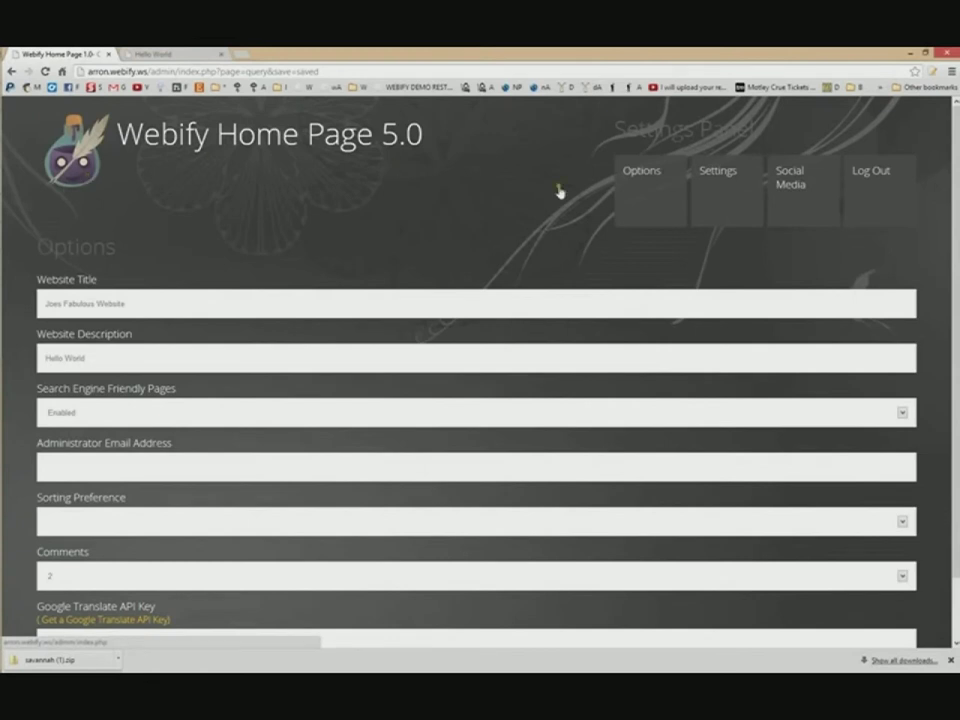
pyautogui.click(704, 197)
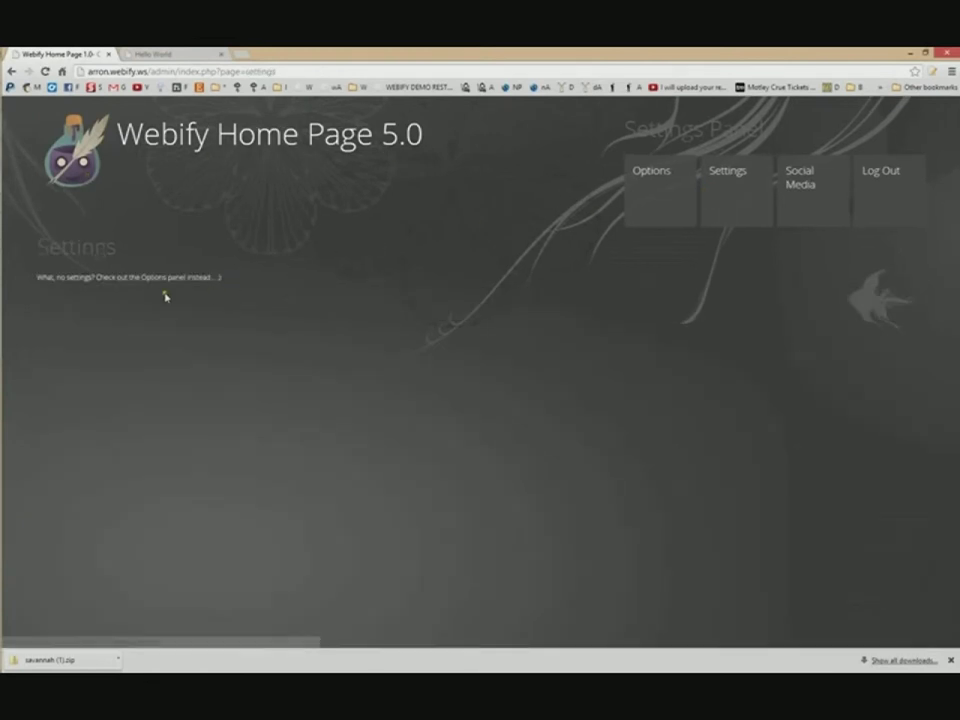
pyautogui.tripleClick(120, 278)
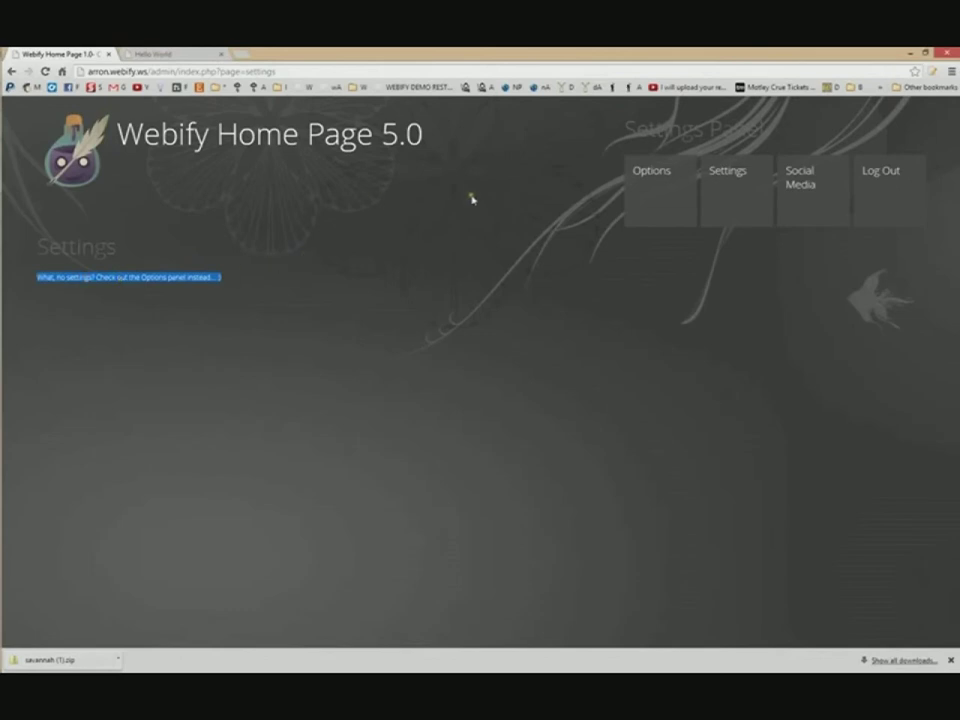
pyautogui.click(804, 206)
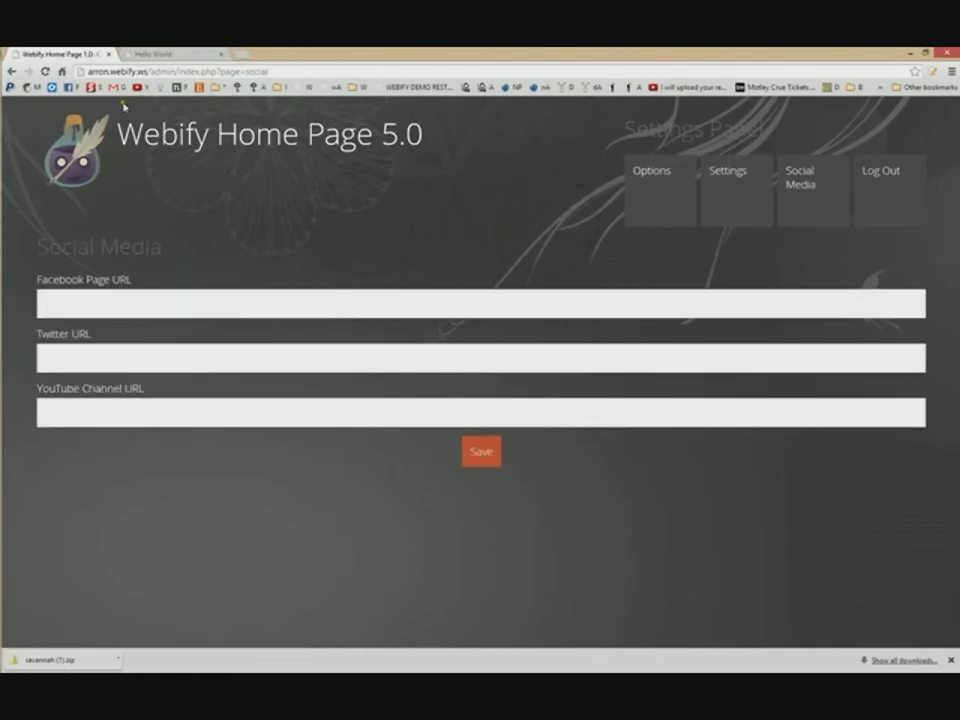
pyautogui.click(124, 303)
pyautogui.write('h')
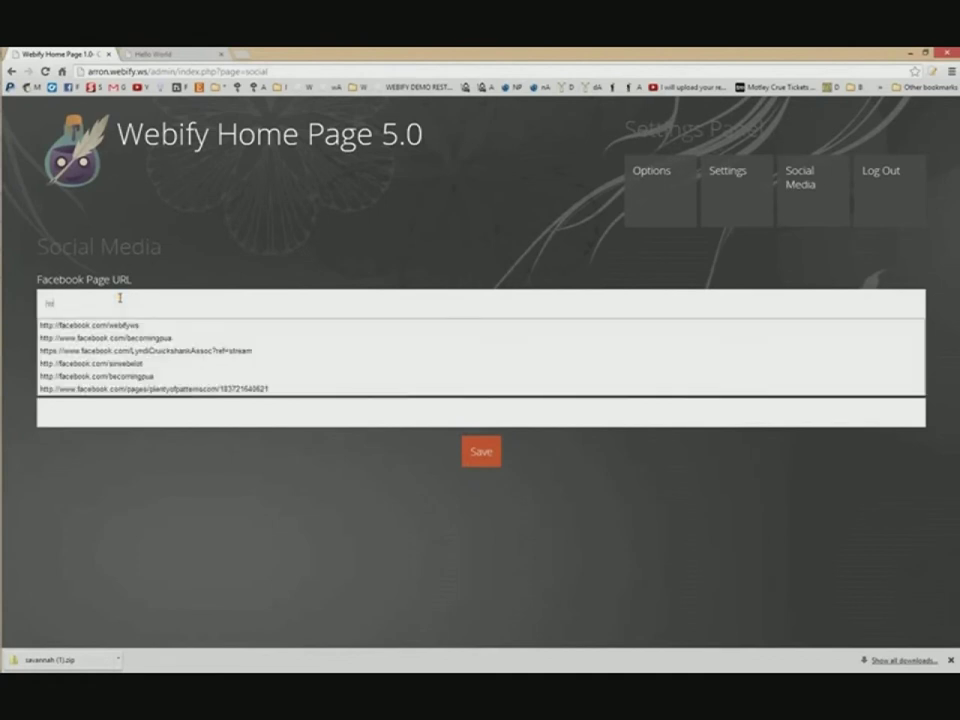
pyautogui.write('t')
pyautogui.press('Down')
pyautogui.press('Return')
pyautogui.click(118, 362)
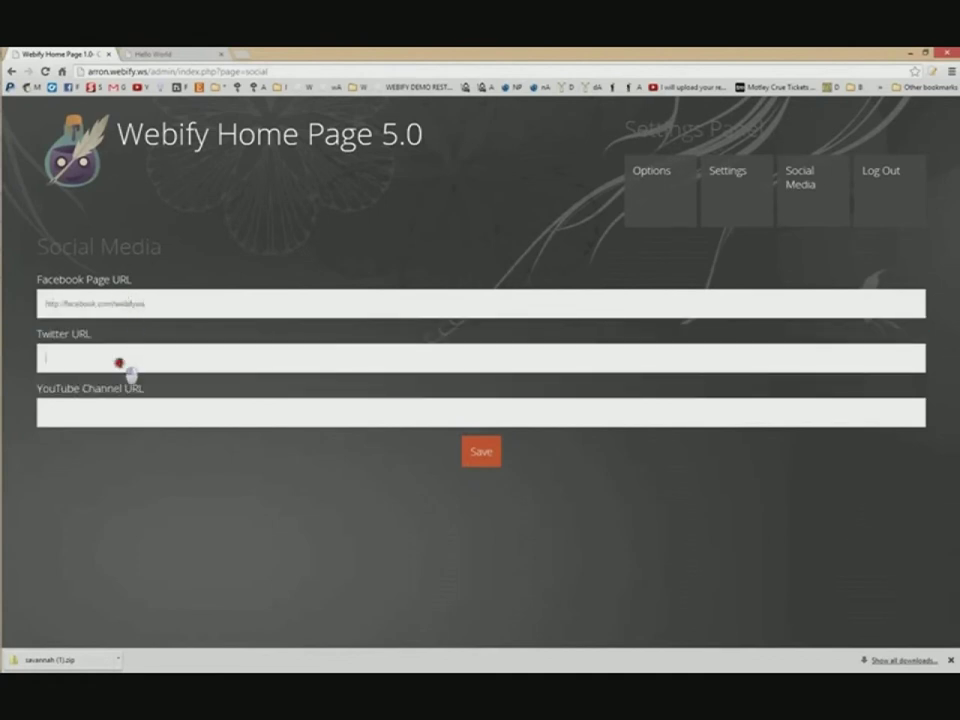
pyautogui.click(103, 408)
pyautogui.write('h')
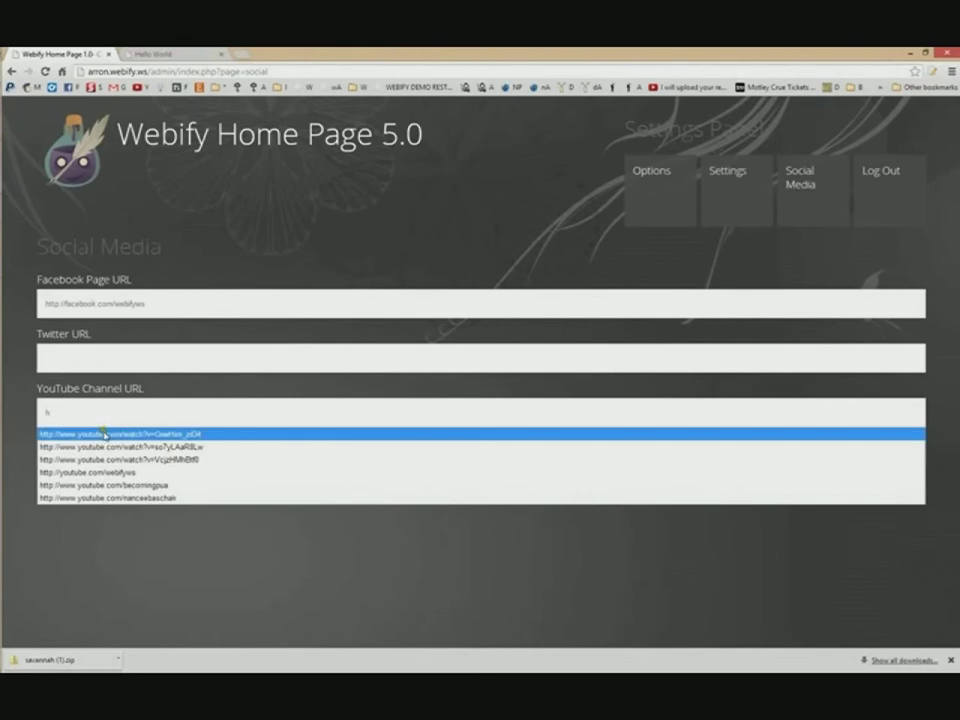
pyautogui.click(125, 473)
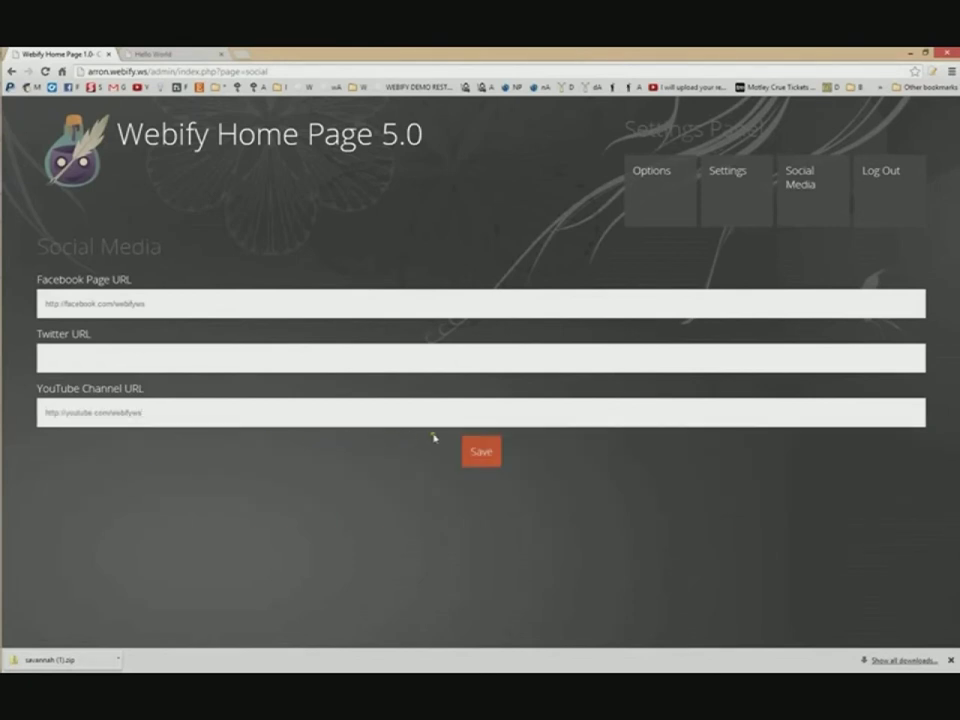
pyautogui.click(478, 458)
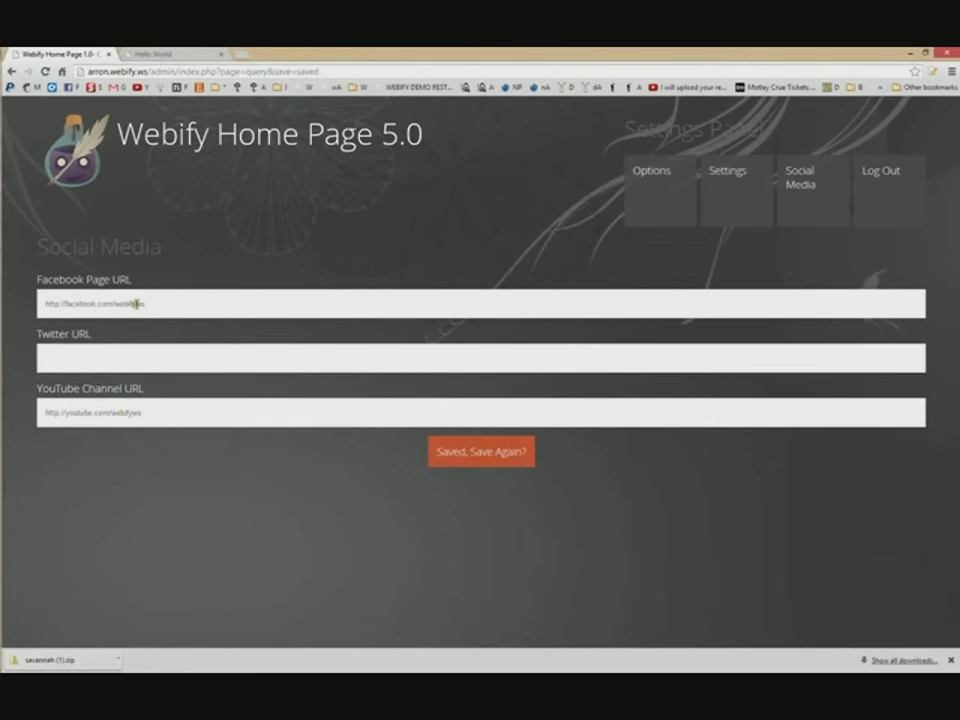
pyautogui.click(156, 53)
pyautogui.press('F5')
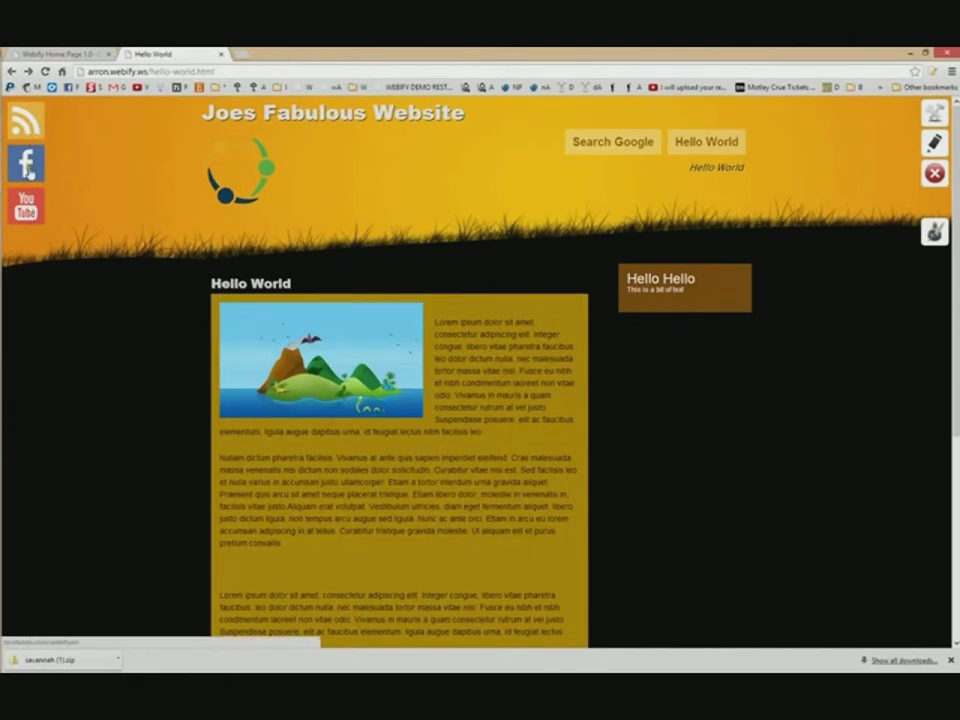
# Install the Webify Blog app from the app list into the directory public_html/blog
pyautogui.click(60, 53)
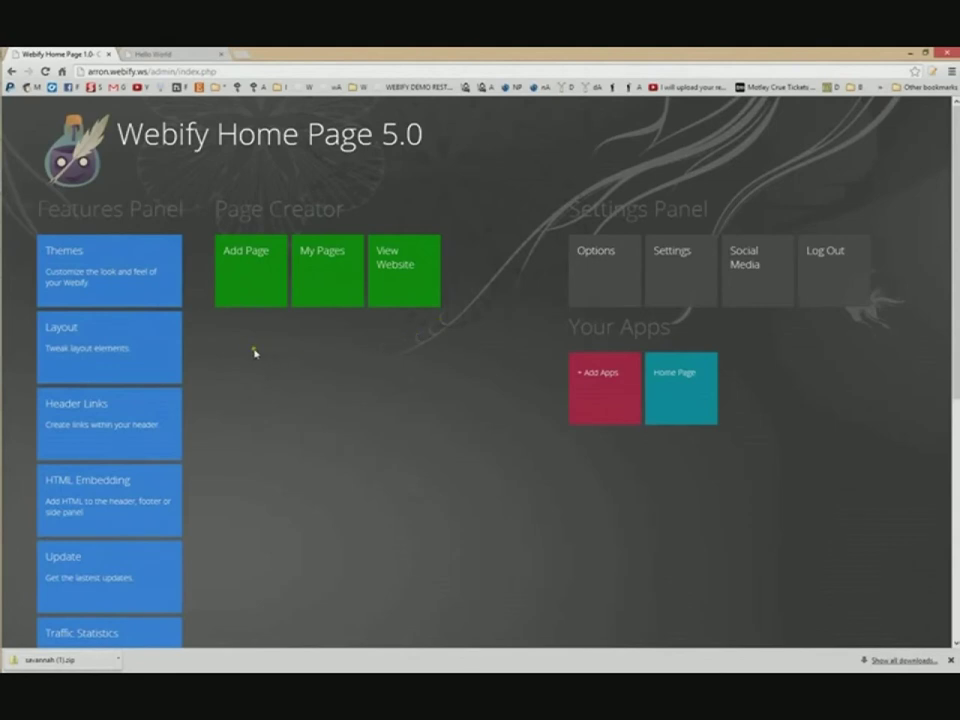
pyautogui.click(601, 400)
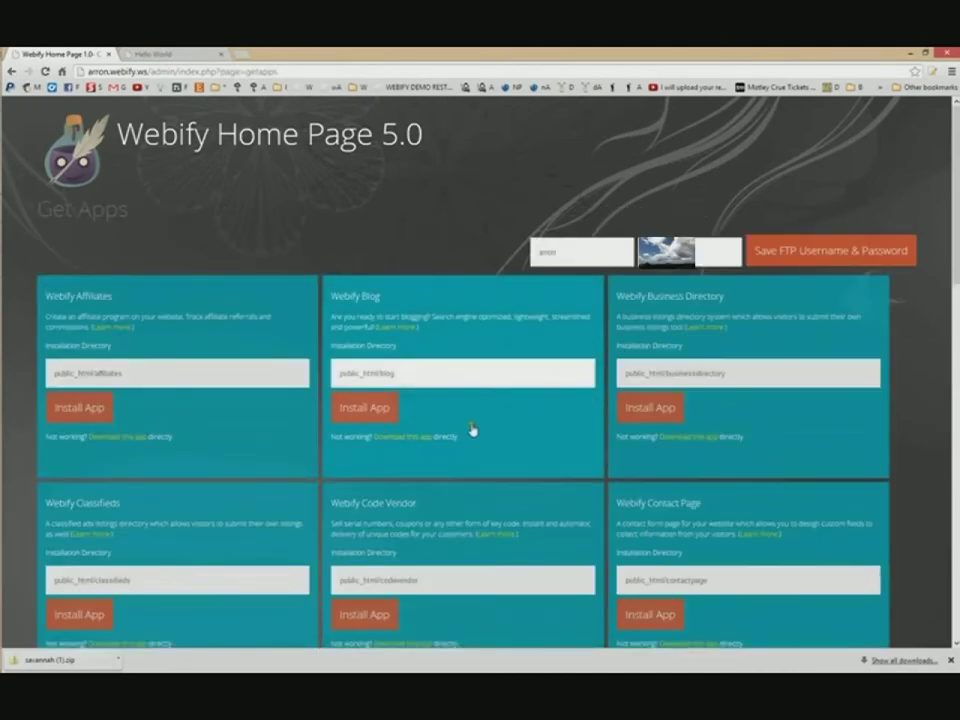
pyautogui.doubleClick(392, 372)
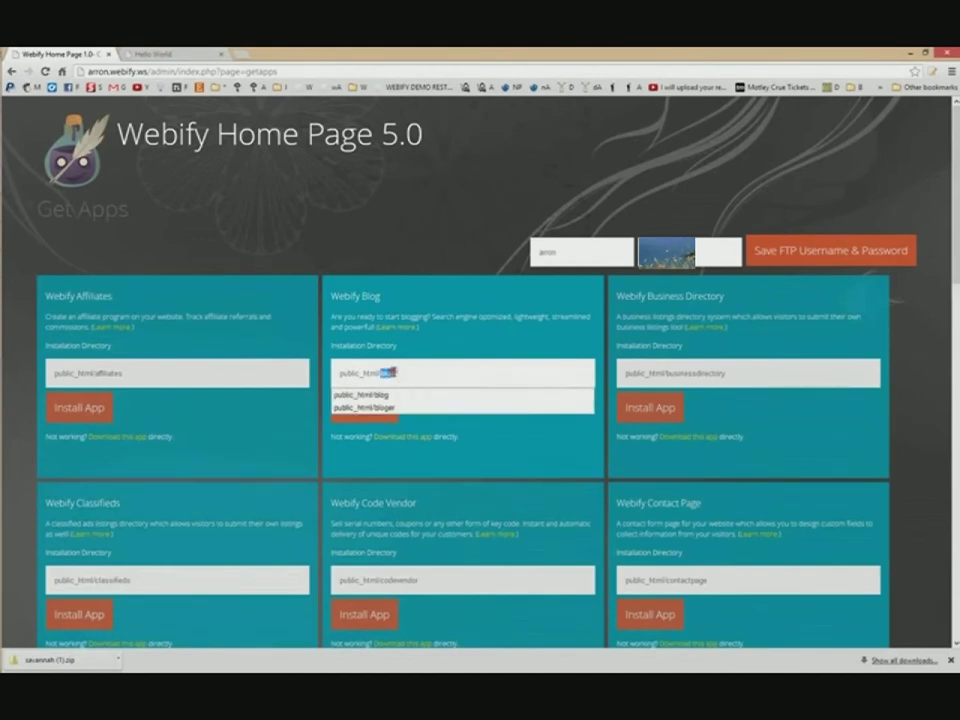
pyautogui.click(489, 458)
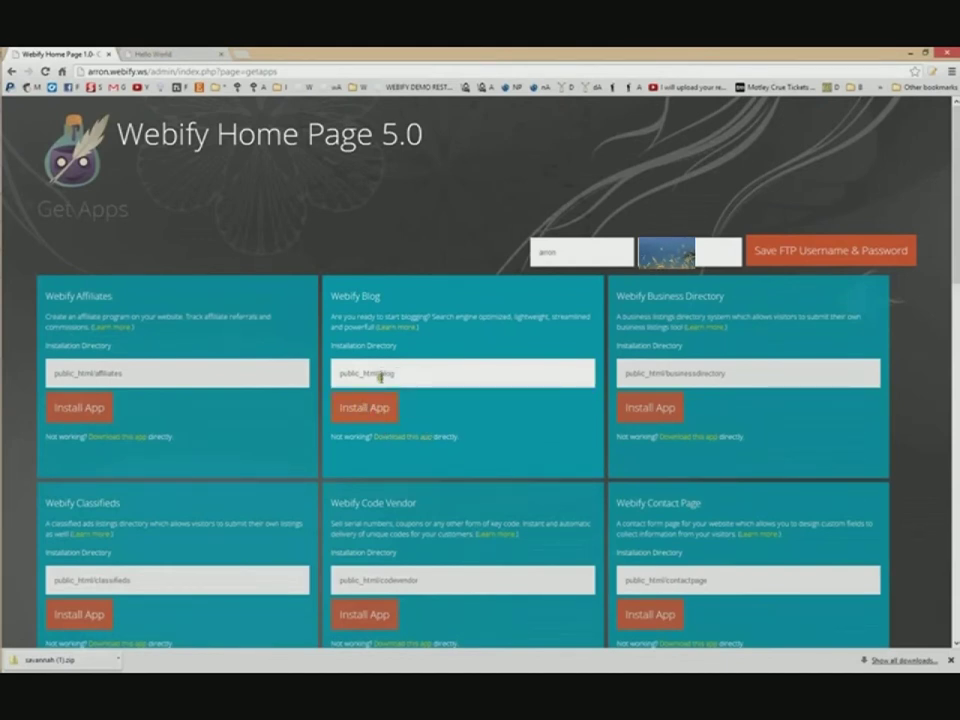
pyautogui.moveTo(377, 372); pyautogui.dragTo(439, 372)
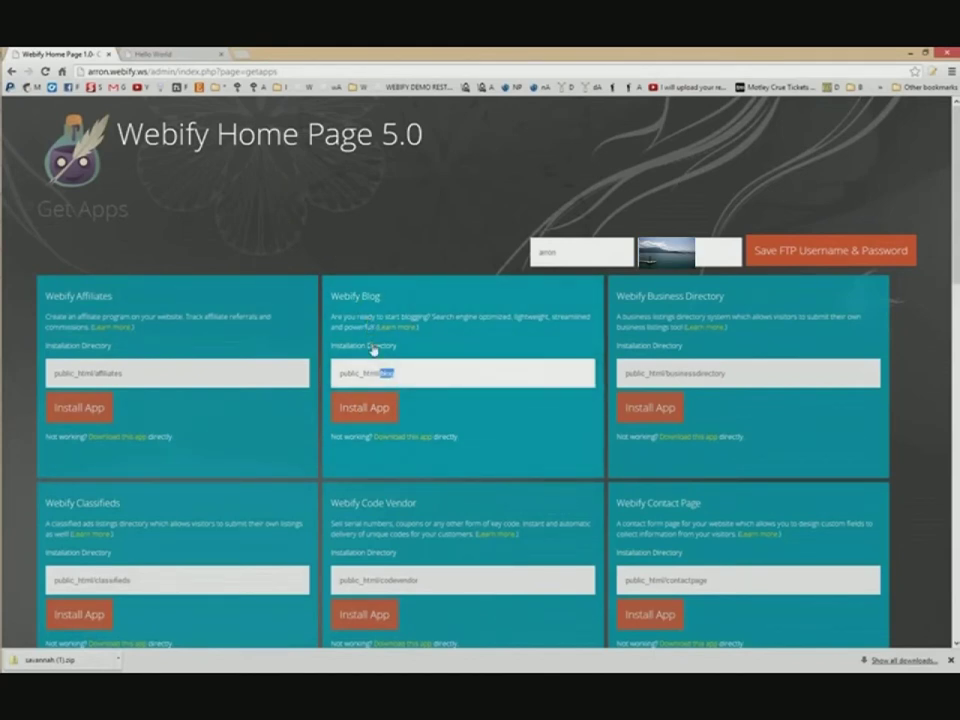
pyautogui.click(387, 373)
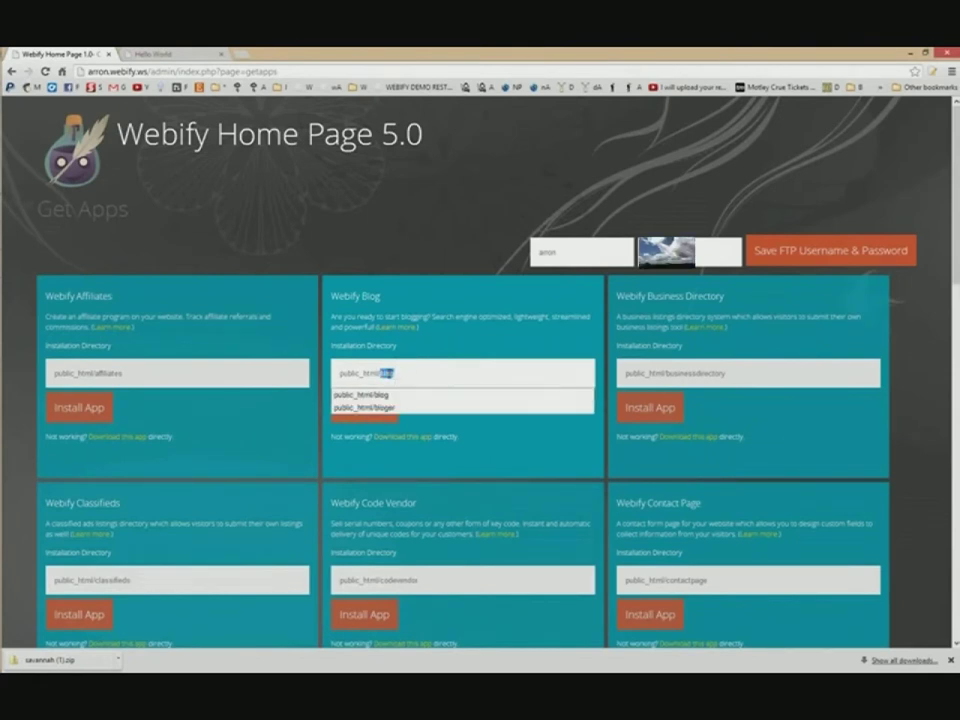
pyautogui.click(482, 446)
pyautogui.click(373, 409)
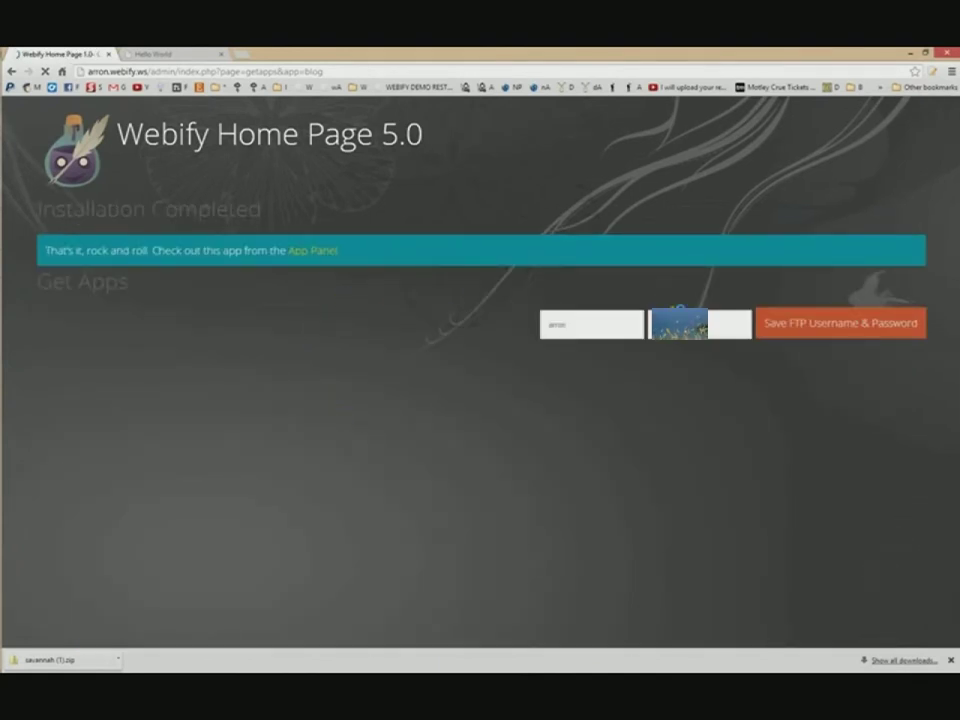
# Compare the Home Page and Blog control panels and view the blog's public website
pyautogui.click(164, 53)
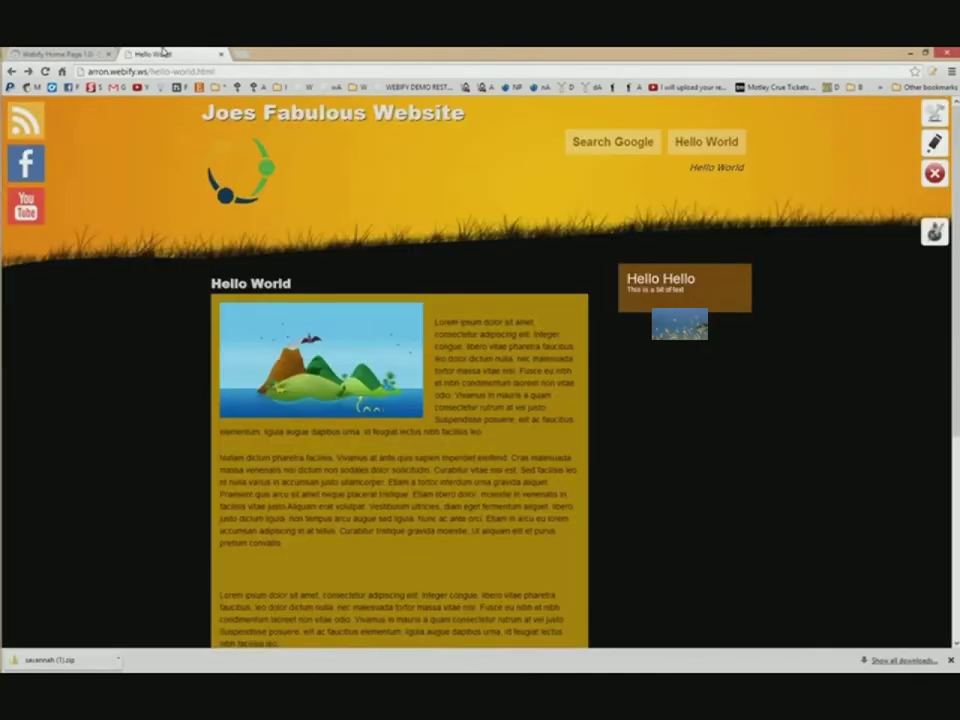
pyautogui.click(63, 53)
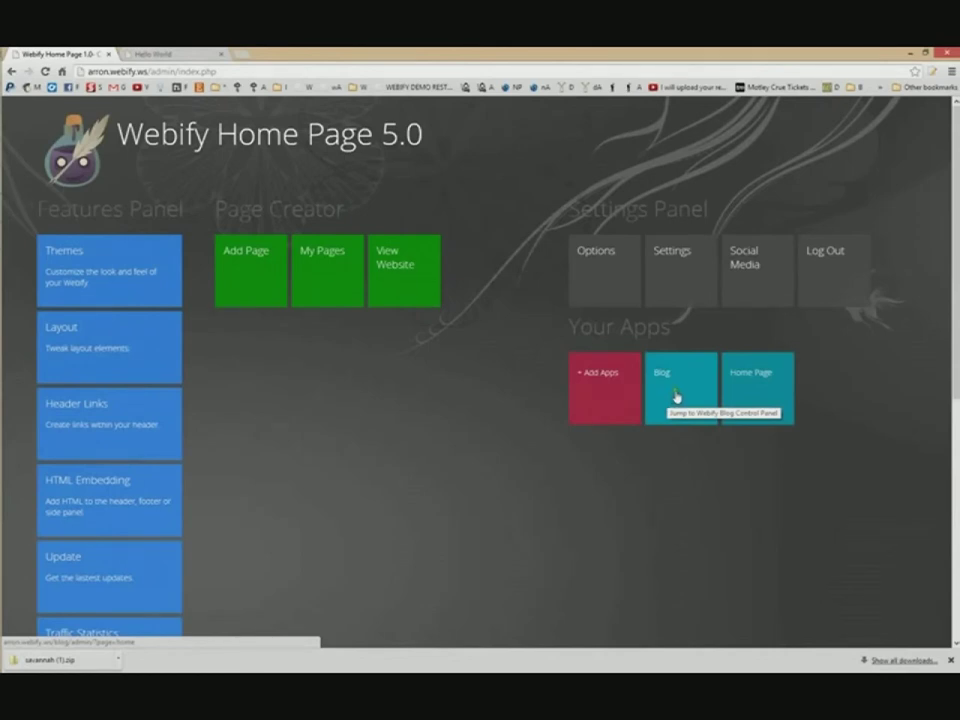
pyautogui.click(748, 395)
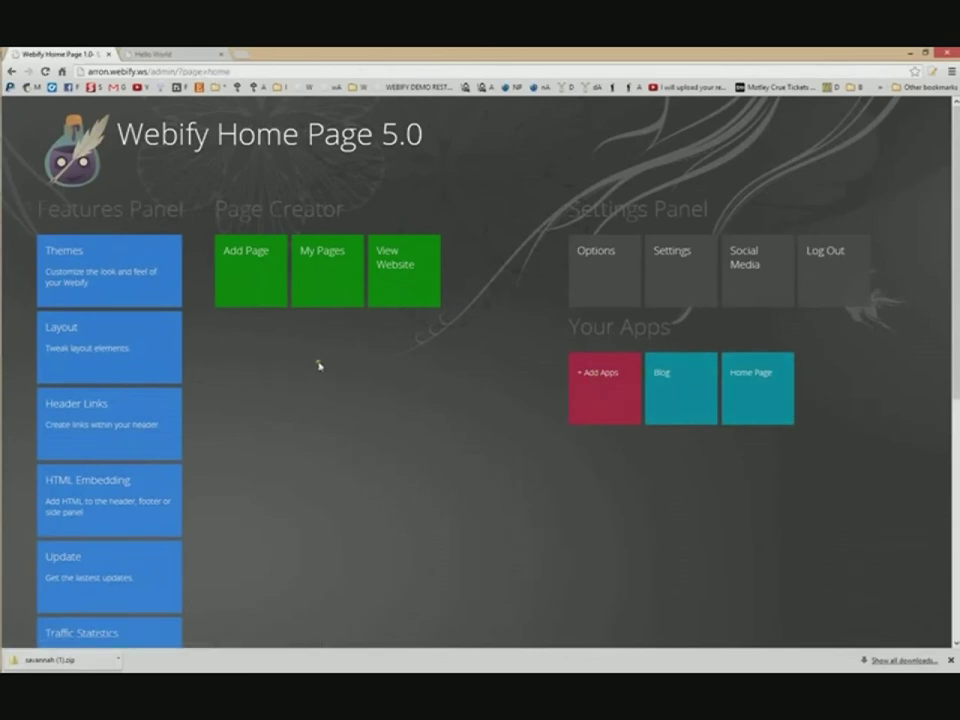
pyautogui.click(670, 400)
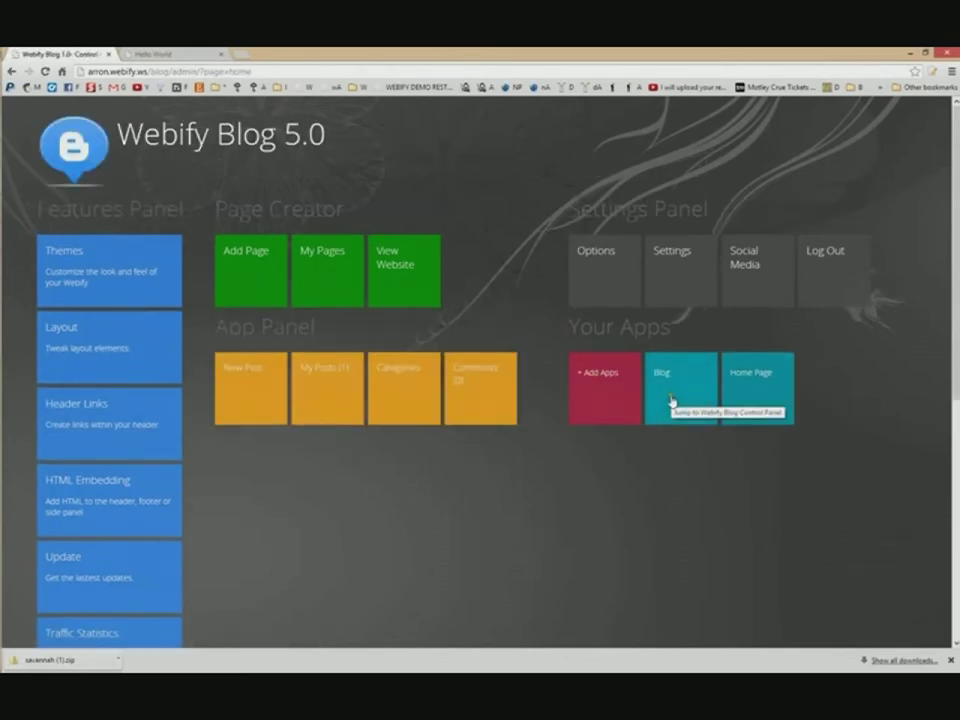
pyautogui.click(748, 396)
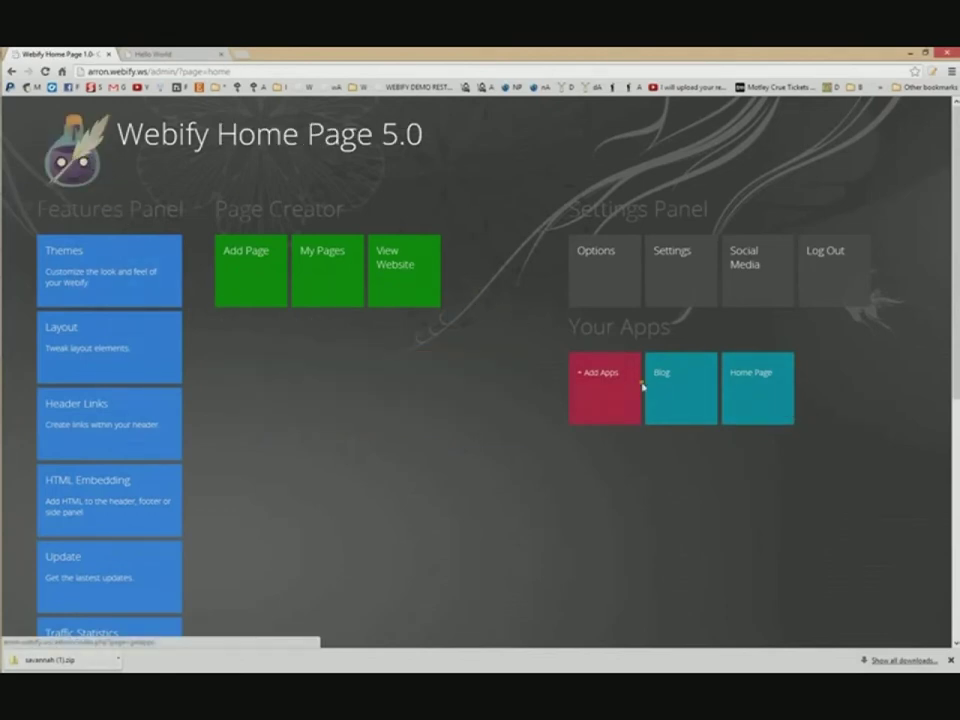
pyautogui.click(670, 394)
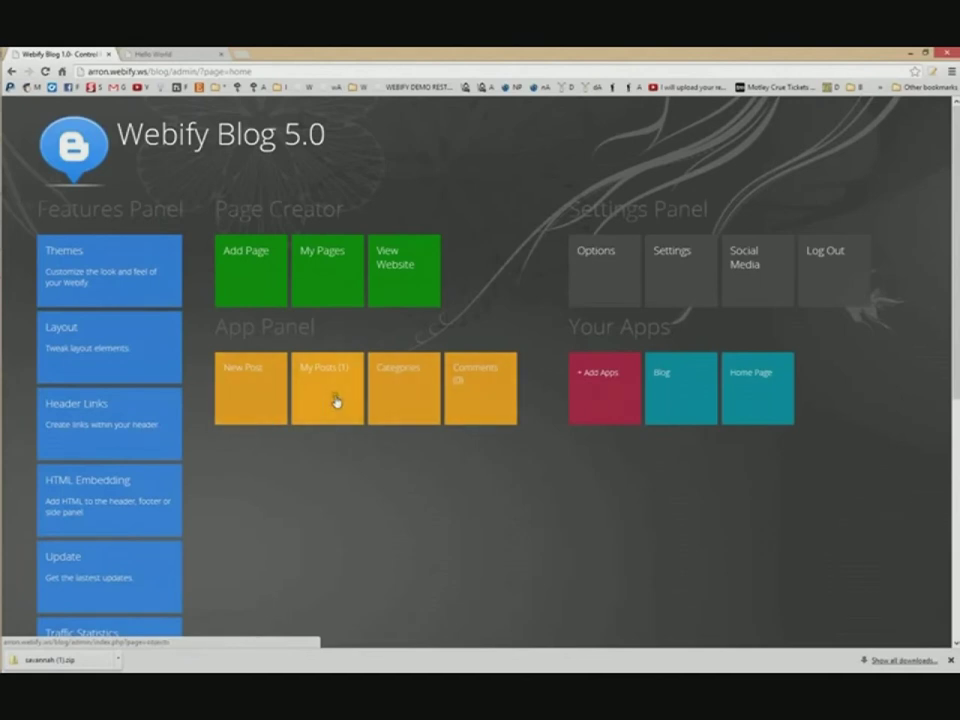
pyautogui.click(392, 296)
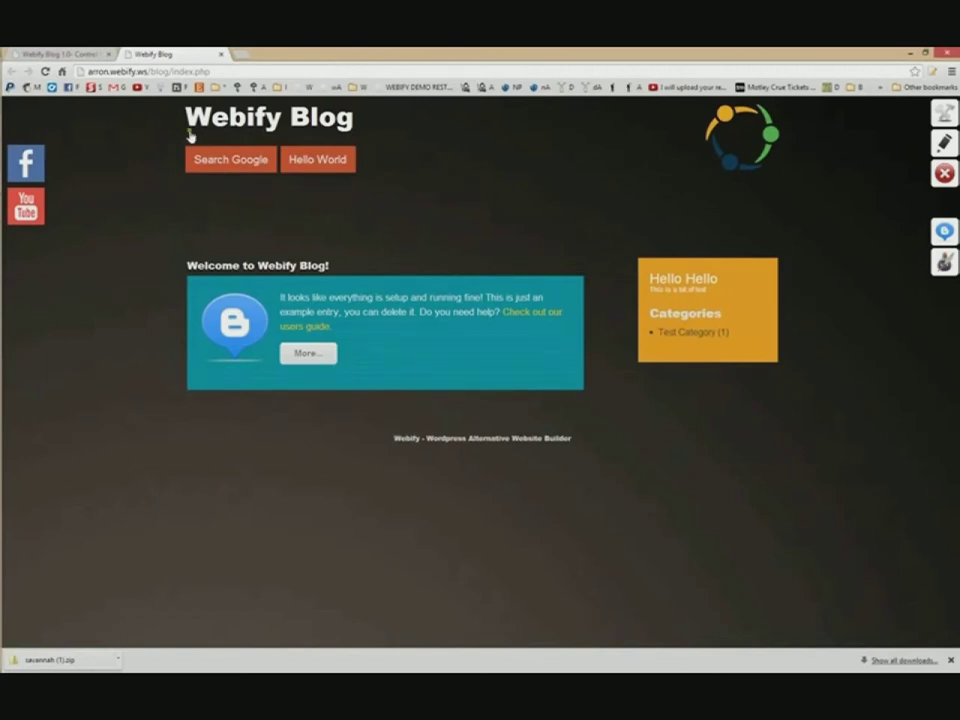
# Create and save a blog post titled "Hi hi" with summary "Hello", body text "helo" and the category Test Category
pyautogui.click(88, 54)
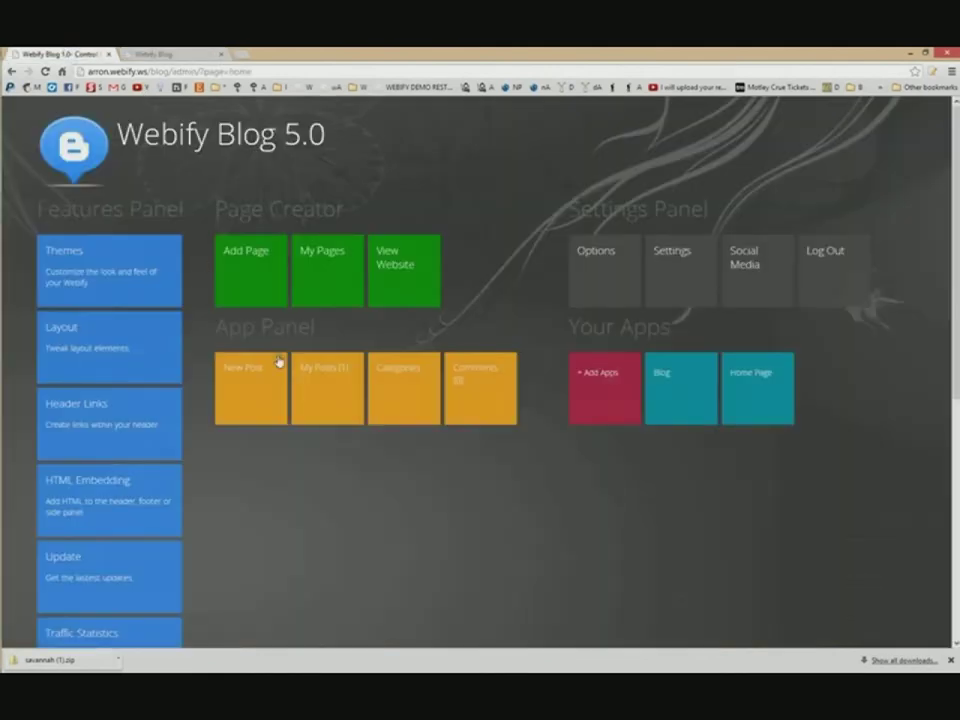
pyautogui.click(263, 404)
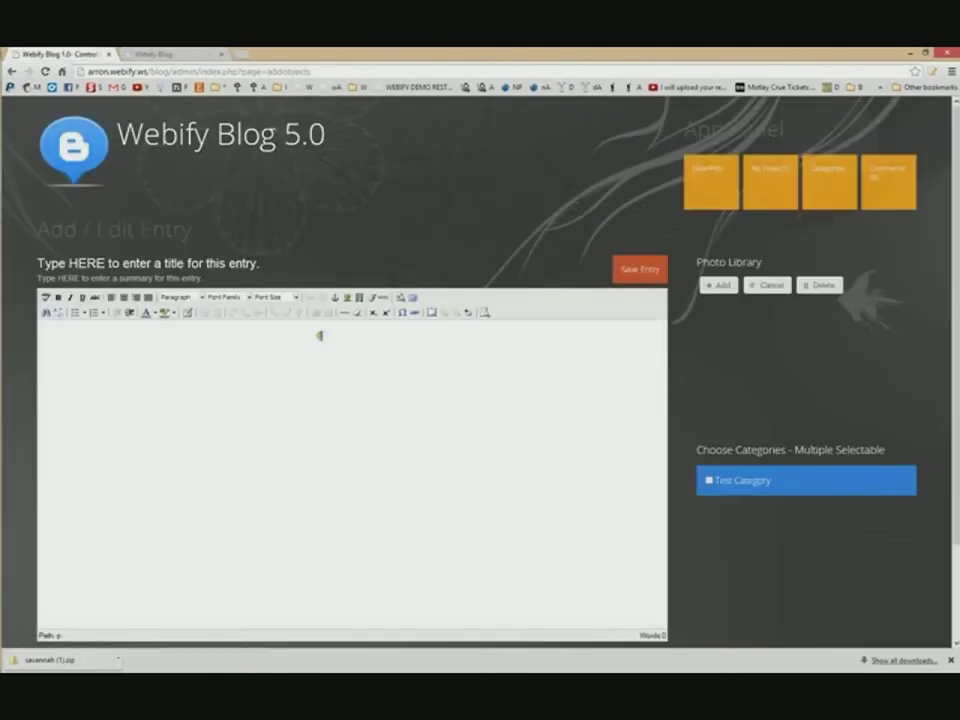
pyautogui.click(214, 265)
pyautogui.write('Hi hi')
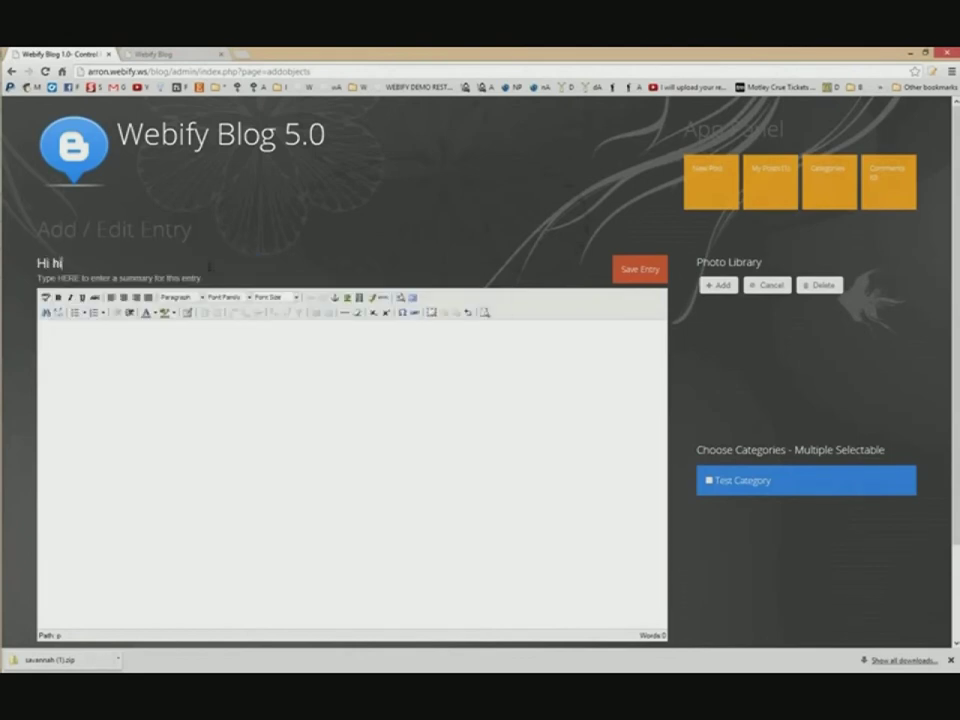
pyautogui.press('Tab')
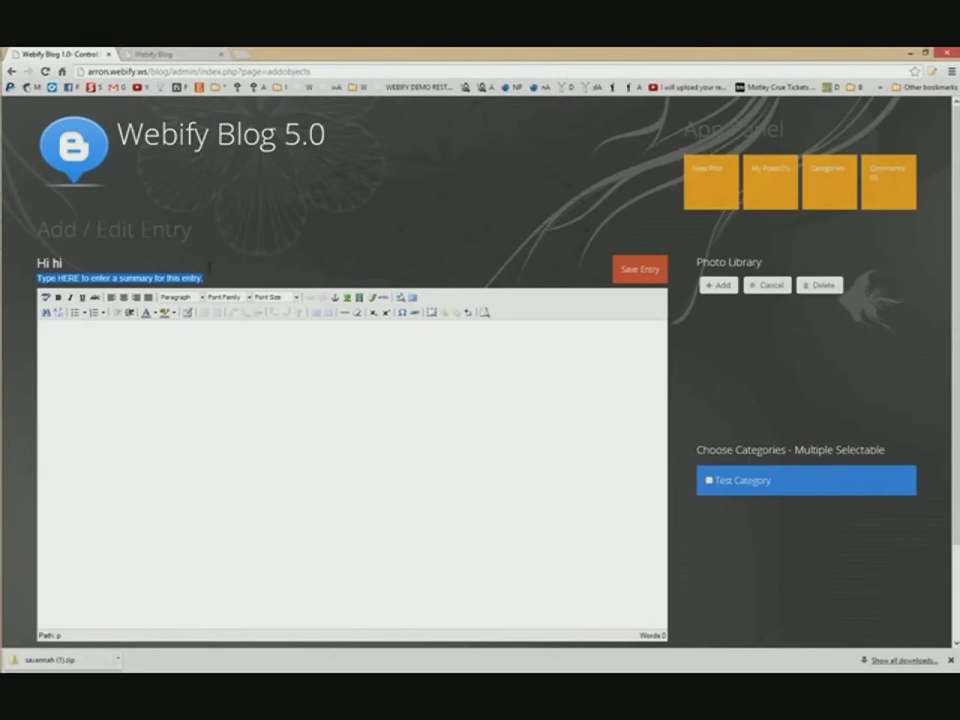
pyautogui.write('Hello')
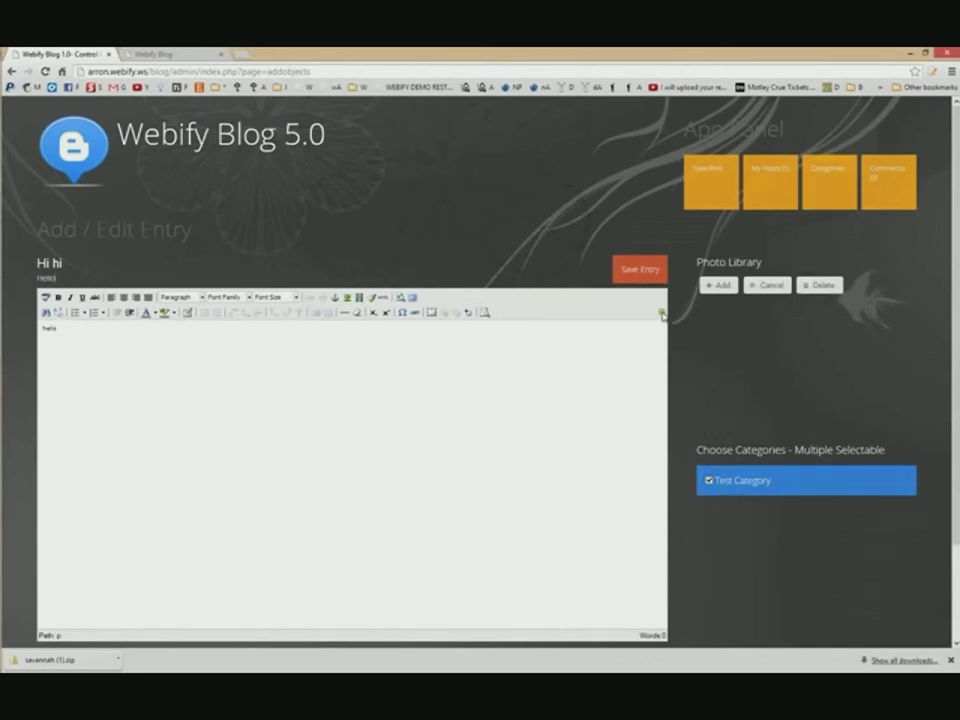
pyautogui.click(648, 270)
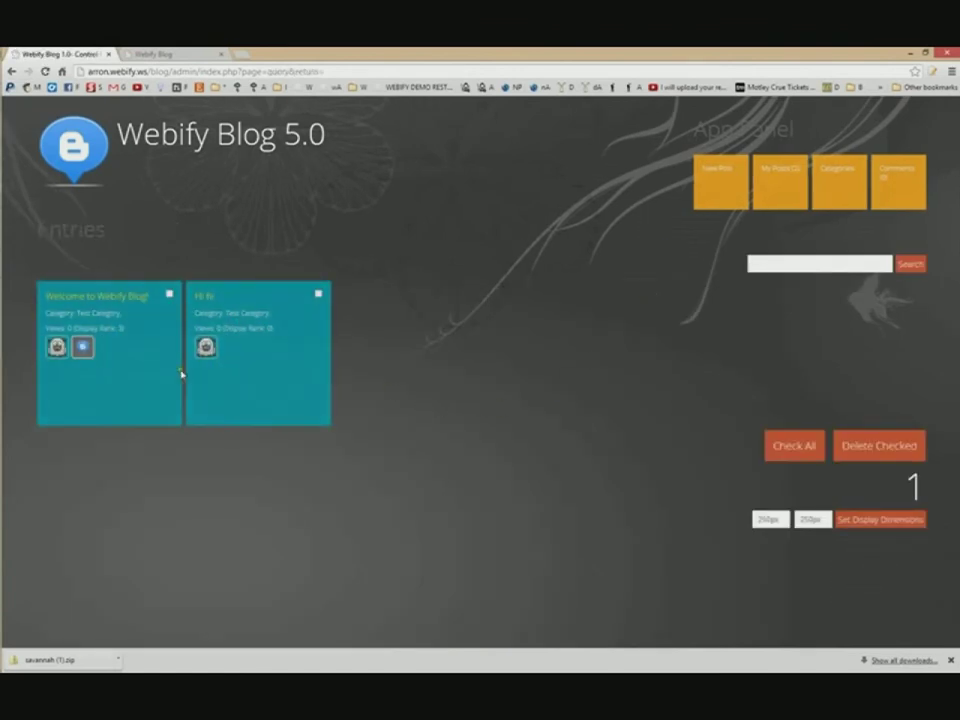
# Reload the public blog and open the "Hi hi" post to check it
pyautogui.click(163, 54)
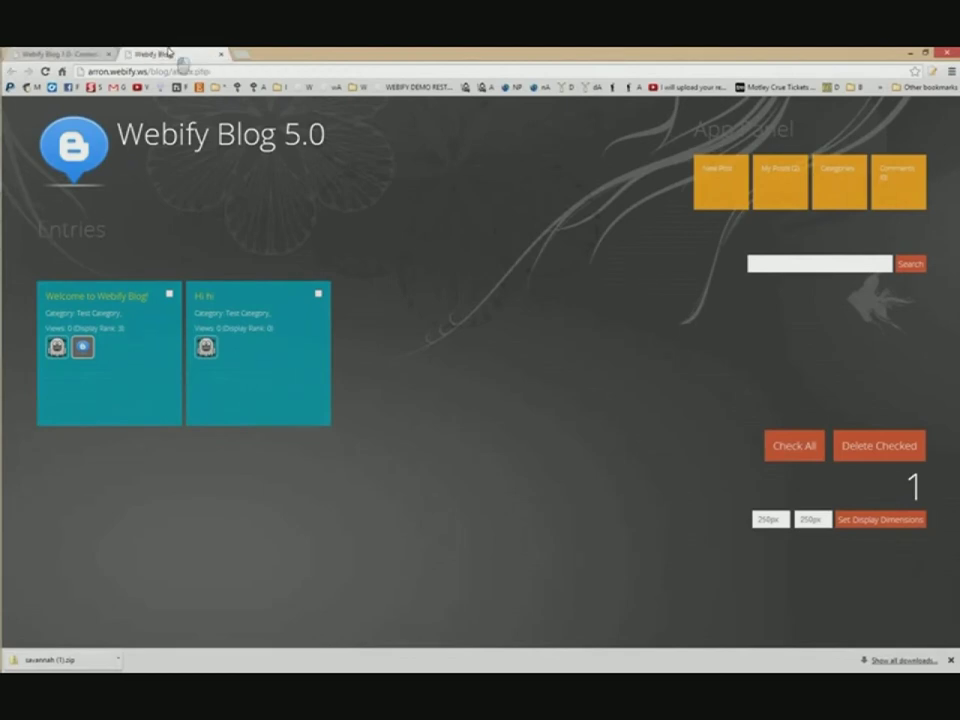
pyautogui.press('F5')
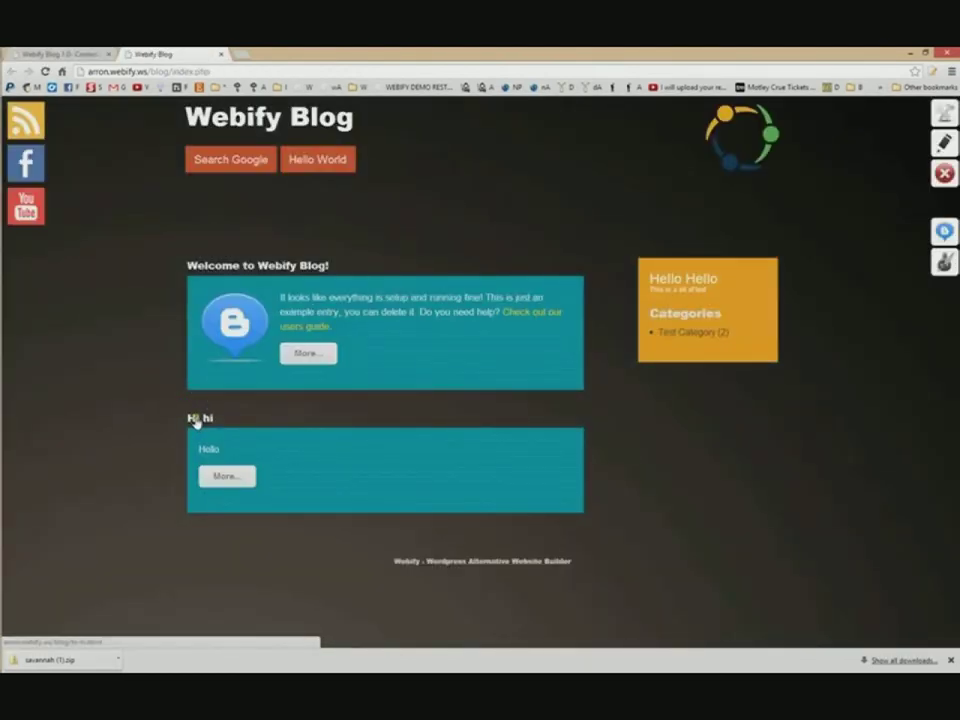
pyautogui.click(197, 420)
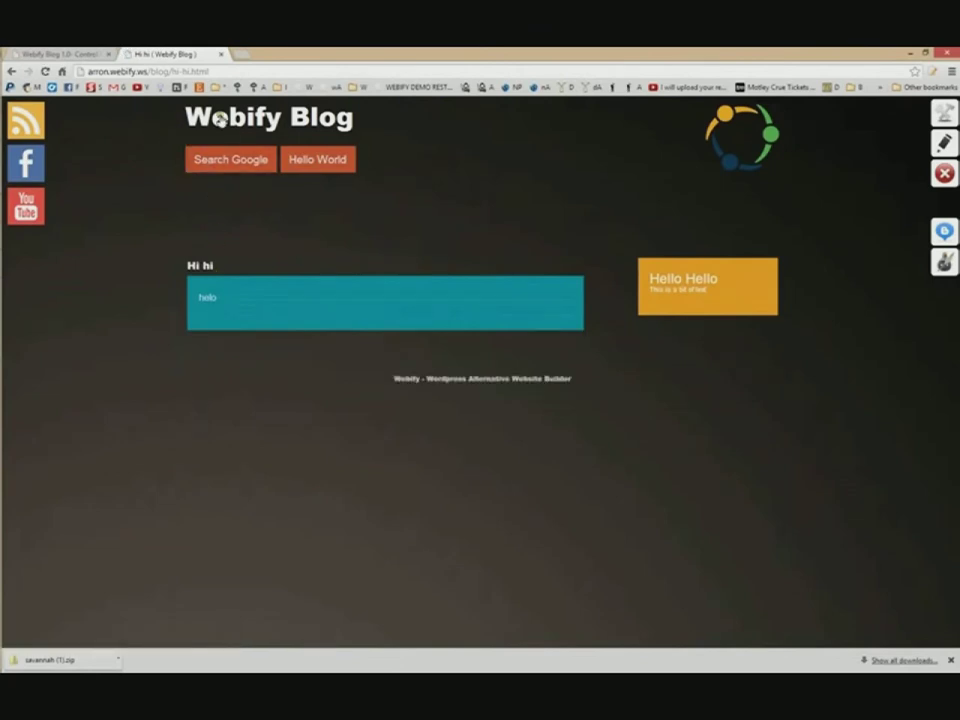
# Activate the savannah theme for the blog and check it on the reloaded "Hi hi" post page
pyautogui.hotkey('ctrl', 'shift', 'Tab')
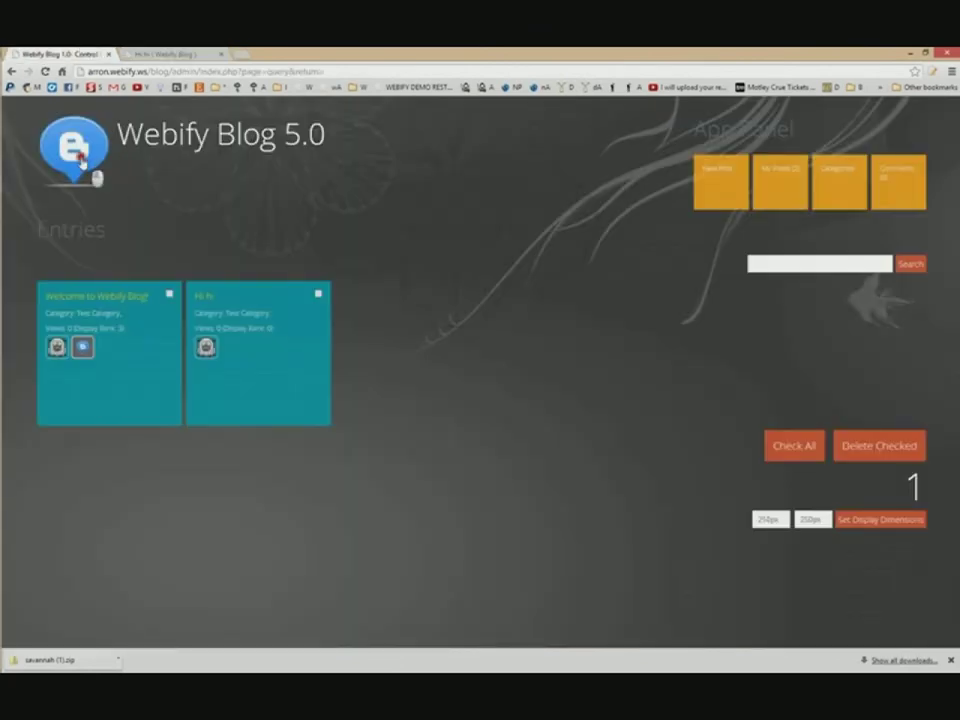
pyautogui.click(62, 122)
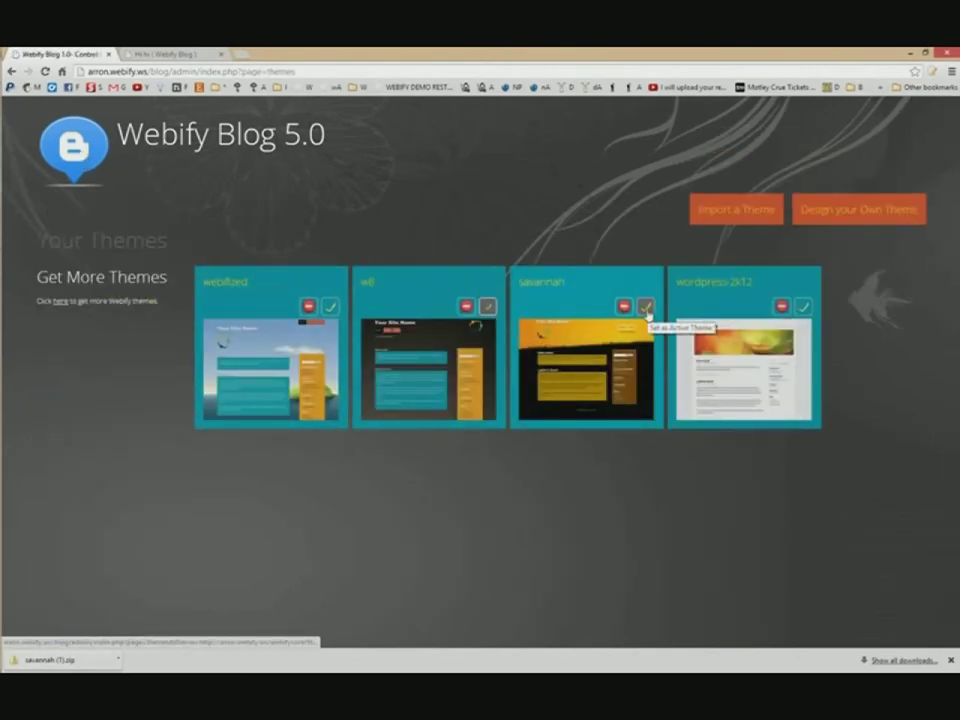
pyautogui.click(645, 307)
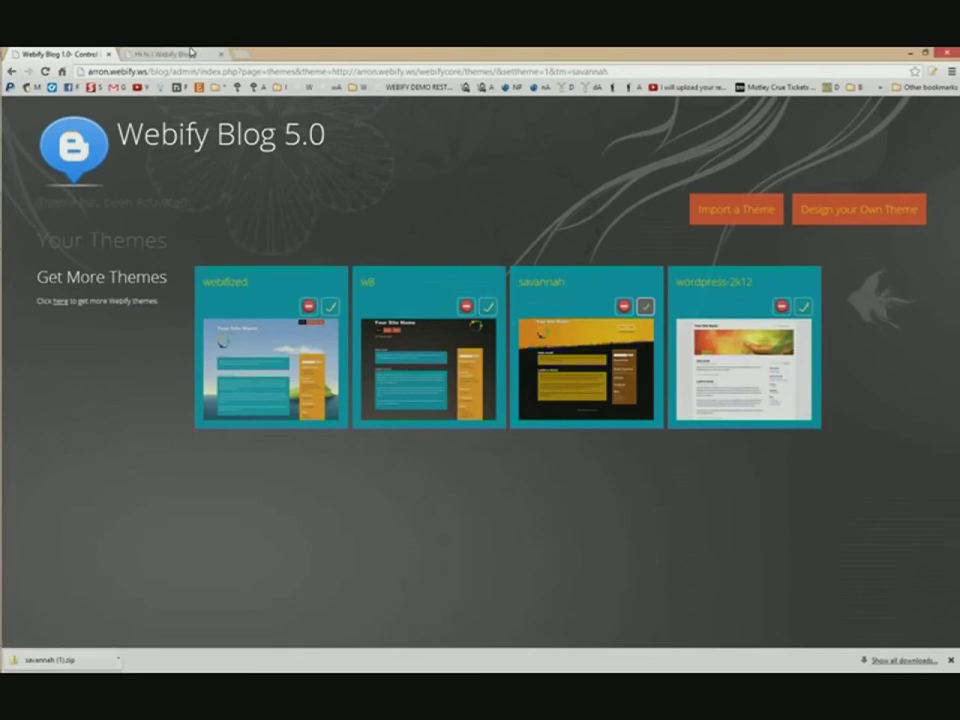
pyautogui.click(170, 53)
pyautogui.press('F5')
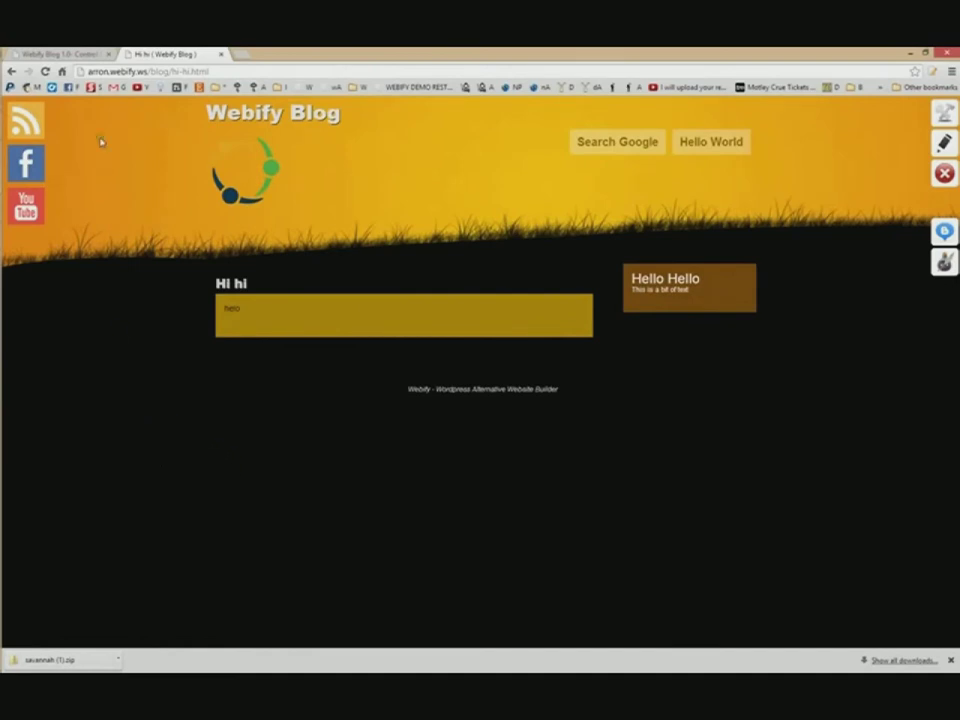
pyautogui.click(70, 52)
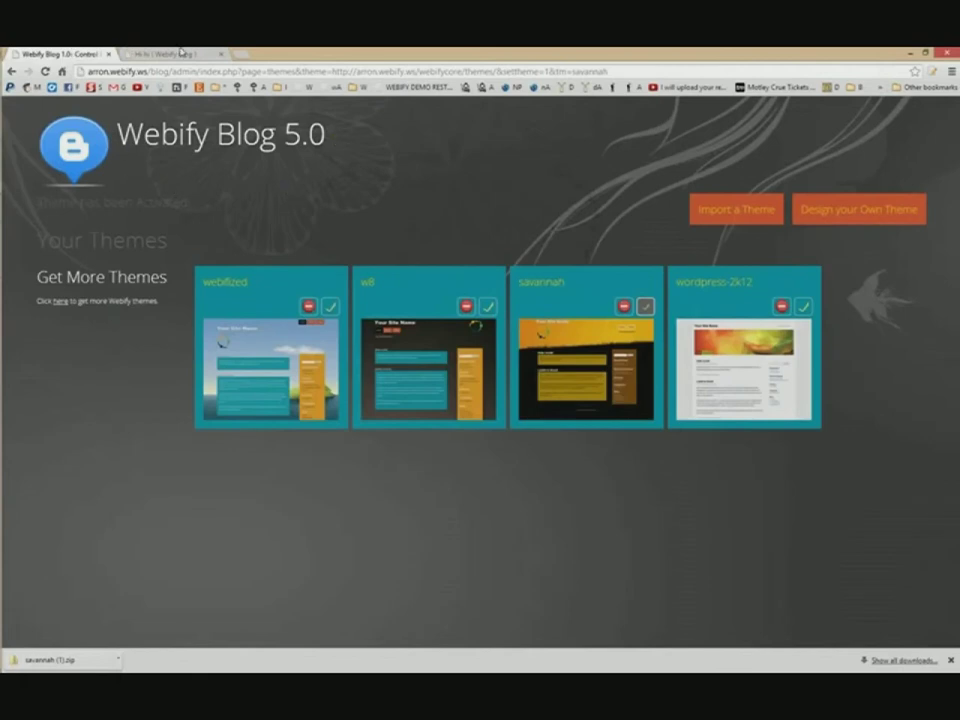
# Review the blog's category list in its control panel and the Categories section on the public blog's front page
pyautogui.click(181, 52)
pyautogui.click(85, 52)
pyautogui.click(73, 160)
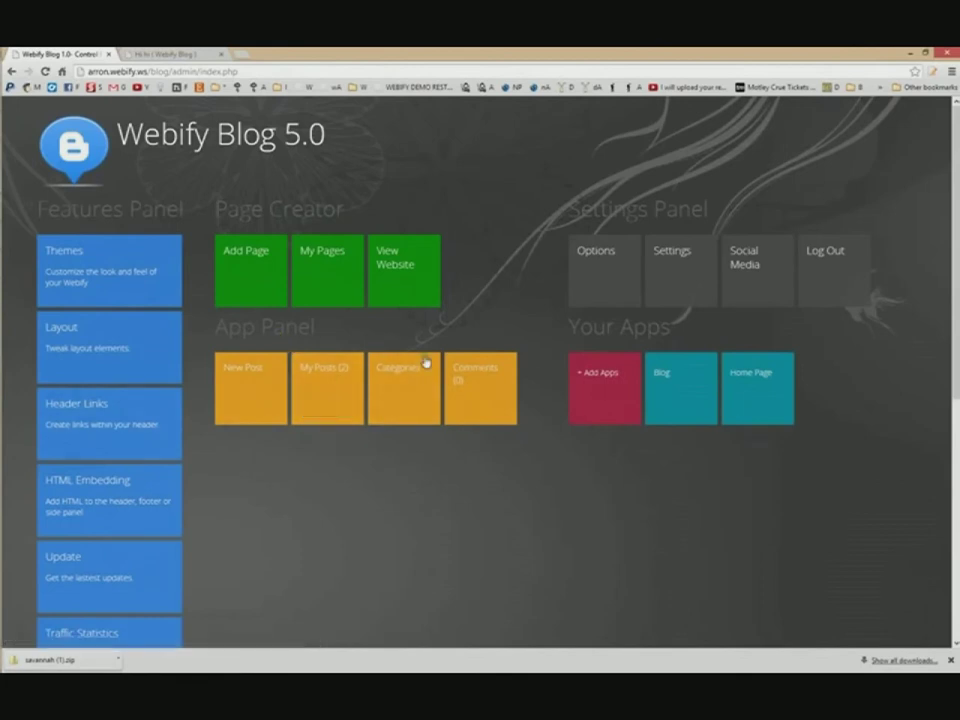
pyautogui.click(401, 405)
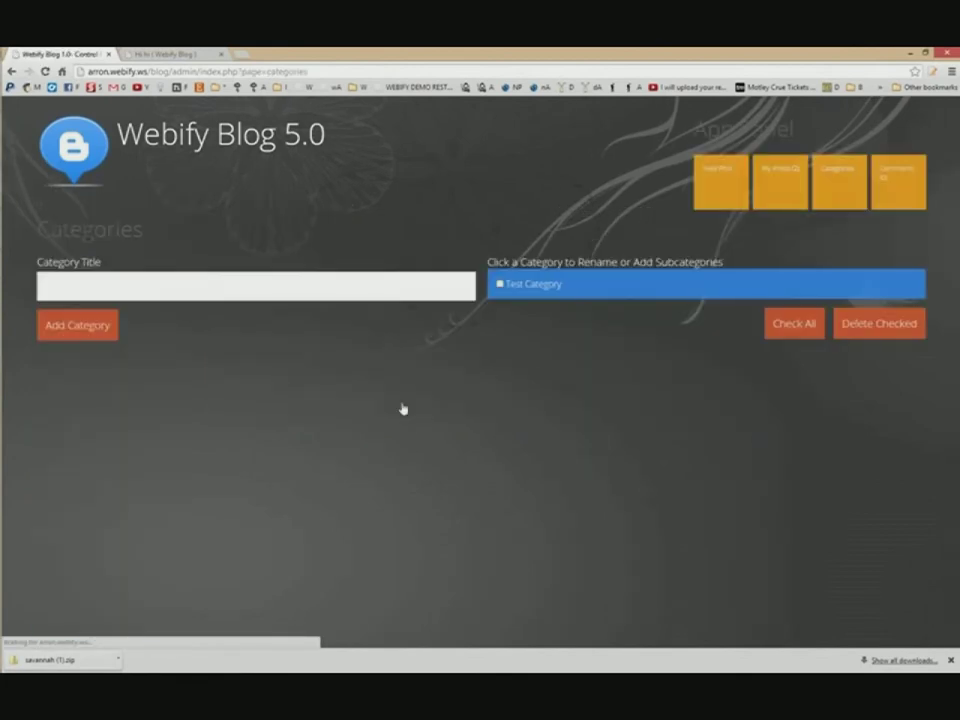
pyautogui.click(199, 52)
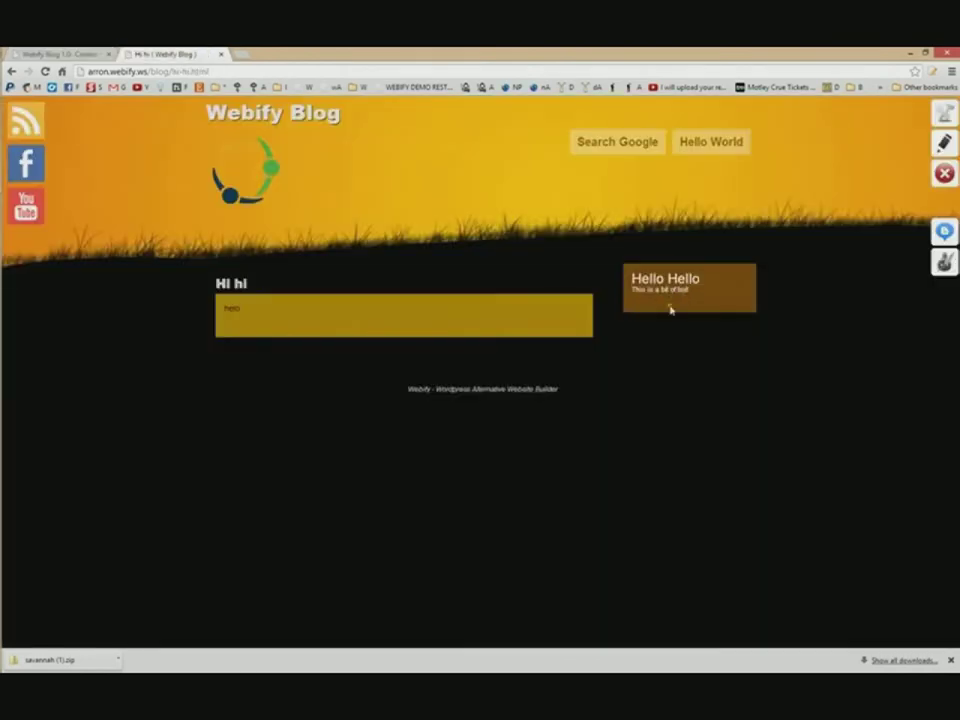
pyautogui.press('F5')
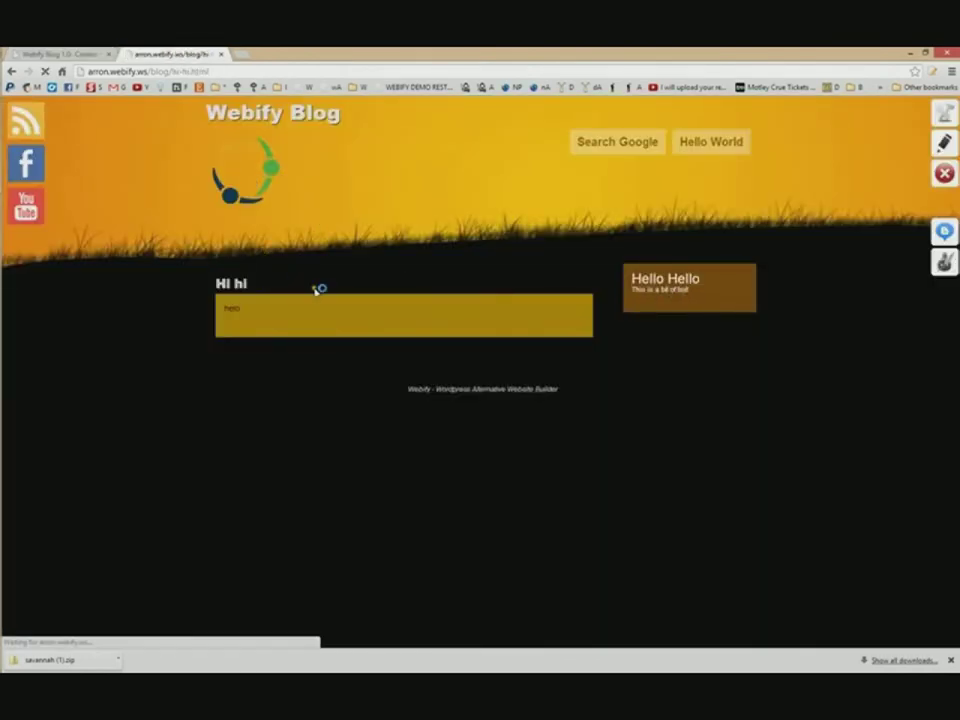
pyautogui.click(249, 194)
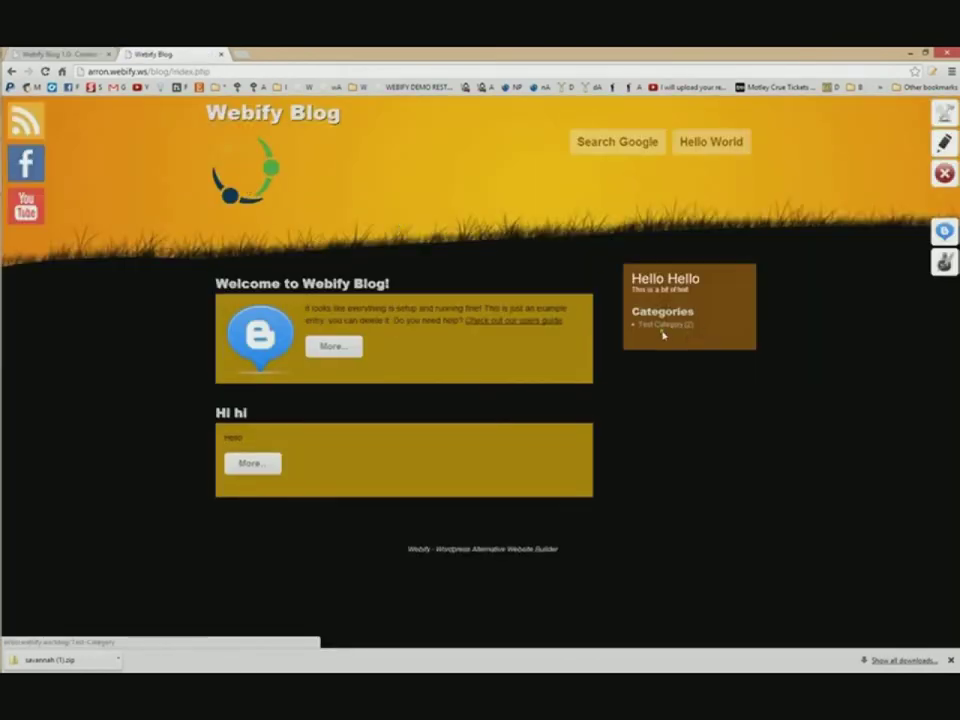
# Add a blog category titled "Another" and reload the public blog to check it
pyautogui.click(110, 55)
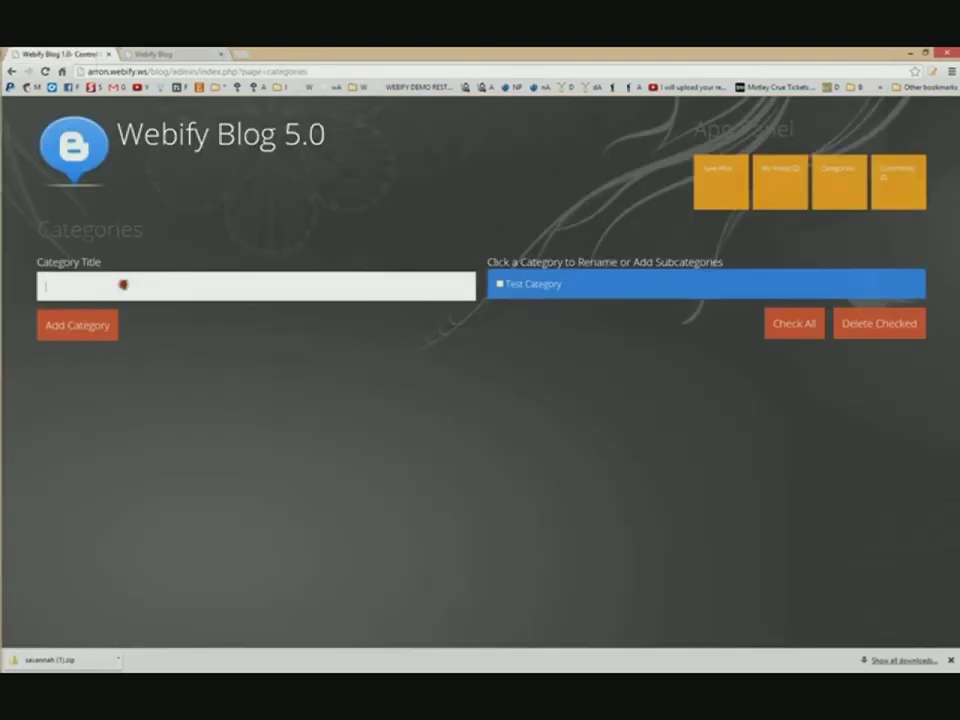
pyautogui.click(124, 285)
pyautogui.write('Another')
pyautogui.press('Return')
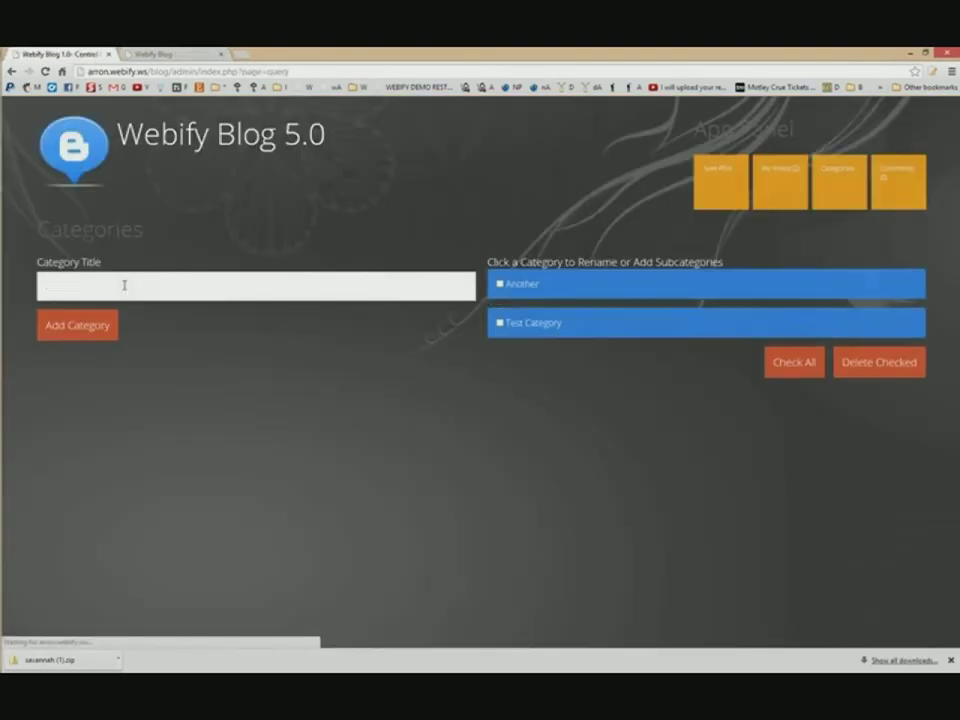
pyautogui.click(208, 53)
pyautogui.press('F5')
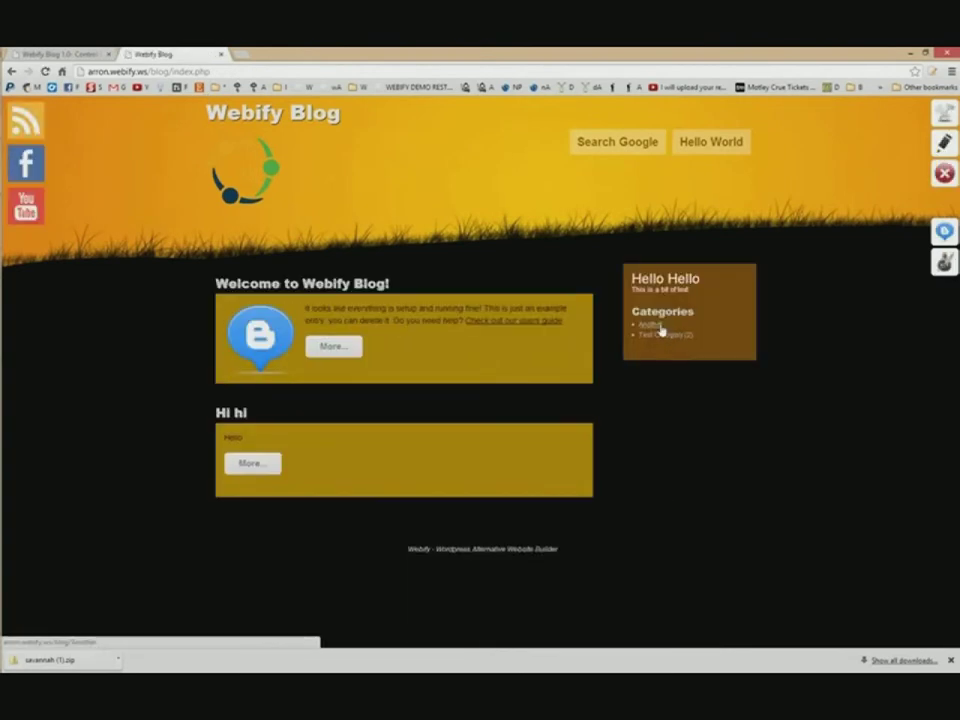
# Install the Webify Contact Page app from the list of available apps and return to the control panel
pyautogui.click(97, 53)
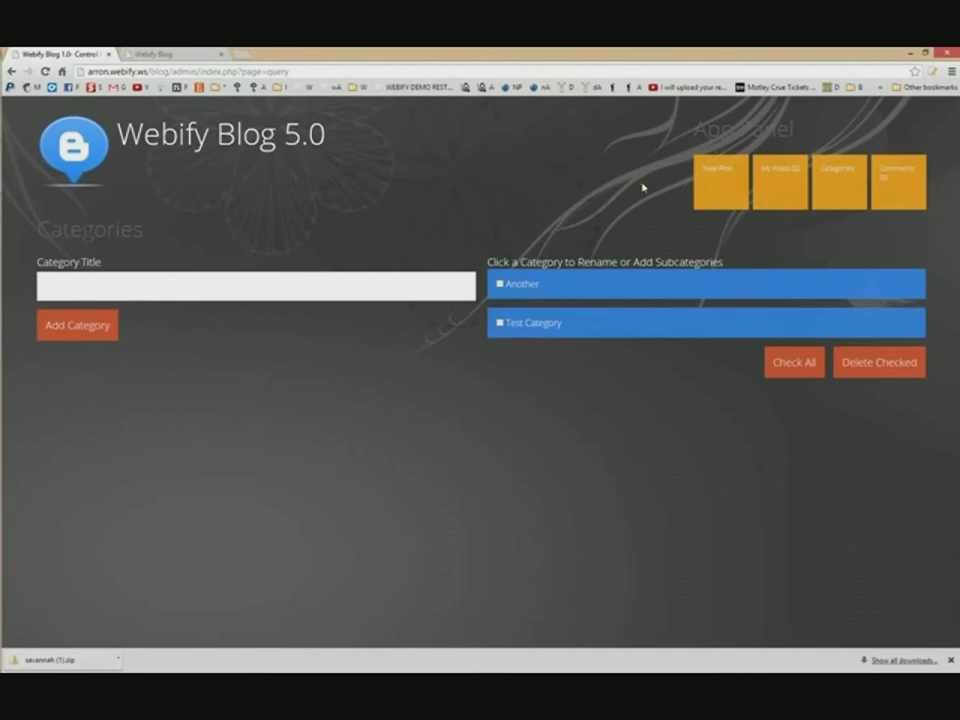
pyautogui.click(103, 161)
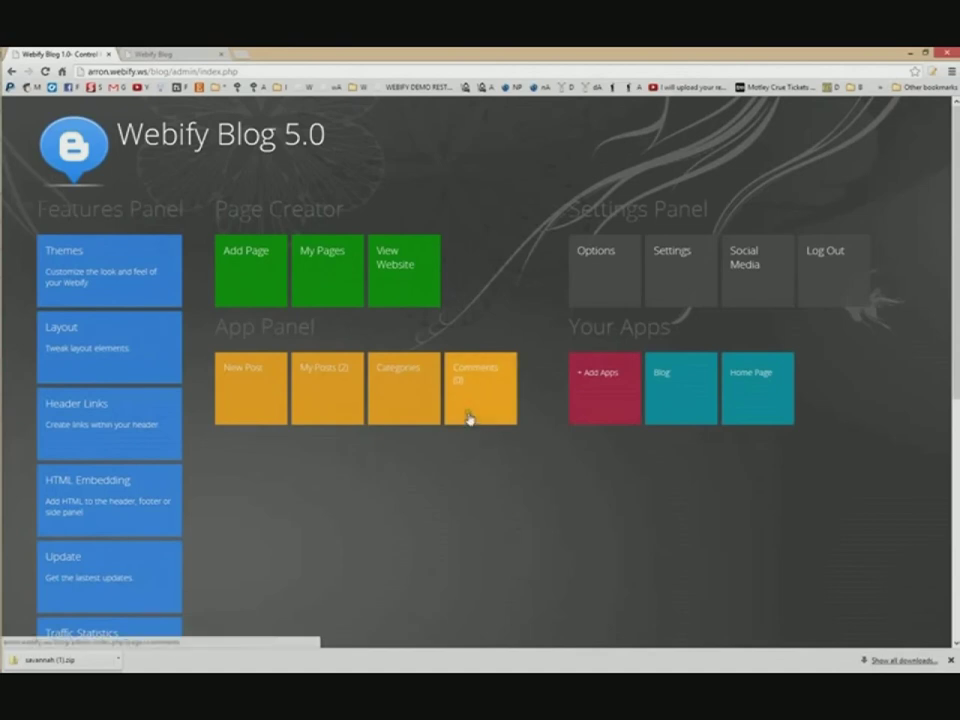
pyautogui.click(596, 407)
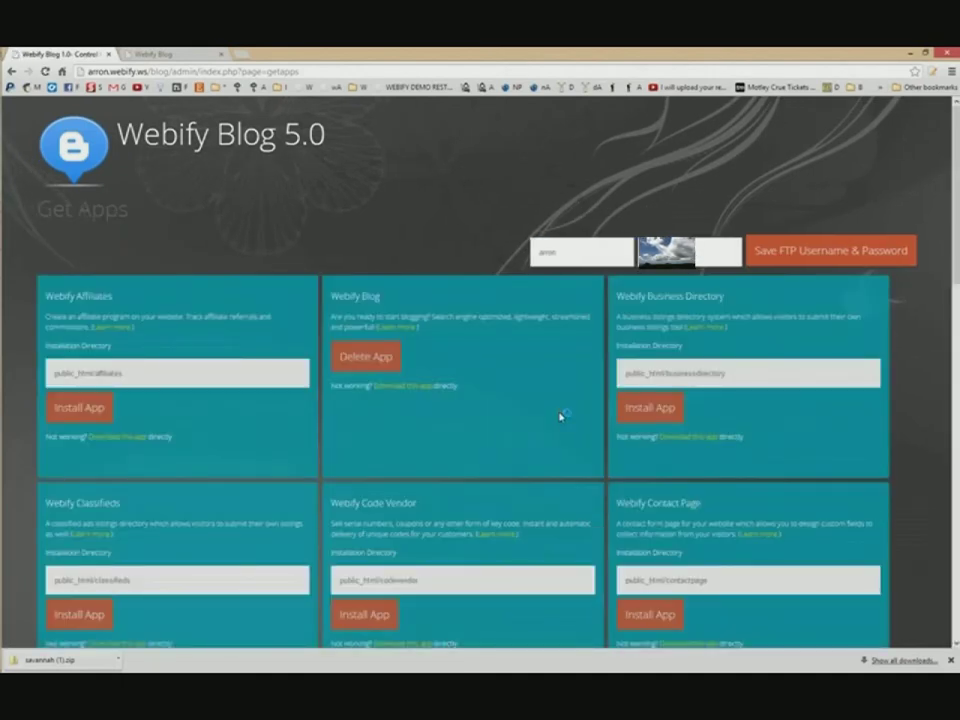
pyautogui.scroll(-2, 561, 413)
pyautogui.click(658, 540)
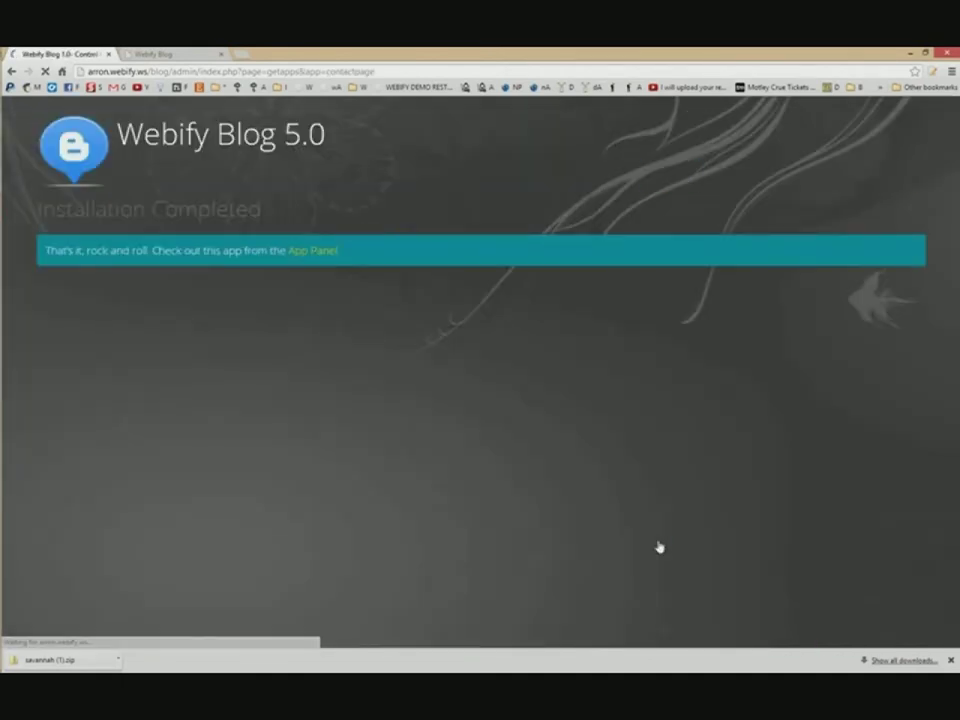
pyautogui.click(316, 252)
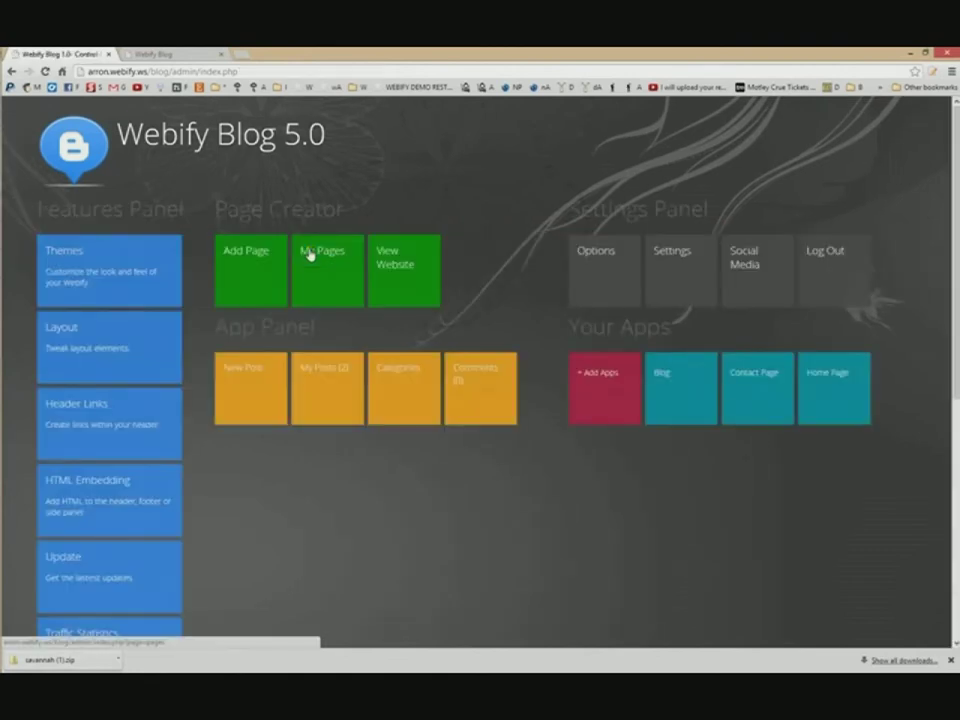
# Activate the savannah theme for the Contact Page app and view its public contact form page
pyautogui.click(761, 398)
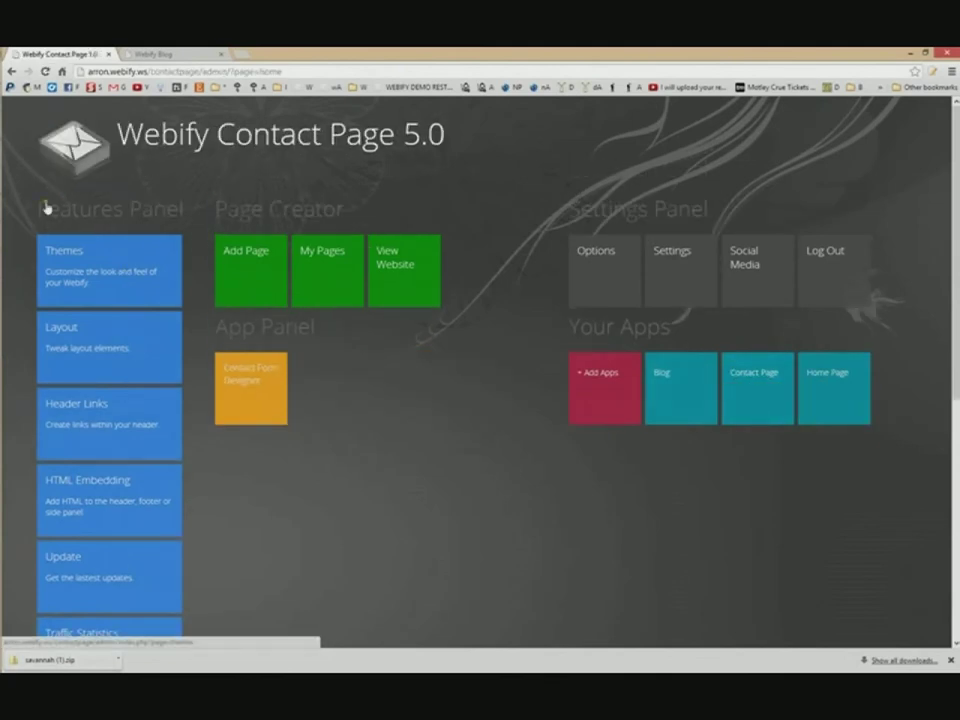
pyautogui.click(402, 281)
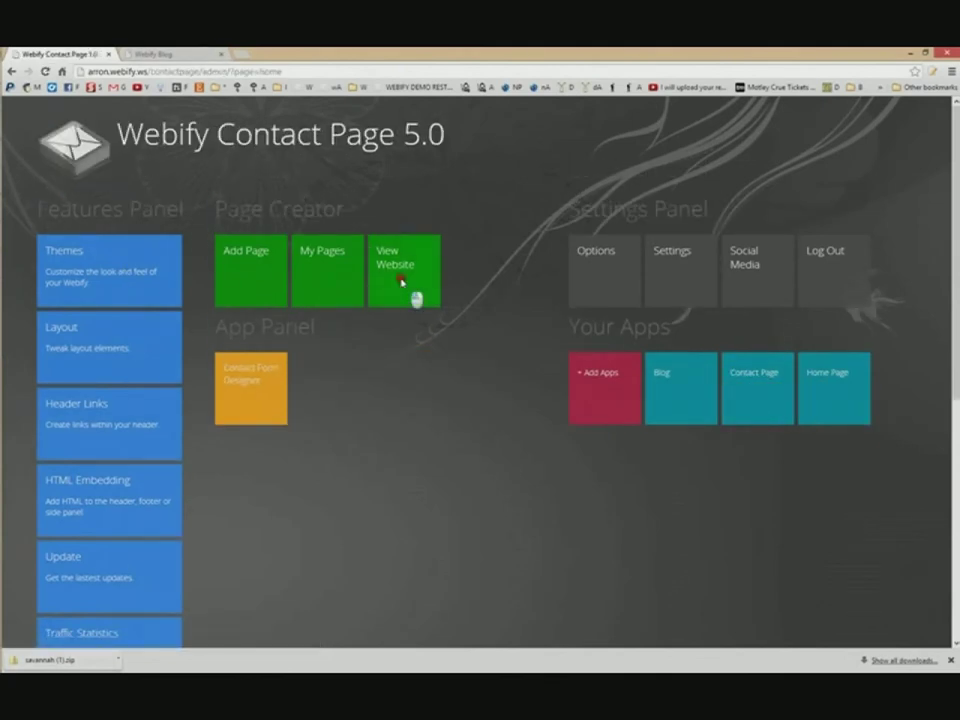
pyautogui.click(78, 54)
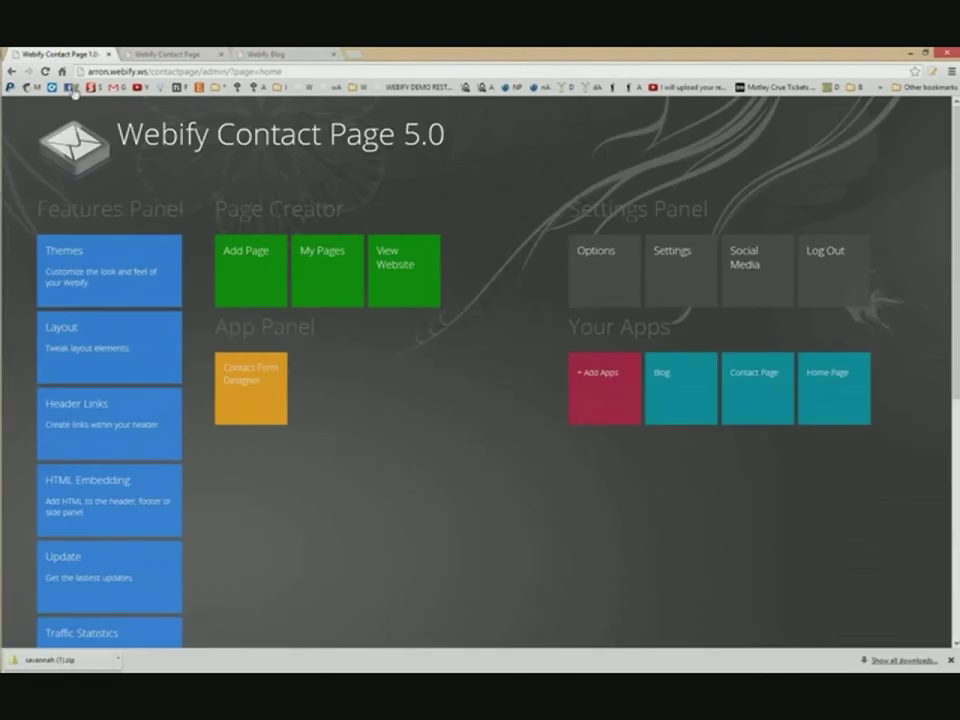
pyautogui.click(112, 292)
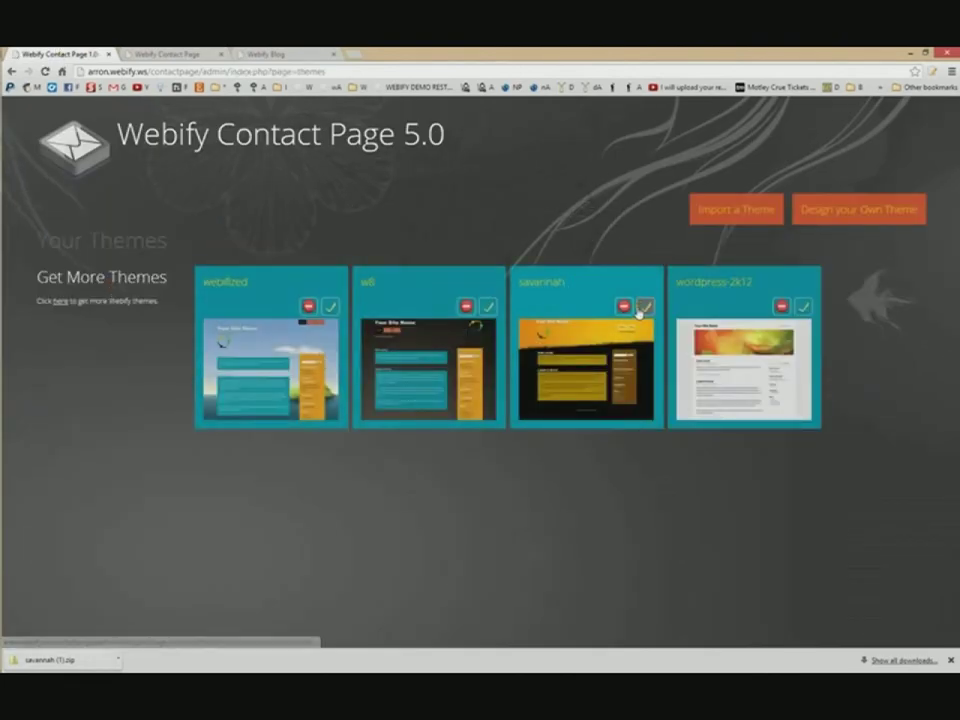
pyautogui.click(644, 307)
pyautogui.click(185, 54)
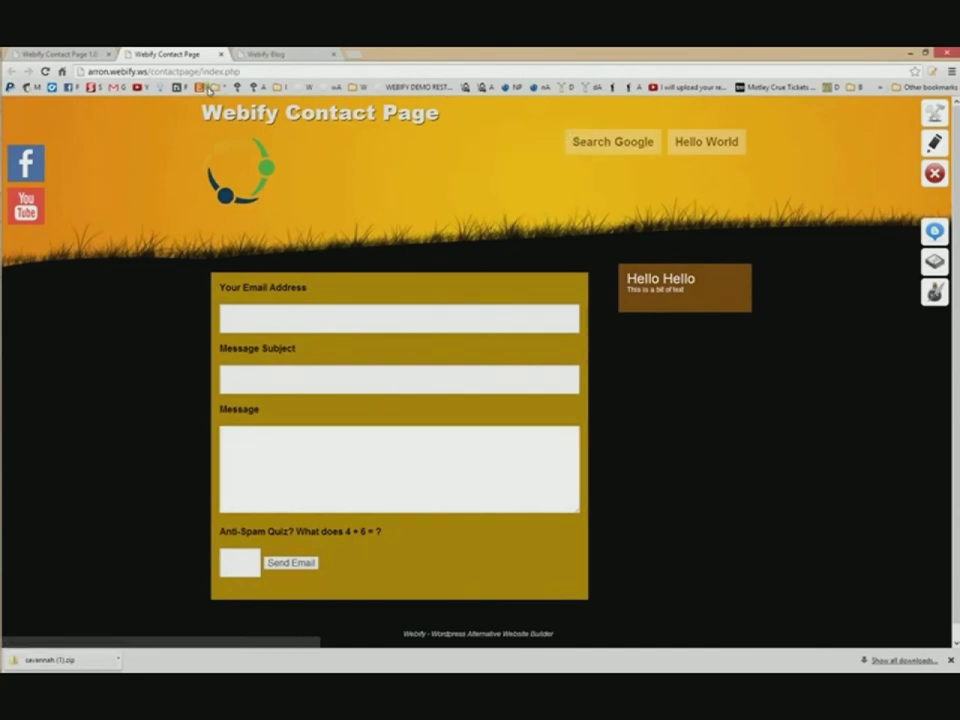
# Add a header link titled "Contact" that points to the site's copied /contactpage address
pyautogui.moveTo(199, 72); pyautogui.dragTo(86, 76)
pyautogui.hotkey('ctrl', 'c')
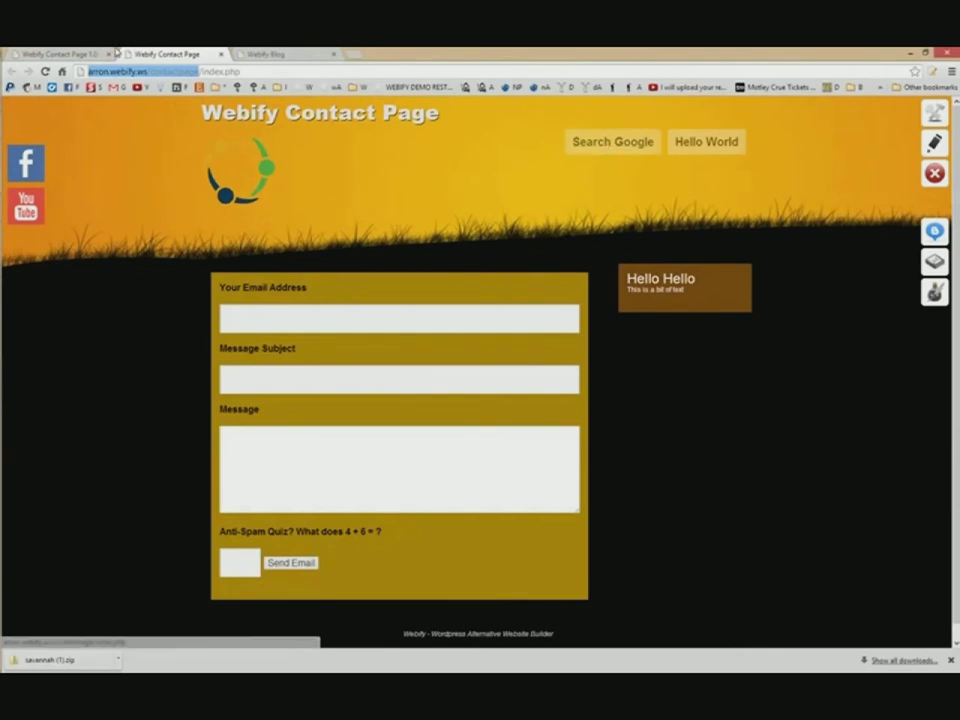
pyautogui.click(60, 53)
pyautogui.click(64, 152)
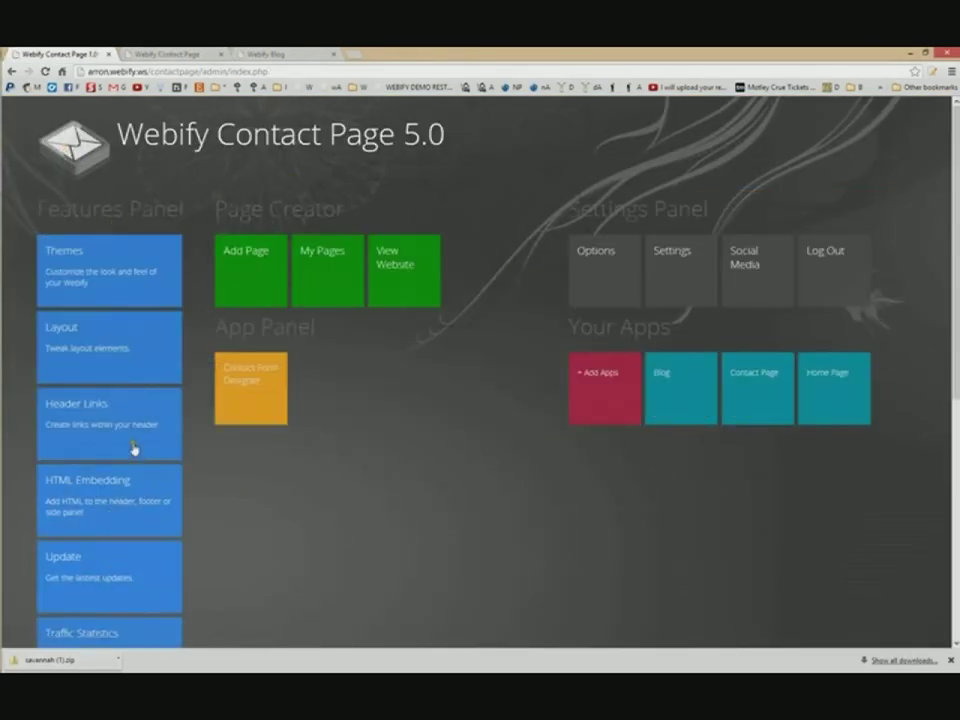
pyautogui.scroll(-1, 150, 420)
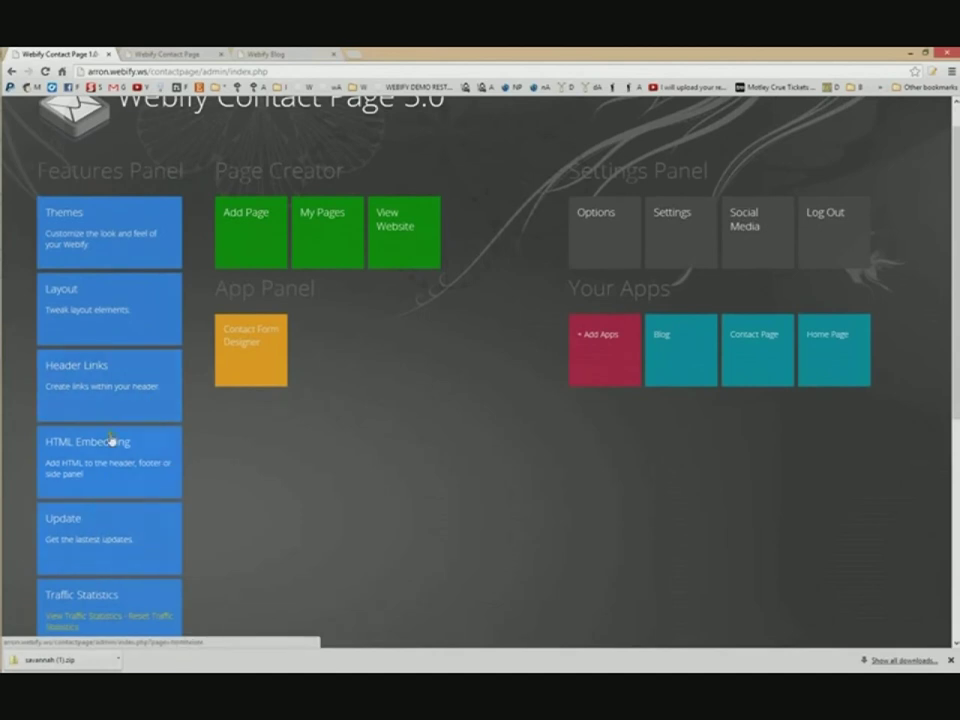
pyautogui.click(115, 397)
pyautogui.click(107, 262)
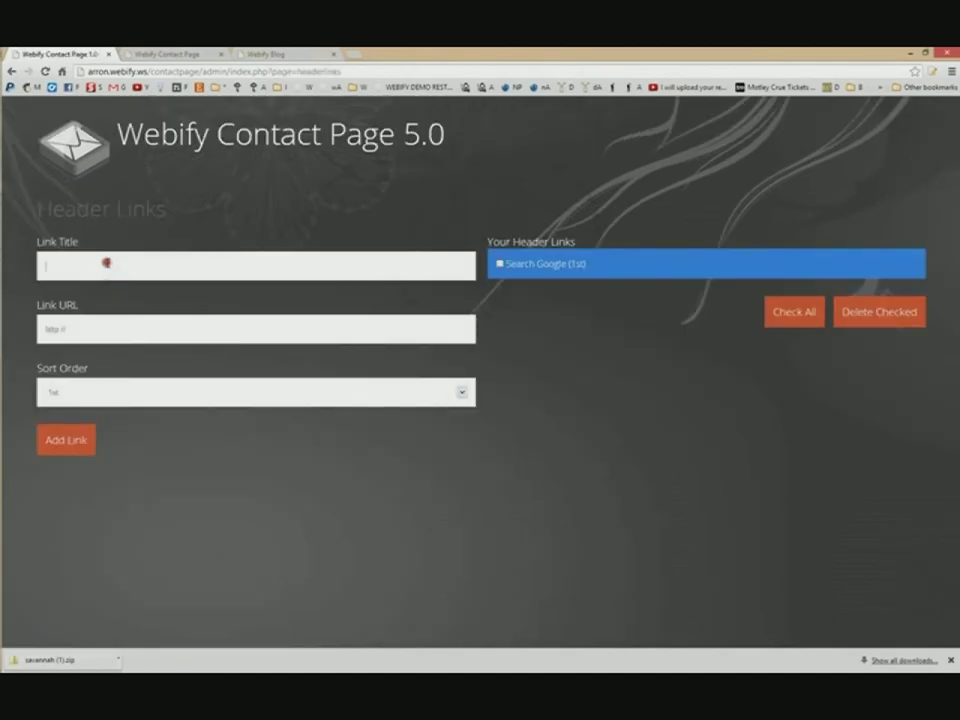
pyautogui.write('contact')
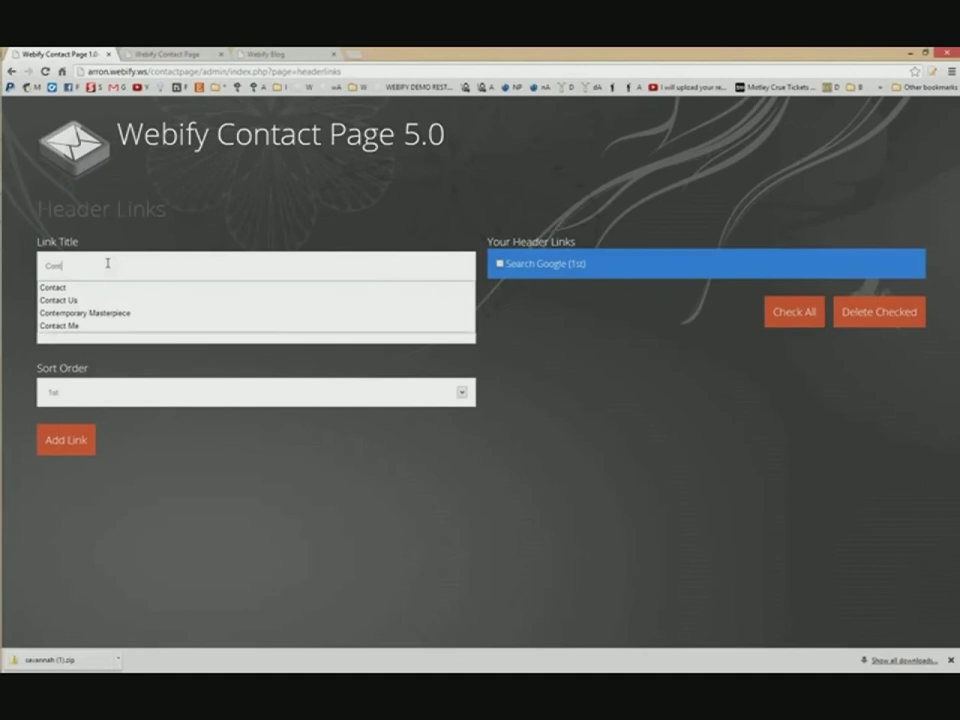
pyautogui.press('Tab')
pyautogui.hotkey('ctrl', 'v')
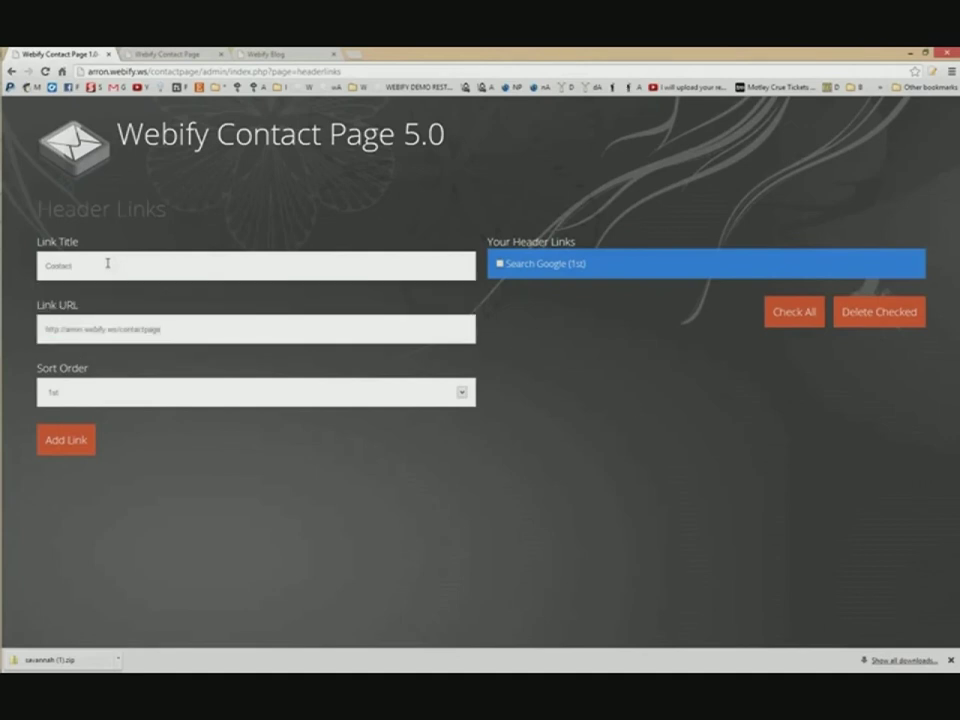
pyautogui.press('Return')
# Check the Contact header link on the public blog and home page, and follow it to the contact form
pyautogui.click(178, 54)
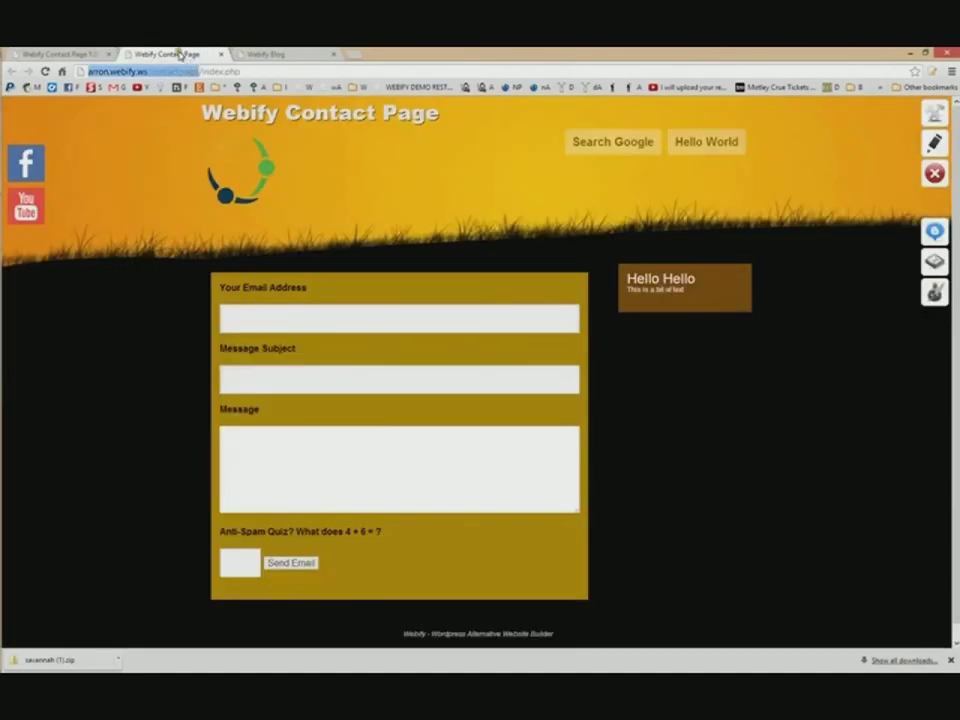
pyautogui.click(932, 232)
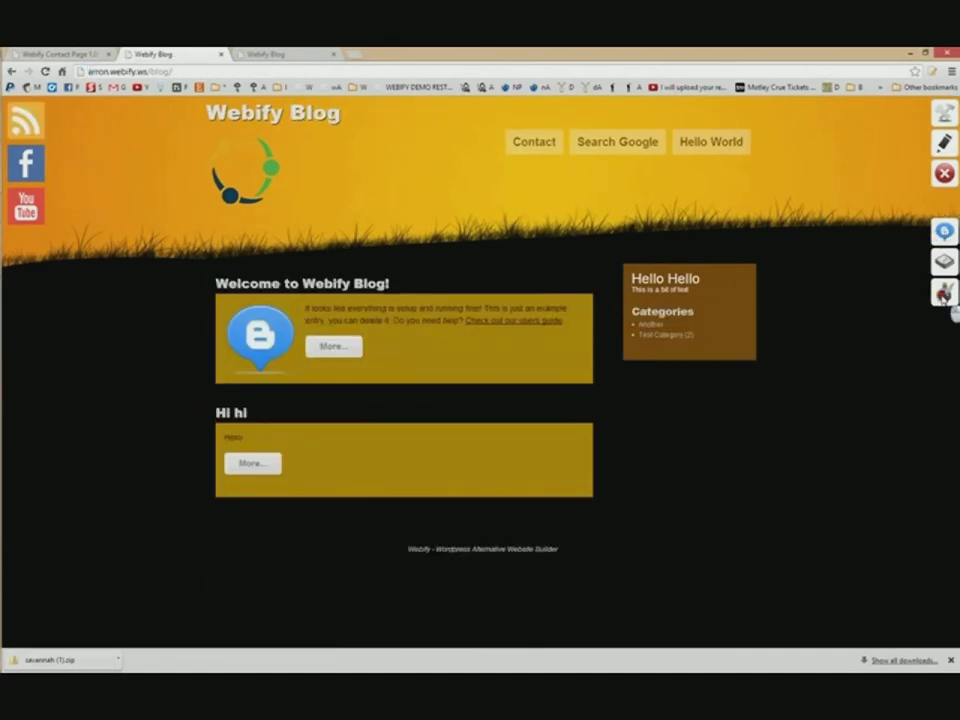
pyautogui.click(943, 291)
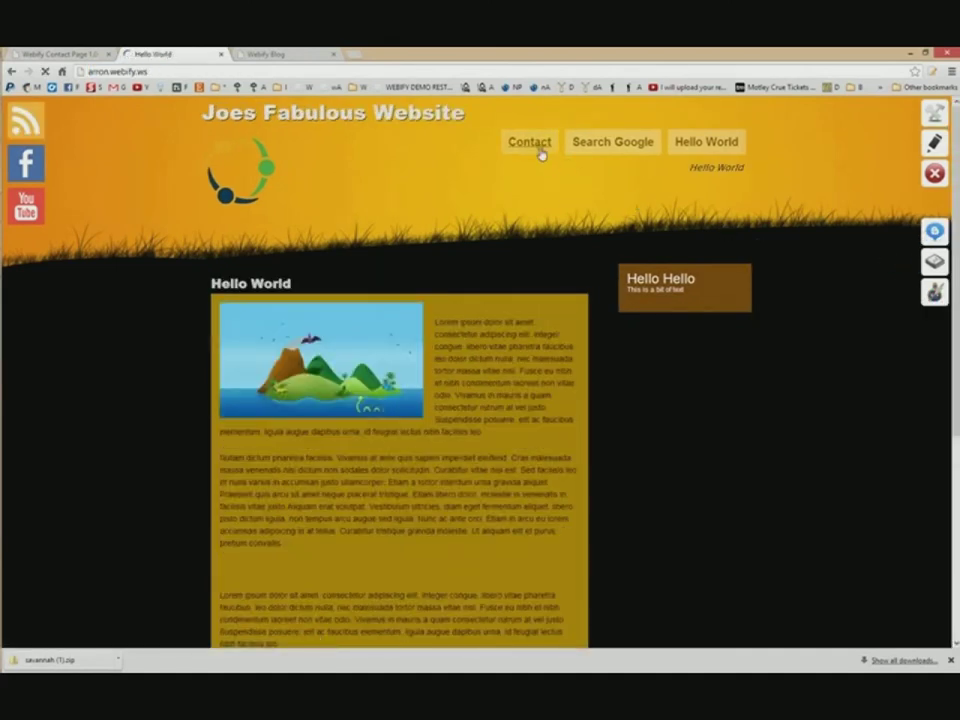
pyautogui.click(540, 152)
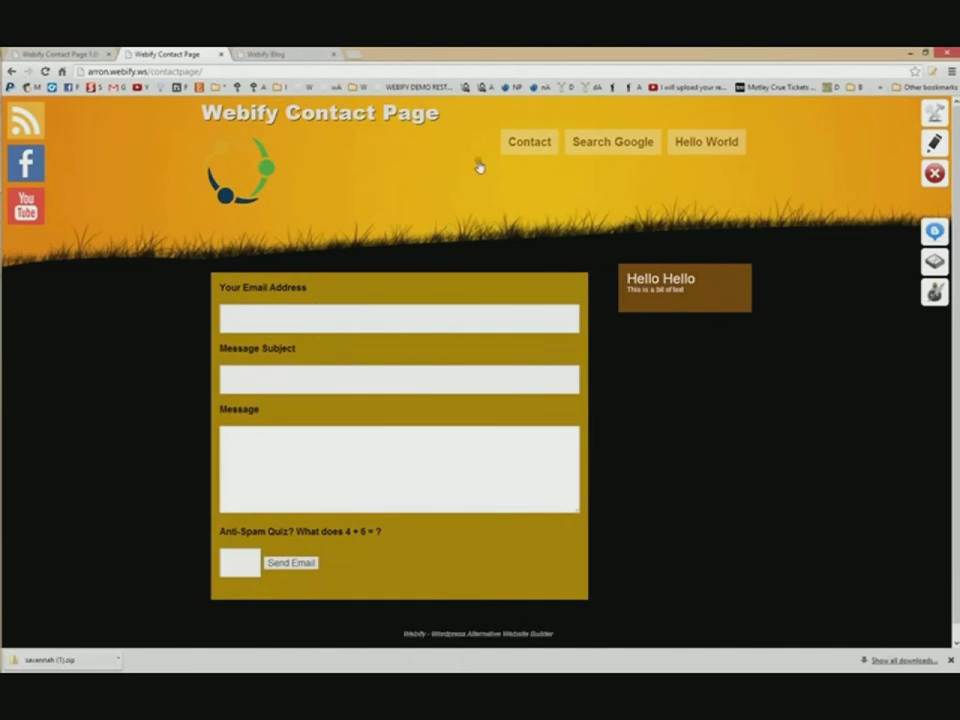
# Add a header link titled "Blog" that points to the site's /blog address
pyautogui.click(96, 56)
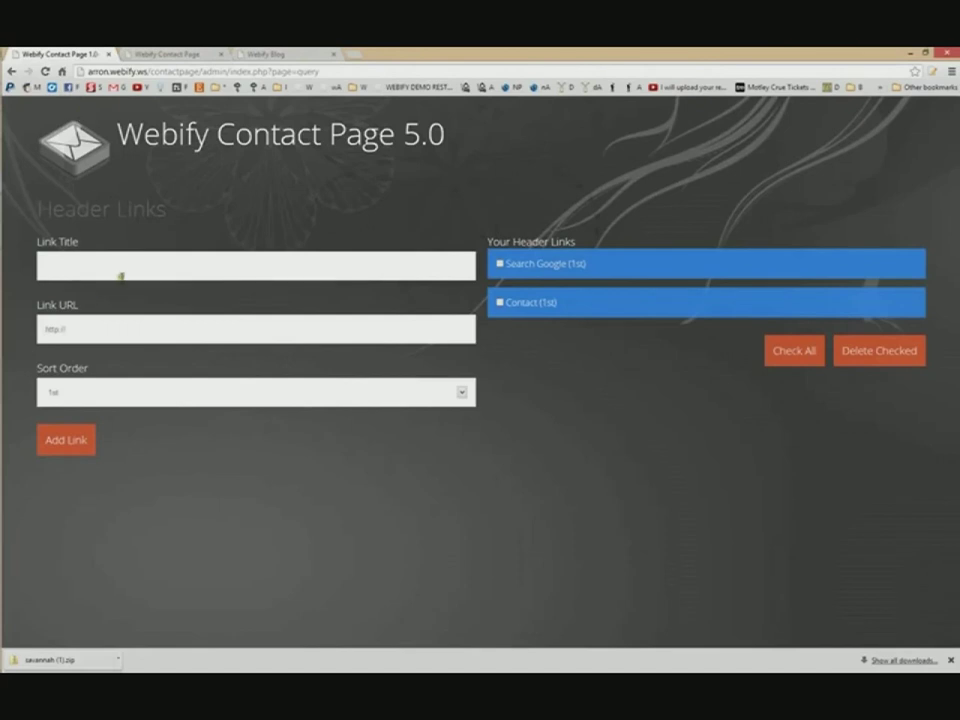
pyautogui.click(129, 265)
pyautogui.write('Blog')
pyautogui.press('Tab')
pyautogui.hotkey('ctrl', 'v')
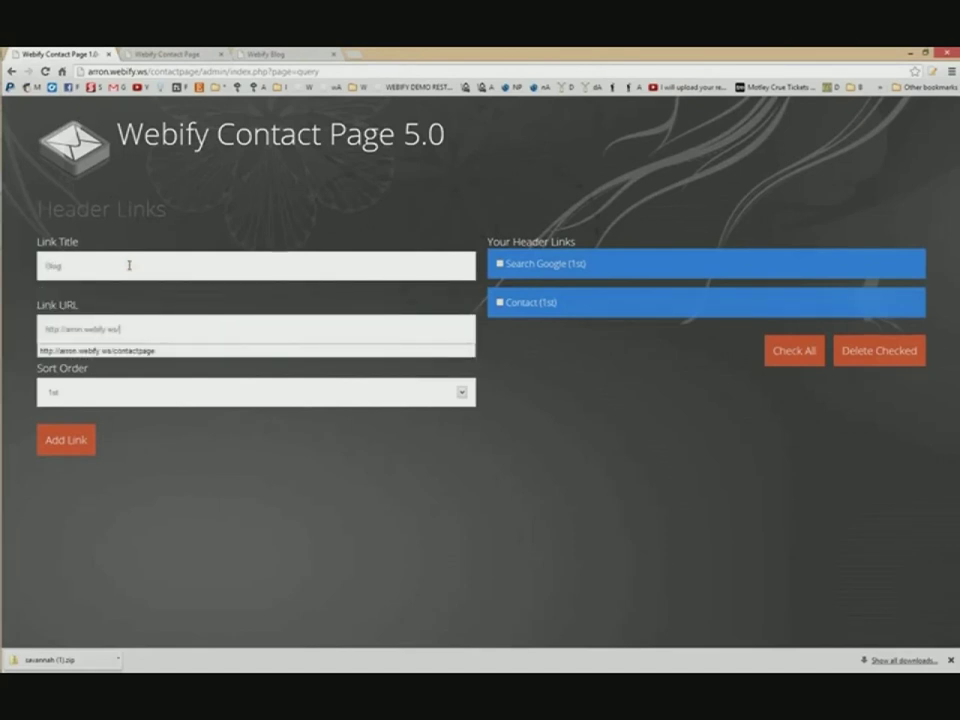
pyautogui.press('BackSpace')
pyautogui.write('b')
pyautogui.press('Return')
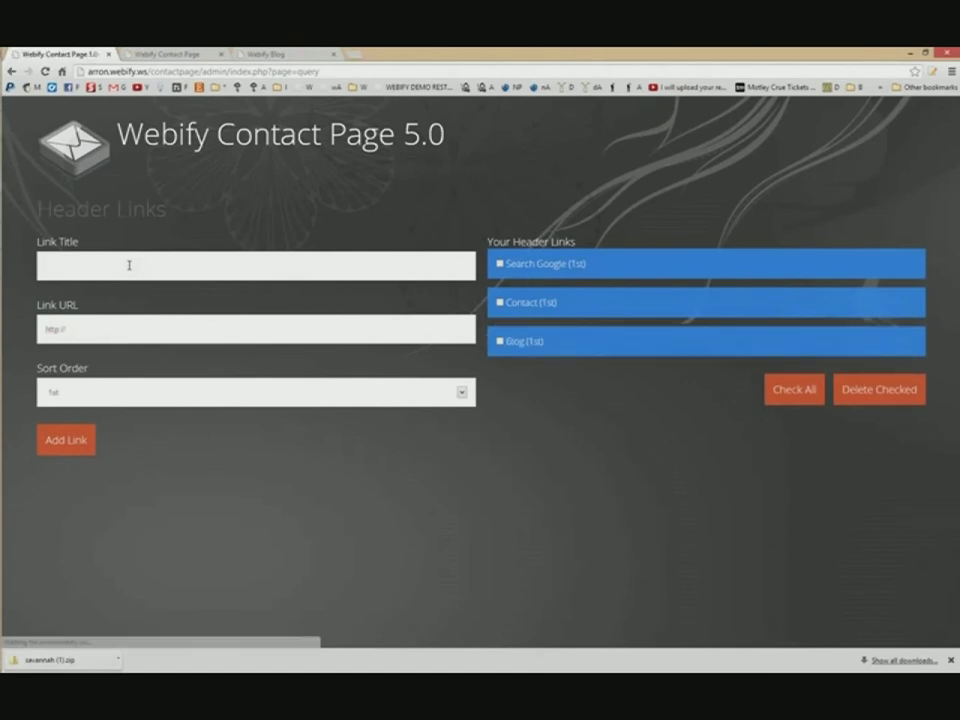
# Reload the public contact page and follow its Blog header link to check the blog's front page
pyautogui.click(192, 53)
pyautogui.press('F5')
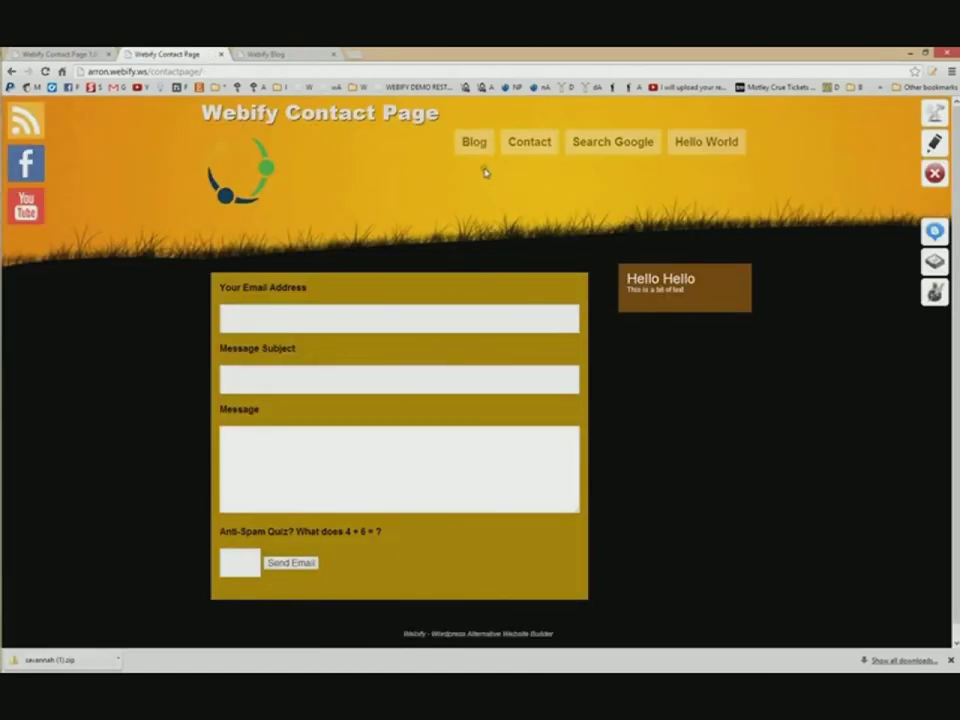
pyautogui.click(475, 143)
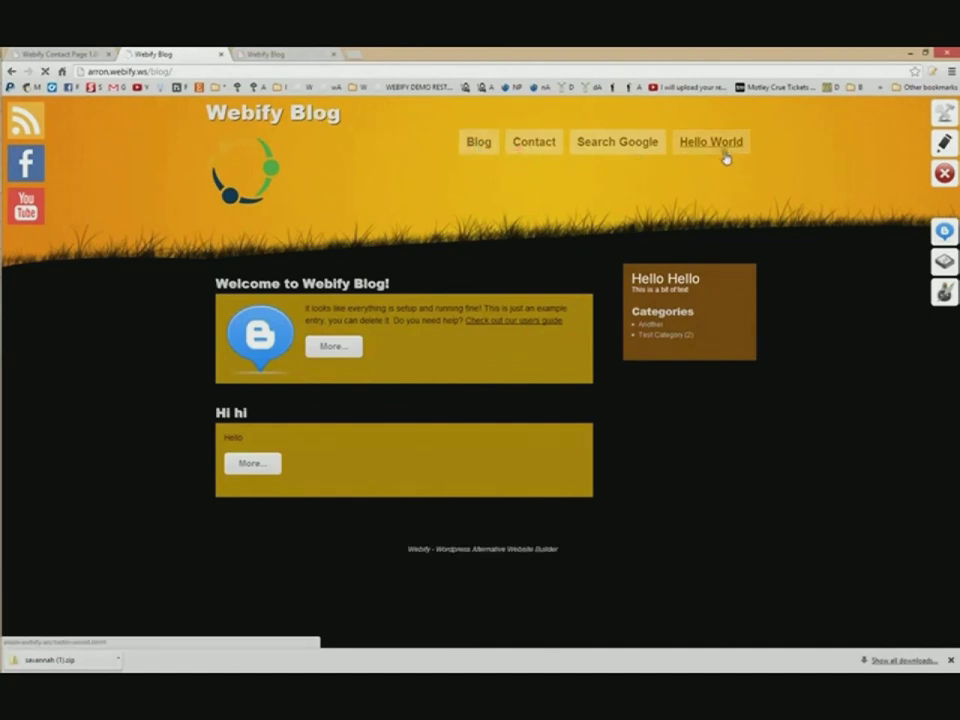
pyautogui.click(293, 113)
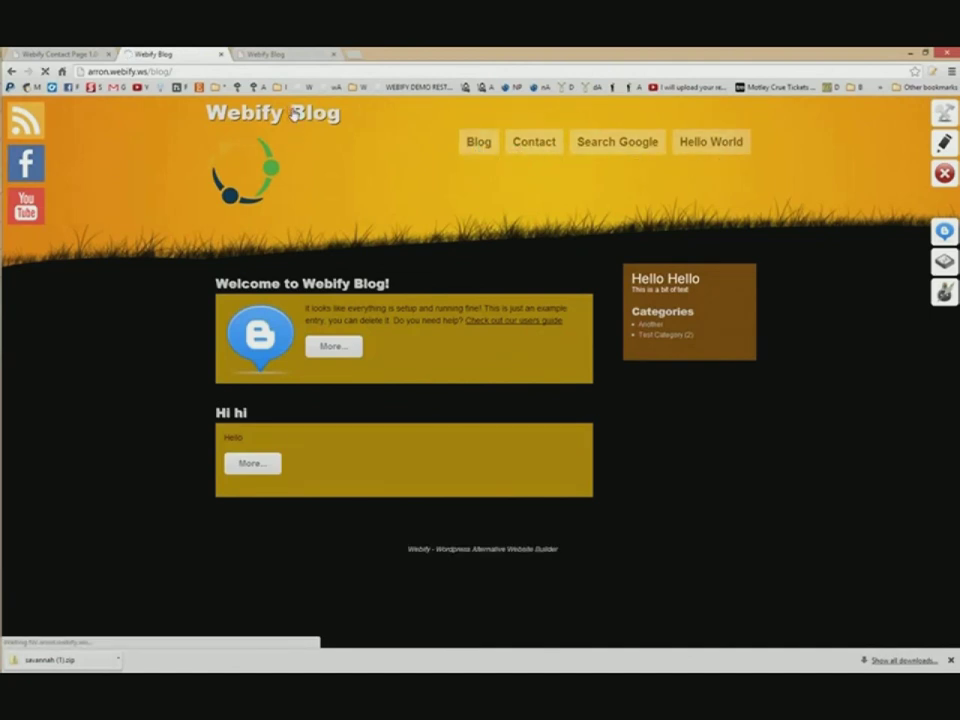